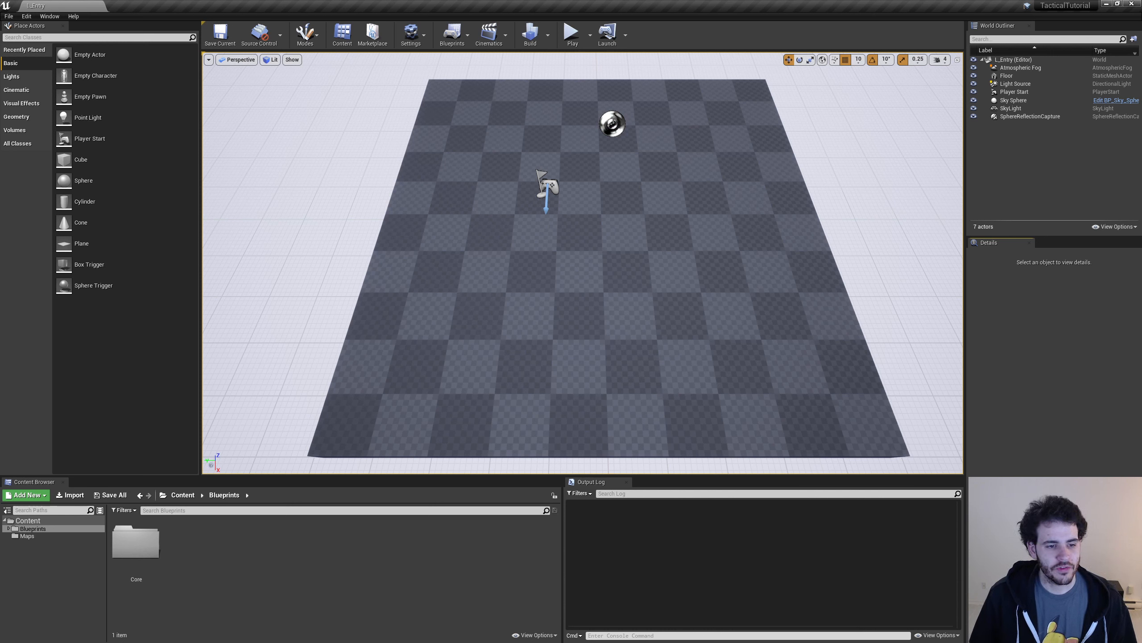
Create a new folder named DebugMenu inside the Blueprints content folder.
{"action": "left_click", "coordinate": [16, 522]}
{"action": "left_click", "coordinate": [20, 529]}
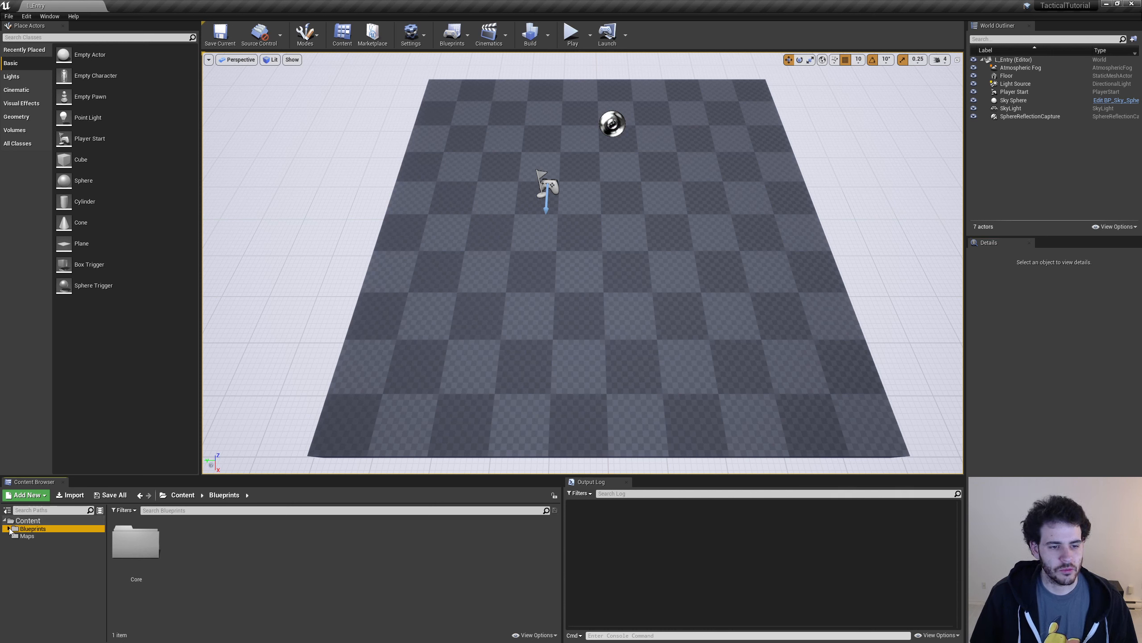
{"action": "left_click", "coordinate": [9, 529]}
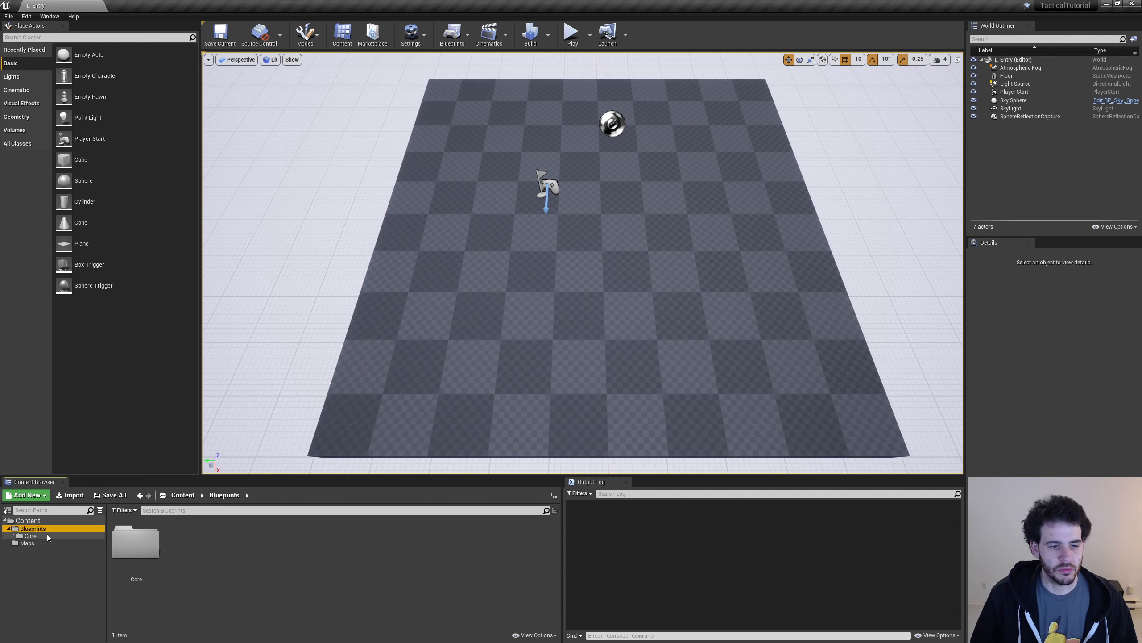
{"action": "right_click", "coordinate": [263, 565]}
{"action": "left_click", "coordinate": [293, 265]}
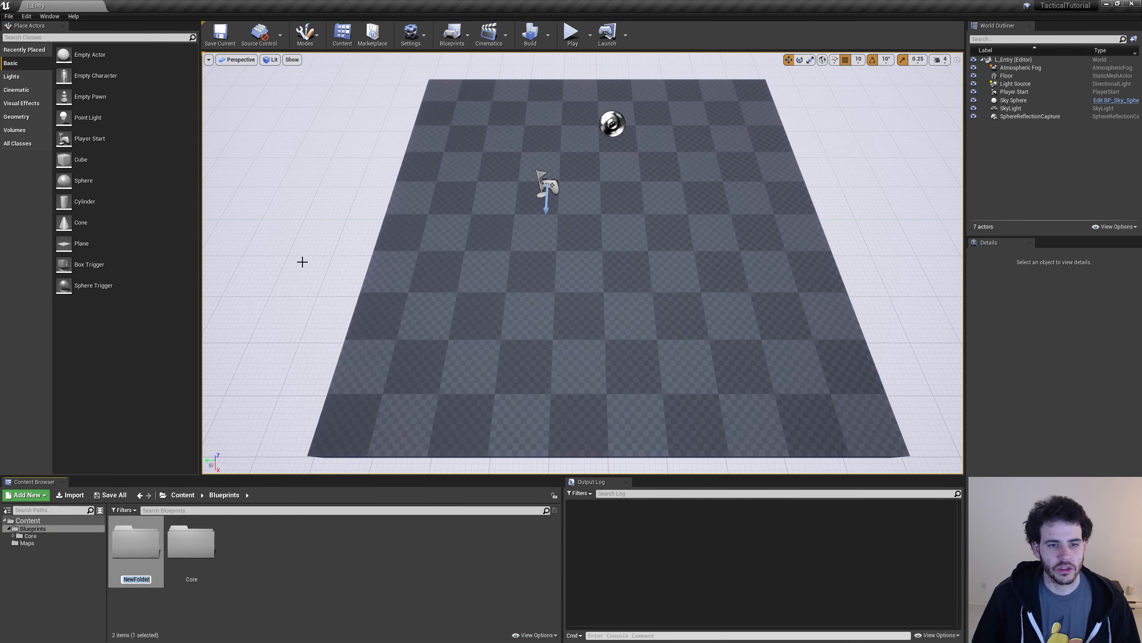
{"action": "type", "text": "DebugM"}
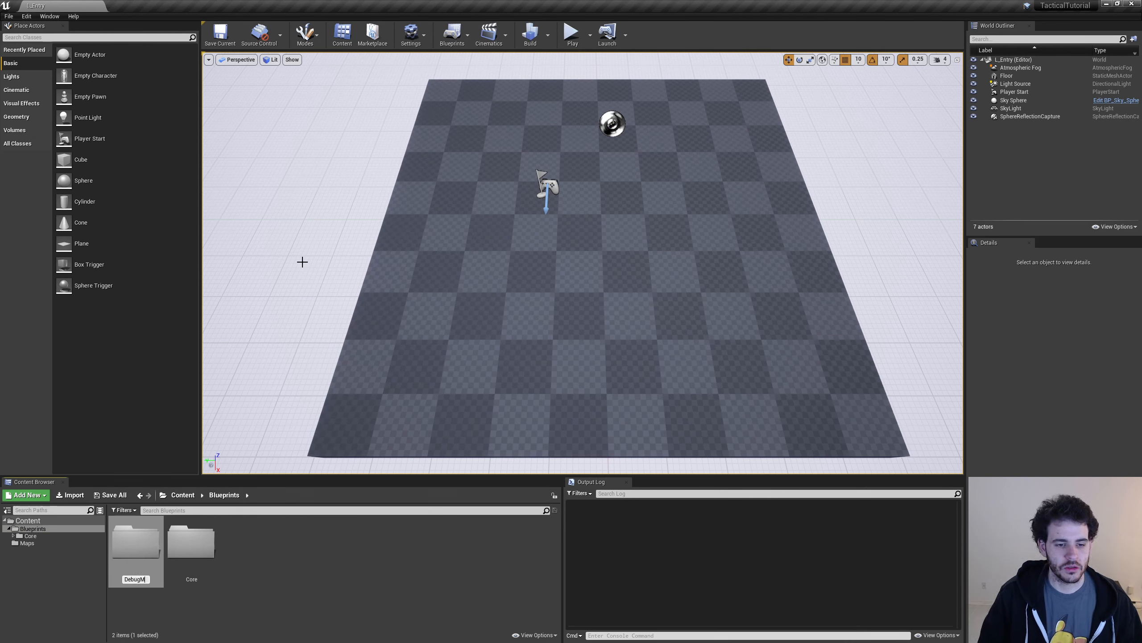
{"action": "type", "text": "enu"}
{"action": "key", "text": "Return"}
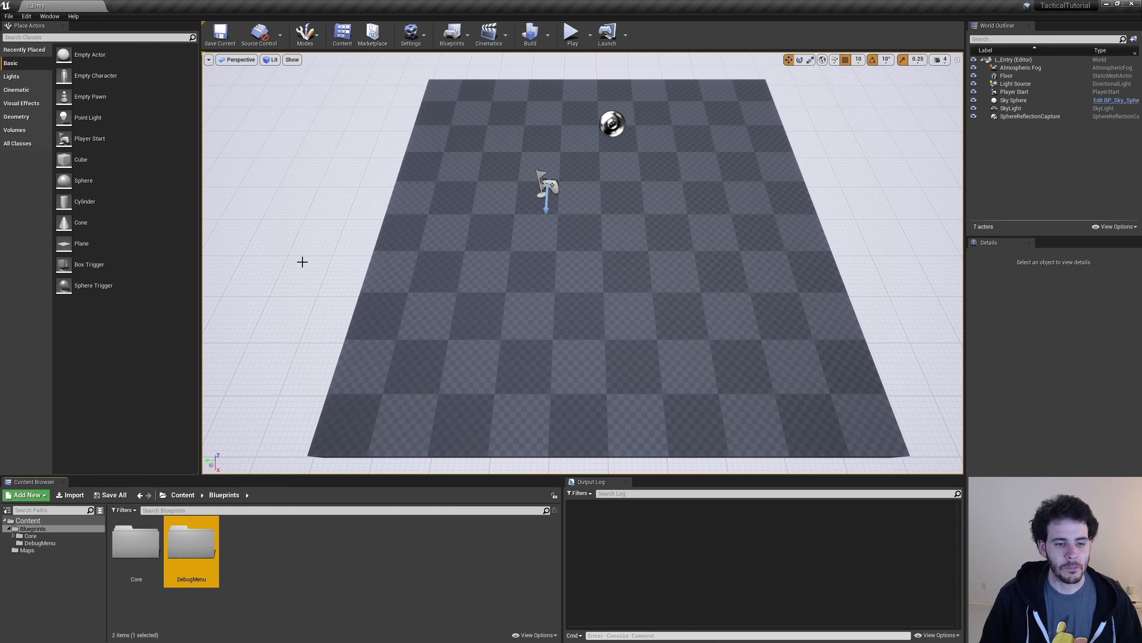
Create a Widget Blueprint named W_DebugMenu in the DebugMenu folder.
{"action": "double_click", "coordinate": [213, 545]}
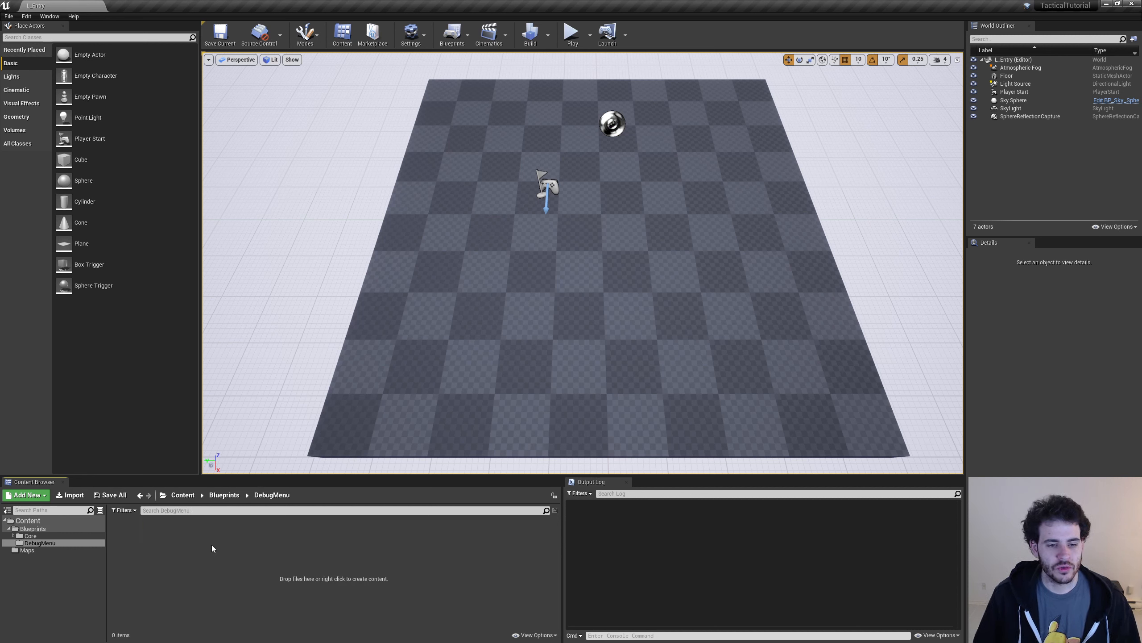
{"action": "right_click", "coordinate": [211, 544]}
{"action": "mouse_move", "coordinate": [218, 540]}
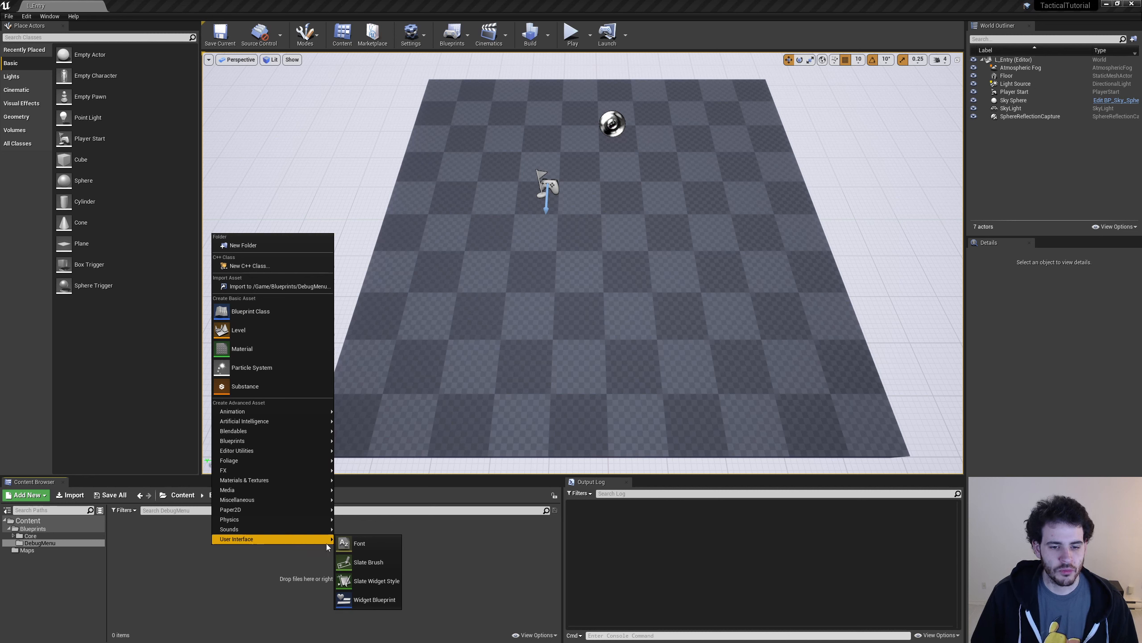
{"action": "left_click", "coordinate": [382, 603]}
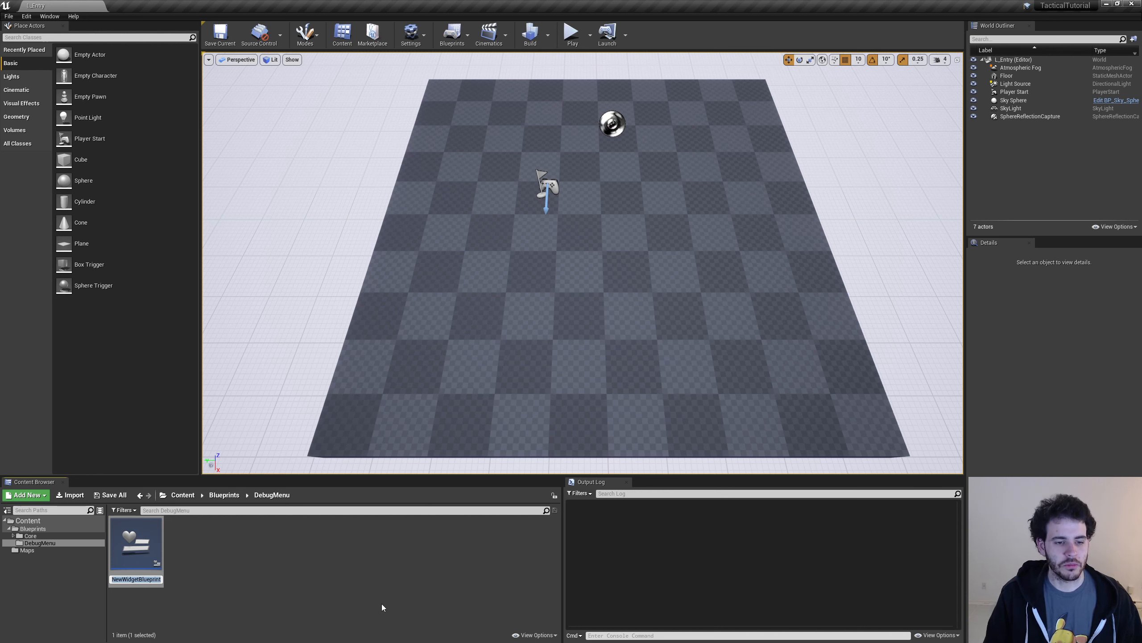
{"action": "type", "text": "W_Deb"}
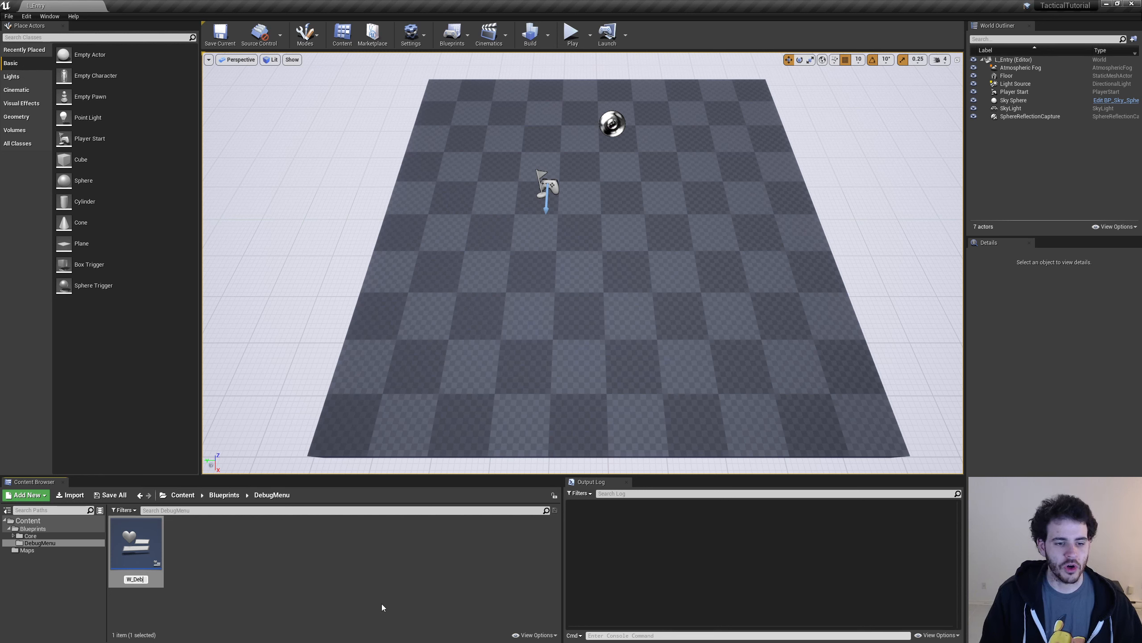
{"action": "type", "text": "ugMenu"}
{"action": "key", "text": "Return"}
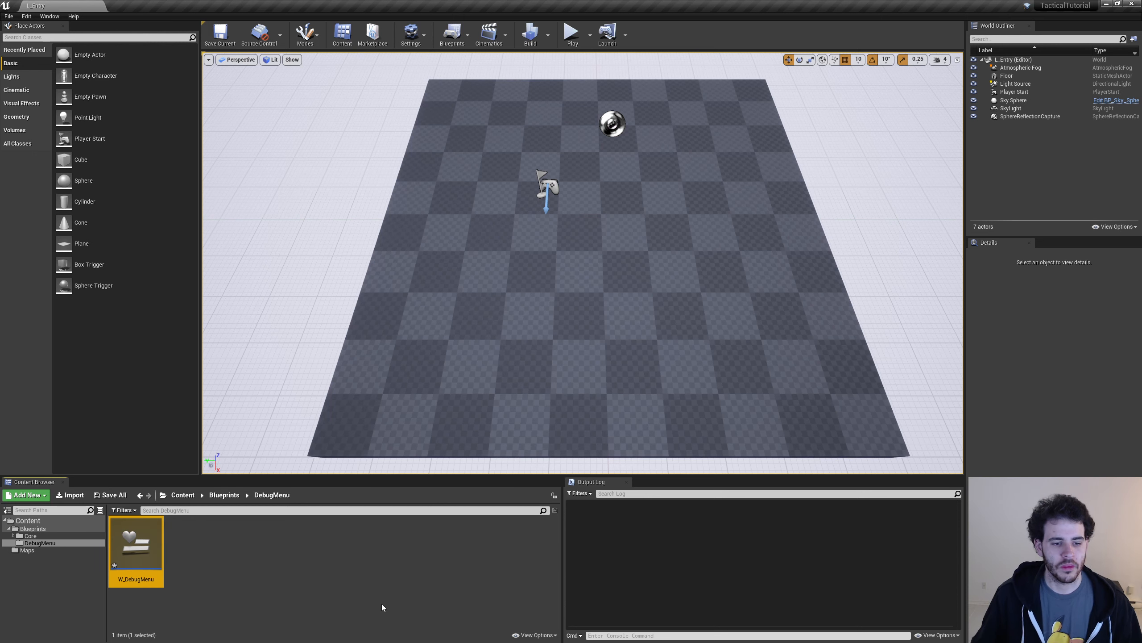
Open W_DebugMenu and look over its event graph before returning to the visual designer.
{"action": "double_click", "coordinate": [147, 553]}
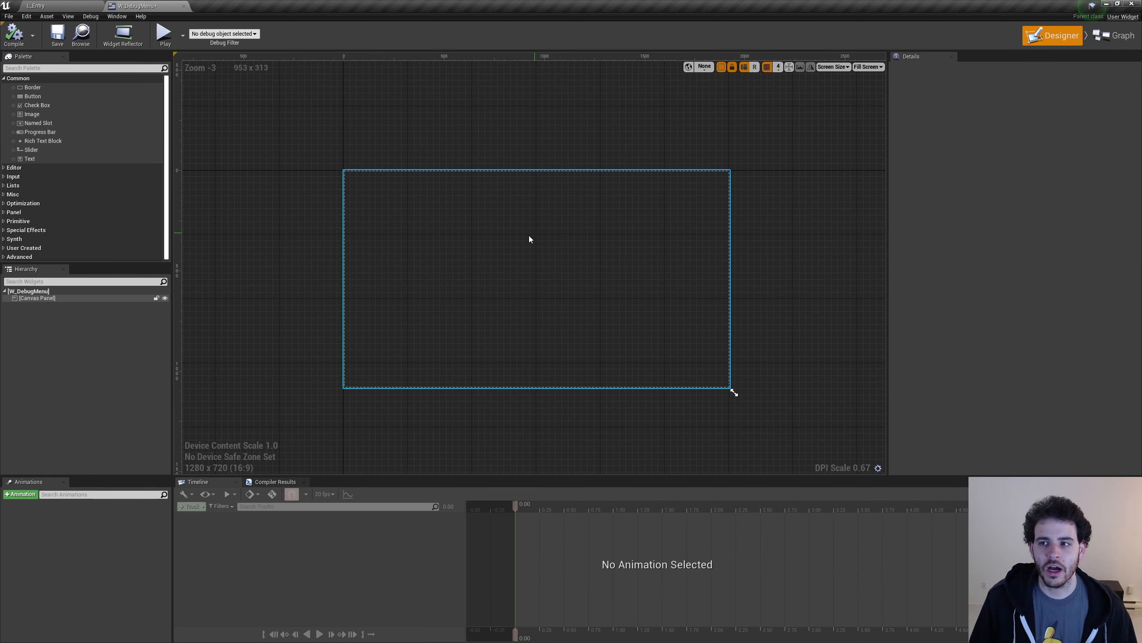
{"action": "left_click", "coordinate": [1127, 36]}
{"action": "right_click_drag", "start_coordinate": [931, 242], "coordinate": [832, 263]}
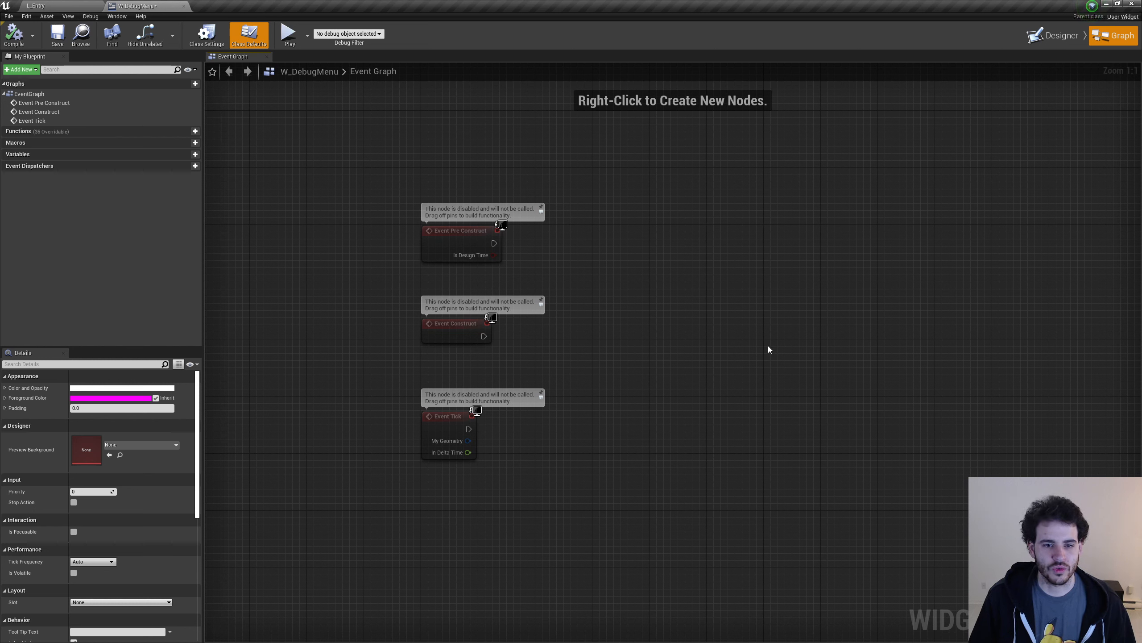
{"action": "left_click", "coordinate": [1055, 36]}
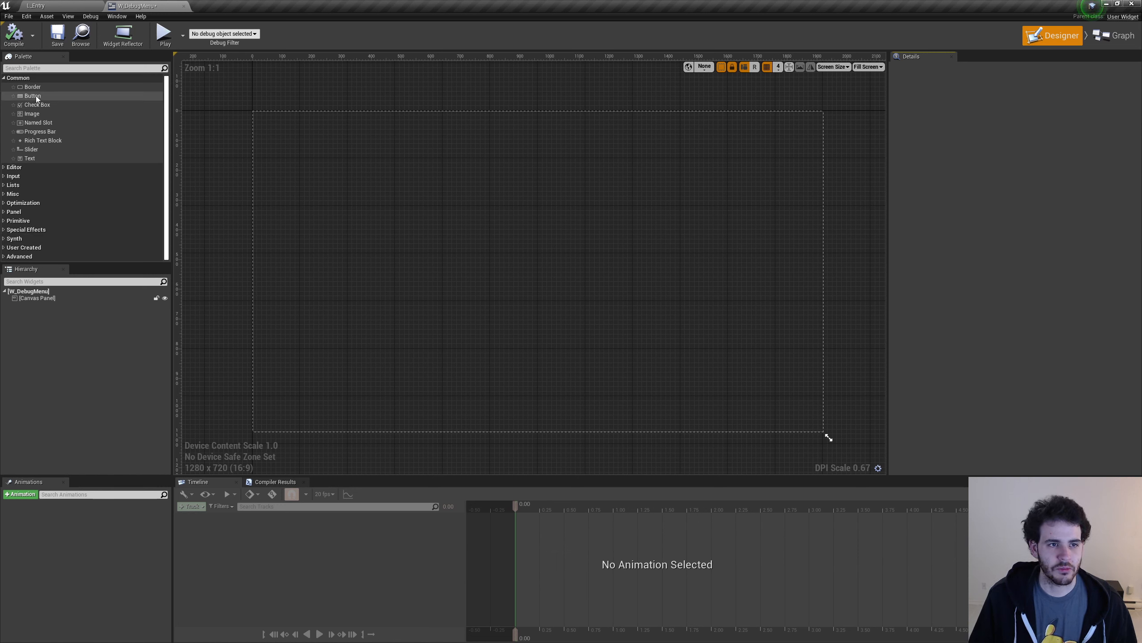
Place a button of about 942 by 448 on the canvas at about X 244, Y 156, and put a text block inside it.
{"action": "left_click_drag", "start_coordinate": [35, 95], "coordinate": [460, 208]}
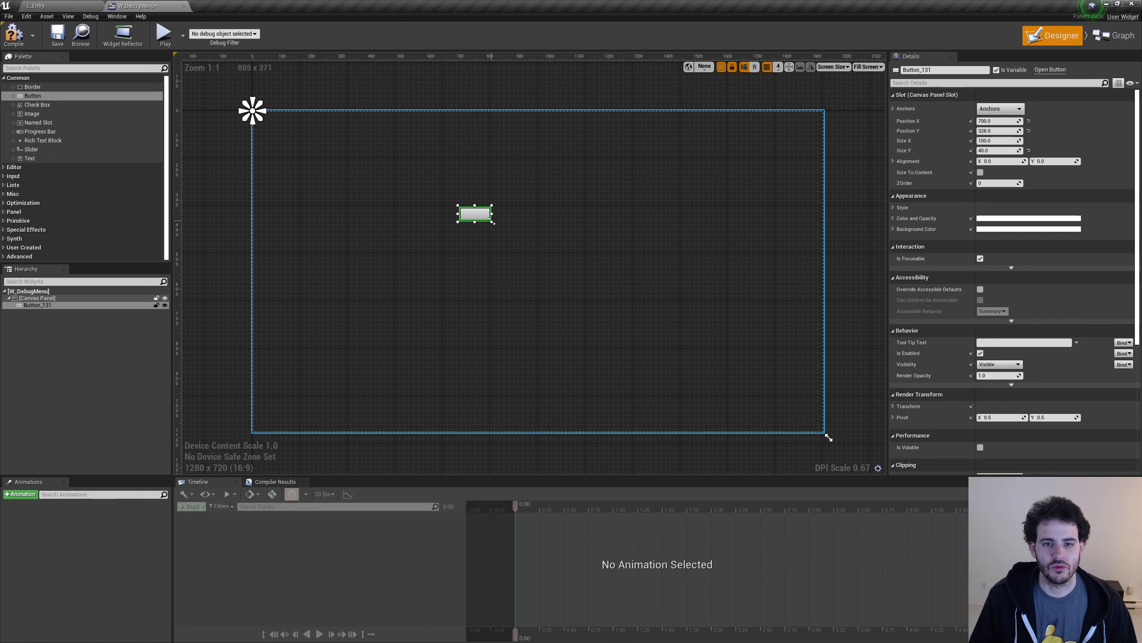
{"action": "left_click_drag", "start_coordinate": [491, 221], "coordinate": [742, 342]}
{"action": "left_click_drag", "start_coordinate": [644, 289], "coordinate": [472, 235]}
{"action": "left_click_drag", "start_coordinate": [403, 217], "coordinate": [440, 221]}
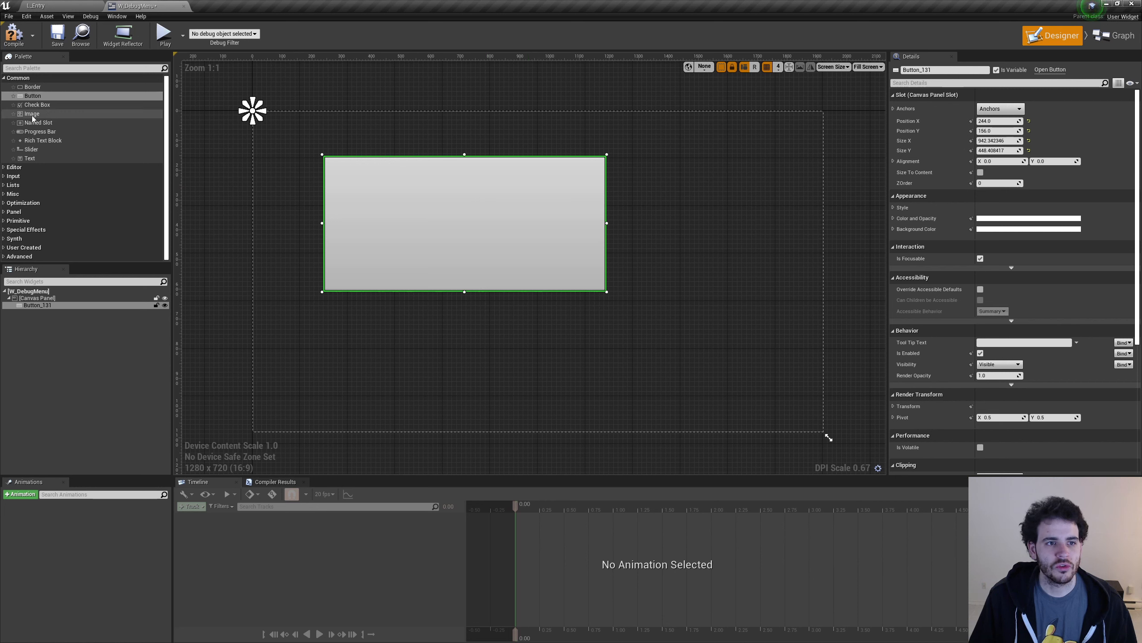
{"action": "left_click_drag", "start_coordinate": [32, 158], "coordinate": [462, 198]}
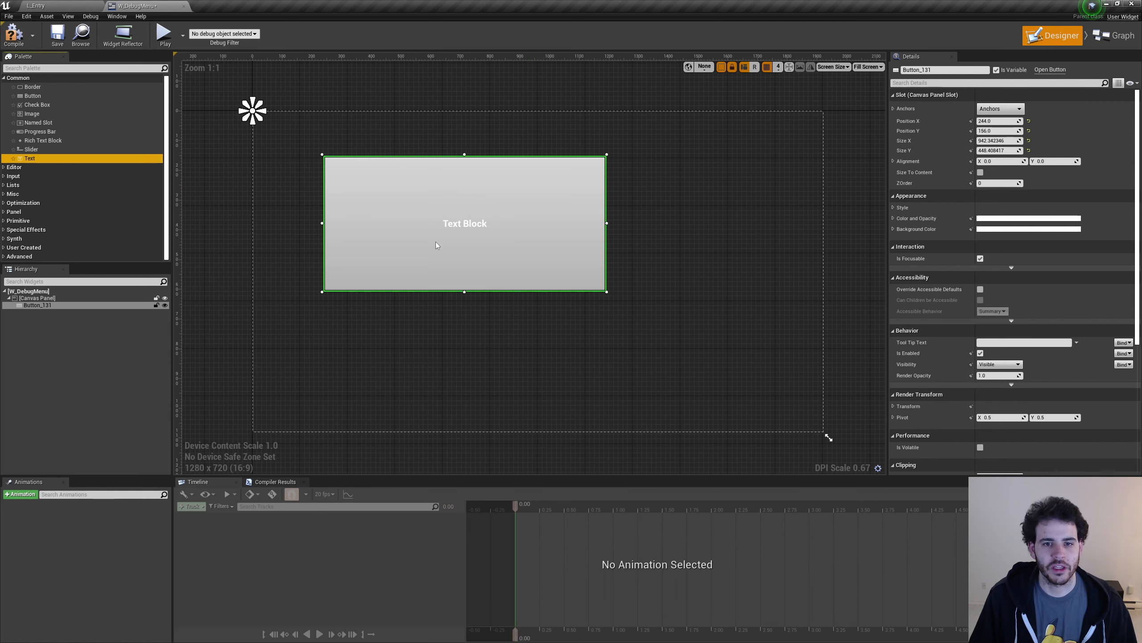
Add a slider below and an image beside the button on the right part of the canvas, and save the widget.
{"action": "left_click_drag", "start_coordinate": [31, 149], "coordinate": [770, 393]}
{"action": "left_click_drag", "start_coordinate": [34, 115], "coordinate": [605, 173]}
{"action": "left_click_drag", "start_coordinate": [35, 115], "coordinate": [776, 263]}
{"action": "left_click", "coordinate": [761, 309]}
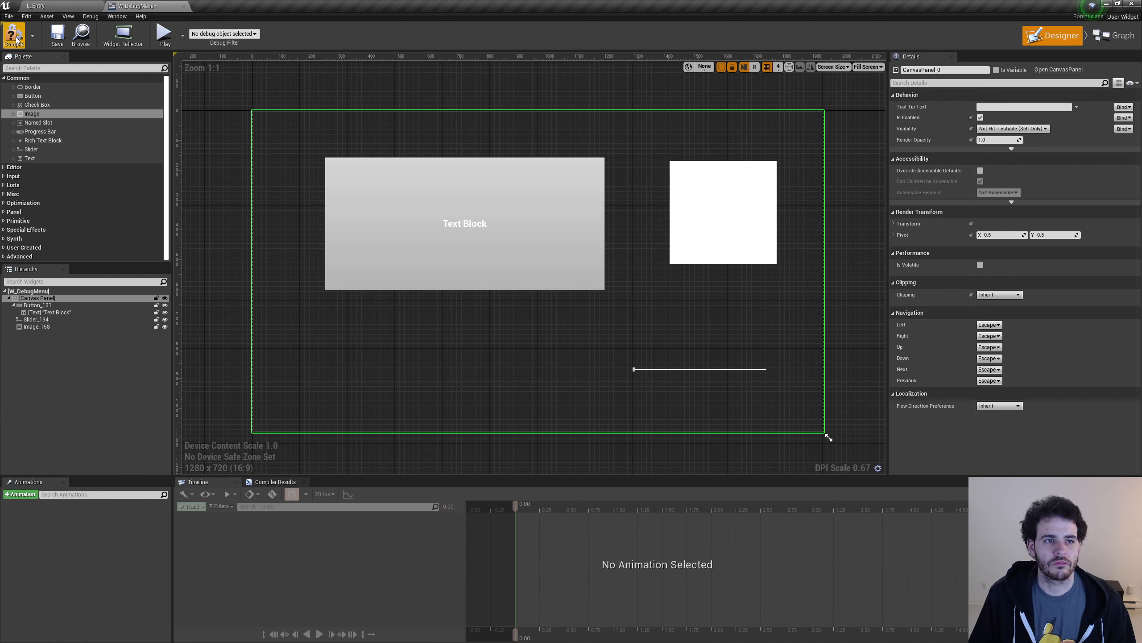
{"action": "left_click", "coordinate": [57, 35]}
{"action": "left_click", "coordinate": [863, 413]}
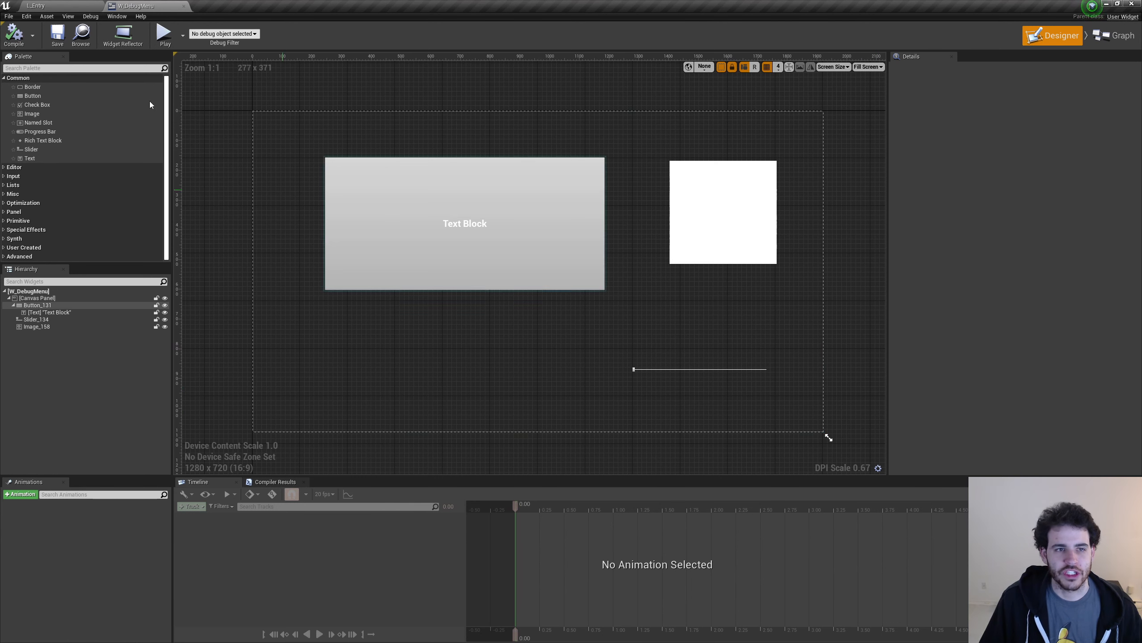
Play the L_Entry level to check whether the widget is displayed, and stop the session.
{"action": "left_click", "coordinate": [44, 6]}
{"action": "left_click", "coordinate": [571, 33]}
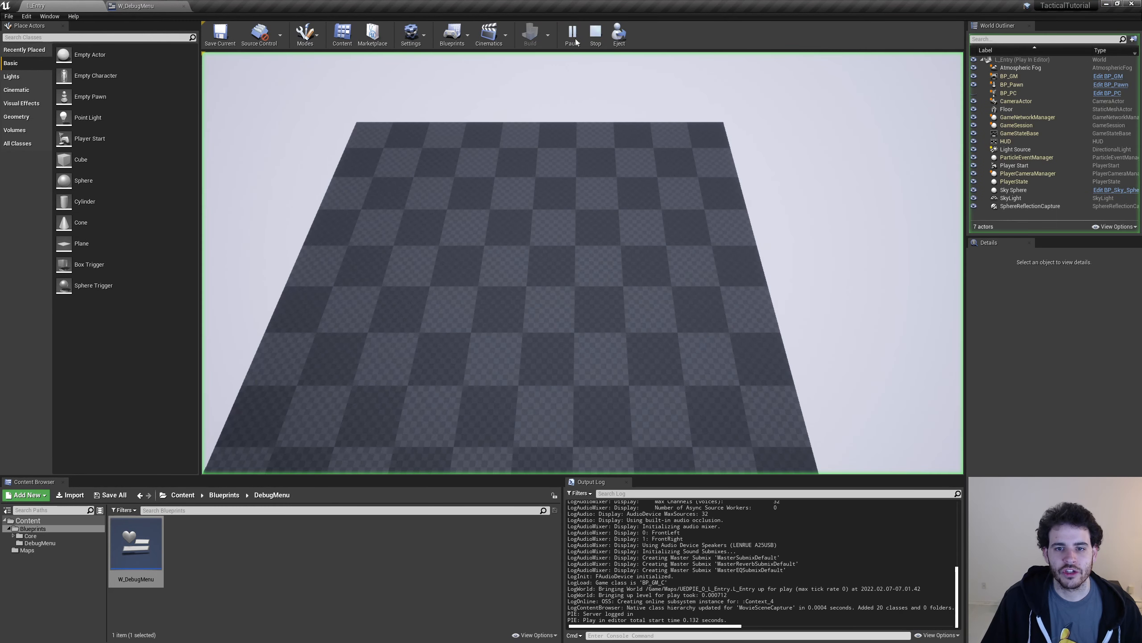
{"action": "left_click", "coordinate": [278, 320]}
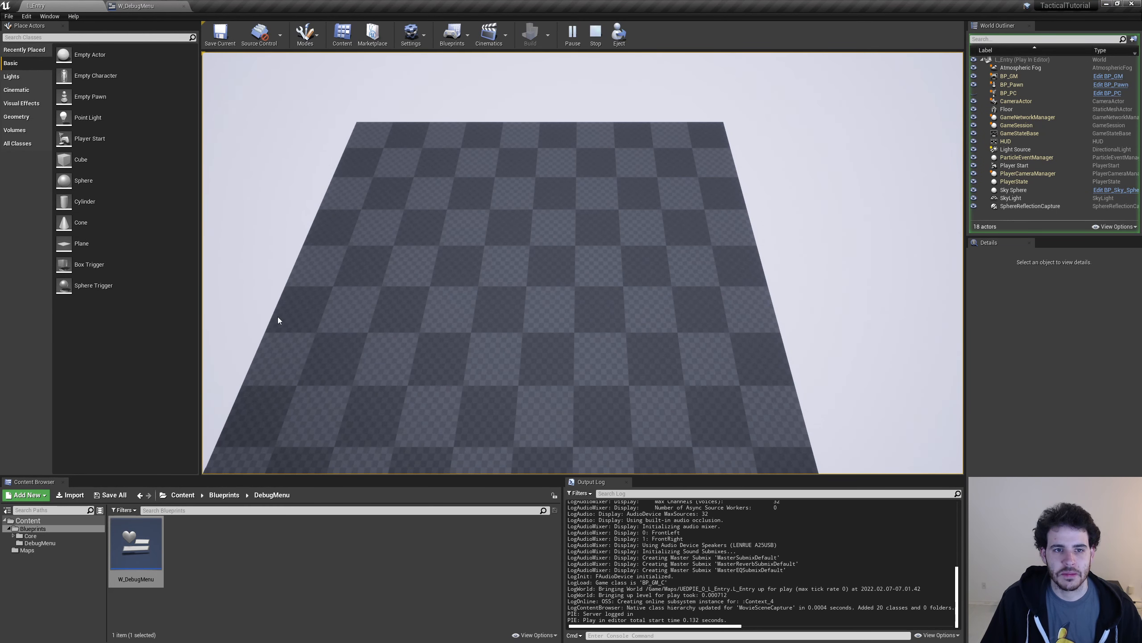
{"action": "left_click", "coordinate": [595, 33]}
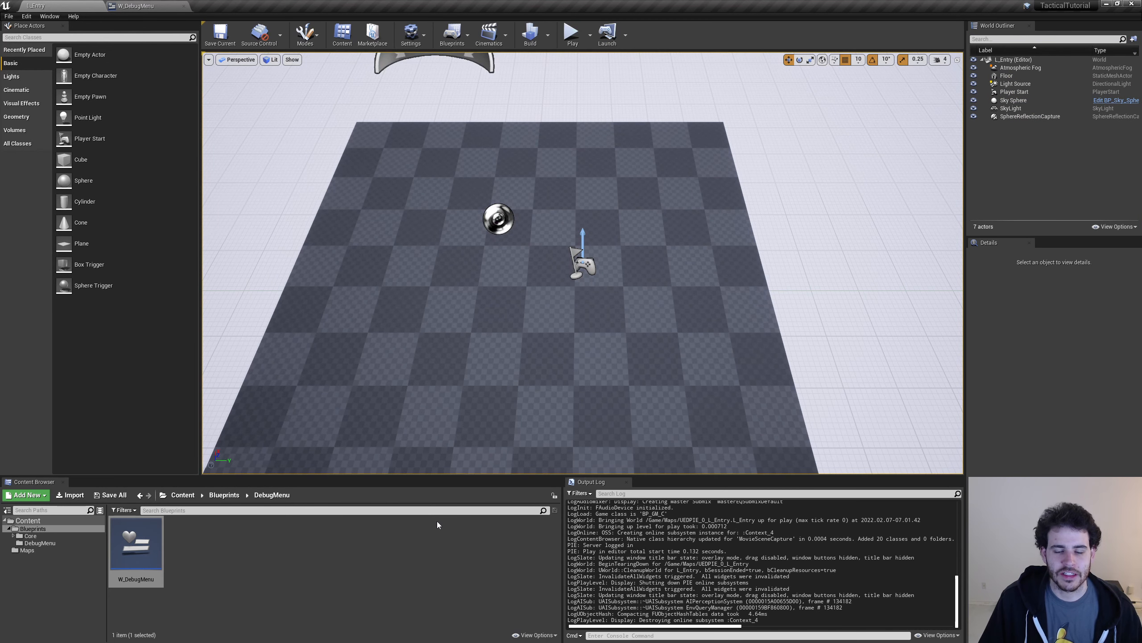
Create a Blueprint Class with Actor as parent in the DebugMenu folder and name it BP_DebugMenu.
{"action": "left_click", "coordinate": [364, 577]}
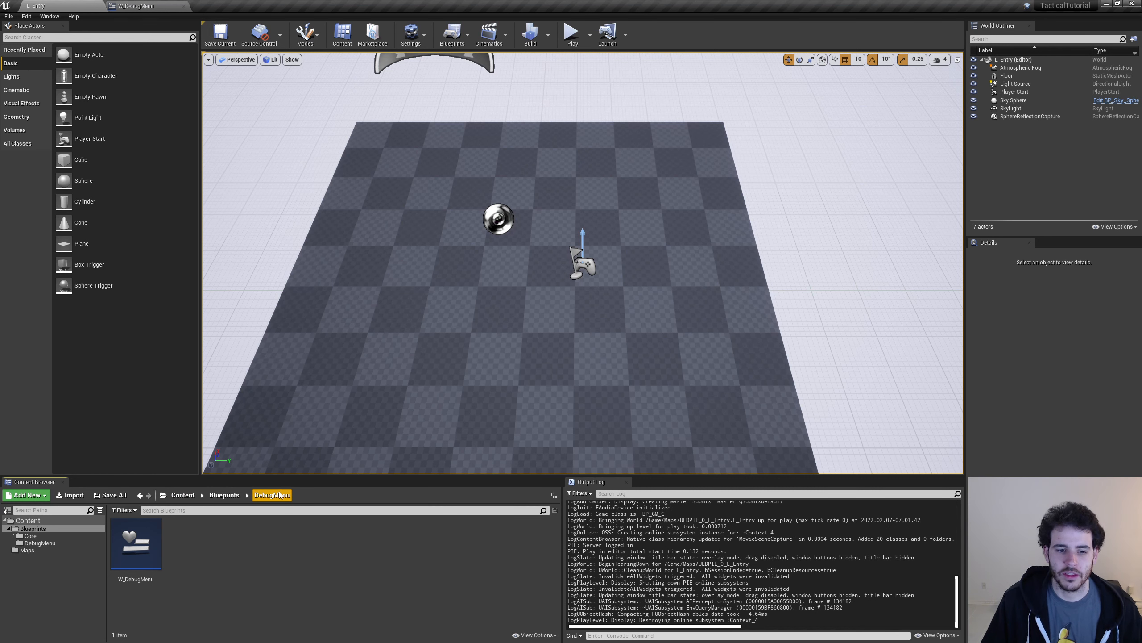
{"action": "right_click", "coordinate": [223, 545]}
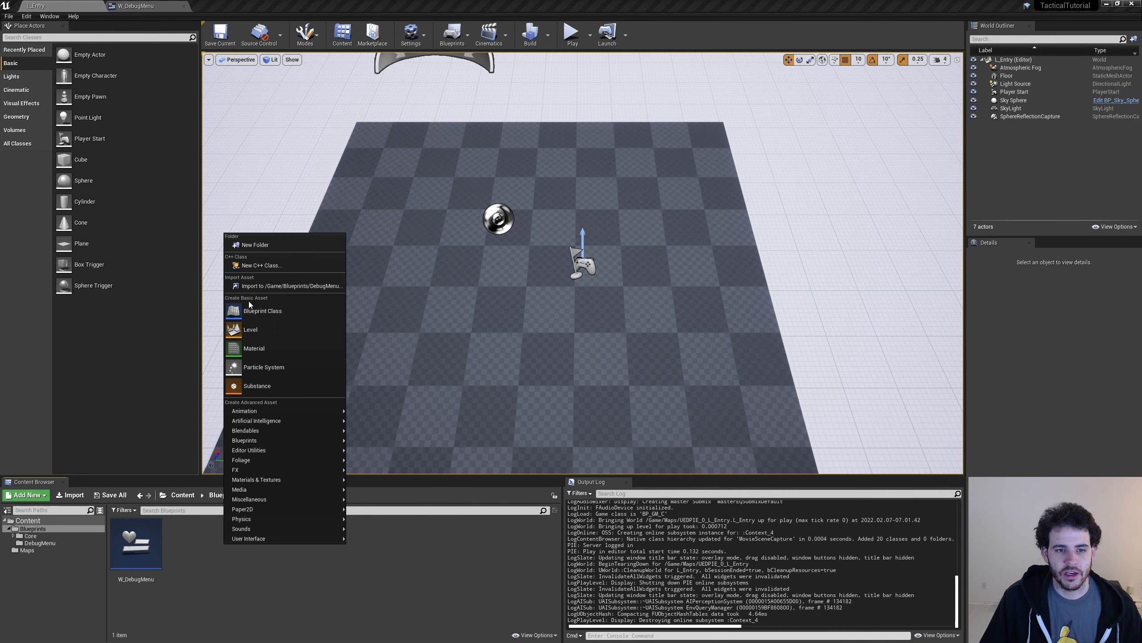
{"action": "left_click", "coordinate": [270, 311]}
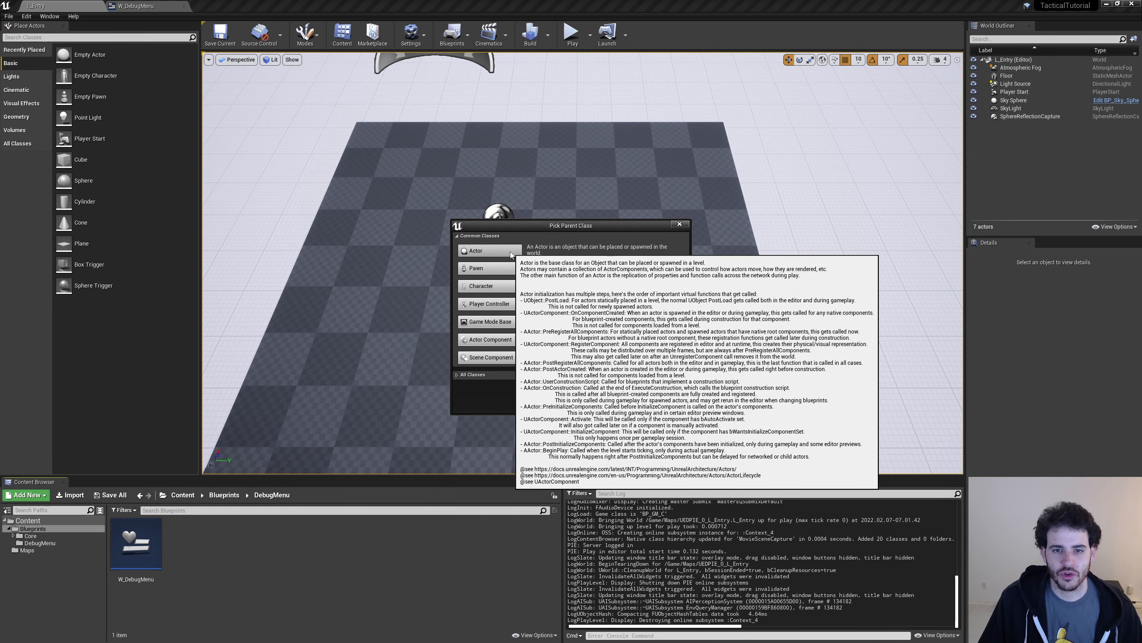
{"action": "left_click", "coordinate": [510, 254]}
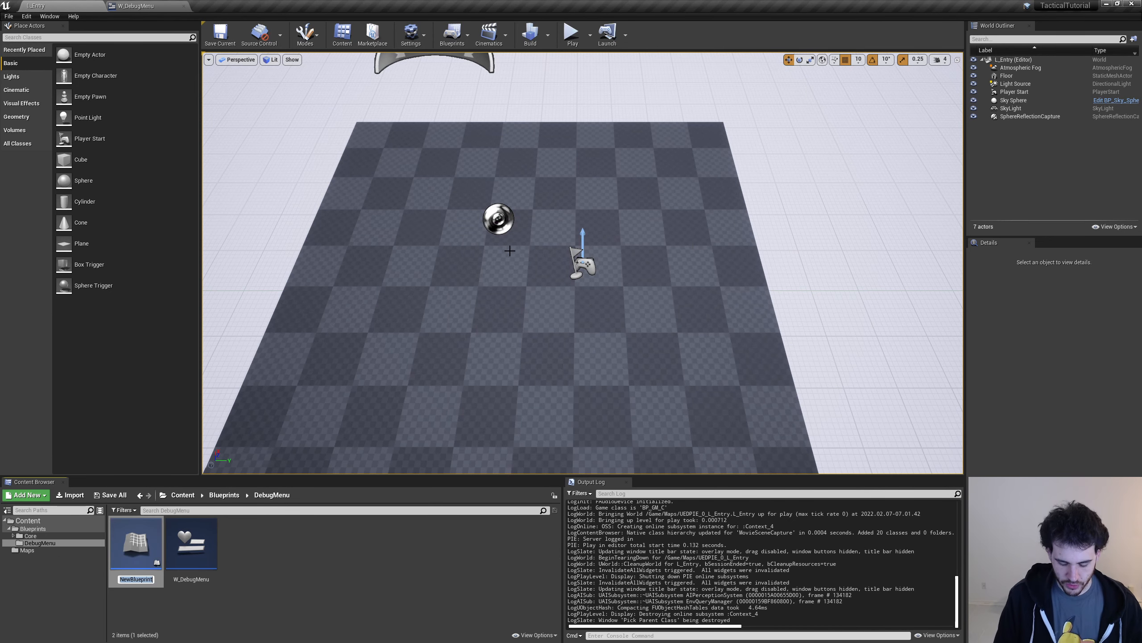
{"action": "type", "text": "BP_Deb"}
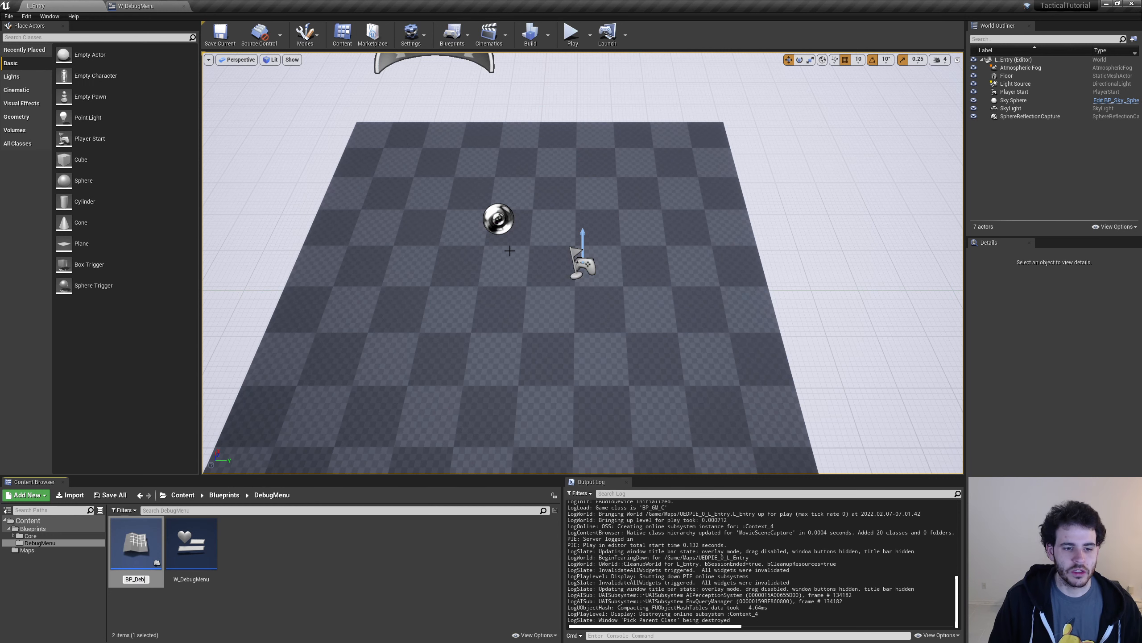
{"action": "type", "text": "ugMenu"}
{"action": "key", "text": "Return"}
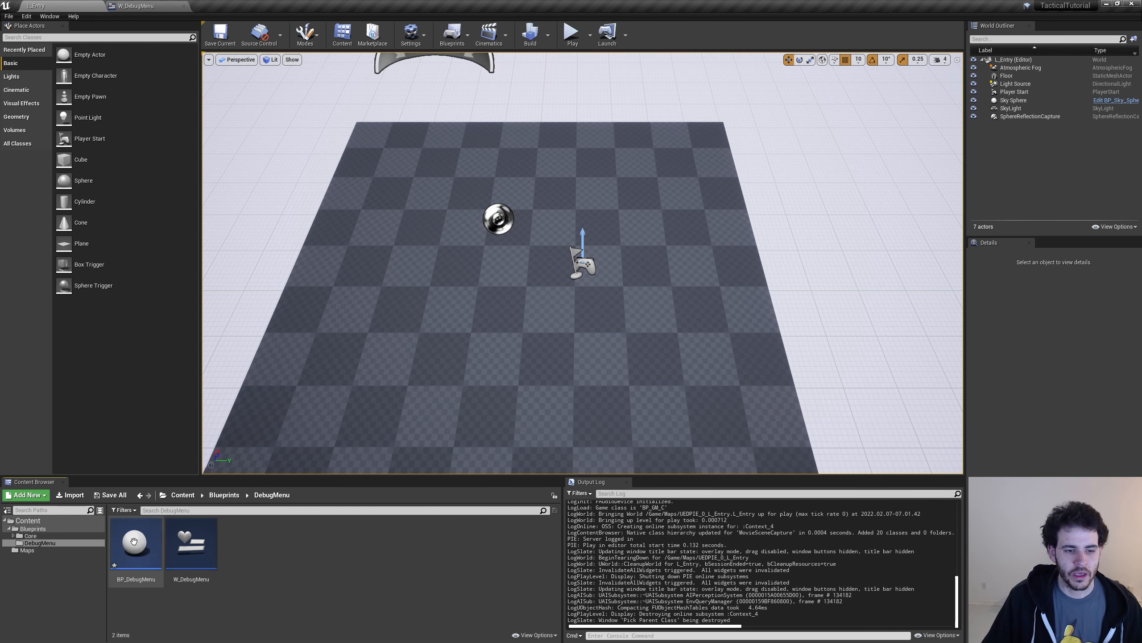
Open BP_DebugMenu and delete the ActorBeginOverlap and Tick events from its event graph.
{"action": "double_click", "coordinate": [135, 542]}
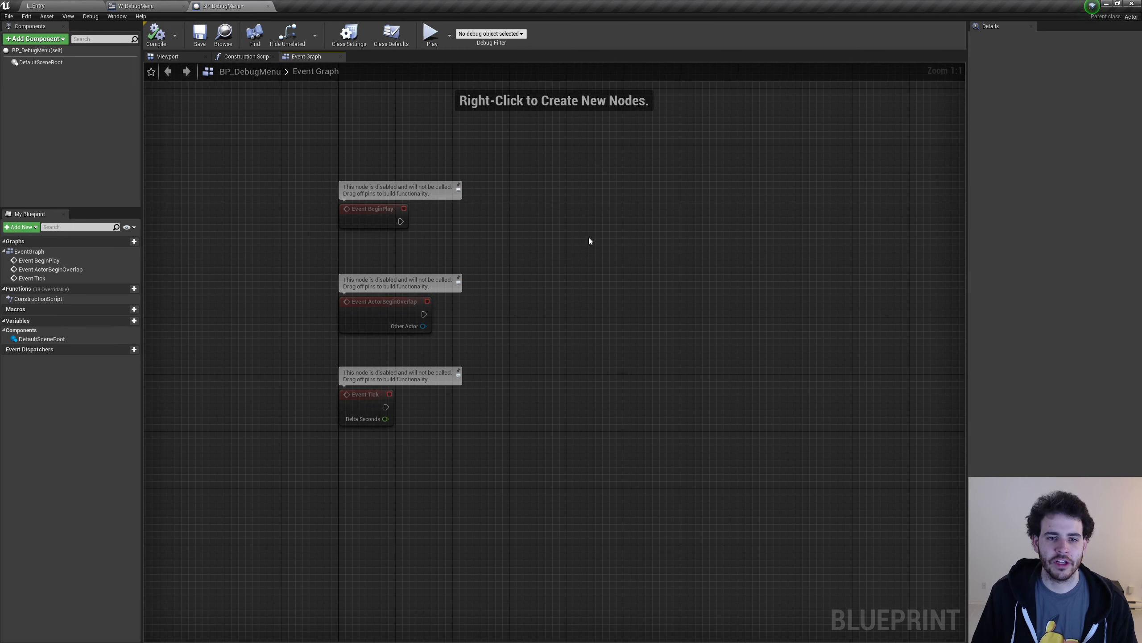
{"action": "left_click_drag", "start_coordinate": [591, 263], "coordinate": [224, 543]}
{"action": "key", "text": "Delete"}
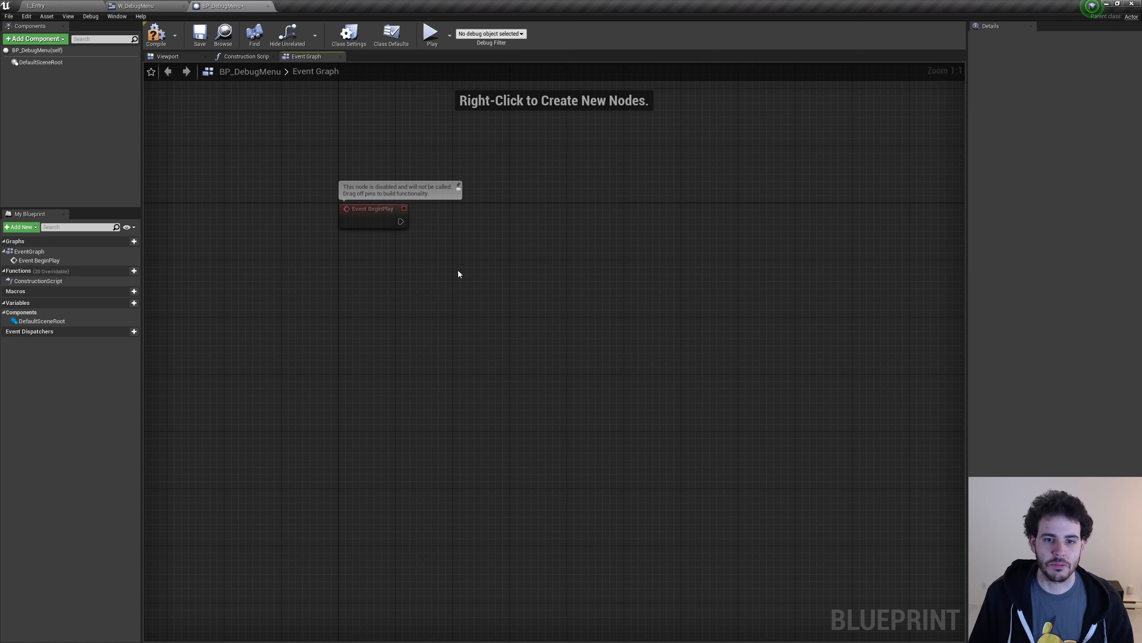
Add a Create Widget node with class W_DebugMenu and align it beside Event BeginPlay.
{"action": "right_click", "coordinate": [471, 249]}
{"action": "type", "text": "crea"}
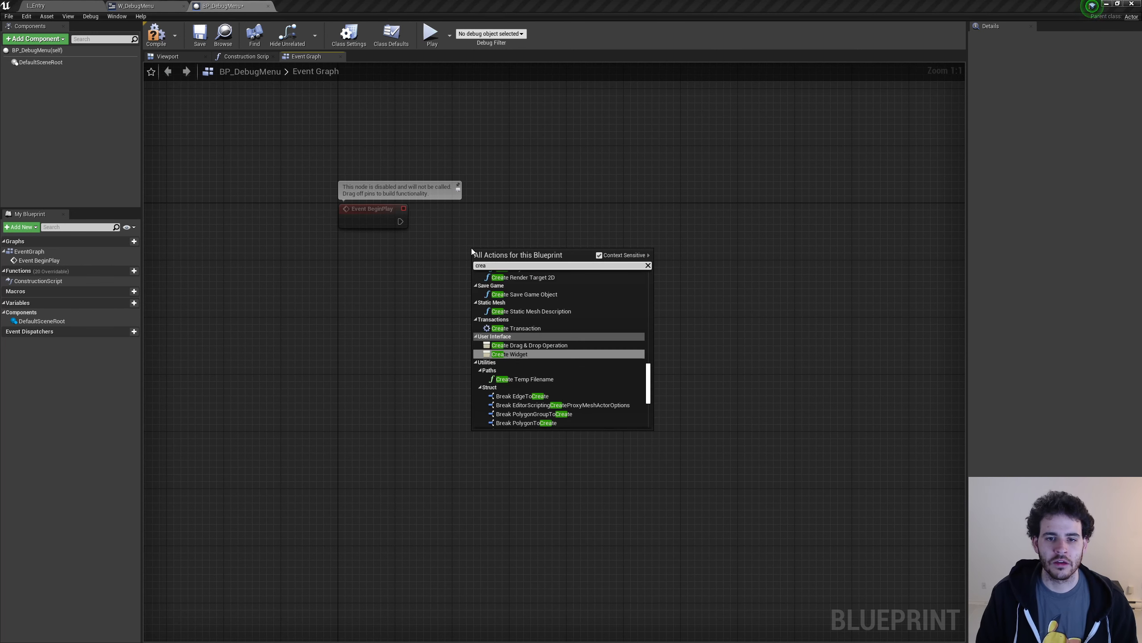
{"action": "type", "text": "te widget"}
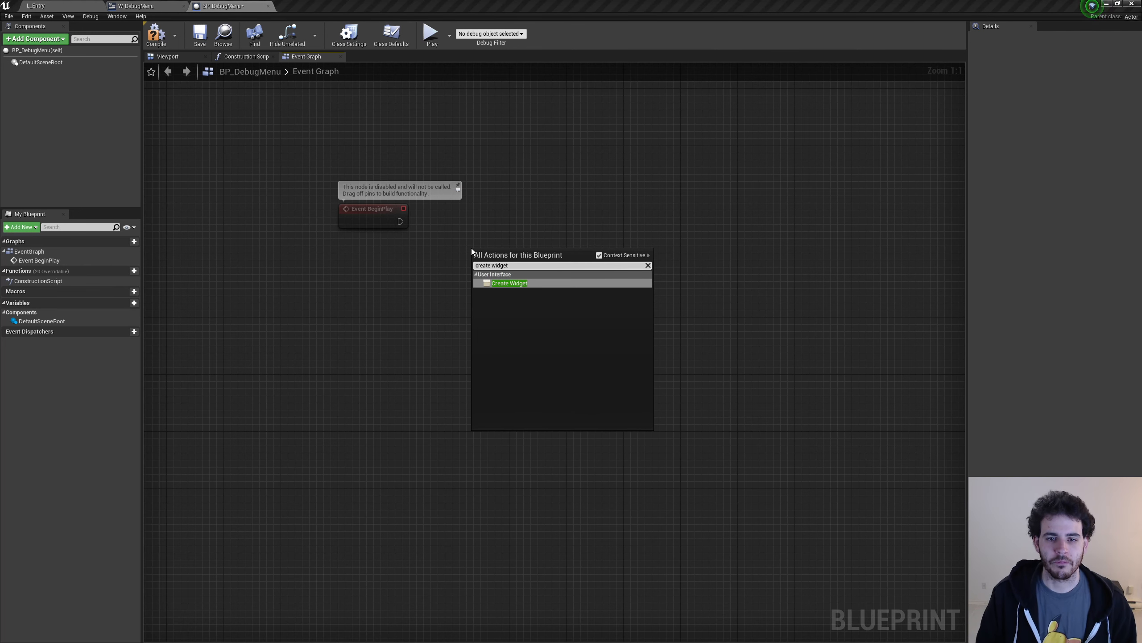
{"action": "key", "text": "Return"}
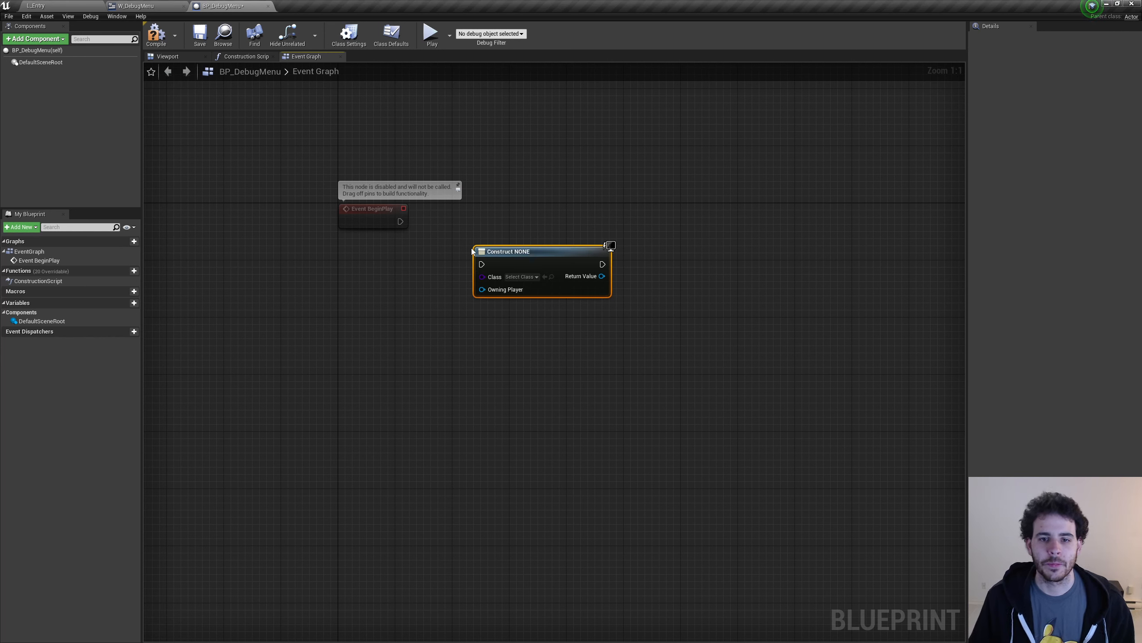
{"action": "left_click", "coordinate": [532, 278]}
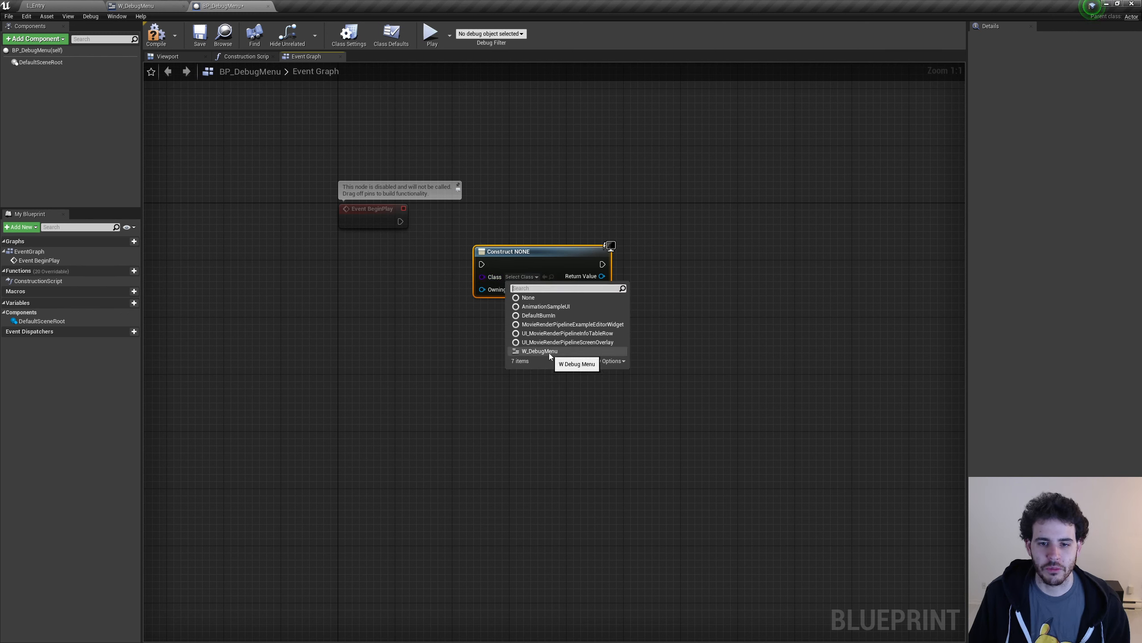
{"action": "left_click", "coordinate": [568, 352]}
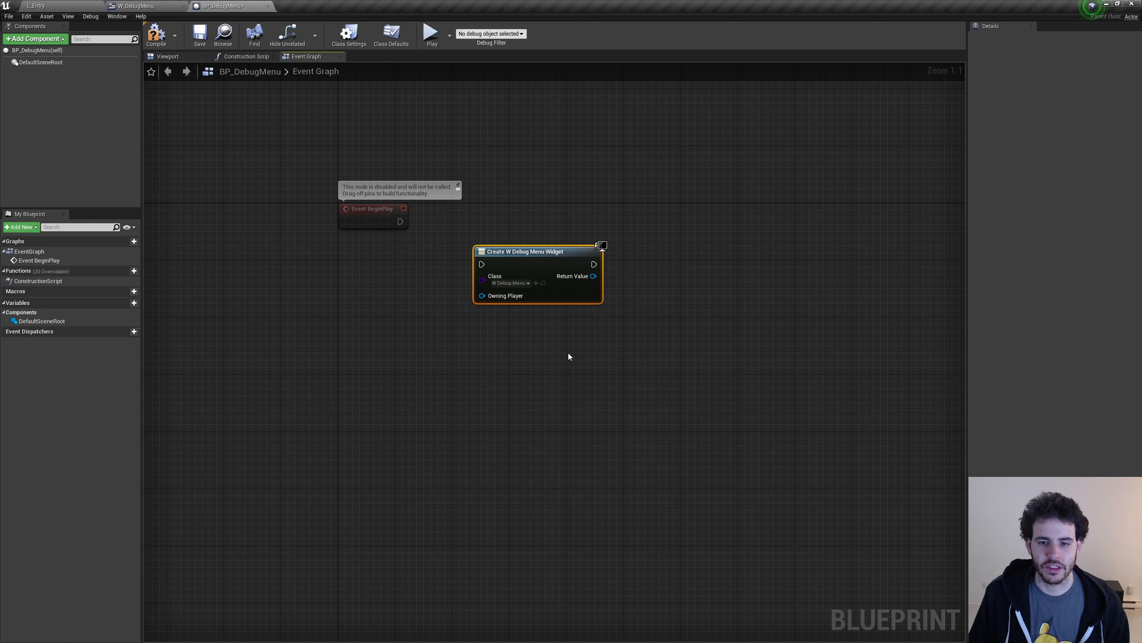
{"action": "left_click_drag", "start_coordinate": [539, 253], "coordinate": [539, 210]}
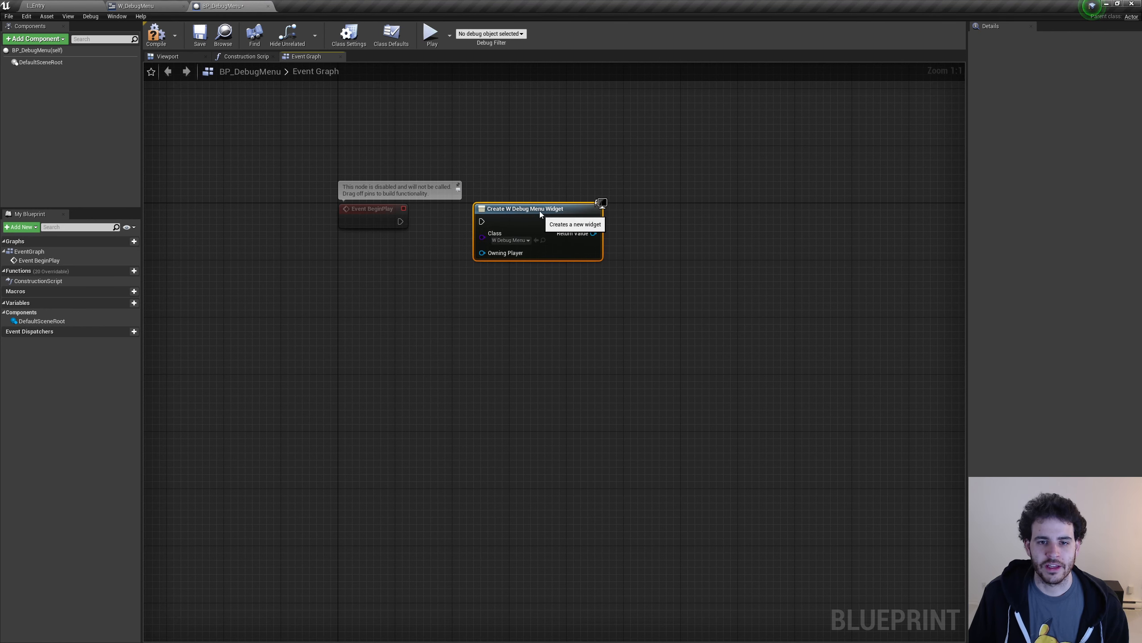
Connect Event BeginPlay to the Create Widget node, promote its return value to a variable named DebugMenu, and align the SET node.
{"action": "left_click_drag", "start_coordinate": [400, 221], "coordinate": [510, 213]}
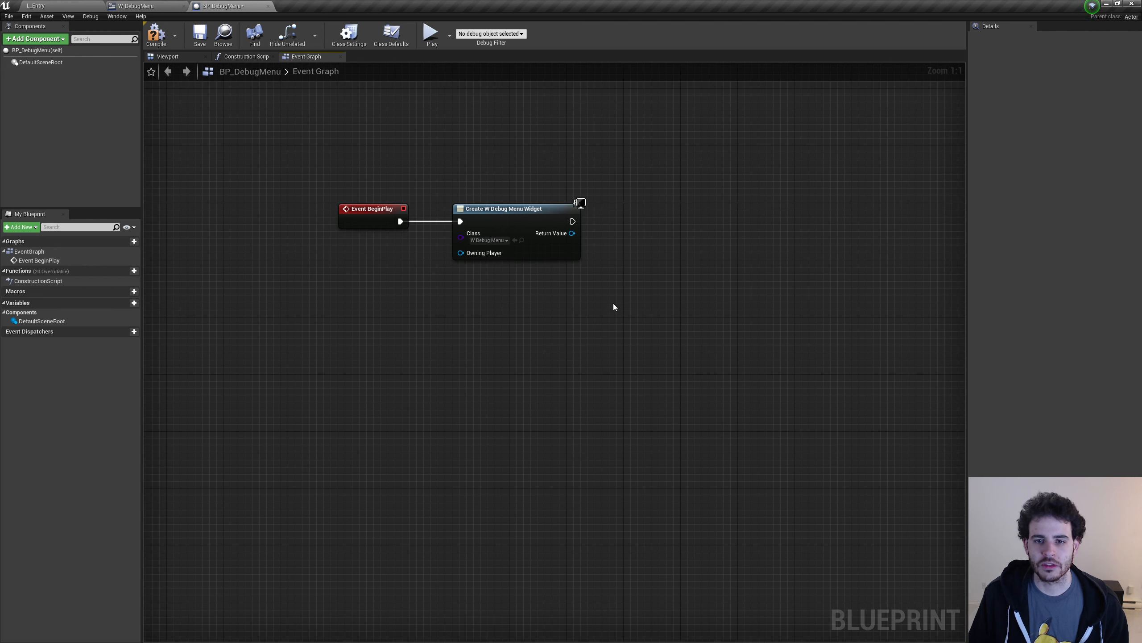
{"action": "left_click_drag", "start_coordinate": [572, 233], "coordinate": [634, 228]}
{"action": "mouse_move", "coordinate": [609, 242]}
{"action": "left_mouse_down"}
{"action": "mouse_move", "coordinate": [625, 243]}
{"action": "mouse_move", "coordinate": [611, 231]}
{"action": "left_mouse_up"}
{"action": "left_click", "coordinate": [571, 236]}
{"action": "right_click", "coordinate": [571, 234]}
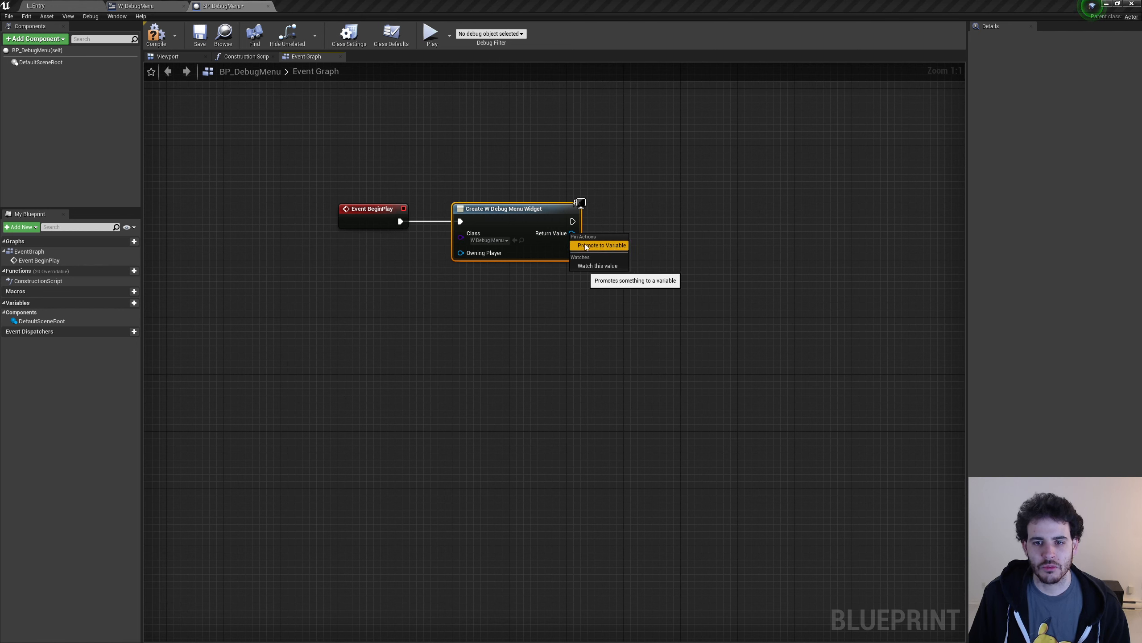
{"action": "left_click", "coordinate": [605, 245]}
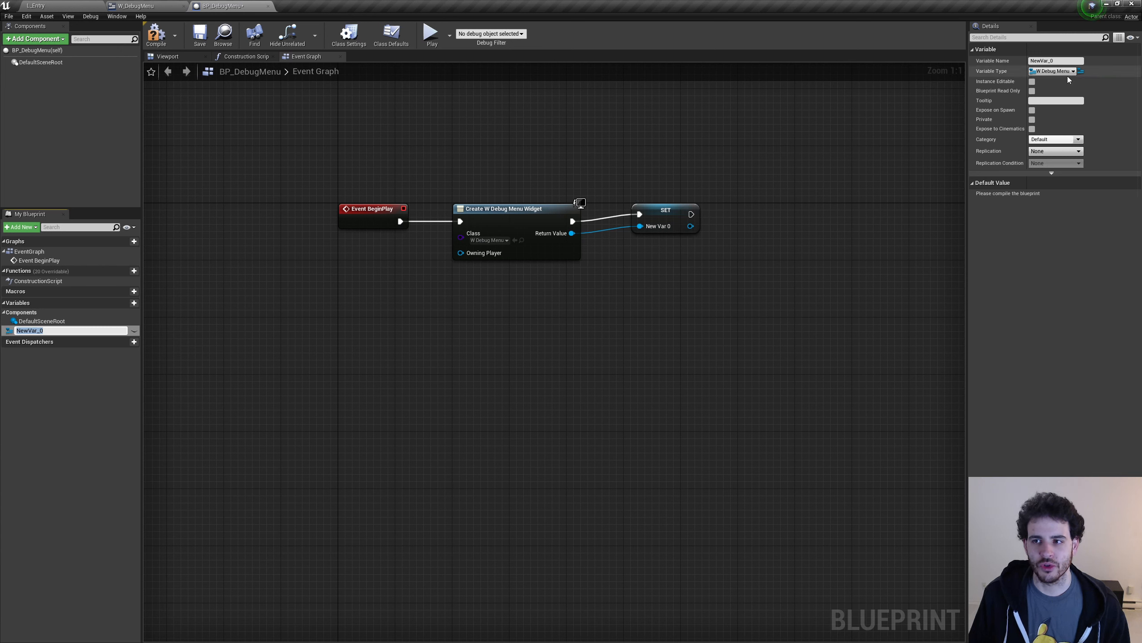
{"action": "type", "text": "DebugMenu"}
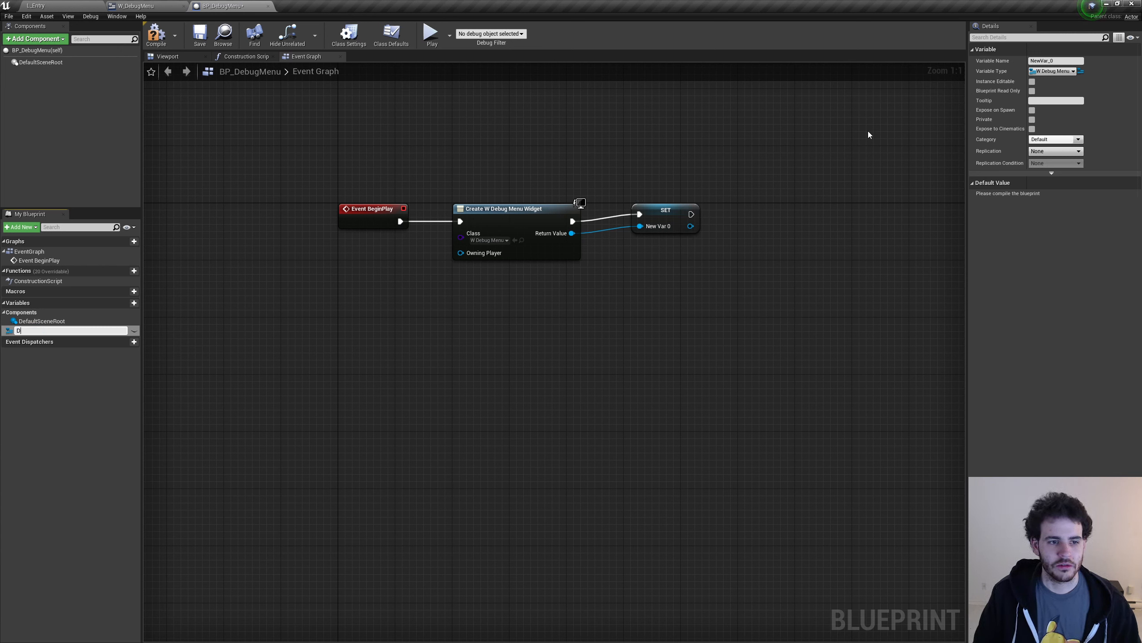
{"action": "key", "text": "Return"}
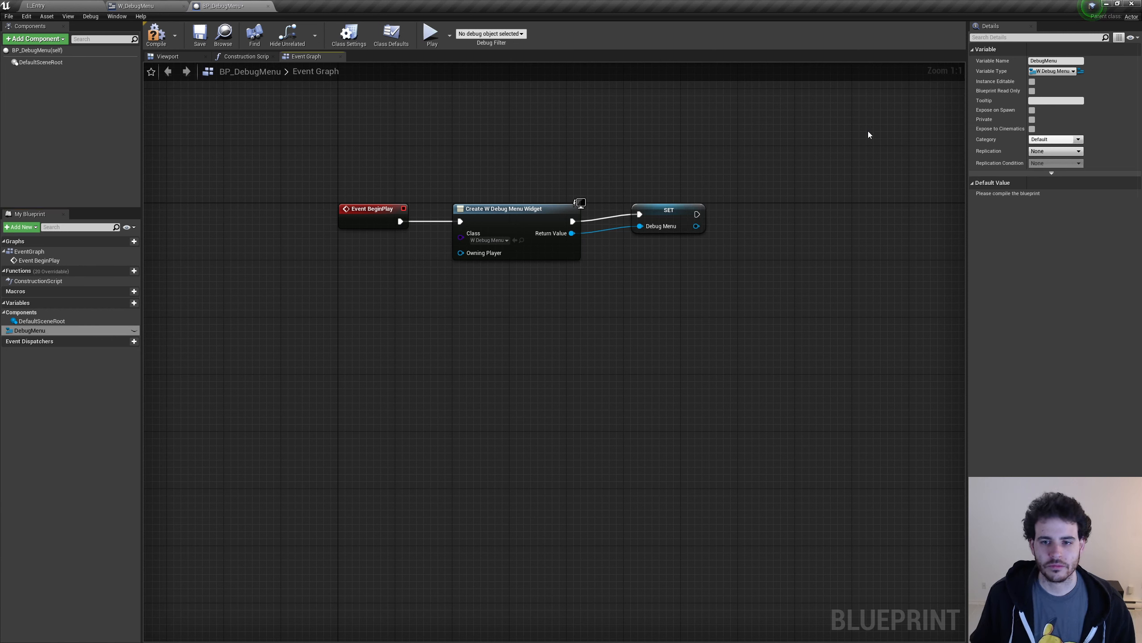
{"action": "left_click_drag", "start_coordinate": [669, 211], "coordinate": [626, 217]}
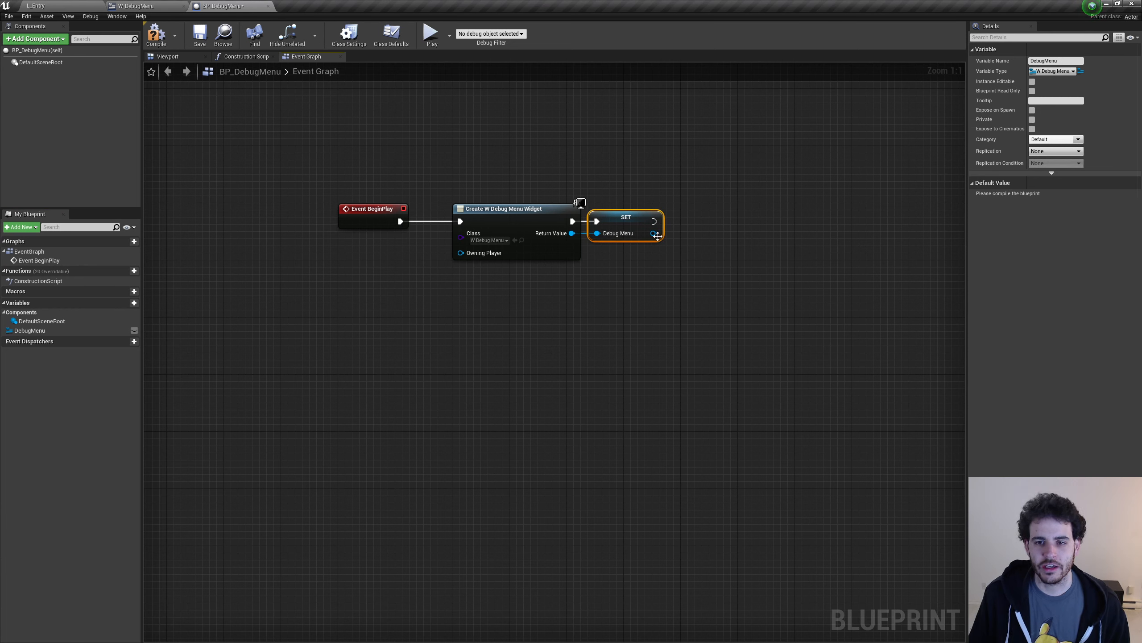
Add an Add to Viewport node targeting the DebugMenu variable, and compile and save the blueprint.
{"action": "left_click_drag", "start_coordinate": [653, 233], "coordinate": [692, 238]}
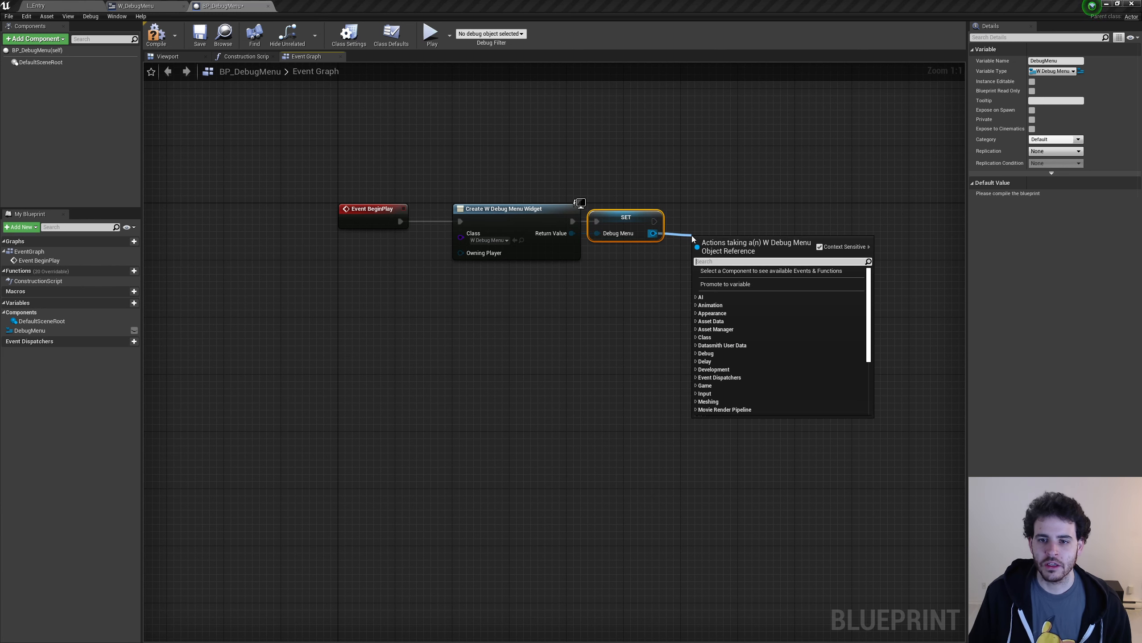
{"action": "type", "text": "add to view"}
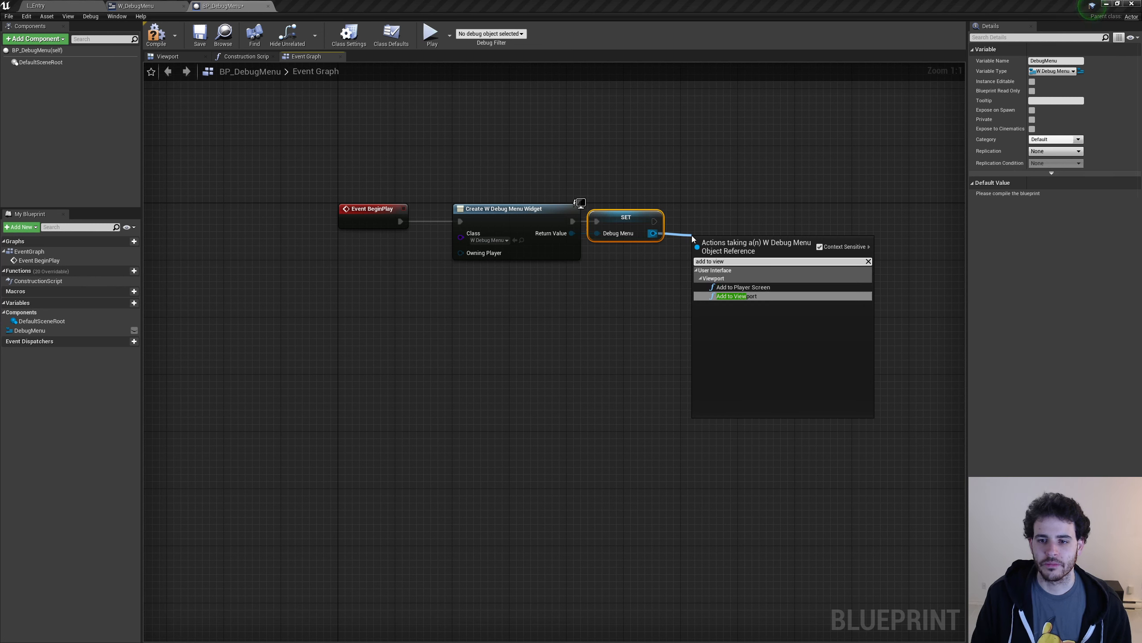
{"action": "key", "text": "Return"}
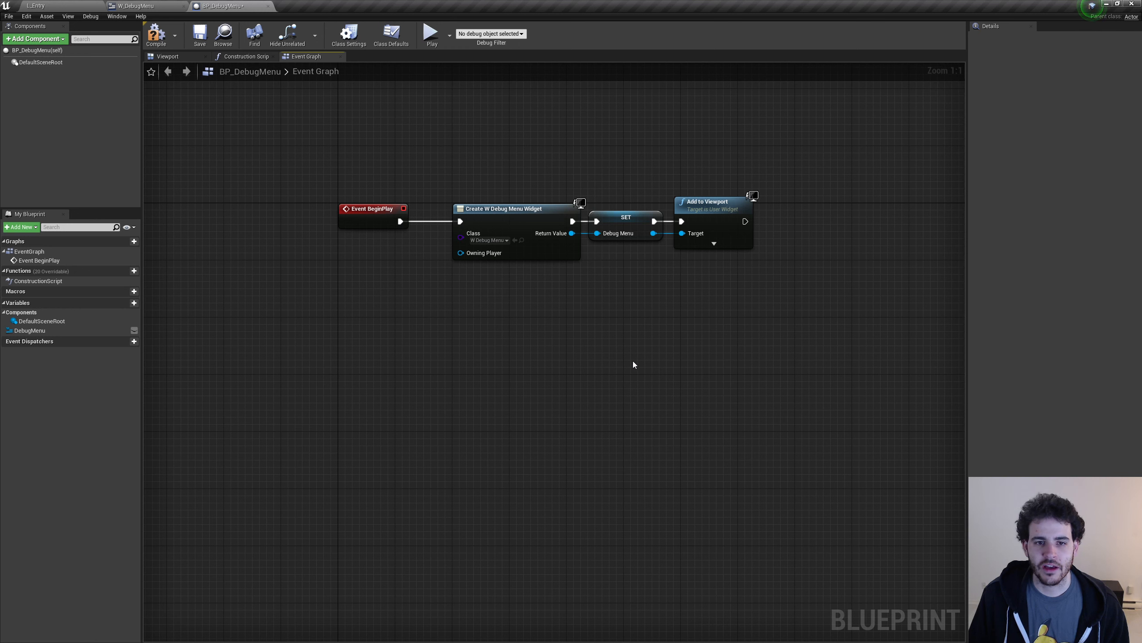
{"action": "left_click", "coordinate": [157, 39]}
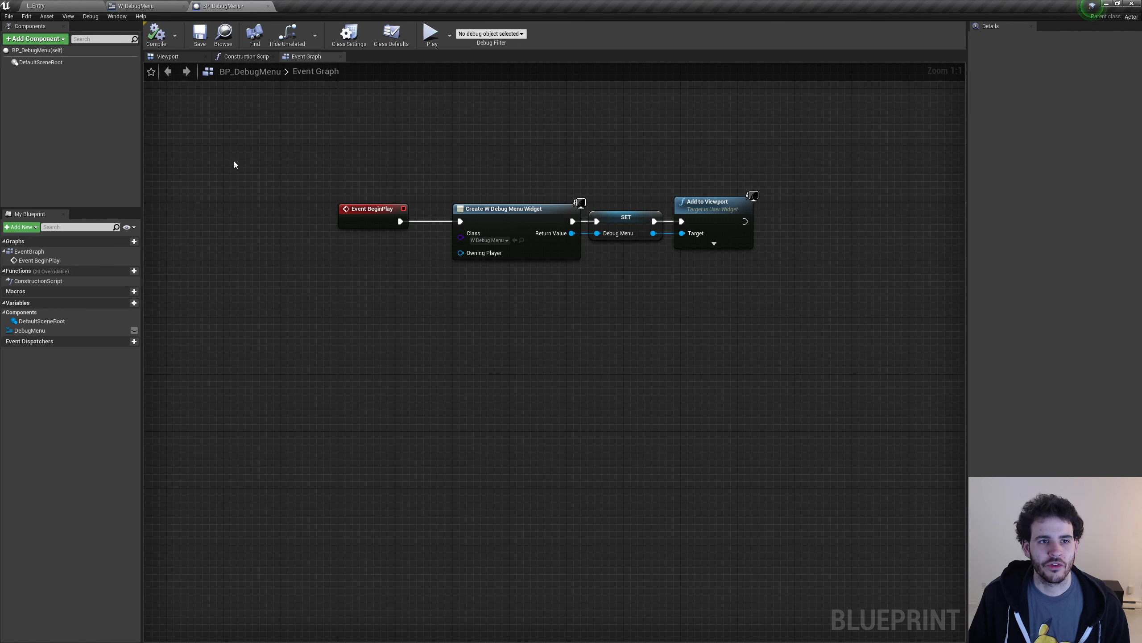
{"action": "left_click", "coordinate": [201, 37]}
Play the L_Entry level to check for the debug widget without the actor placed, and stop the session.
{"action": "left_click", "coordinate": [67, 5]}
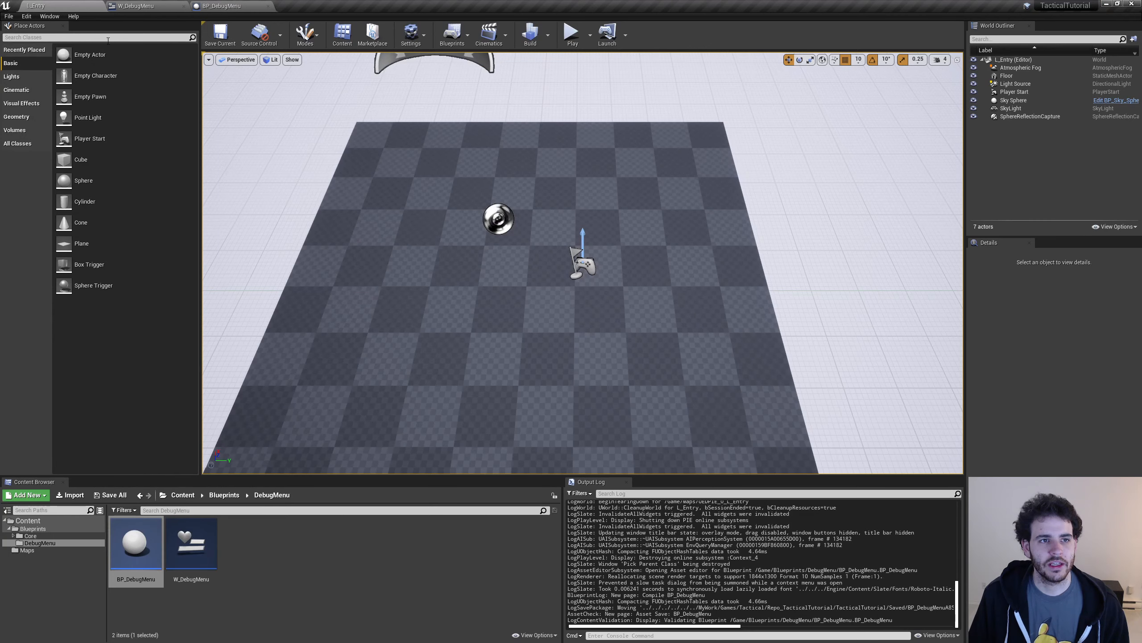
{"action": "left_click", "coordinate": [572, 34]}
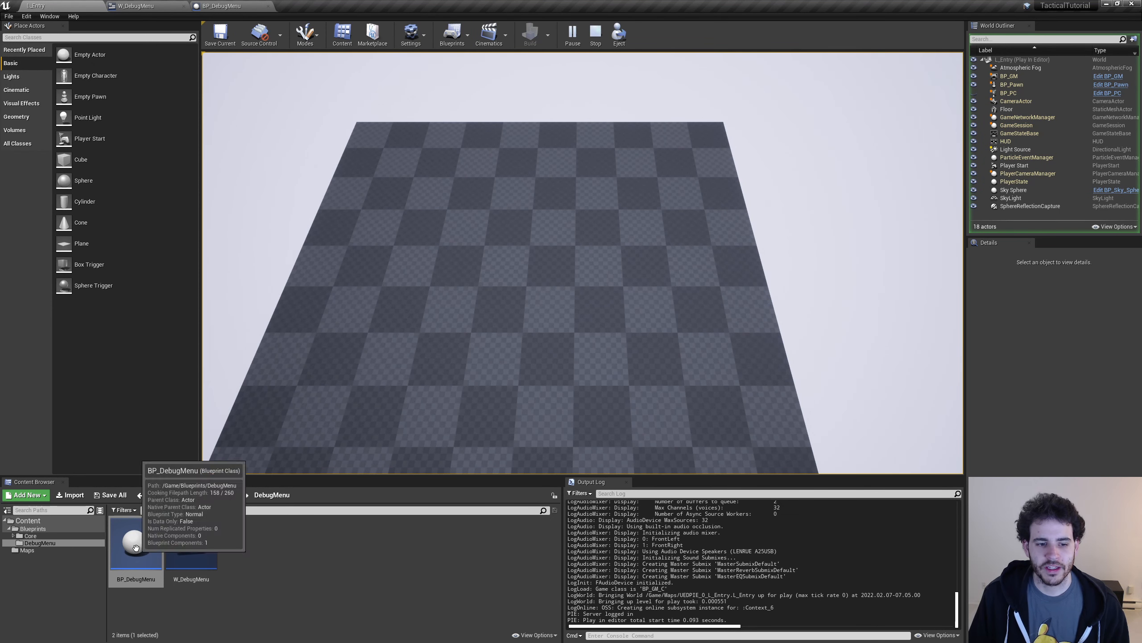
{"action": "left_click", "coordinate": [596, 43]}
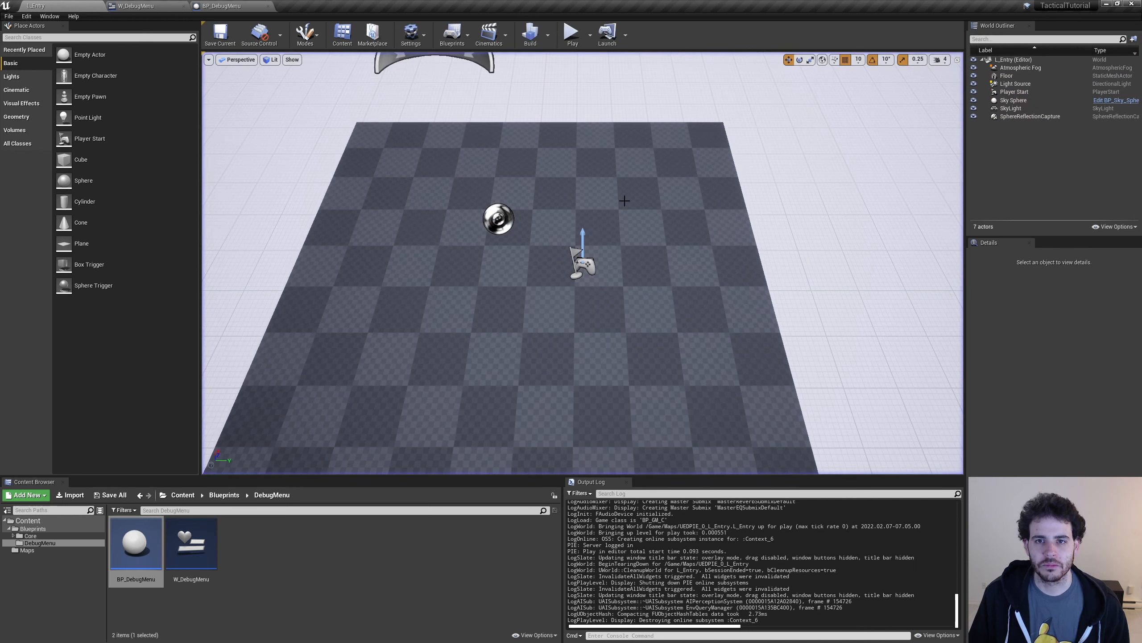
Place a BP_DebugMenu actor on the level's floor and play the level to try out the widget's slider, ending the session.
{"action": "left_click", "coordinate": [159, 572]}
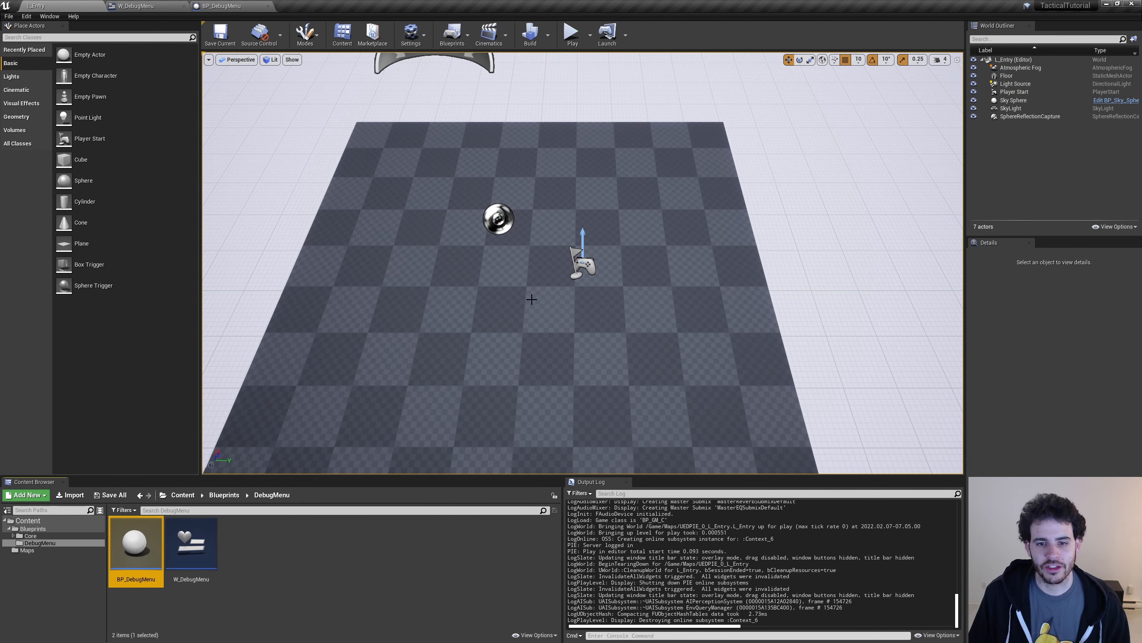
{"action": "left_click_drag", "start_coordinate": [135, 551], "coordinate": [528, 324]}
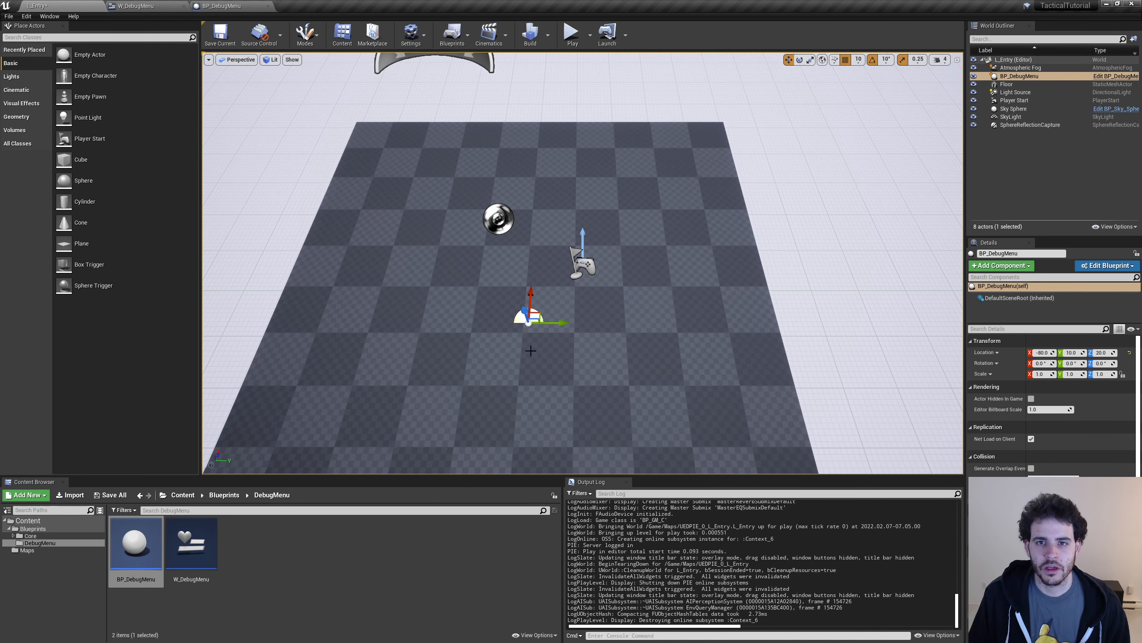
{"action": "left_click", "coordinate": [572, 32]}
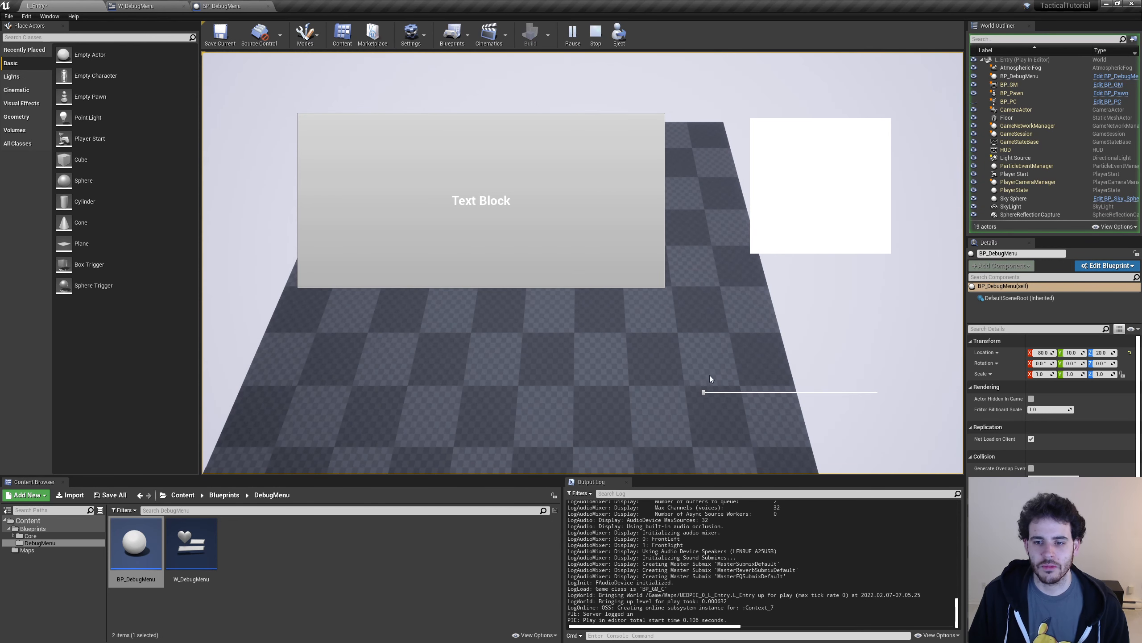
{"action": "left_click_drag", "start_coordinate": [703, 392], "coordinate": [732, 392]}
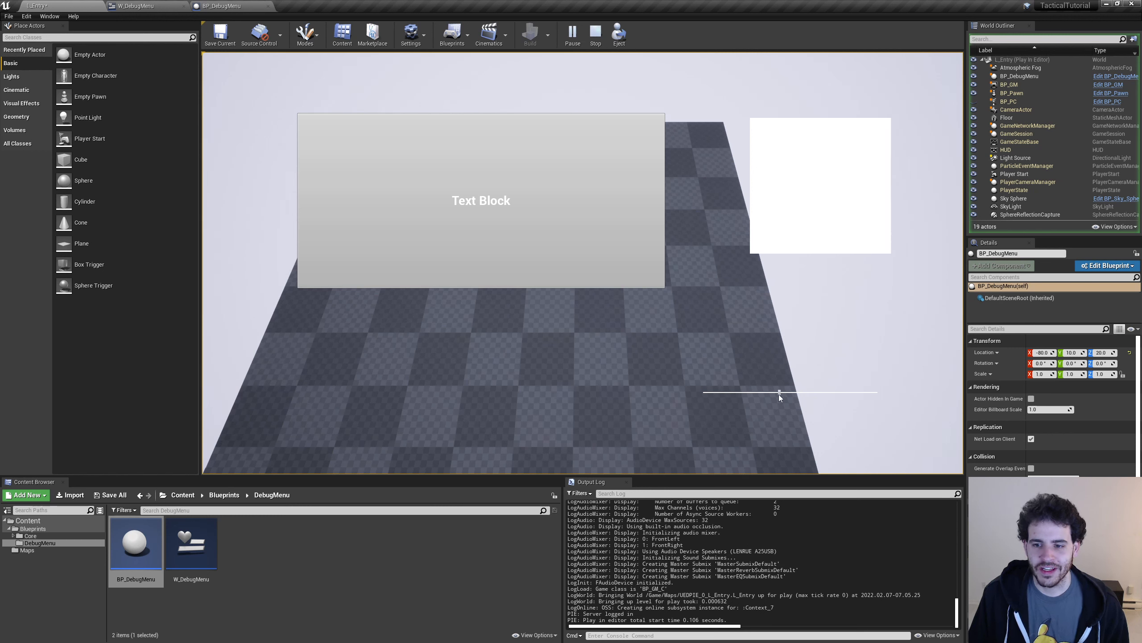
{"action": "mouse_move", "coordinate": [779, 394]}
{"action": "left_mouse_down"}
{"action": "mouse_move", "coordinate": [848, 393]}
{"action": "mouse_move", "coordinate": [758, 392]}
{"action": "left_mouse_up"}
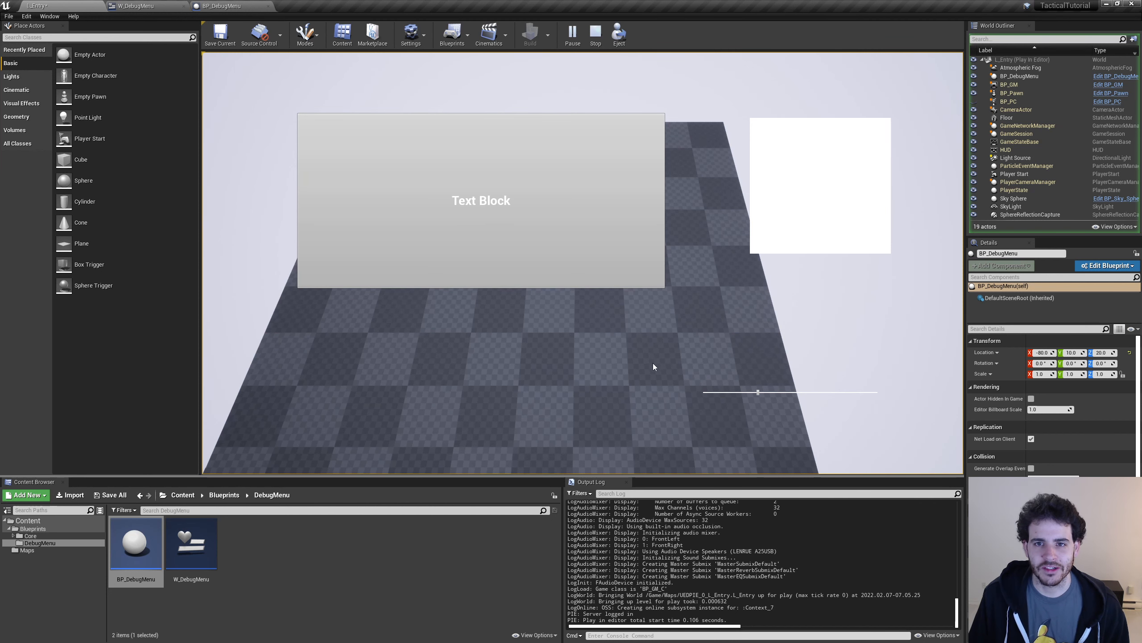
{"action": "left_click", "coordinate": [595, 33]}
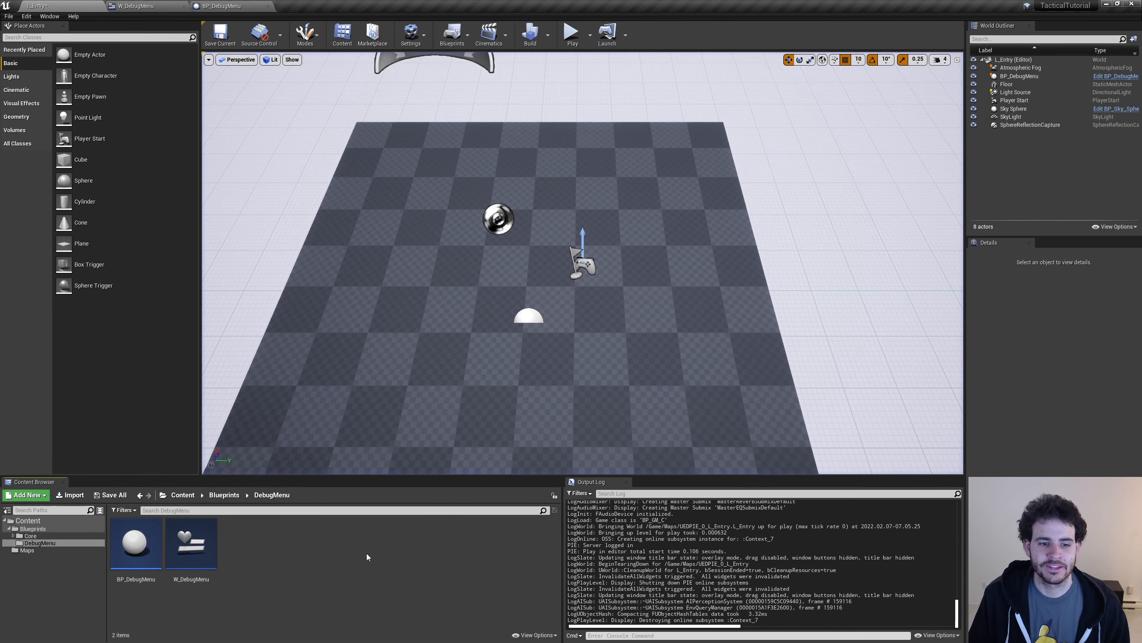
Close the BP_DebugMenu blueprint and delete the button with its text, the slider and the image from W_DebugMenu.
{"action": "left_click", "coordinate": [231, 6]}
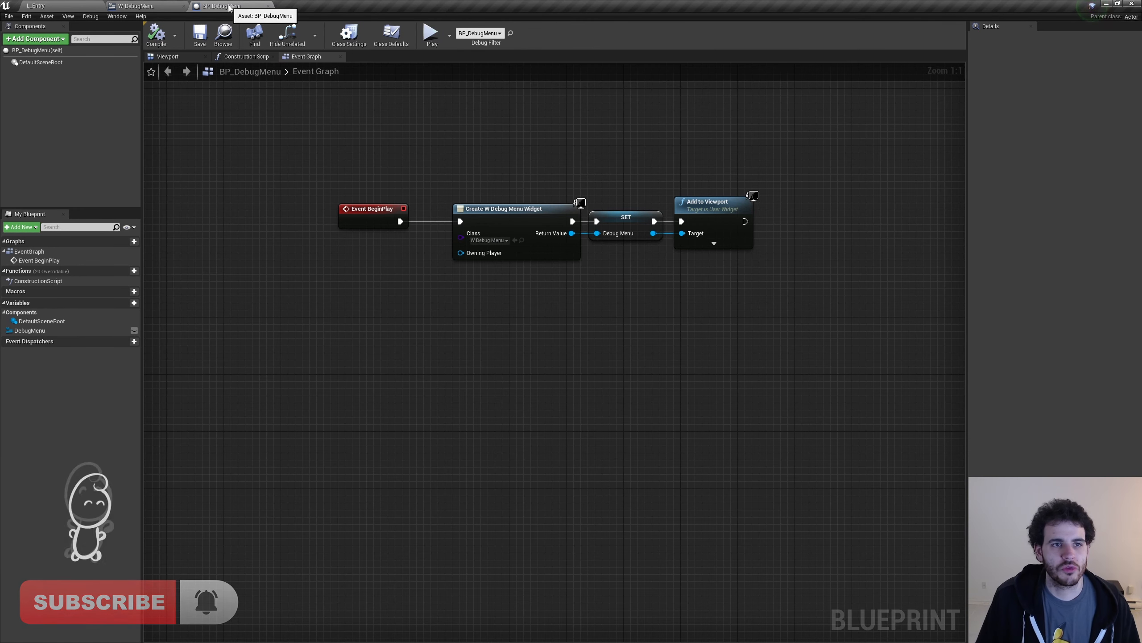
{"action": "middle_click", "coordinate": [229, 8]}
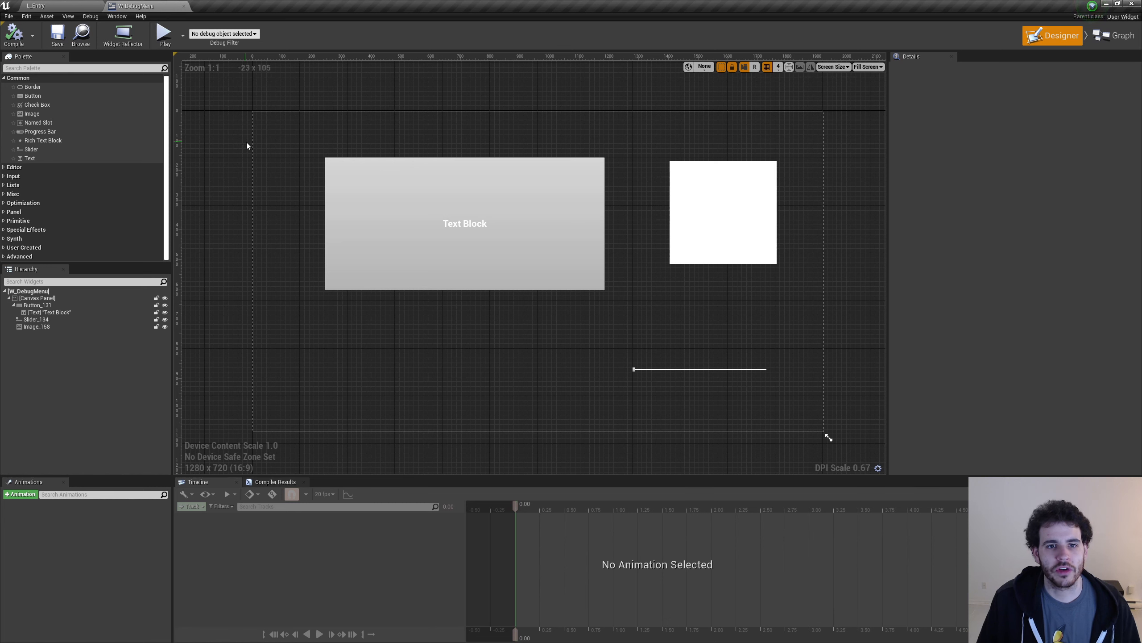
{"action": "left_click", "coordinate": [306, 179]}
{"action": "right_click_drag", "start_coordinate": [319, 213], "coordinate": [324, 222]}
{"action": "left_click", "coordinate": [387, 248]}
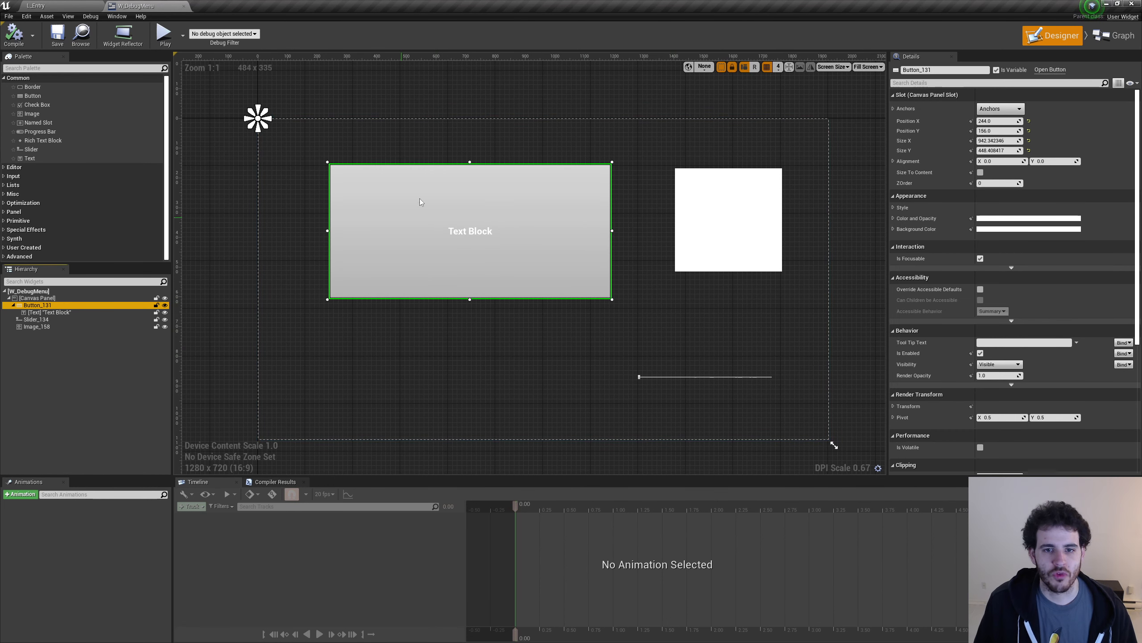
{"action": "left_click", "coordinate": [57, 329], "text": "shift"}
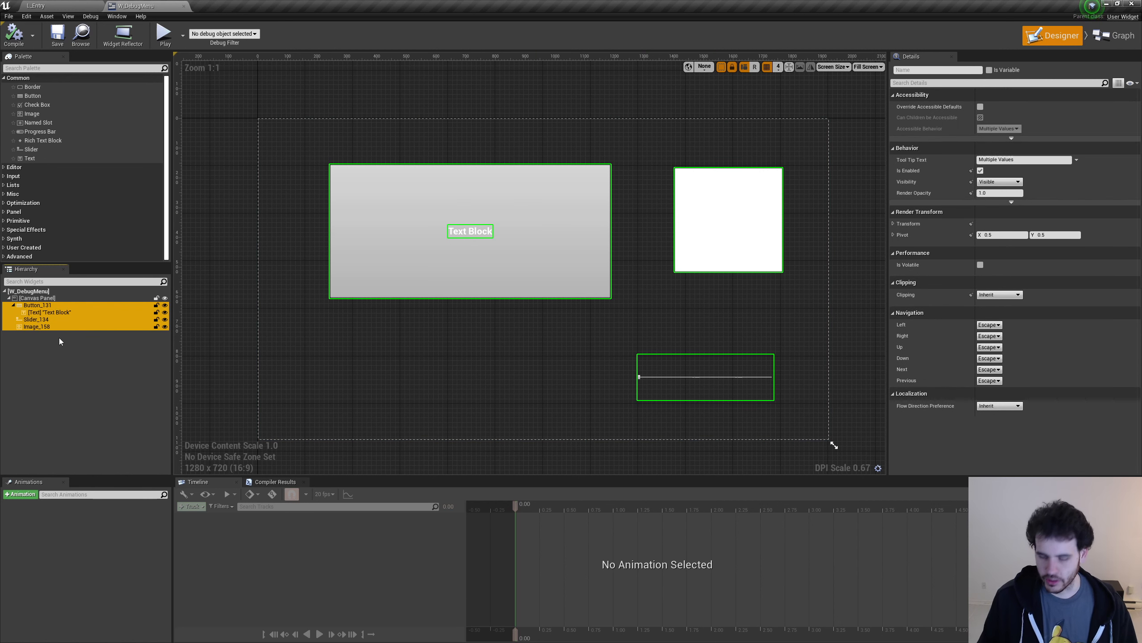
{"action": "key", "text": "Delete"}
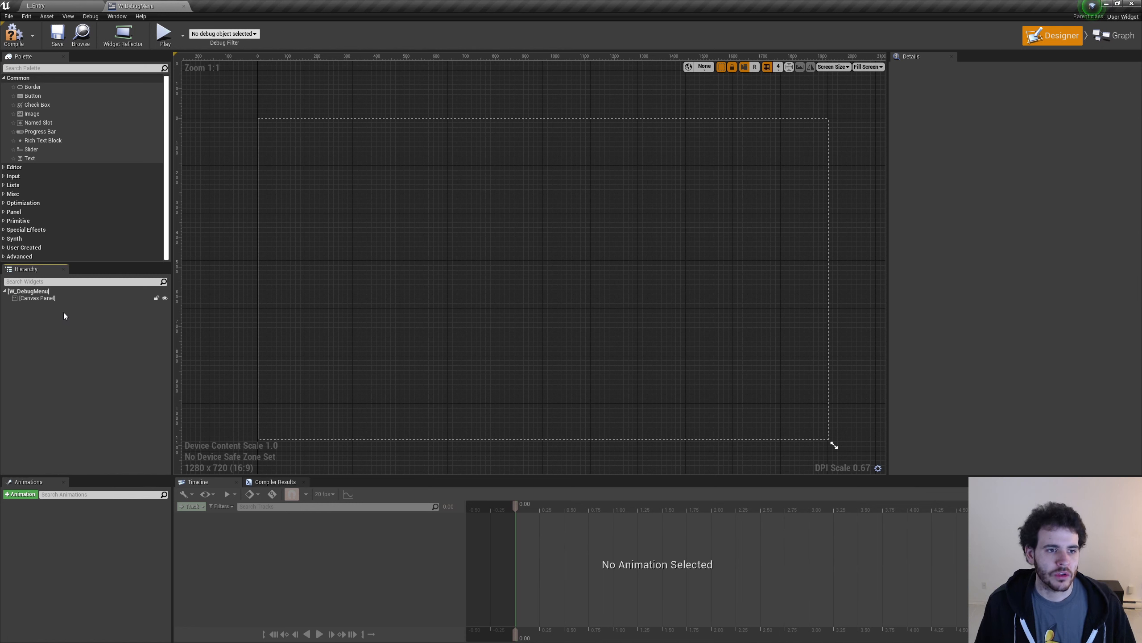
Try placing and moving a Button freely on the Canvas Panel, and delete it again.
{"action": "left_click", "coordinate": [36, 299]}
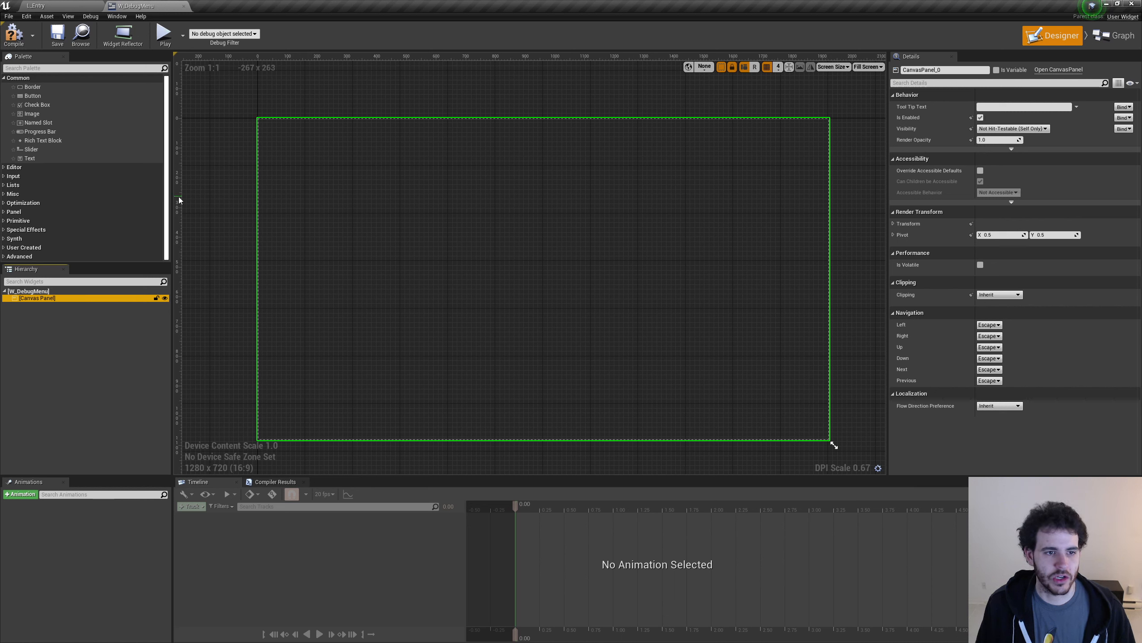
{"action": "left_click", "coordinate": [62, 318]}
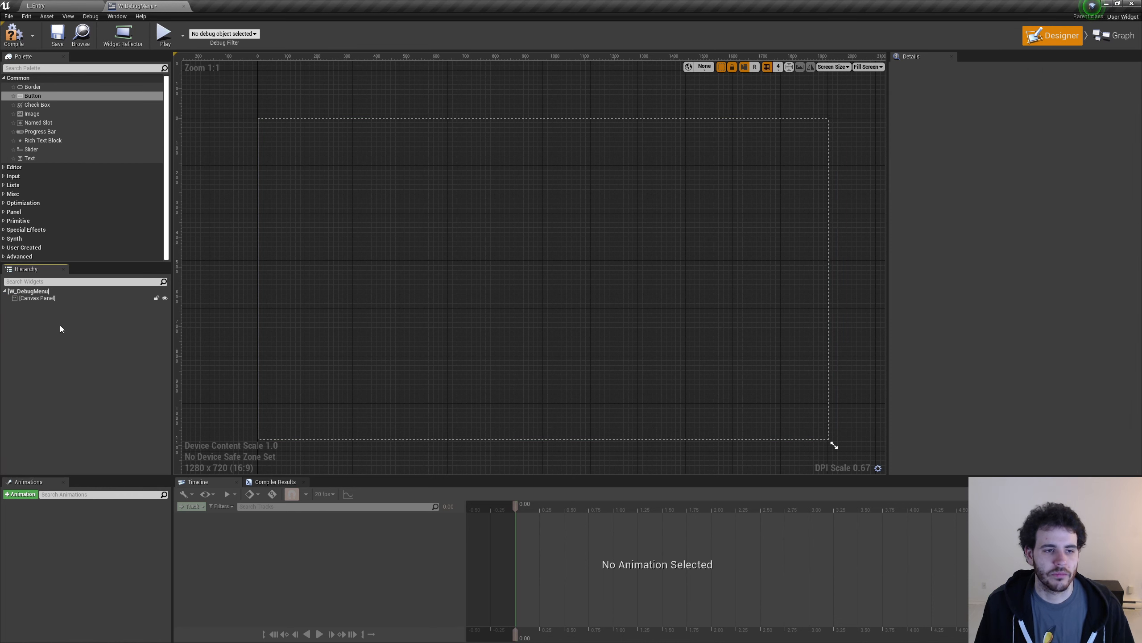
{"action": "left_click_drag", "start_coordinate": [35, 93], "coordinate": [517, 160]}
{"action": "left_click_drag", "start_coordinate": [667, 220], "coordinate": [557, 182]}
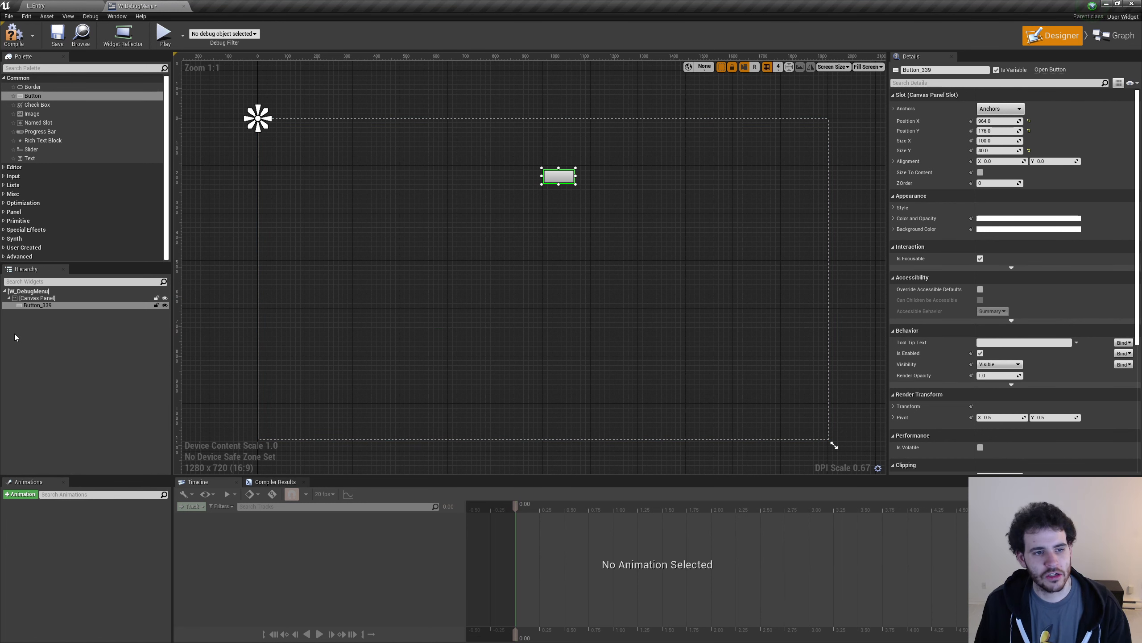
{"action": "key", "text": "Delete"}
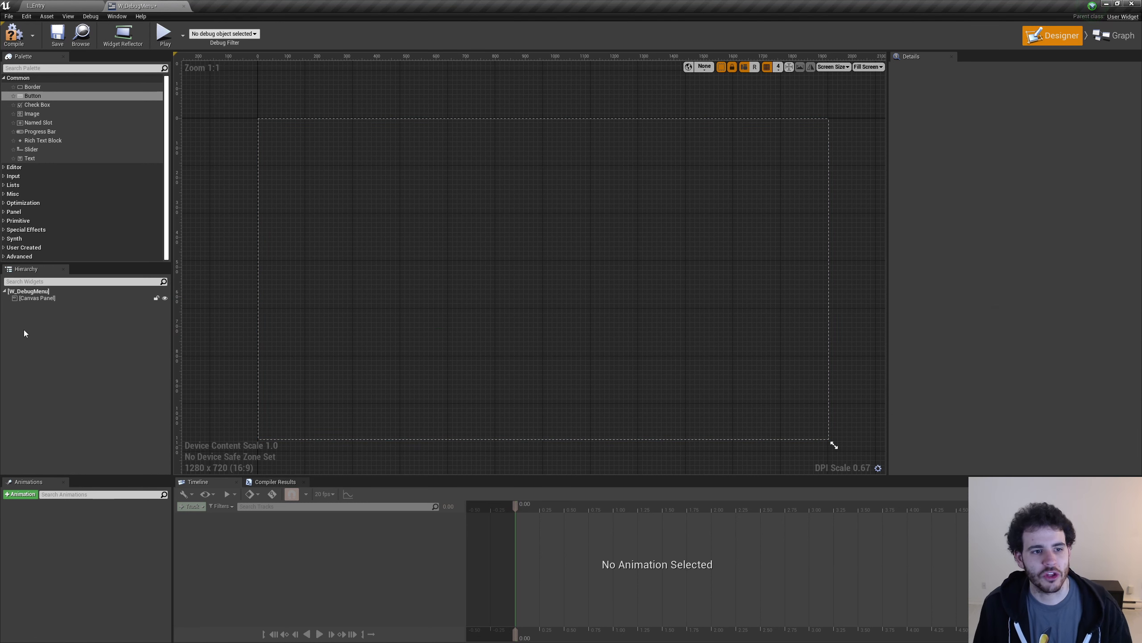
Replace the root Canvas Panel of W_DebugMenu with an Overlay.
{"action": "right_click", "coordinate": [34, 299]}
{"action": "left_click", "coordinate": [34, 302]}
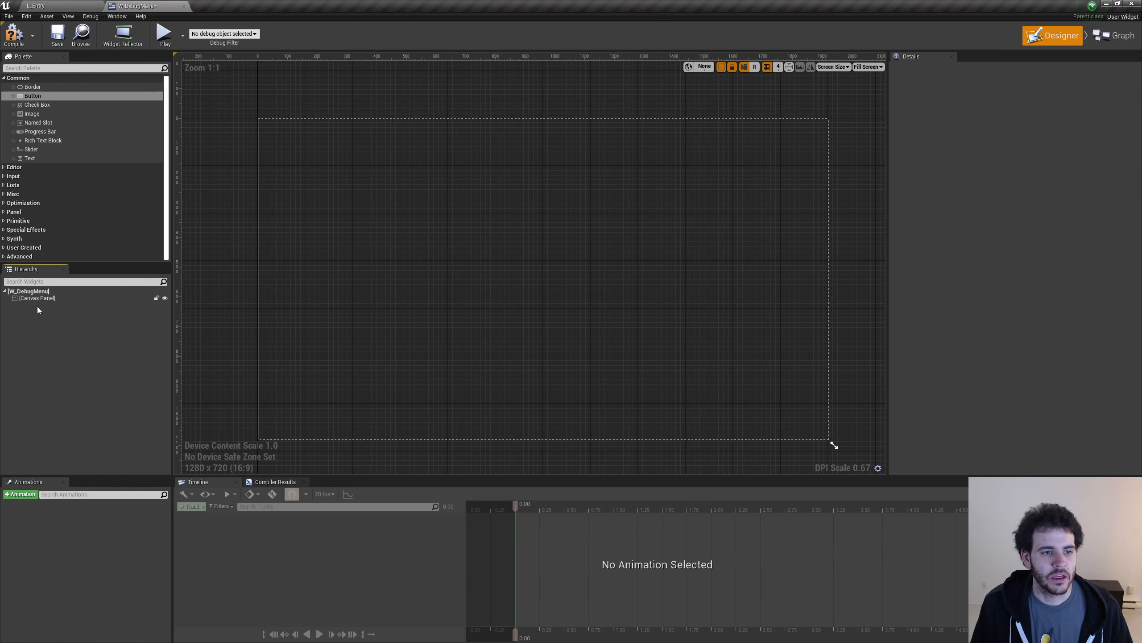
{"action": "right_click", "coordinate": [46, 299]}
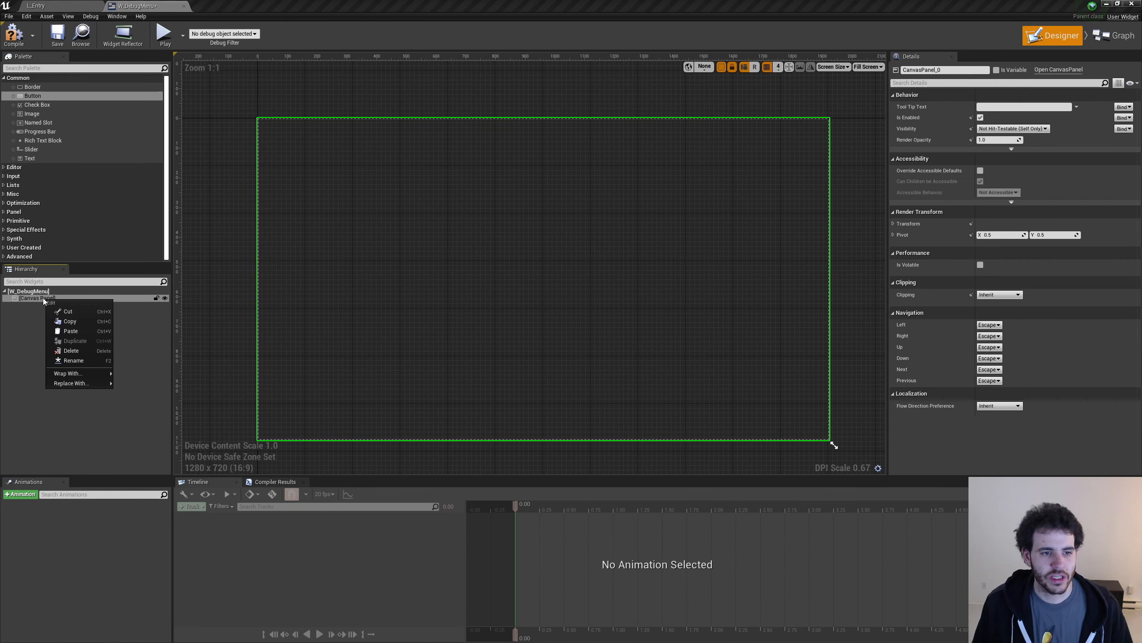
{"action": "mouse_move", "coordinate": [89, 385]}
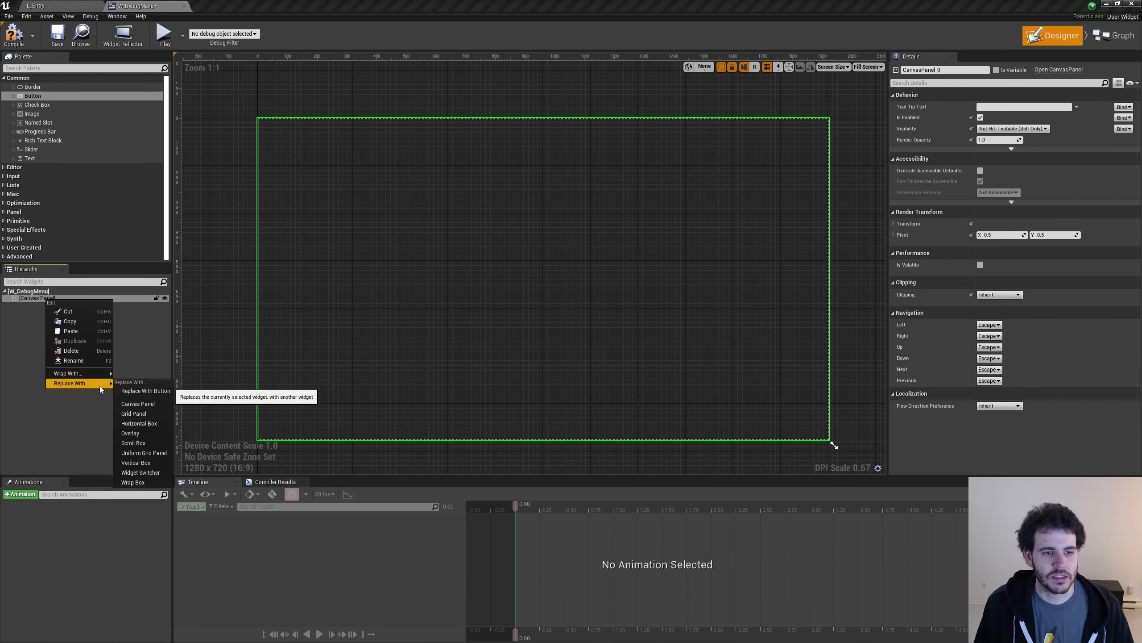
{"action": "left_click", "coordinate": [146, 433]}
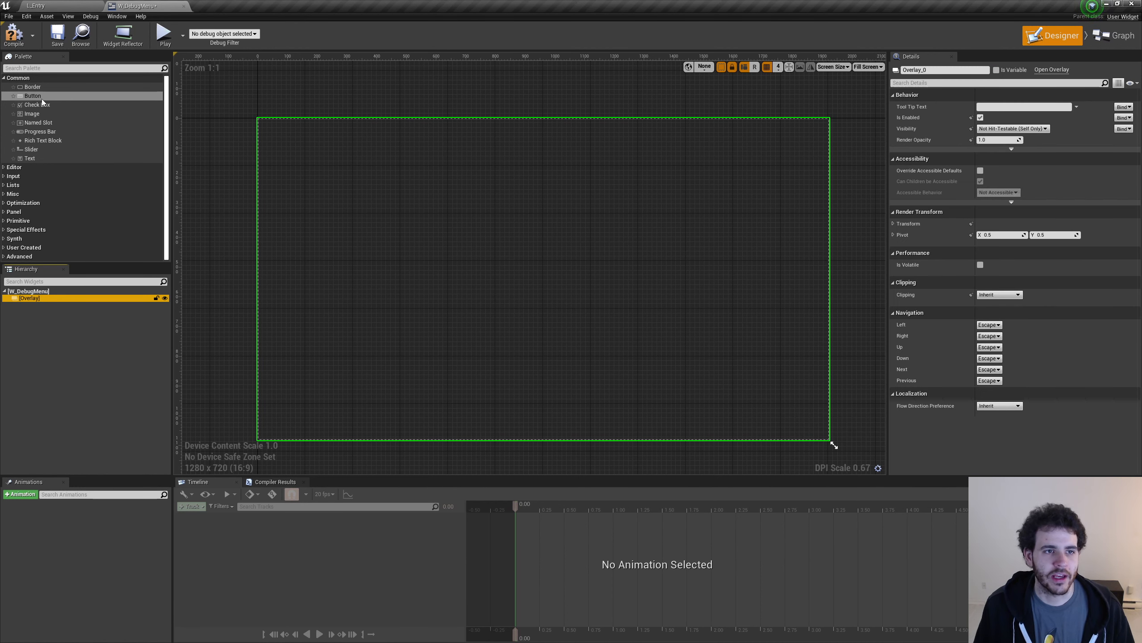
Add a Button to the Overlay, centre it vertically, and try horizontal centre and then right alignment.
{"action": "left_click_drag", "start_coordinate": [41, 99], "coordinate": [264, 150]}
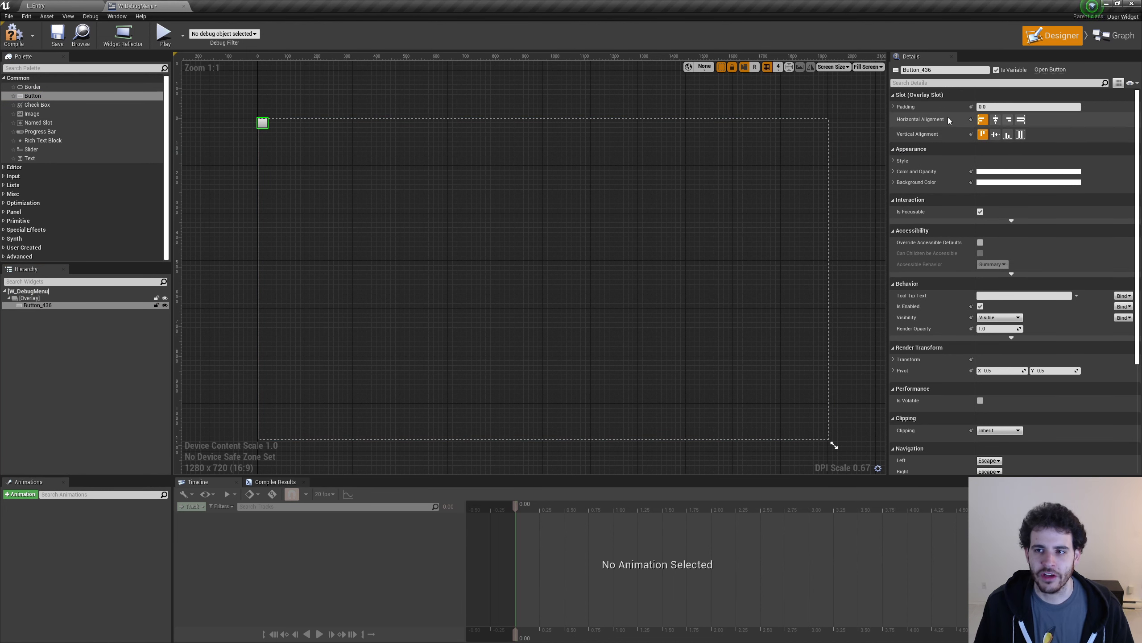
{"action": "left_click", "coordinate": [995, 136]}
{"action": "left_click", "coordinate": [995, 119]}
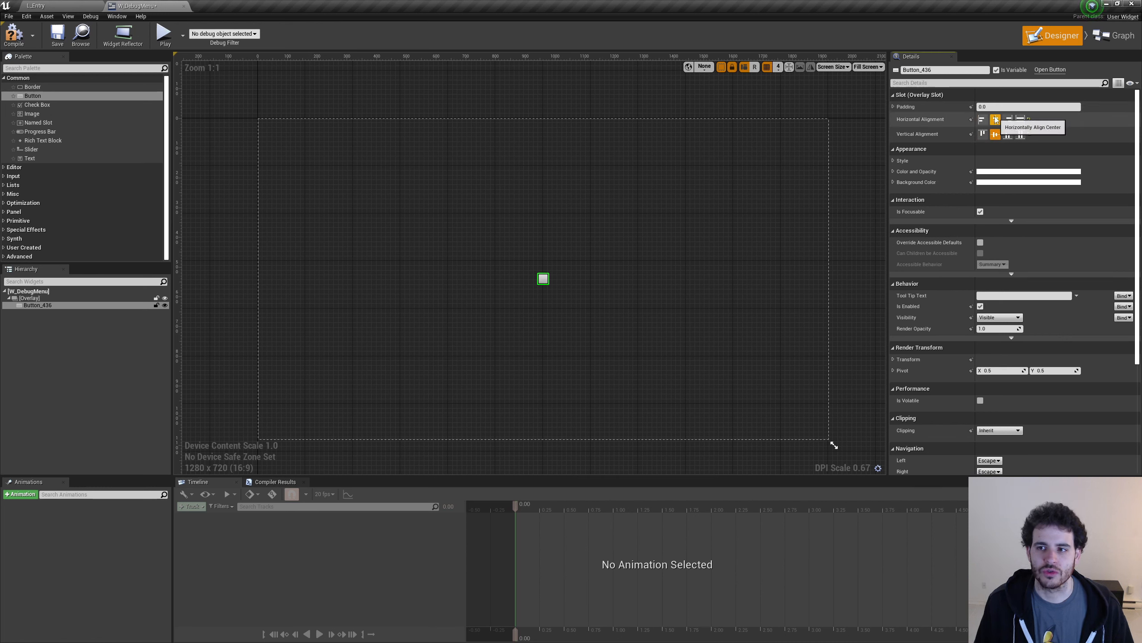
{"action": "left_click", "coordinate": [1008, 119]}
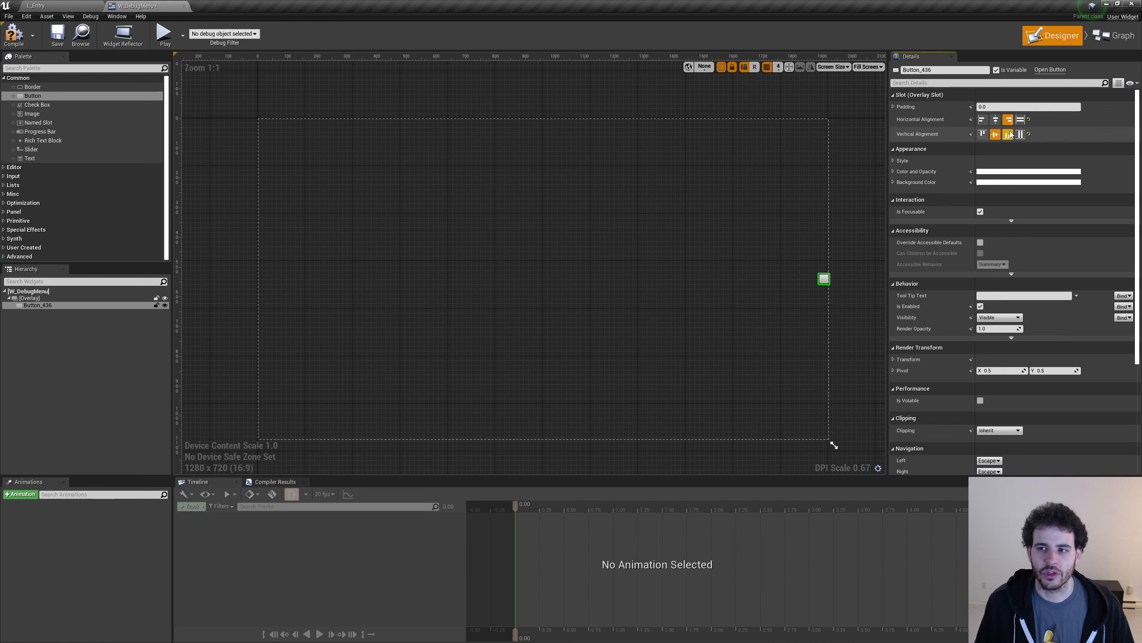
Try bottom, top-left and centred alignments on the Overlay's button, and delete the button.
{"action": "left_click", "coordinate": [1009, 134]}
{"action": "left_click", "coordinate": [983, 134]}
{"action": "left_click", "coordinate": [982, 119]}
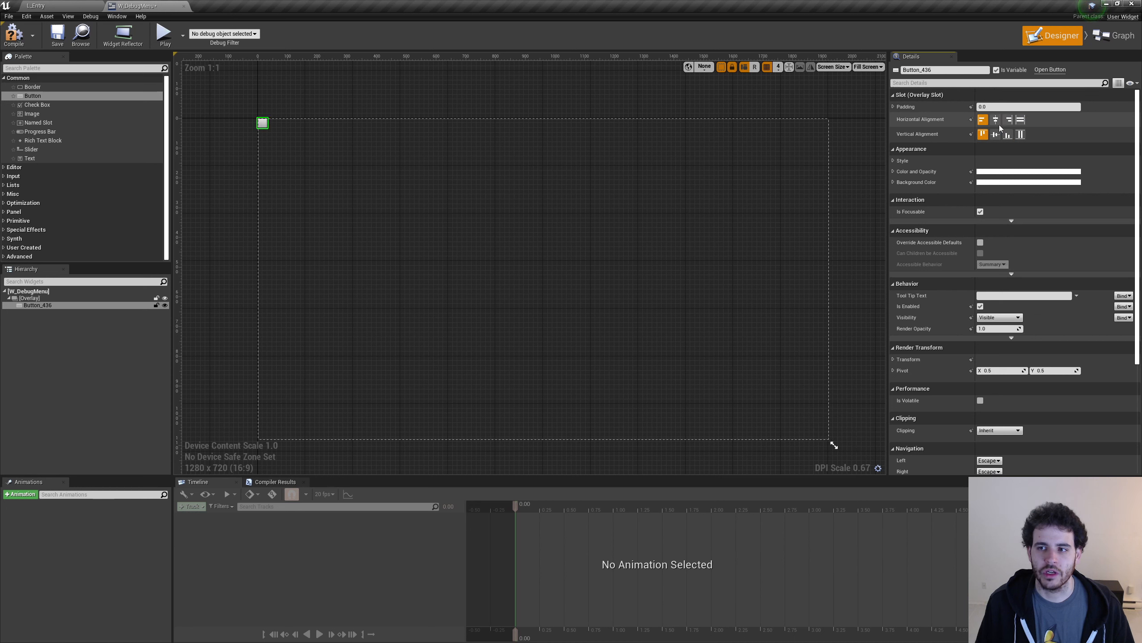
{"action": "left_click", "coordinate": [995, 120]}
{"action": "left_click", "coordinate": [996, 135]}
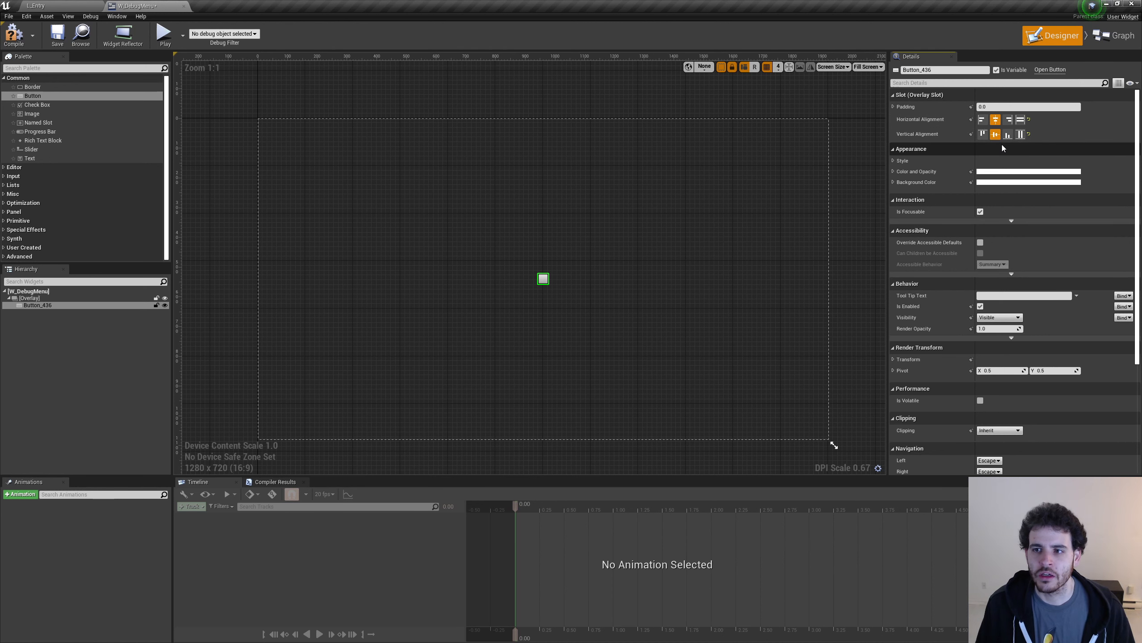
{"action": "left_click", "coordinate": [31, 305]}
{"action": "key", "text": "Delete"}
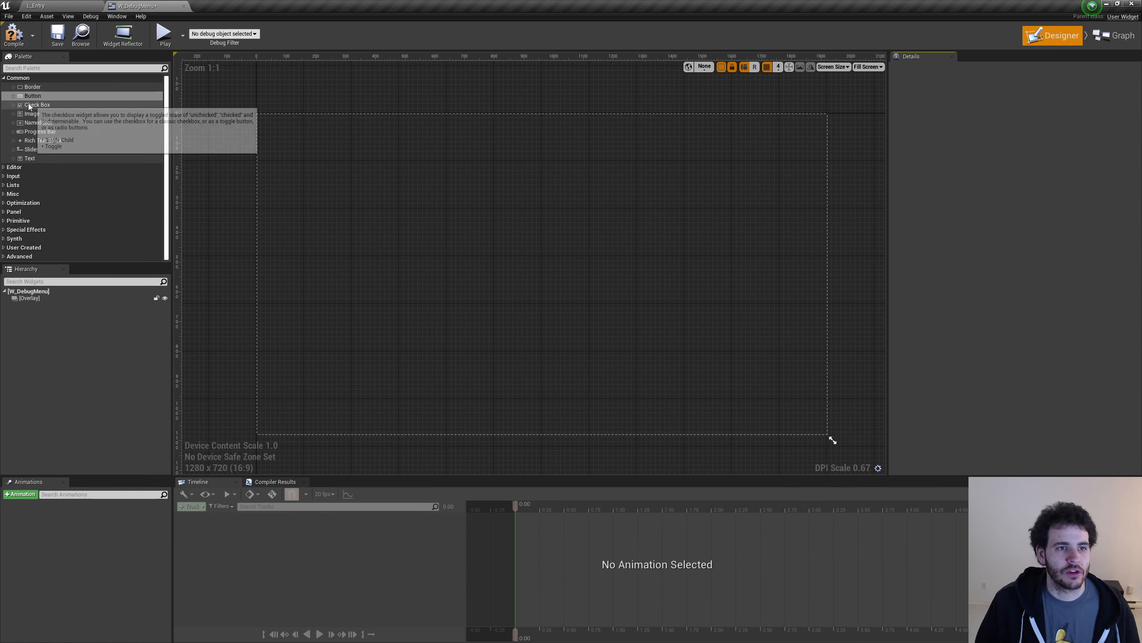
Add a new Button to the Overlay and rename it Button_Tab1.
{"action": "left_click_drag", "start_coordinate": [30, 96], "coordinate": [360, 186]}
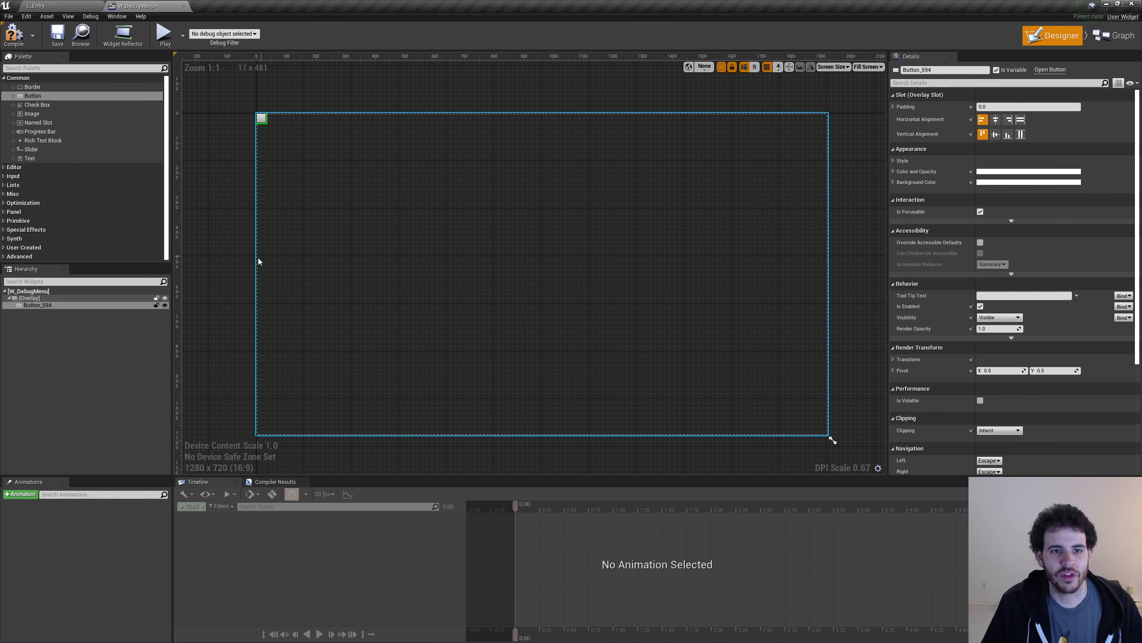
{"action": "left_click", "coordinate": [52, 306]}
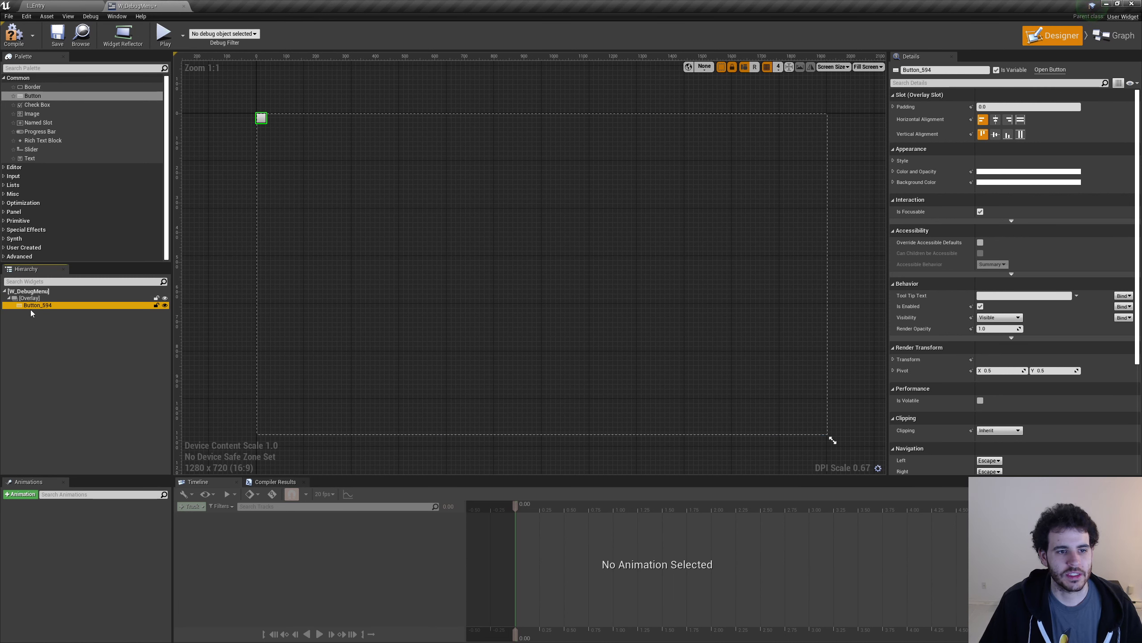
{"action": "key", "text": "F2"}
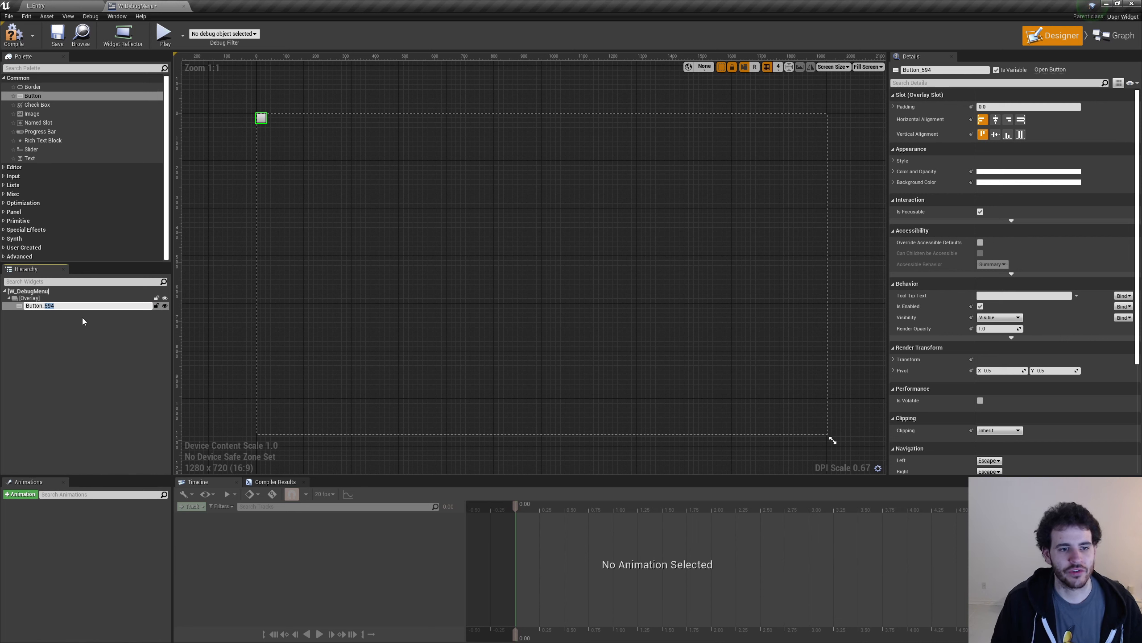
{"action": "type", "text": "Button_Tabs"}
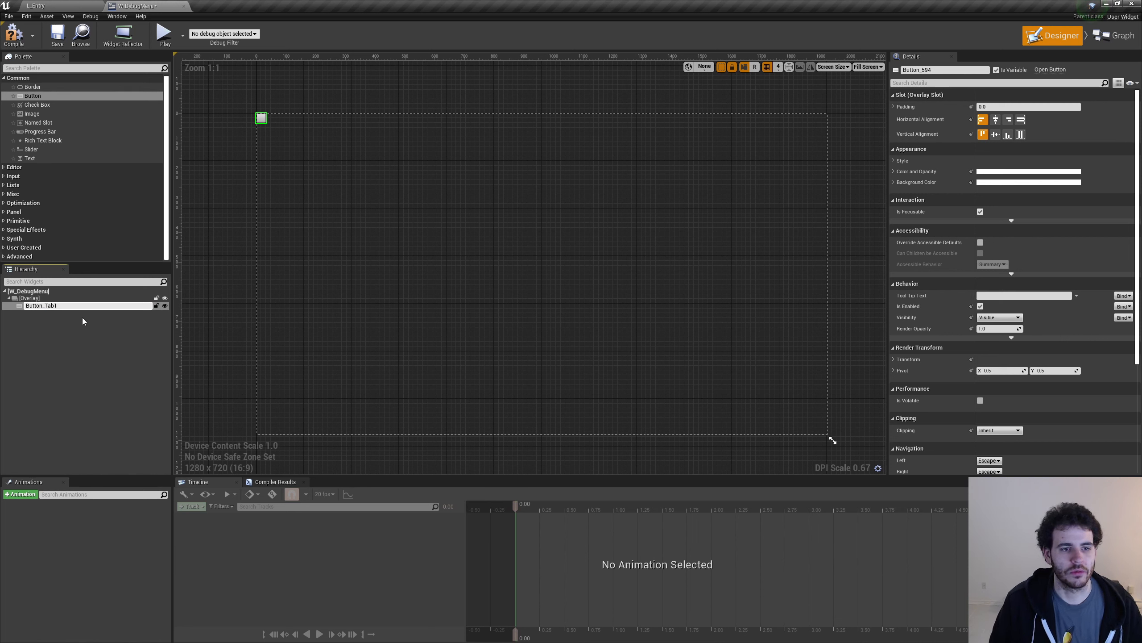
{"action": "key", "text": "BackSpace"}
{"action": "type", "text": "1"}
{"action": "key", "text": "Return"}
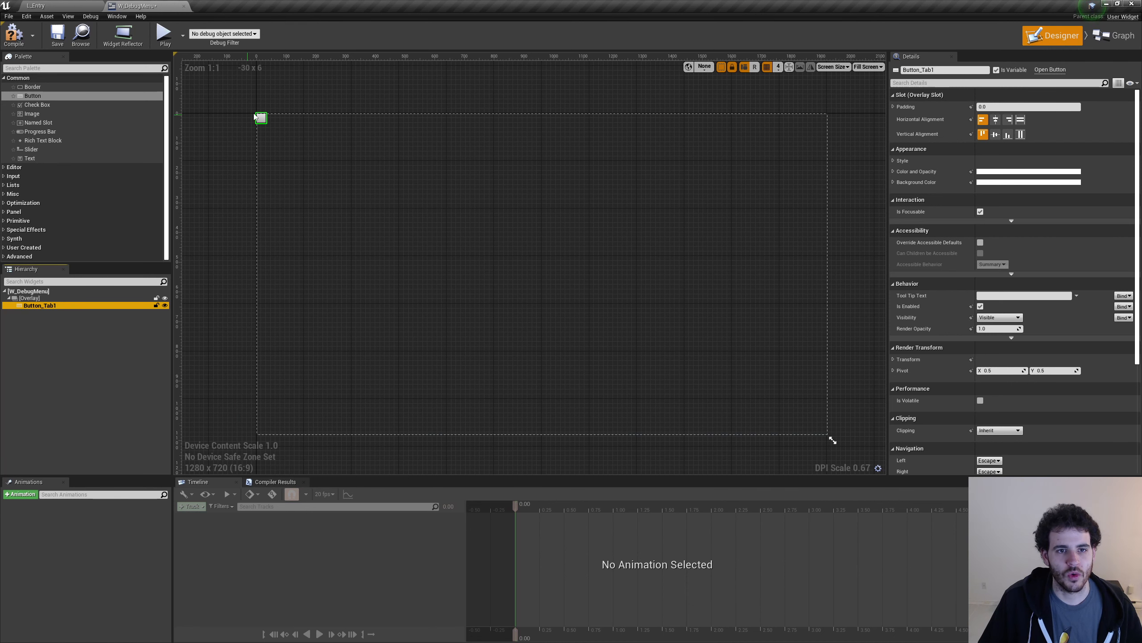
Add a Text widget inside Button_Tab1 and set its content to "Tab 1".
{"action": "scroll", "coordinate": [236, 98], "scroll_direction": "up", "scroll_amount": 10}
{"action": "scroll", "coordinate": [308, 135], "scroll_direction": "up", "scroll_amount": 2}
{"action": "scroll", "coordinate": [267, 119], "scroll_direction": "down", "scroll_amount": 1}
{"action": "right_click_drag", "start_coordinate": [268, 119], "coordinate": [261, 155]}
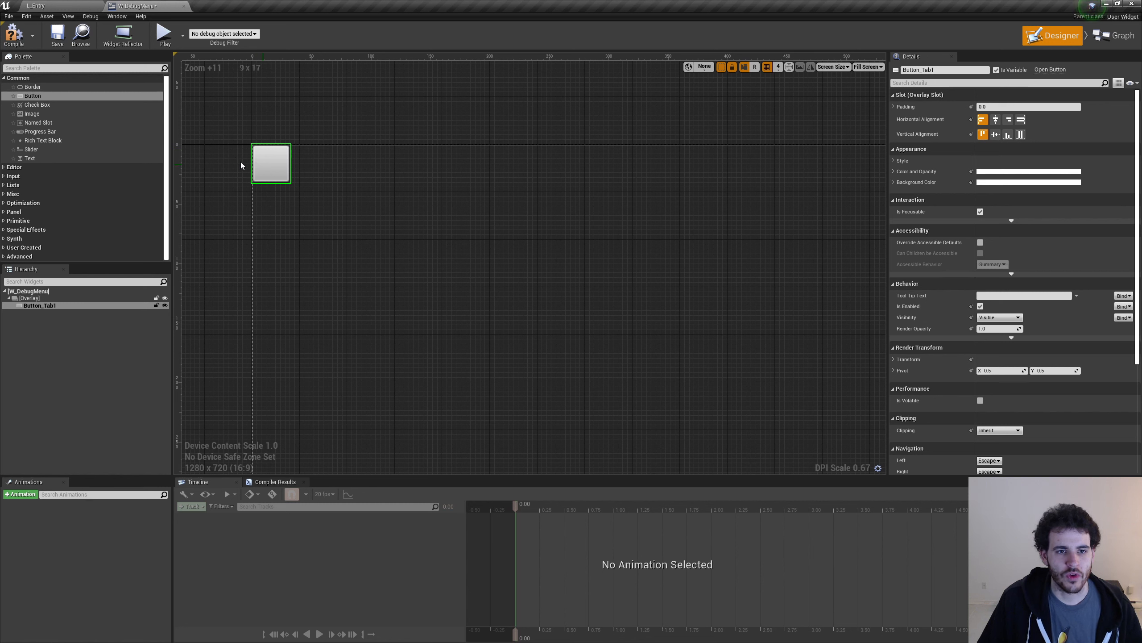
{"action": "left_click", "coordinate": [30, 160]}
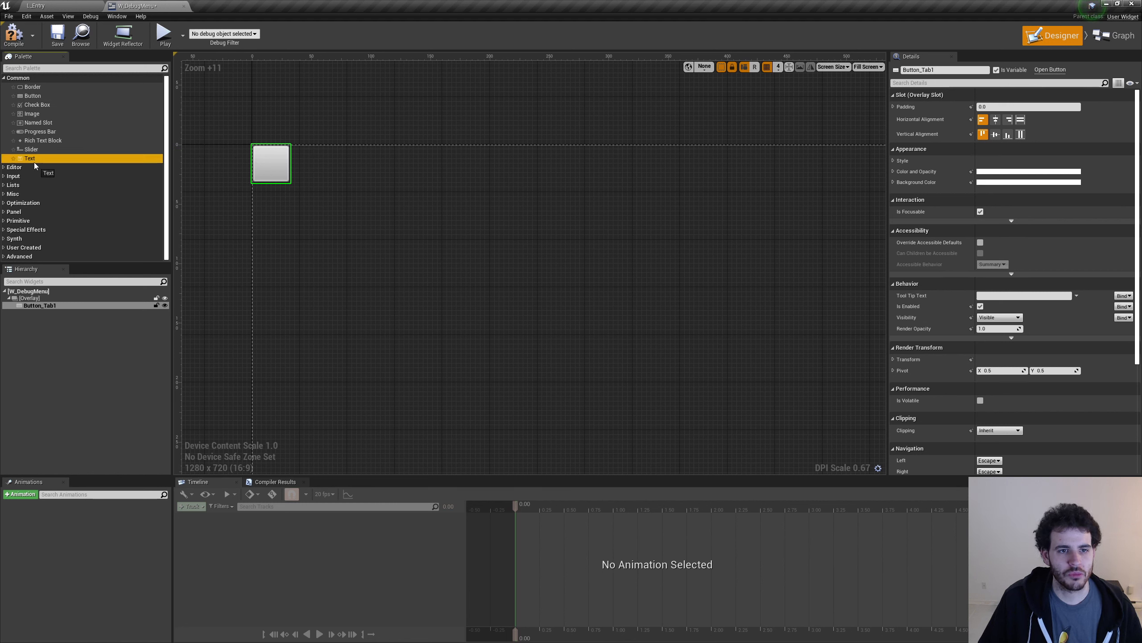
{"action": "left_click_drag", "start_coordinate": [33, 162], "coordinate": [52, 306]}
{"action": "left_click", "coordinate": [53, 312]}
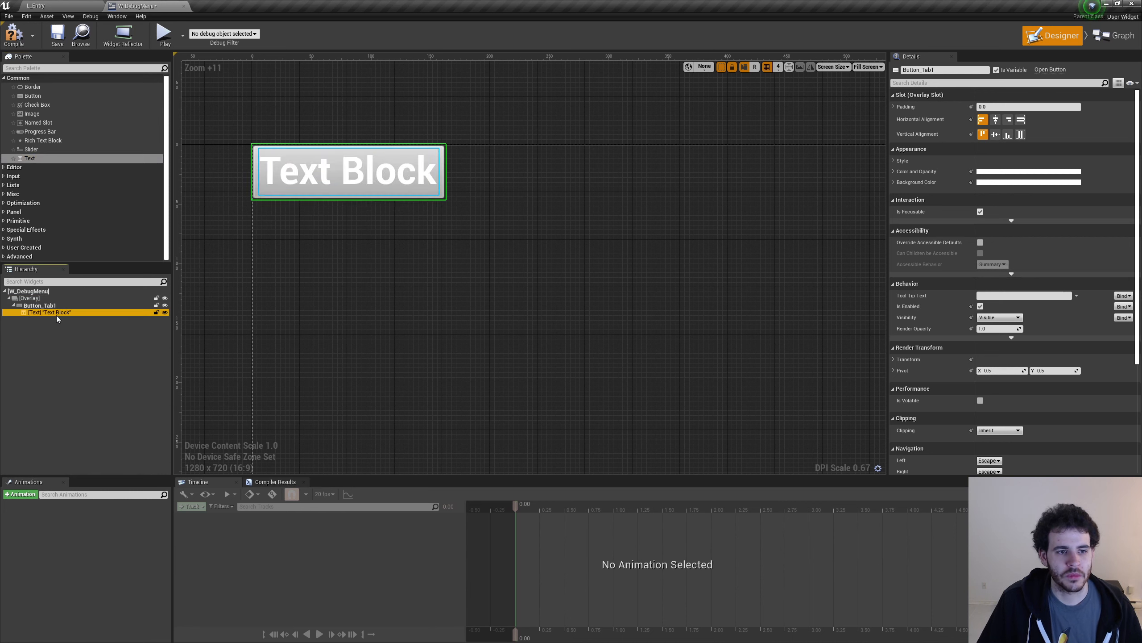
{"action": "left_click", "coordinate": [985, 160]}
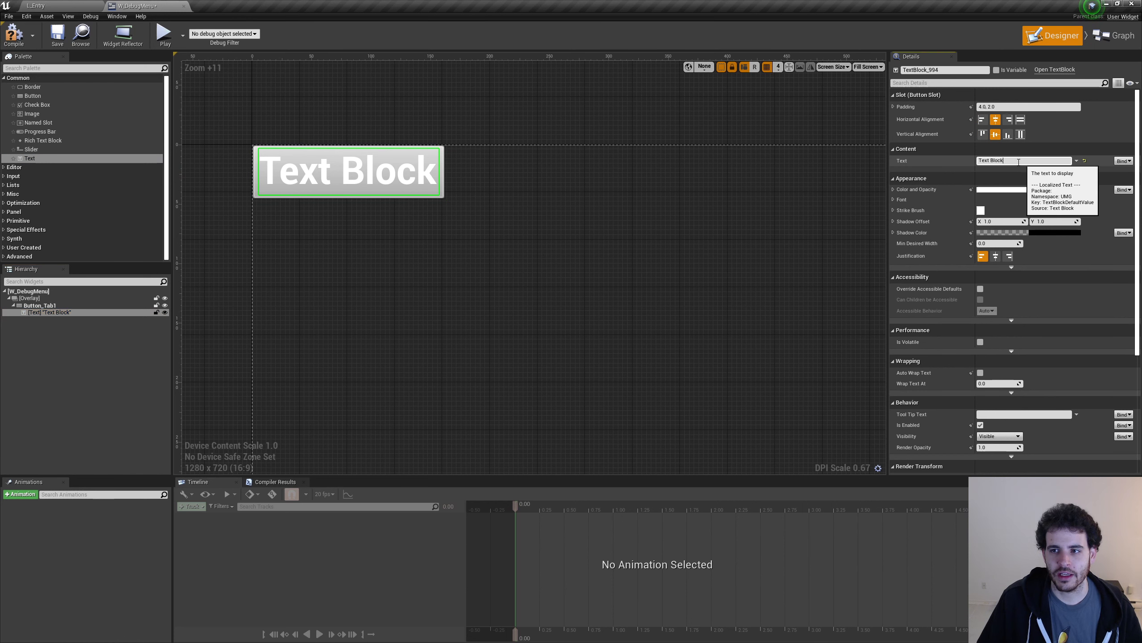
{"action": "type", "text": "t"}
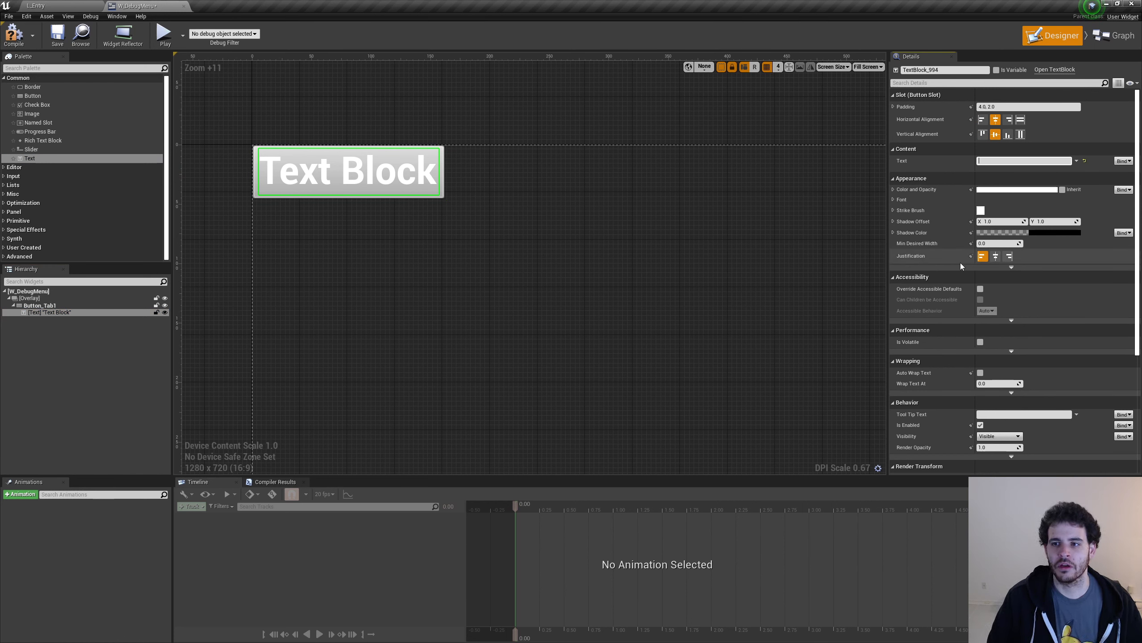
{"action": "type", "text": "Tab 1"}
{"action": "key", "text": "Return"}
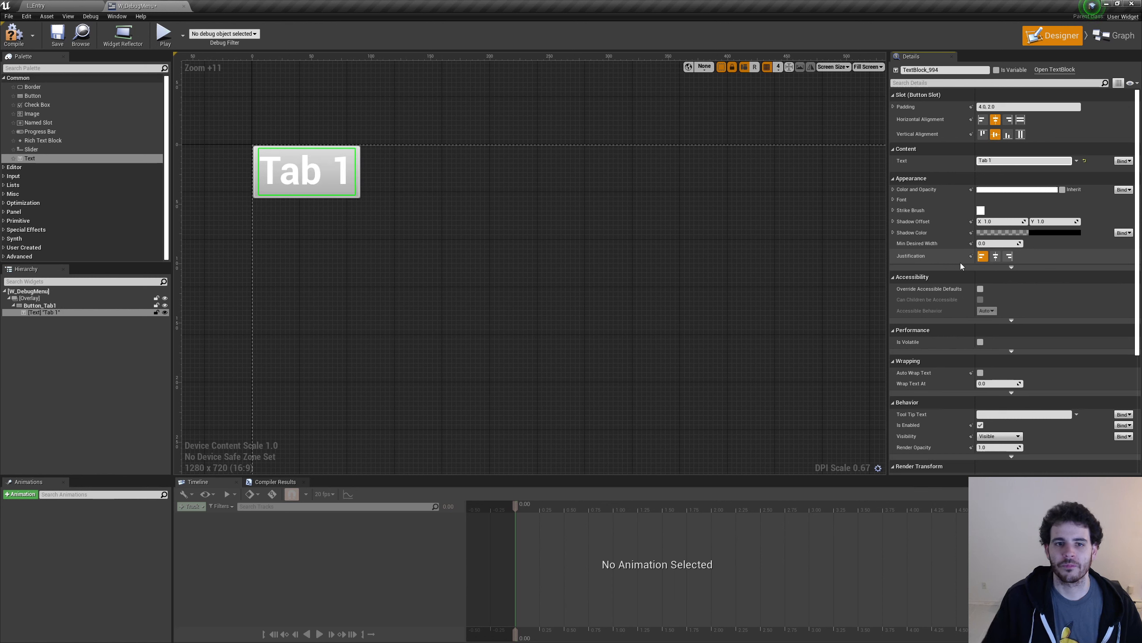
Rename the Text widget inside Button_Tab1 as Text_Tab1.
{"action": "left_click", "coordinate": [44, 312]}
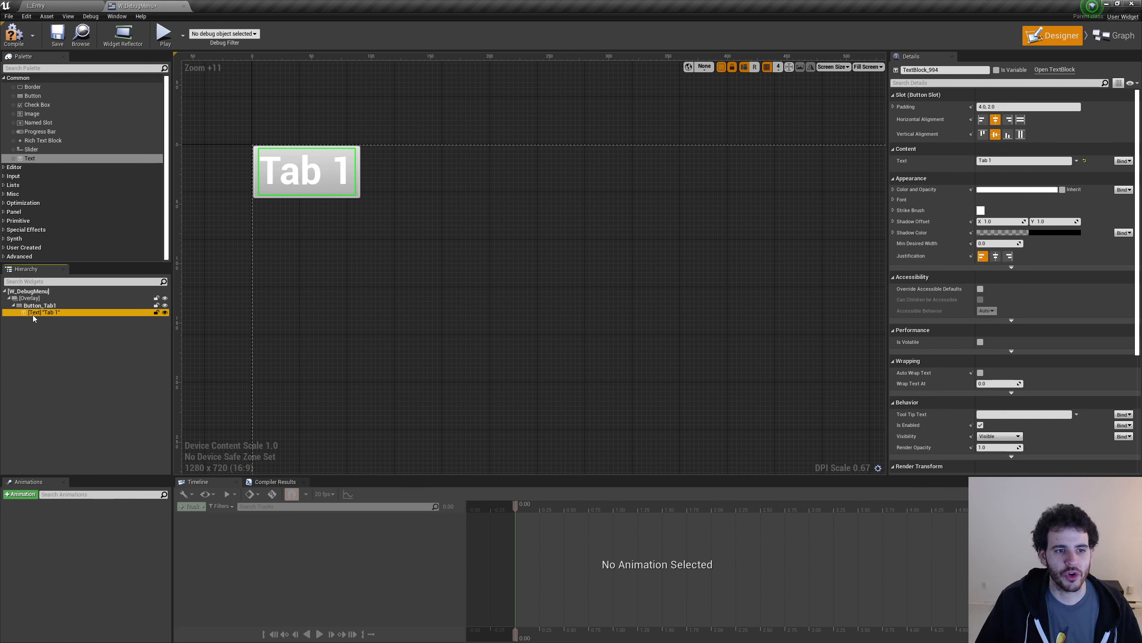
{"action": "left_click", "coordinate": [49, 313]}
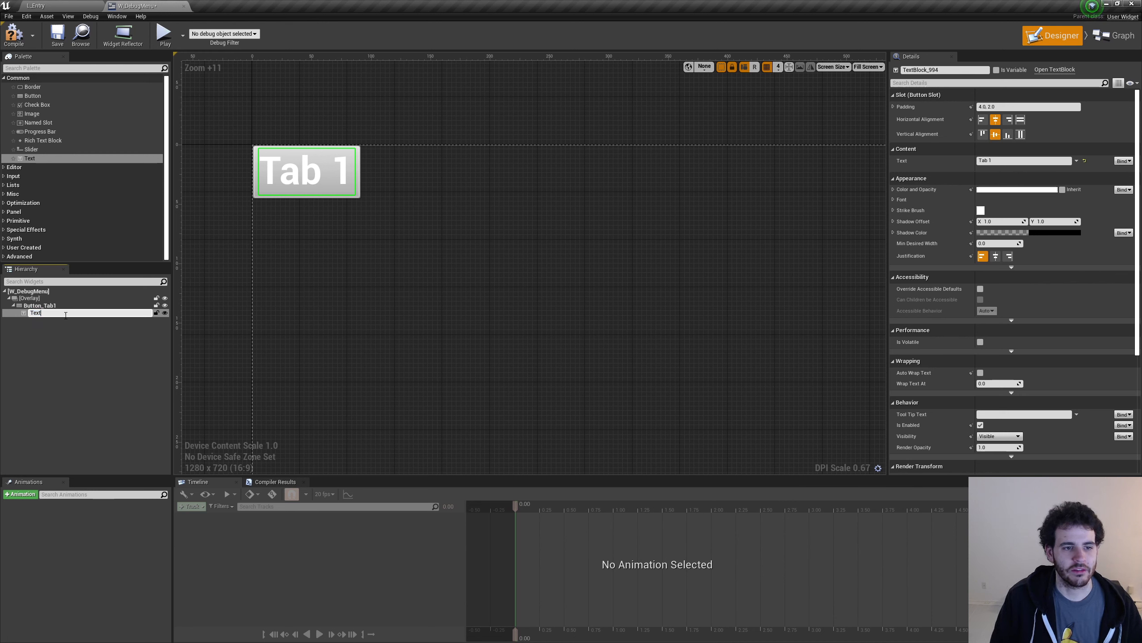
{"action": "type", "text": "Text_Tab"}
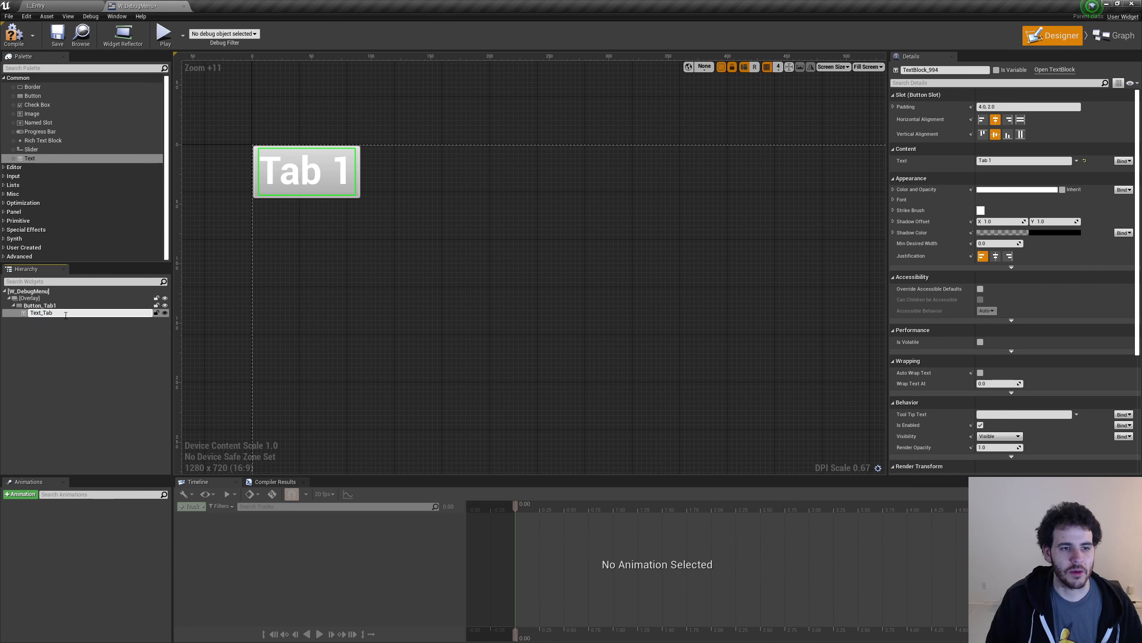
{"action": "type", "text": "1"}
{"action": "key", "text": "Return"}
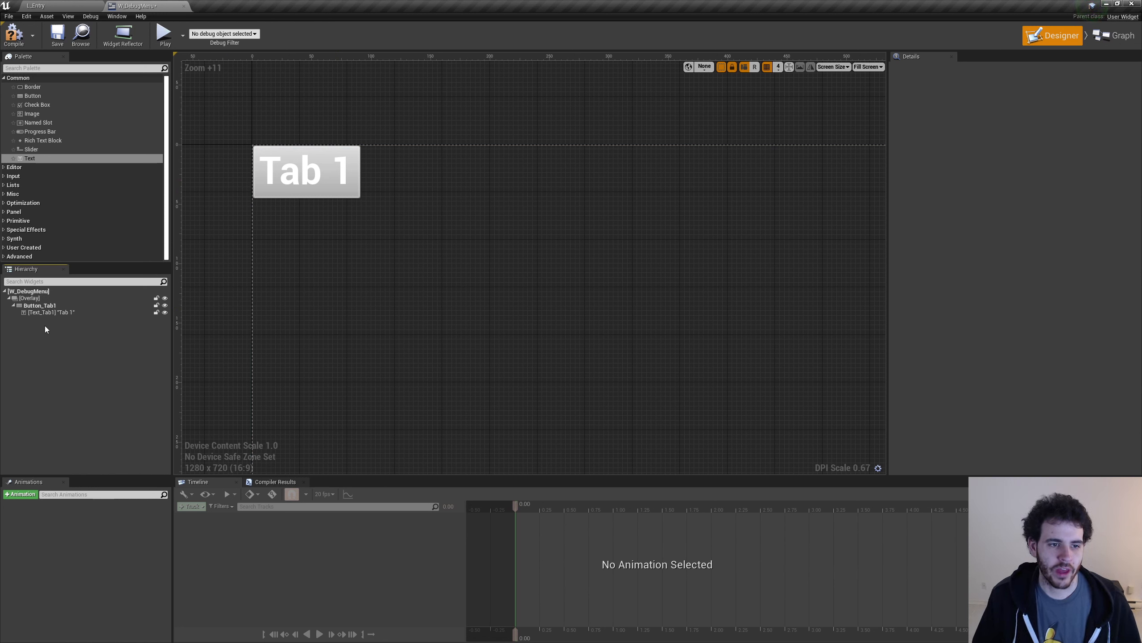
Duplicate Button_Tab1 together with its text and rename the copied button Button_Tab2.
{"action": "left_click", "coordinate": [48, 306]}
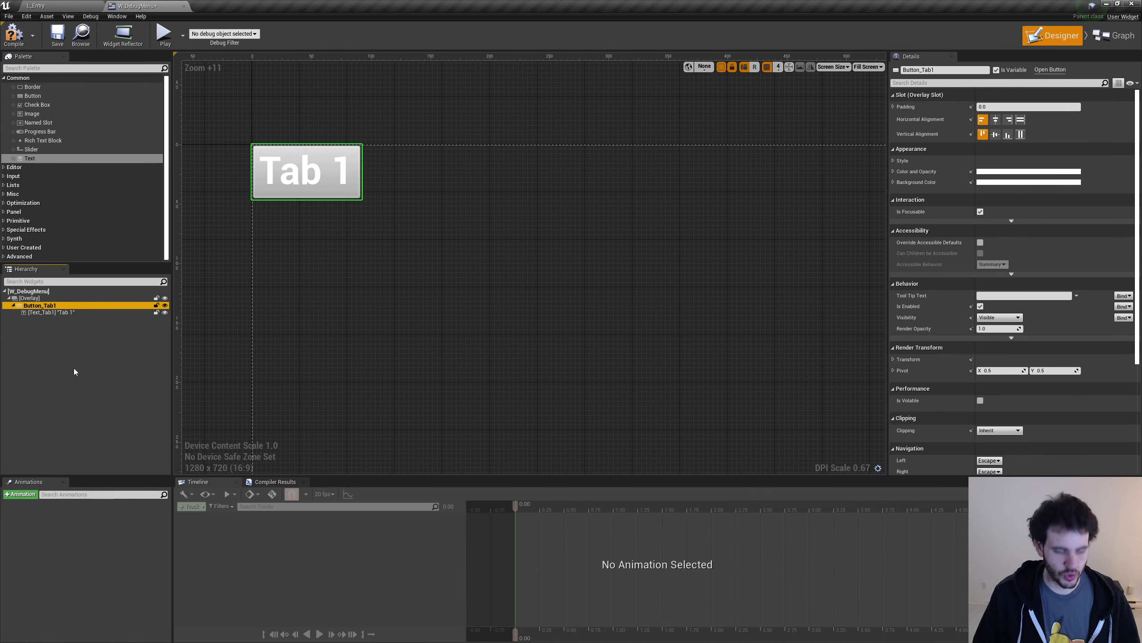
{"action": "key", "text": "ctrl+w"}
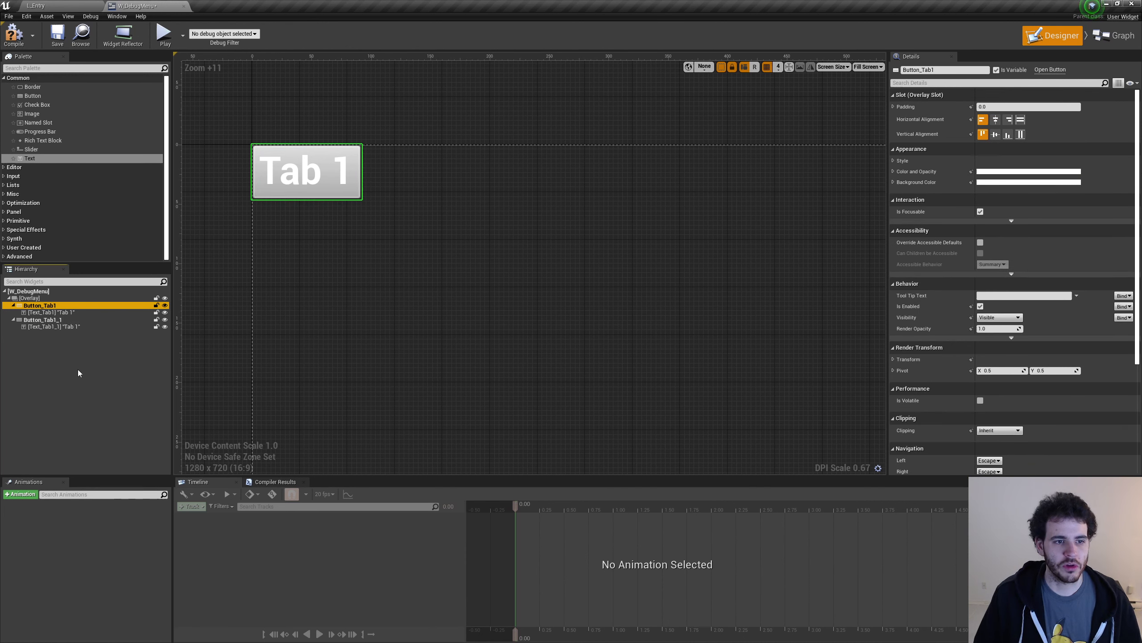
{"action": "left_click", "coordinate": [72, 321]}
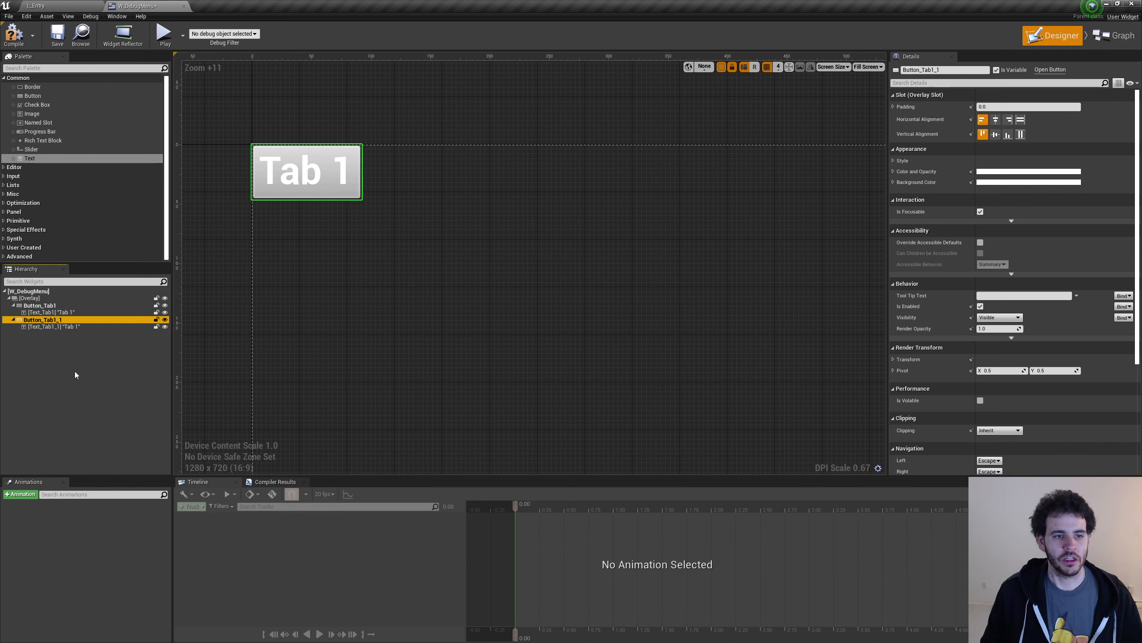
{"action": "key", "text": "F2"}
{"action": "type", "text": "Button_Tab2"}
{"action": "key", "text": "Return"}
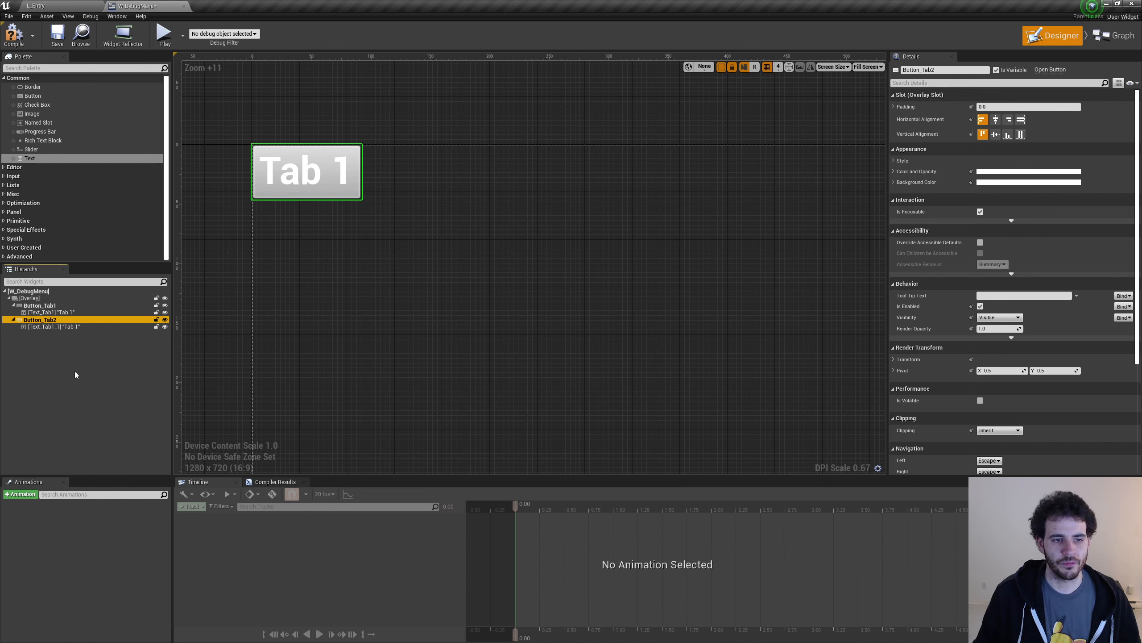
Rename the Text widget inside Button_Tab2 as Text_Tab2 and set its content to "Tab 2".
{"action": "left_click", "coordinate": [75, 372]}
{"action": "left_click", "coordinate": [61, 327]}
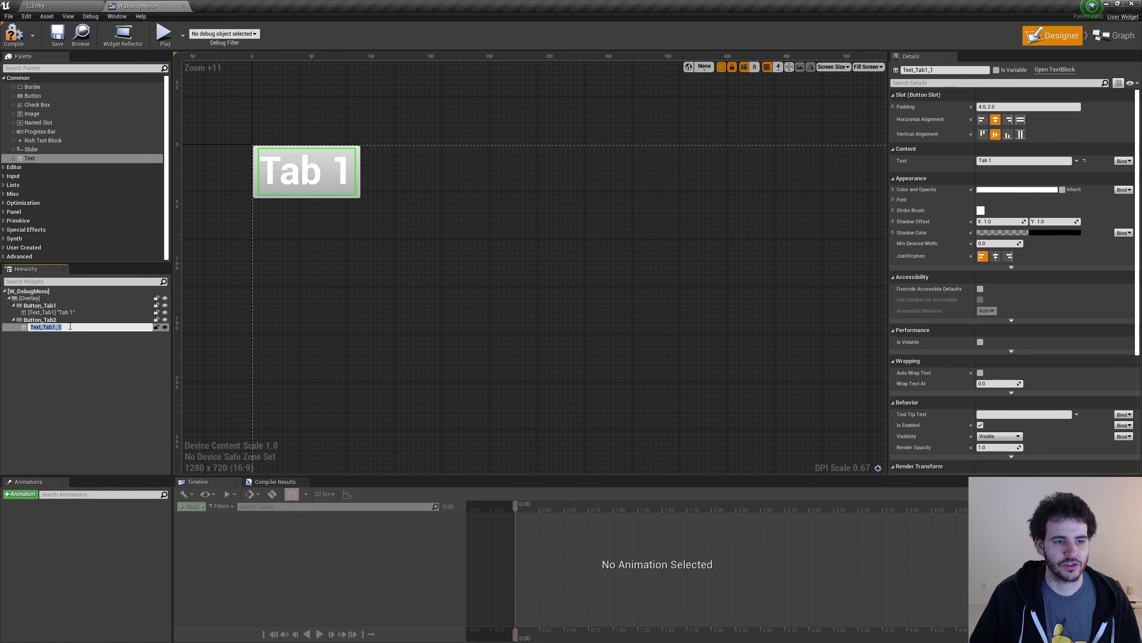
{"action": "key", "text": "F2"}
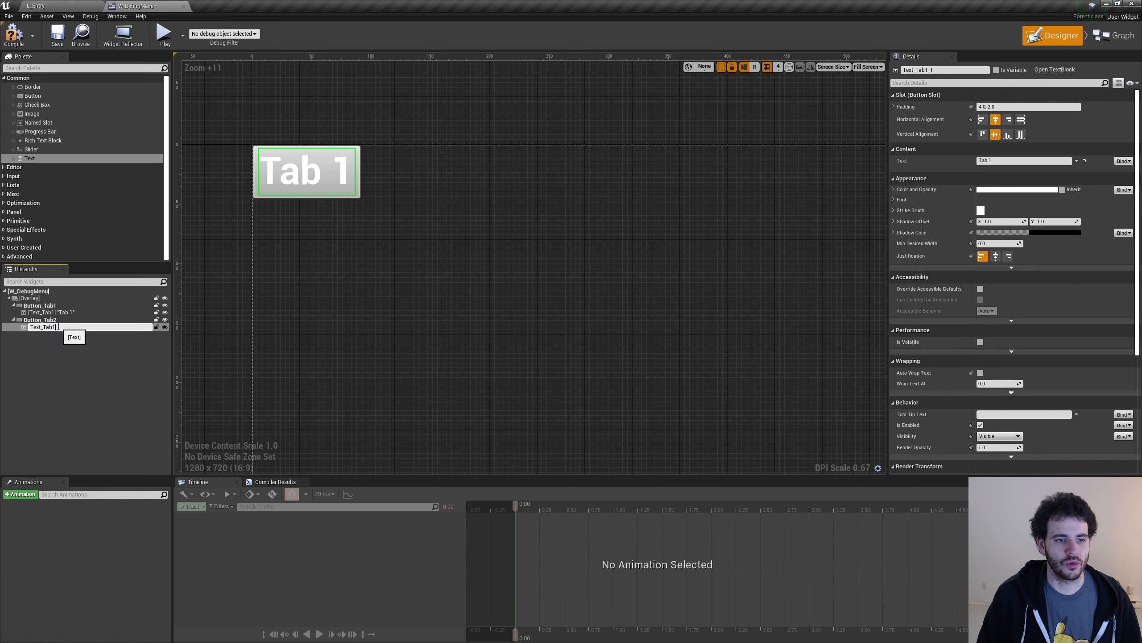
{"action": "key", "text": "BackSpace"}
{"action": "type", "text": "2"}
{"action": "key", "text": "Return"}
{"action": "left_click", "coordinate": [46, 339]}
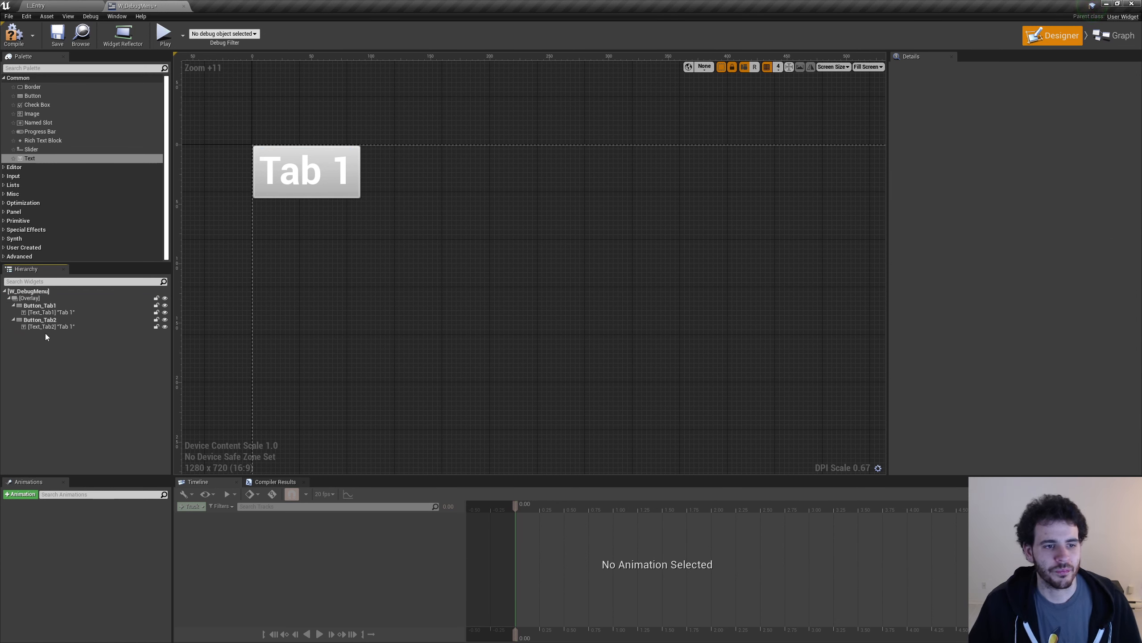
{"action": "left_click", "coordinate": [55, 326]}
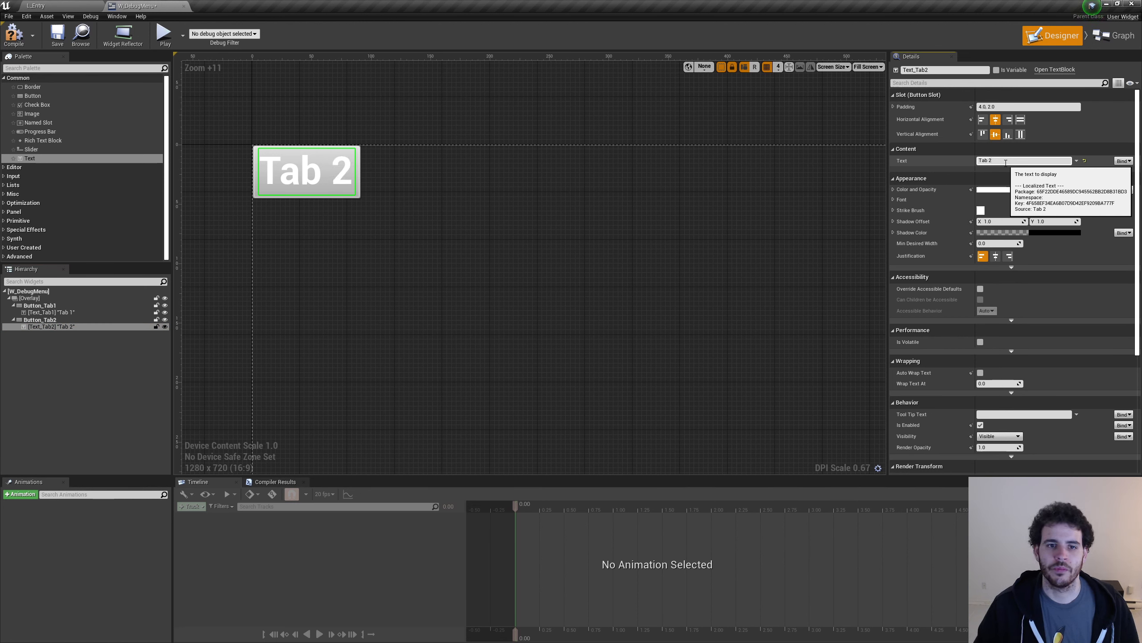
{"action": "left_click", "coordinate": [20, 359]}
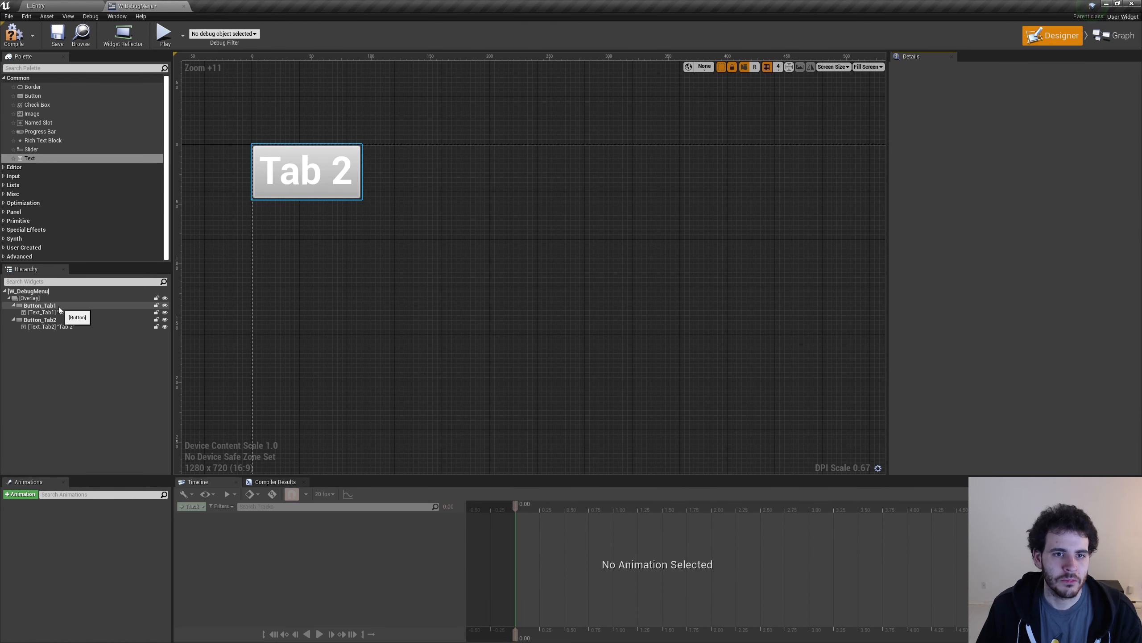
Set the Overlay slot padding of Button_Tab2 to 100 to move it away from Button_Tab1.
{"action": "left_click", "coordinate": [296, 181]}
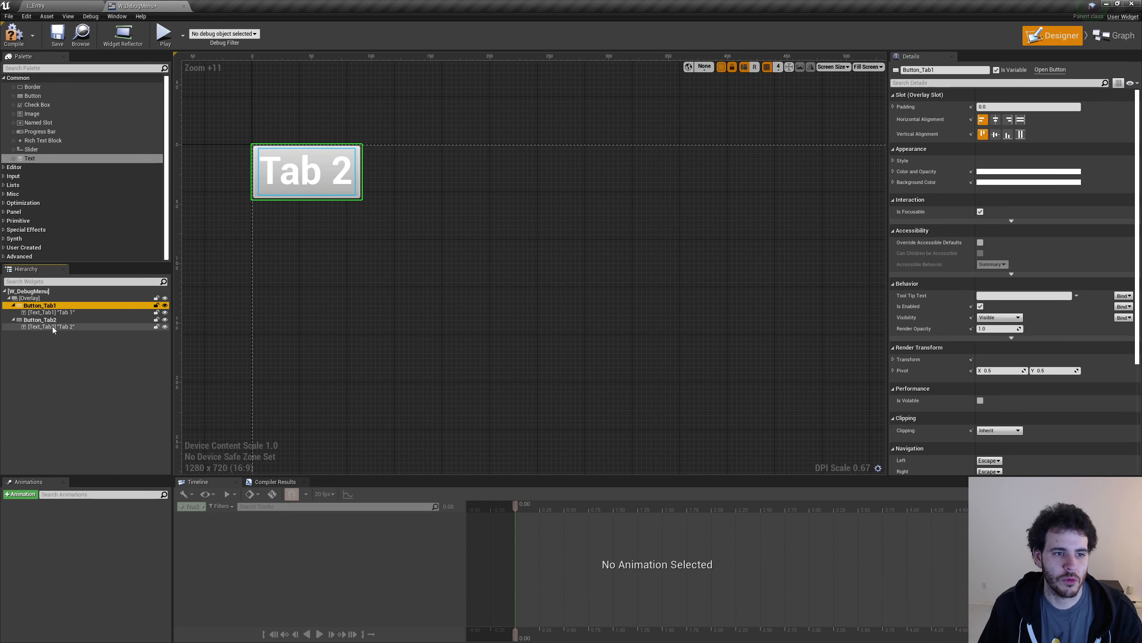
{"action": "left_click", "coordinate": [43, 306]}
{"action": "left_click", "coordinate": [44, 319]}
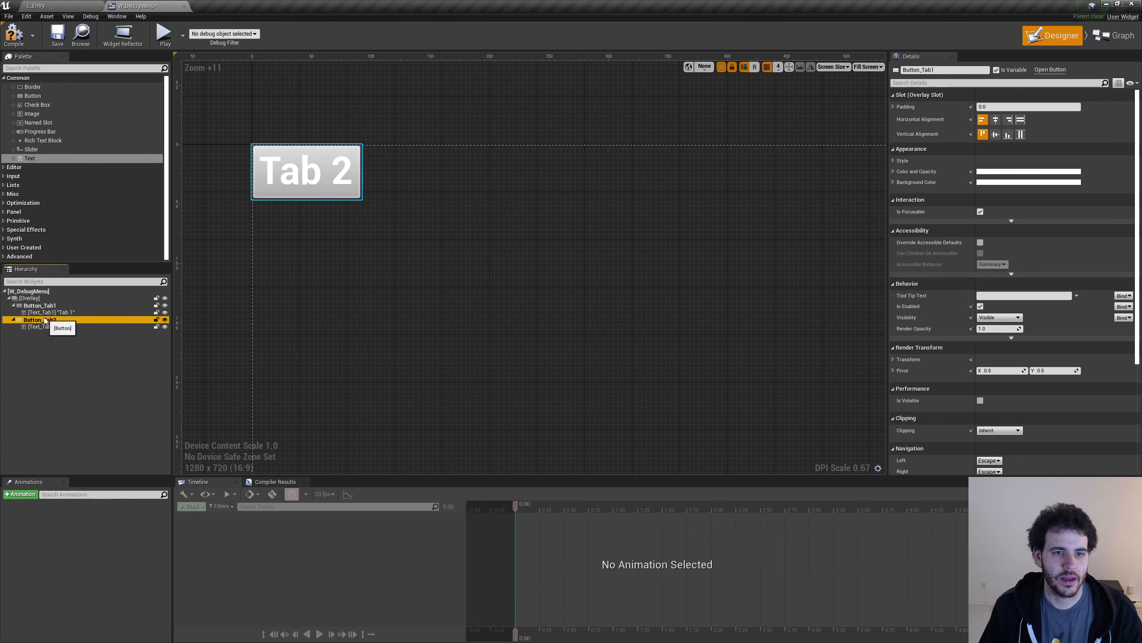
{"action": "left_click", "coordinate": [57, 343]}
{"action": "left_click", "coordinate": [53, 320]}
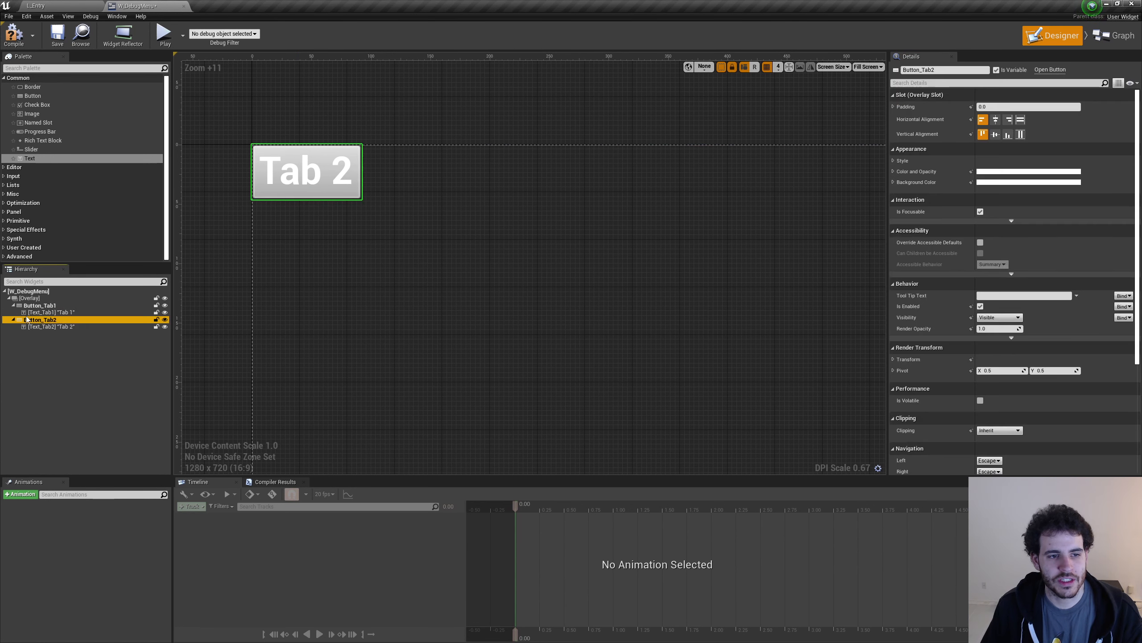
{"action": "left_click", "coordinate": [1013, 106]}
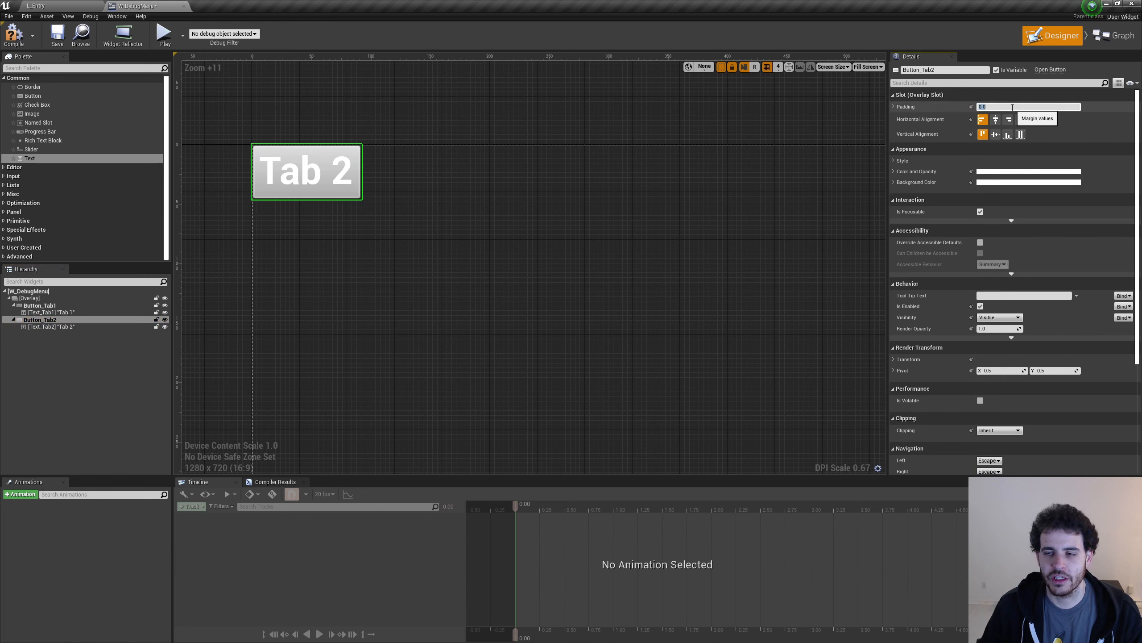
{"action": "key", "text": "Return"}
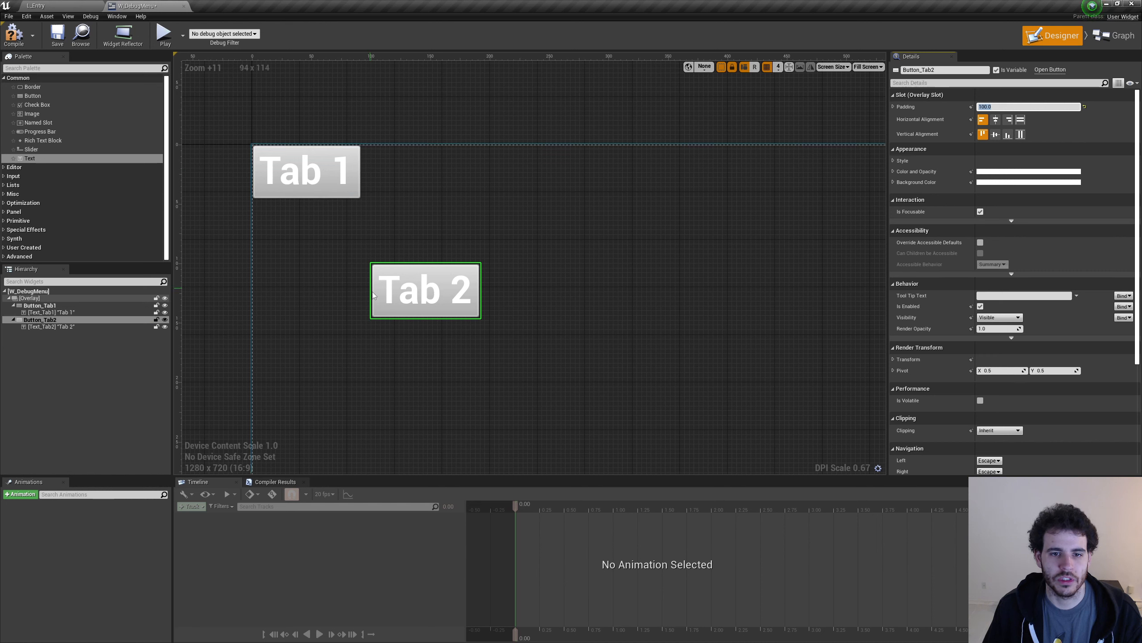
{"action": "left_click", "coordinate": [125, 363]}
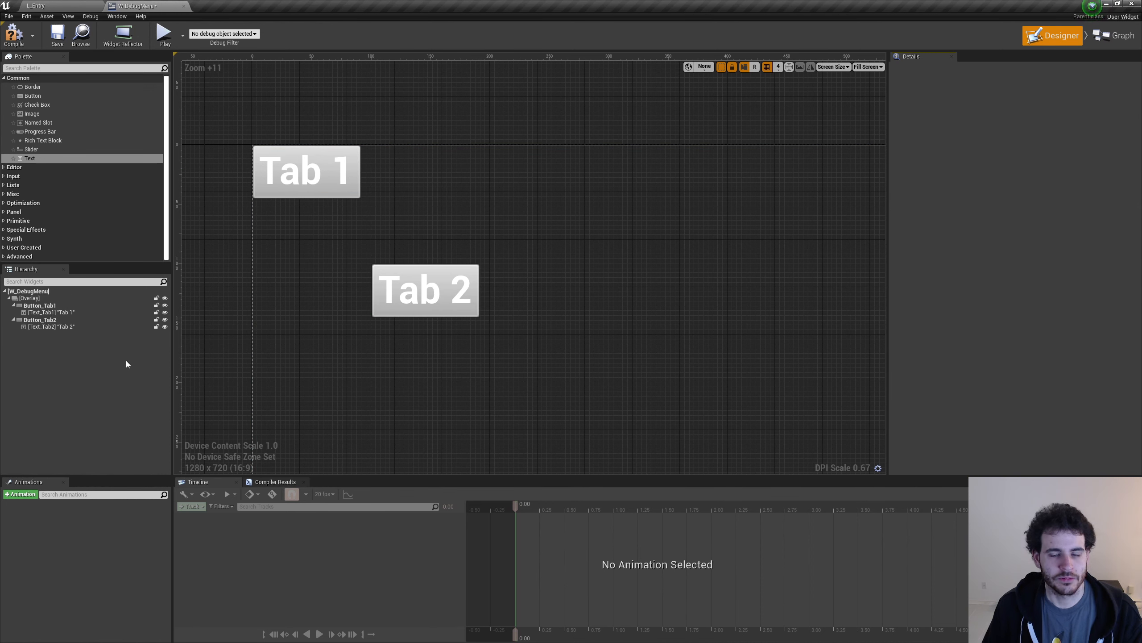
Duplicate Button_Tab2 together with its text inside the Overlay and rename the copied button Button_Tab3.
{"action": "left_click", "coordinate": [54, 320]}
{"action": "key", "text": "ctrl+w"}
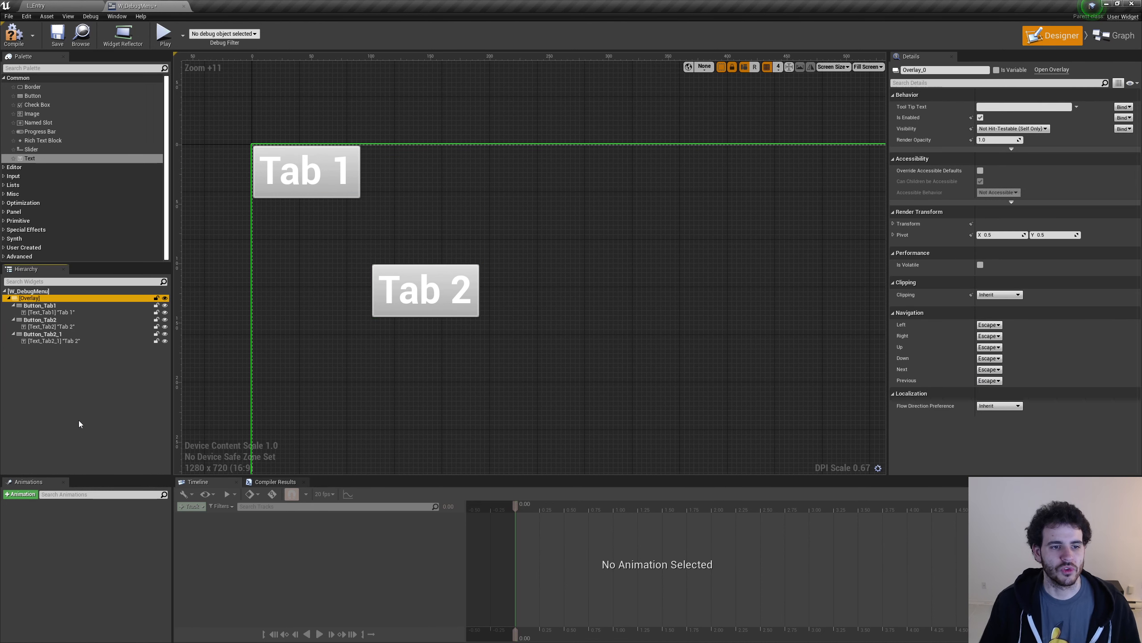
{"action": "left_click", "coordinate": [71, 328]}
{"action": "double_click", "coordinate": [70, 336]}
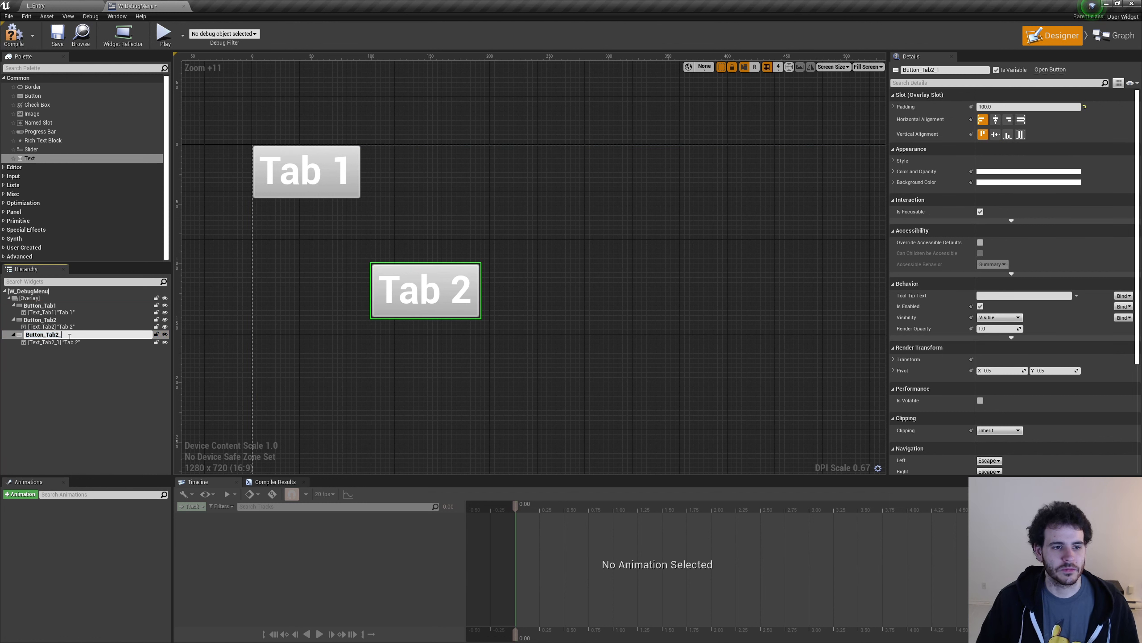
{"action": "type", "text": "Button_Tab3"}
{"action": "key", "text": "Return"}
Rename the Text widget inside Button_Tab3 as Text_Tab3 and set its content to "Tab 3".
{"action": "double_click", "coordinate": [63, 342]}
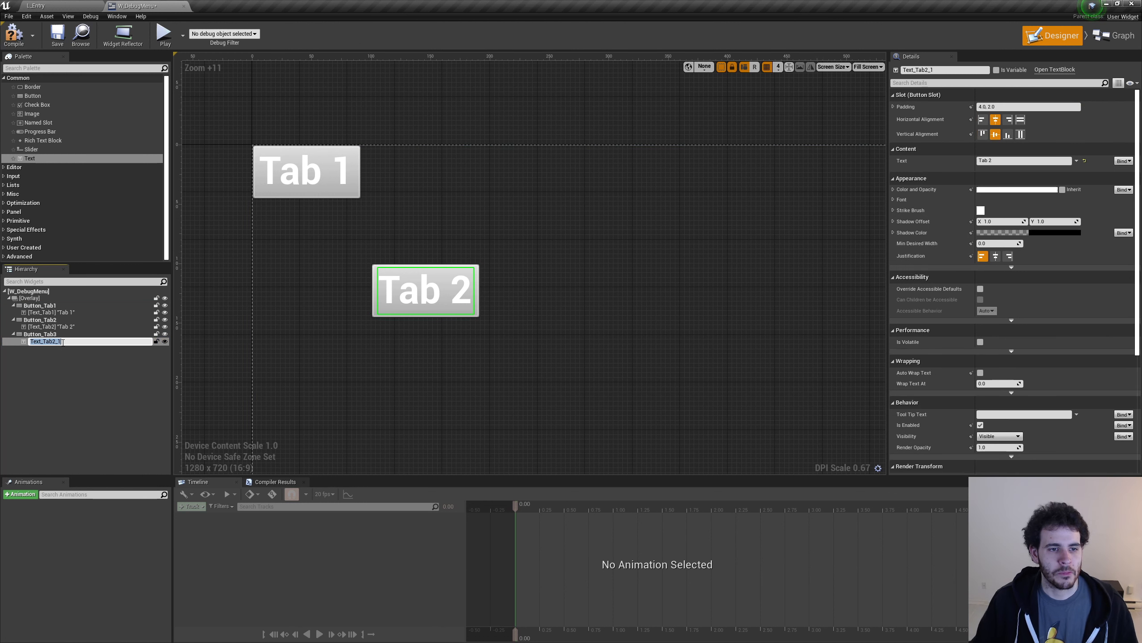
{"action": "key", "text": "BackSpace"}
{"action": "key", "text": "BackSpace"}
{"action": "type", "text": "3"}
{"action": "key", "text": "Return"}
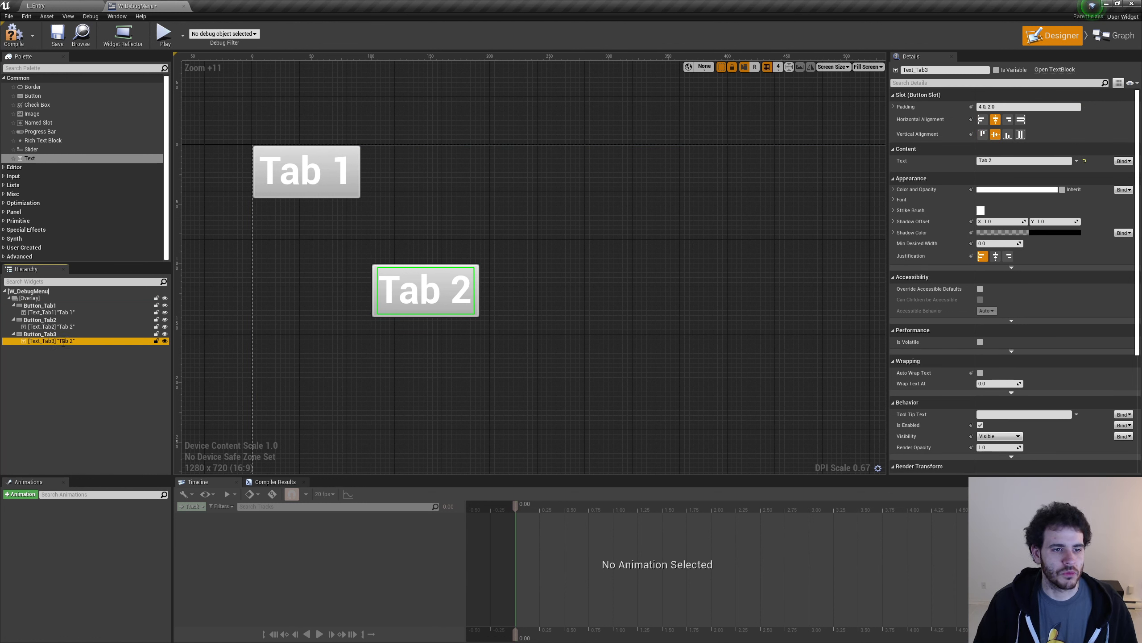
{"action": "left_click", "coordinate": [1005, 152]}
{"action": "left_click", "coordinate": [1006, 152]}
{"action": "left_click", "coordinate": [1007, 161]}
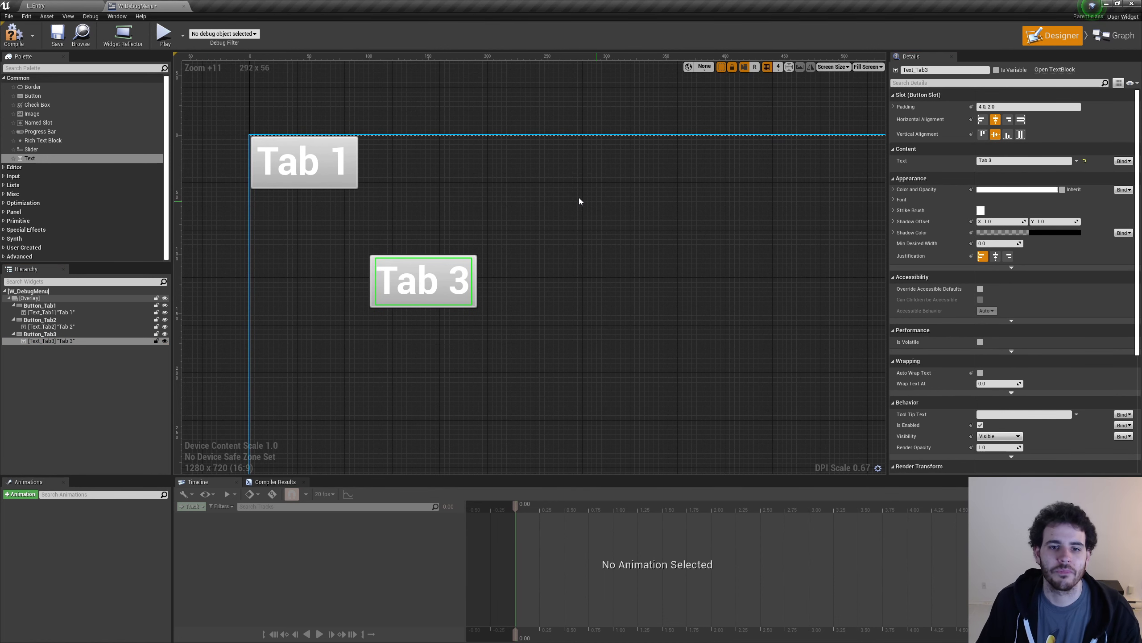
Set the Overlay slot padding of Button_Tab3 to 50 to separate it from Button_Tab2.
{"action": "left_click", "coordinate": [480, 260]}
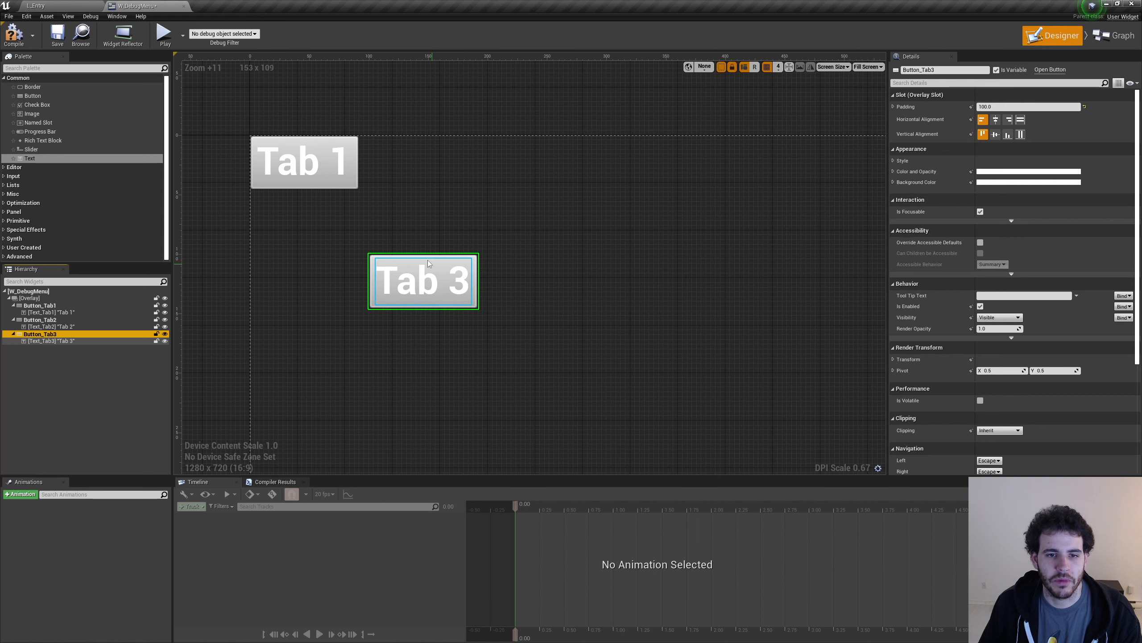
{"action": "left_click", "coordinate": [994, 107]}
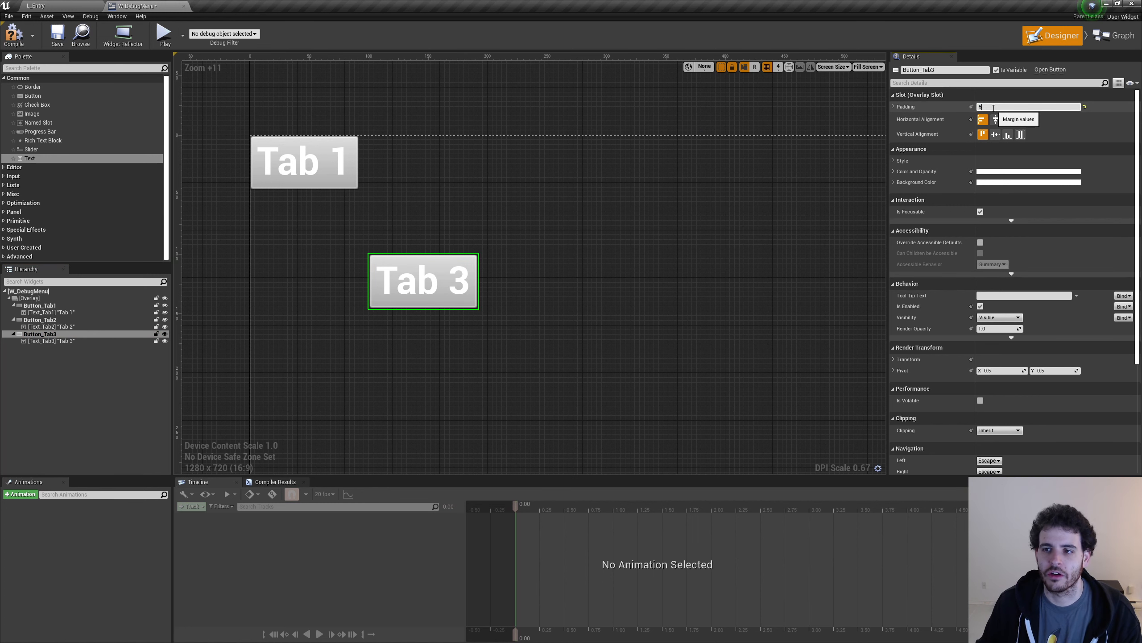
{"action": "type", "text": "50"}
{"action": "key", "text": "Return"}
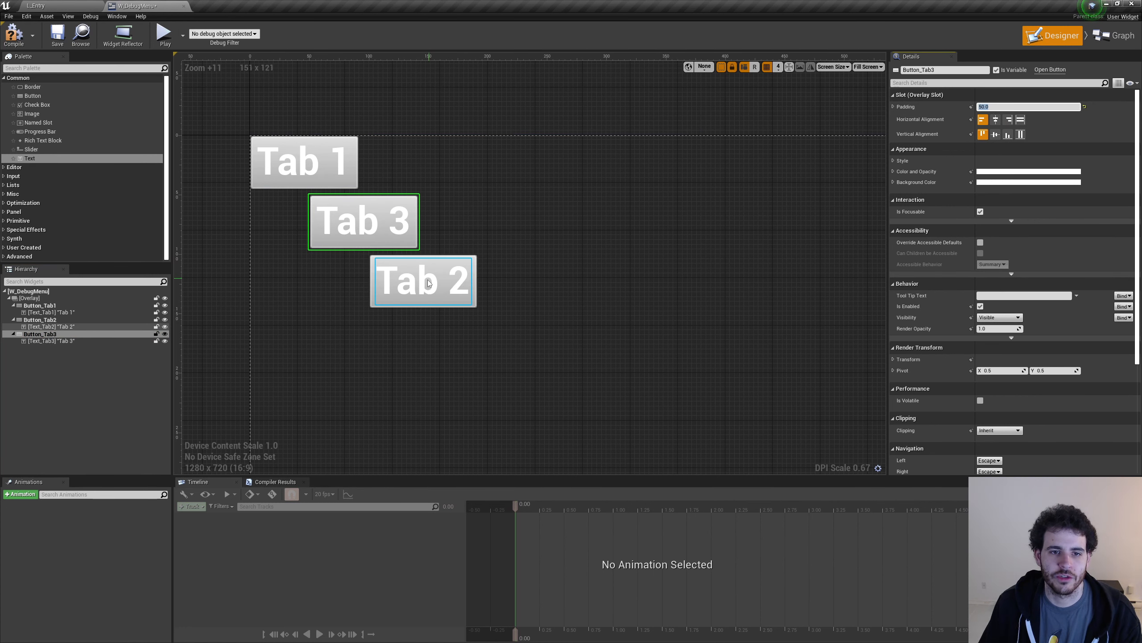
{"action": "scroll", "coordinate": [285, 302], "scroll_direction": "down", "scroll_amount": 3}
{"action": "left_click", "coordinate": [288, 228]}
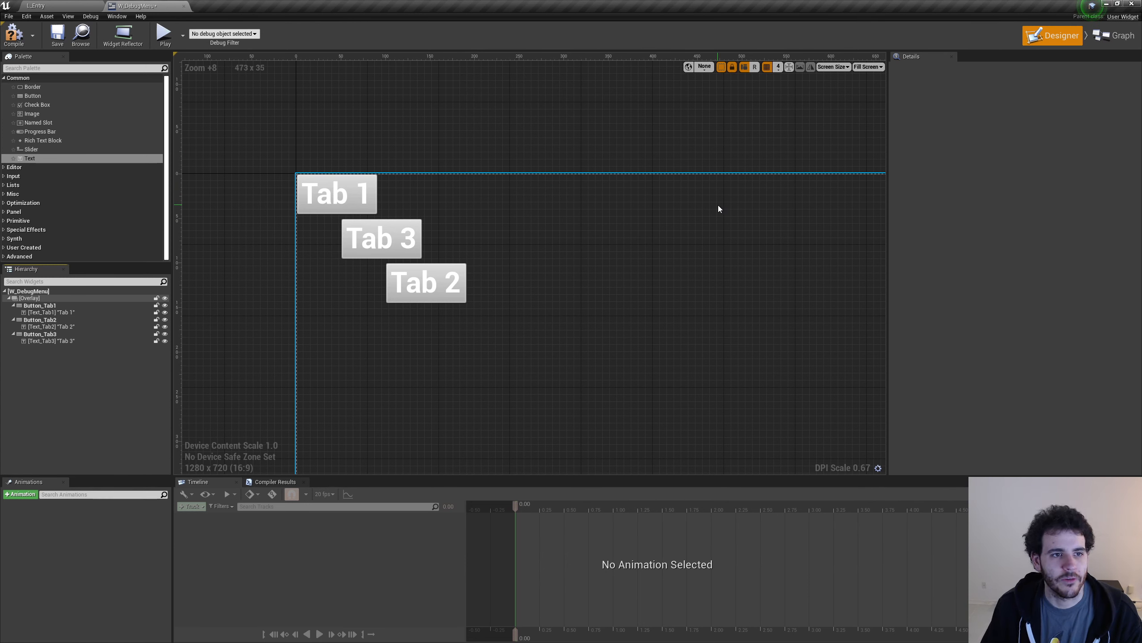
Add a Horizontal Box as a child of the Overlay root.
{"action": "left_click", "coordinate": [3, 213]}
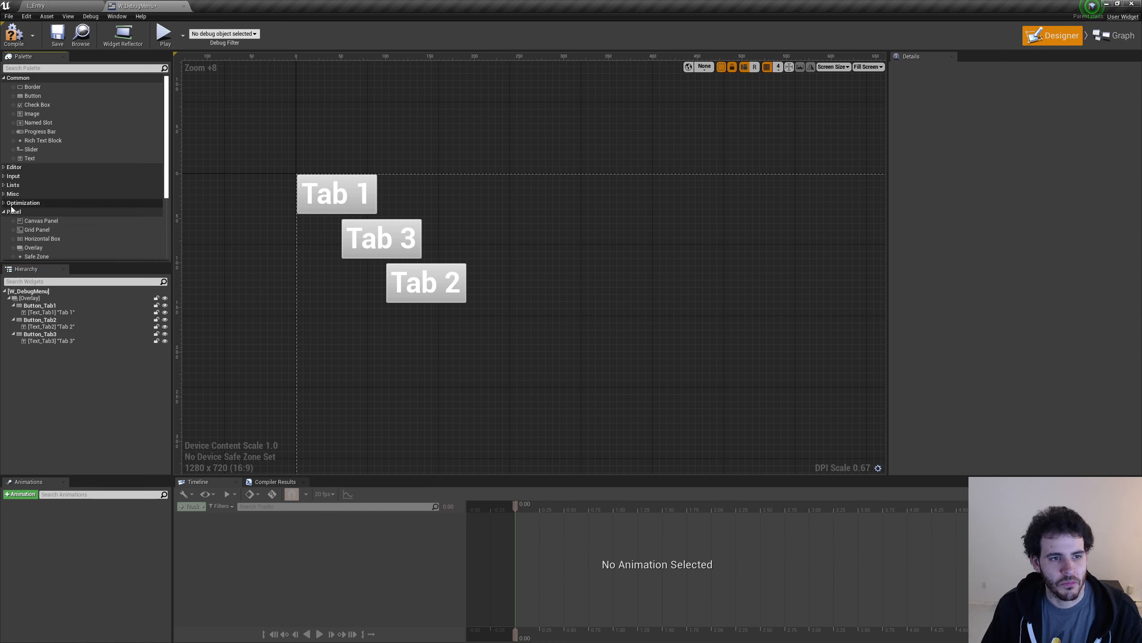
{"action": "scroll", "coordinate": [30, 199], "scroll_direction": "down", "scroll_amount": 5}
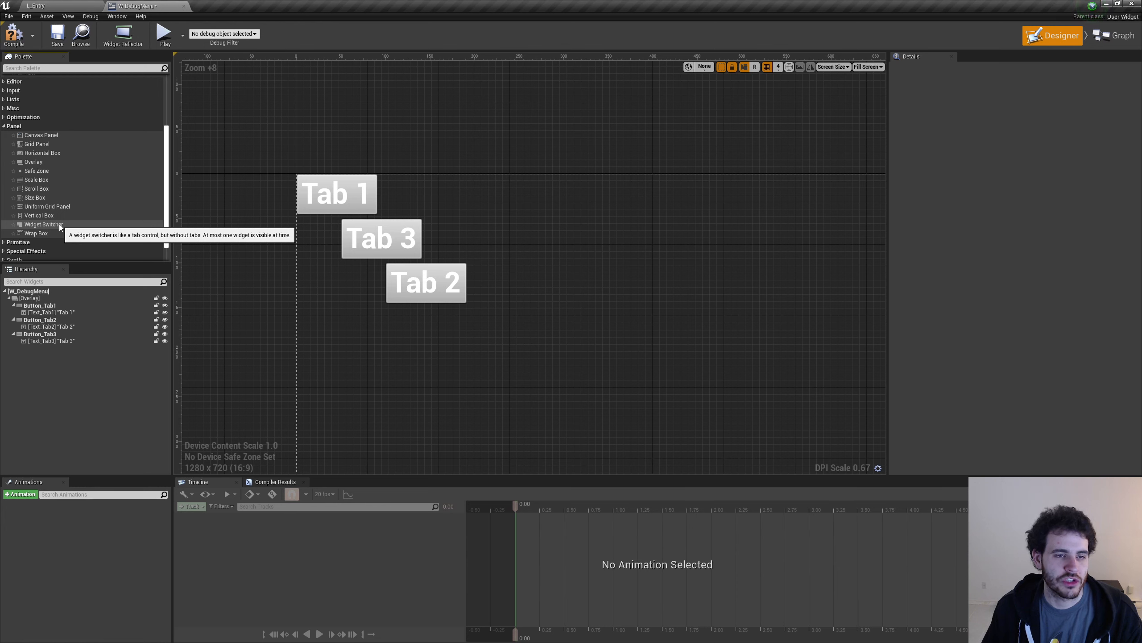
{"action": "left_click", "coordinate": [52, 153]}
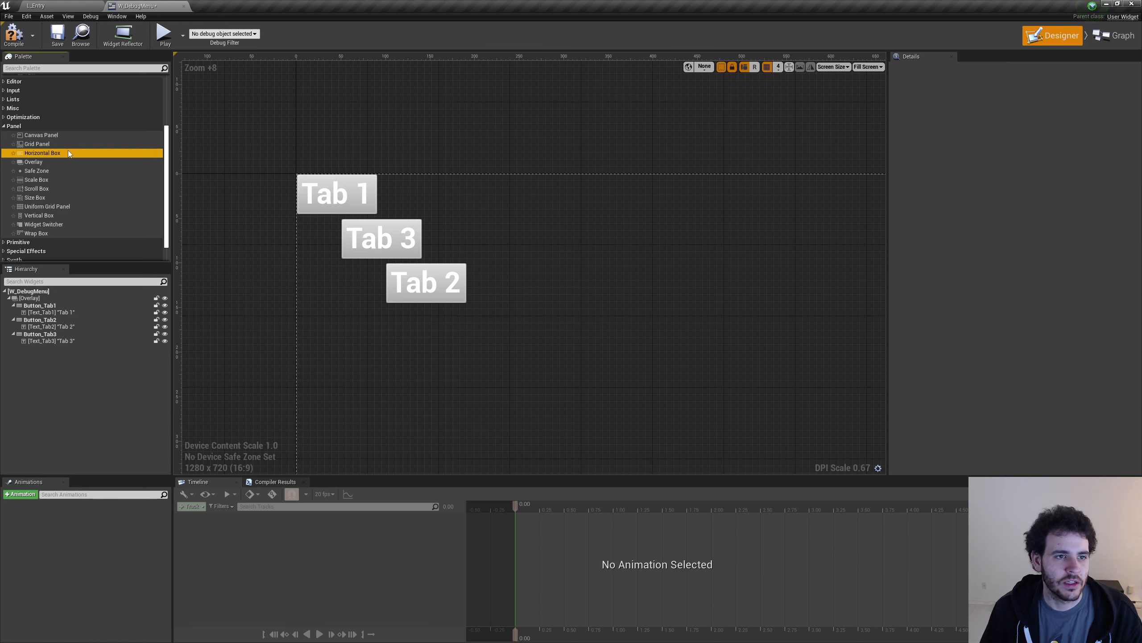
{"action": "left_click_drag", "start_coordinate": [68, 152], "coordinate": [29, 298]}
{"action": "left_click", "coordinate": [39, 349]}
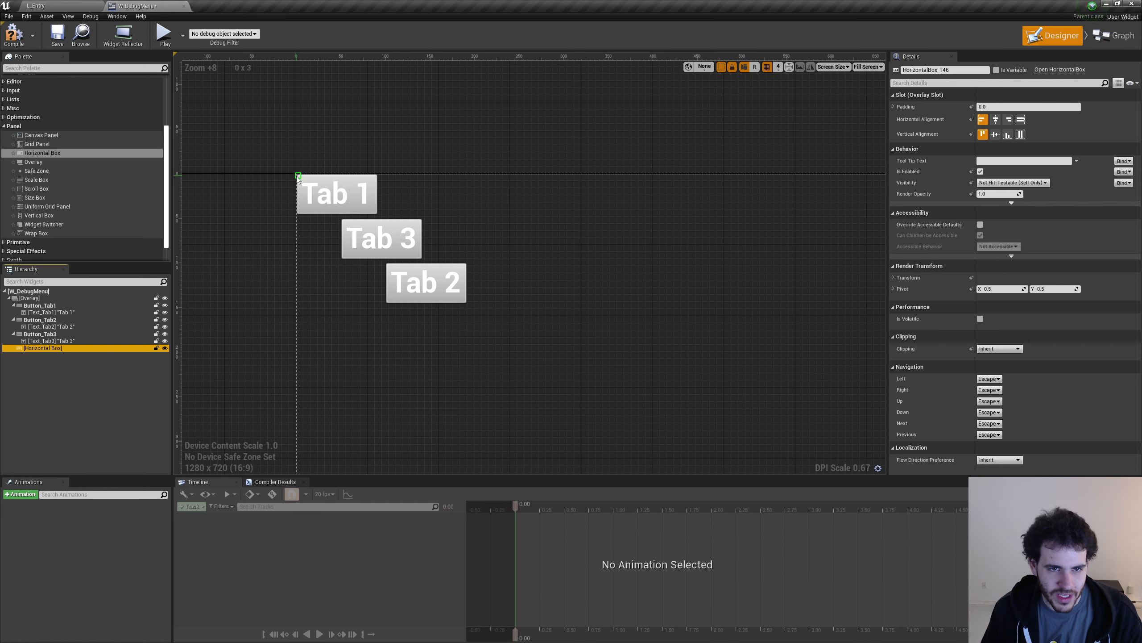
{"action": "scroll", "coordinate": [298, 179], "scroll_direction": "up", "scroll_amount": 9}
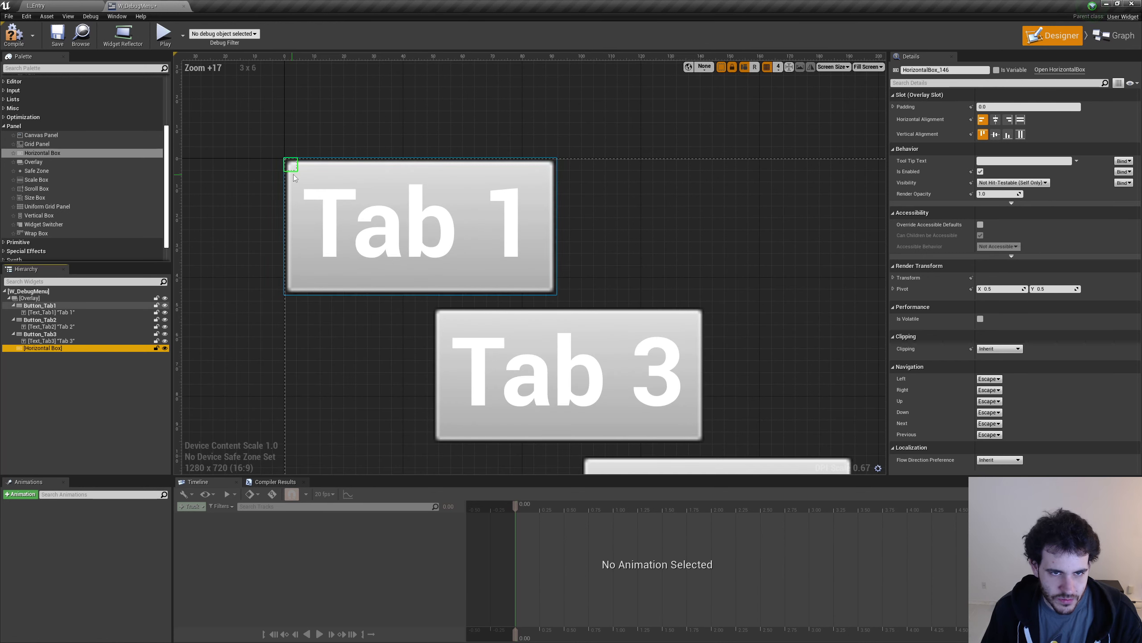
Move Button_Tab1, Button_Tab2 and Button_Tab3 together into the Horizontal Box.
{"action": "left_click", "coordinate": [41, 306]}
{"action": "left_click", "coordinate": [41, 320], "text": "ctrl"}
{"action": "left_click", "coordinate": [41, 334], "text": "ctrl"}
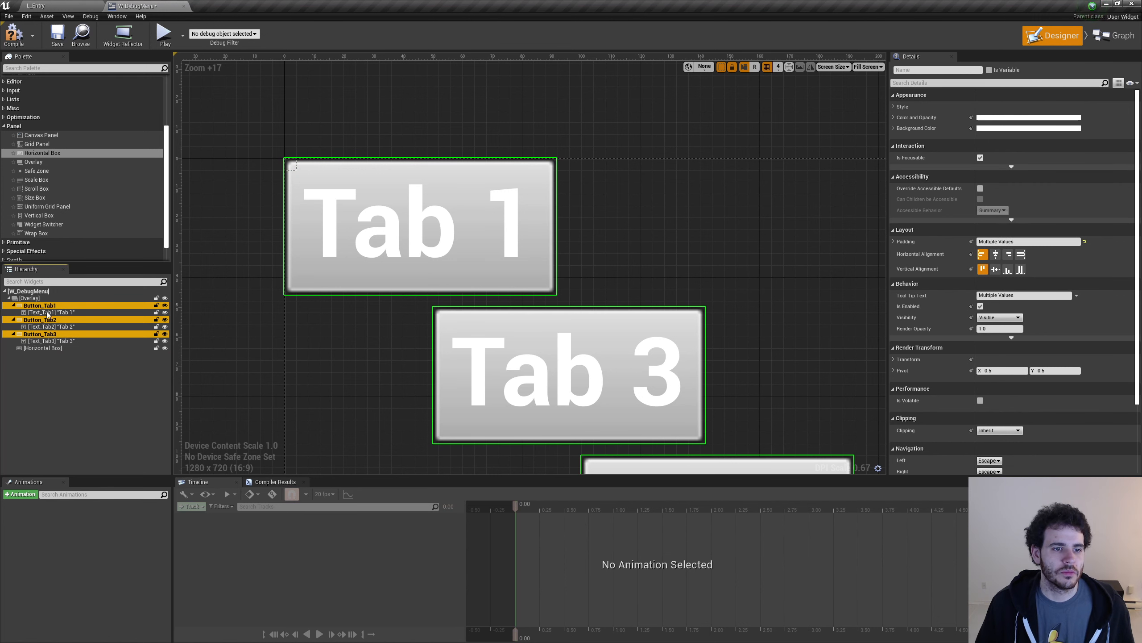
{"action": "left_click_drag", "start_coordinate": [58, 354], "coordinate": [57, 354]}
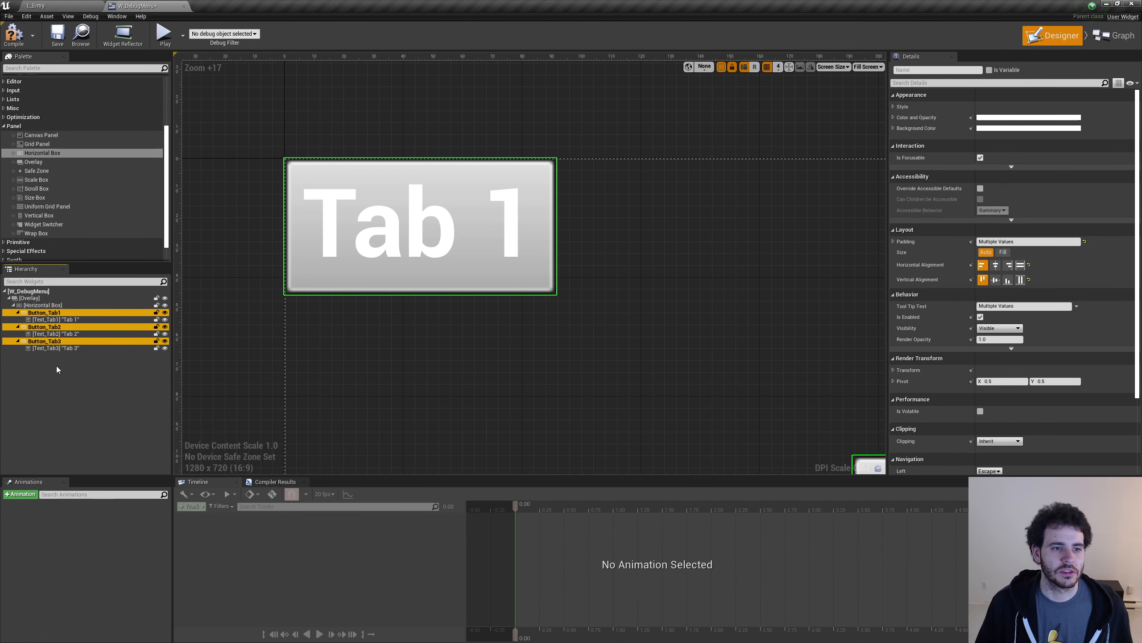
{"action": "scroll", "coordinate": [394, 204], "scroll_direction": "down", "scroll_amount": 3}
{"action": "scroll", "coordinate": [394, 204], "scroll_direction": "down", "scroll_amount": 5}
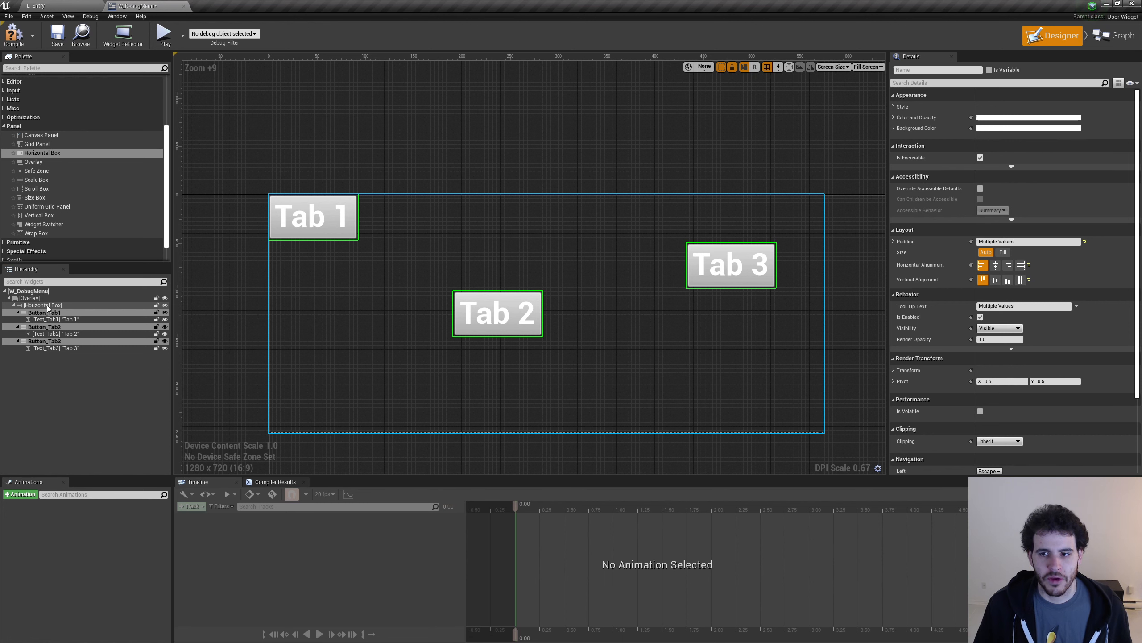
Reset the Horizontal Box slot padding of Button_Tab2 and Button_Tab3 to the default 0.
{"action": "left_click", "coordinate": [44, 326]}
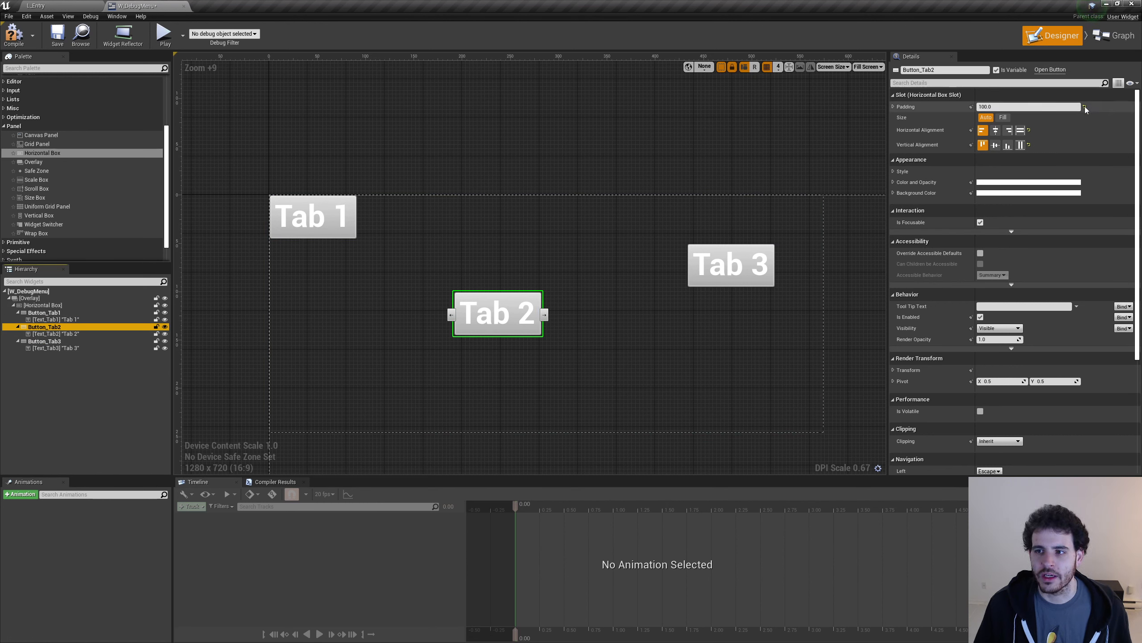
{"action": "left_click", "coordinate": [1084, 108]}
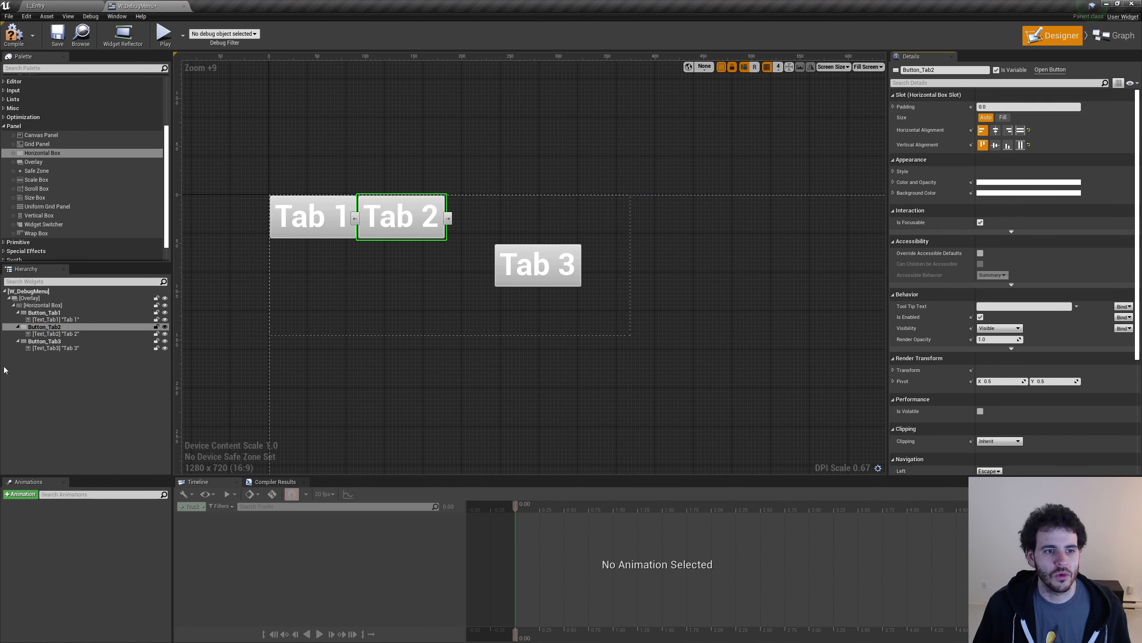
{"action": "left_click", "coordinate": [44, 341]}
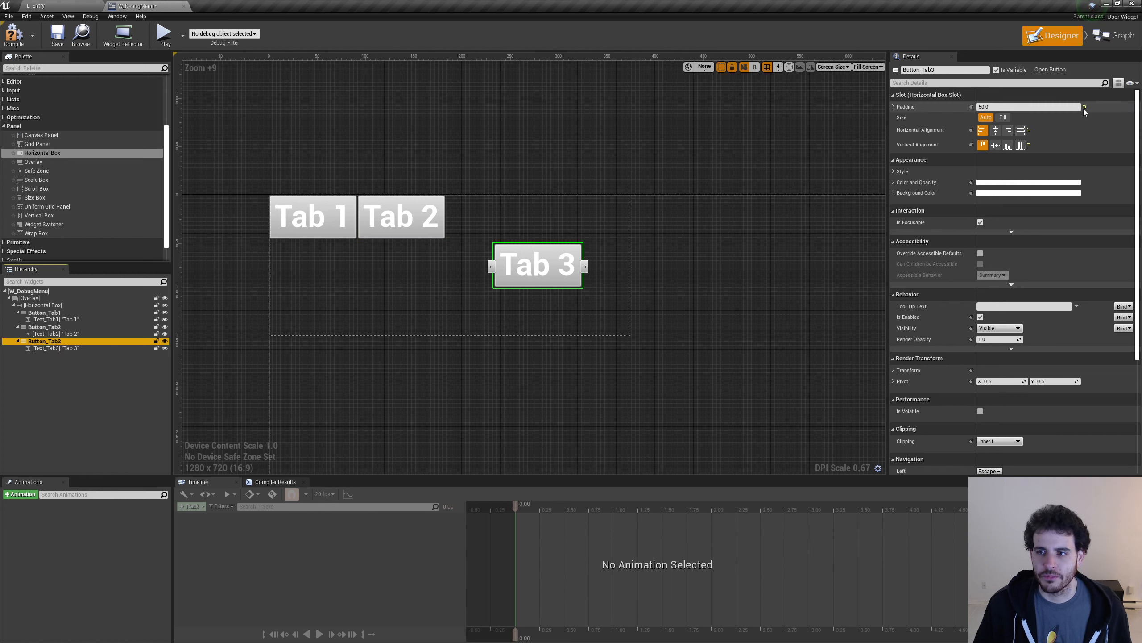
{"action": "left_click", "coordinate": [1084, 107]}
{"action": "left_click", "coordinate": [311, 289]}
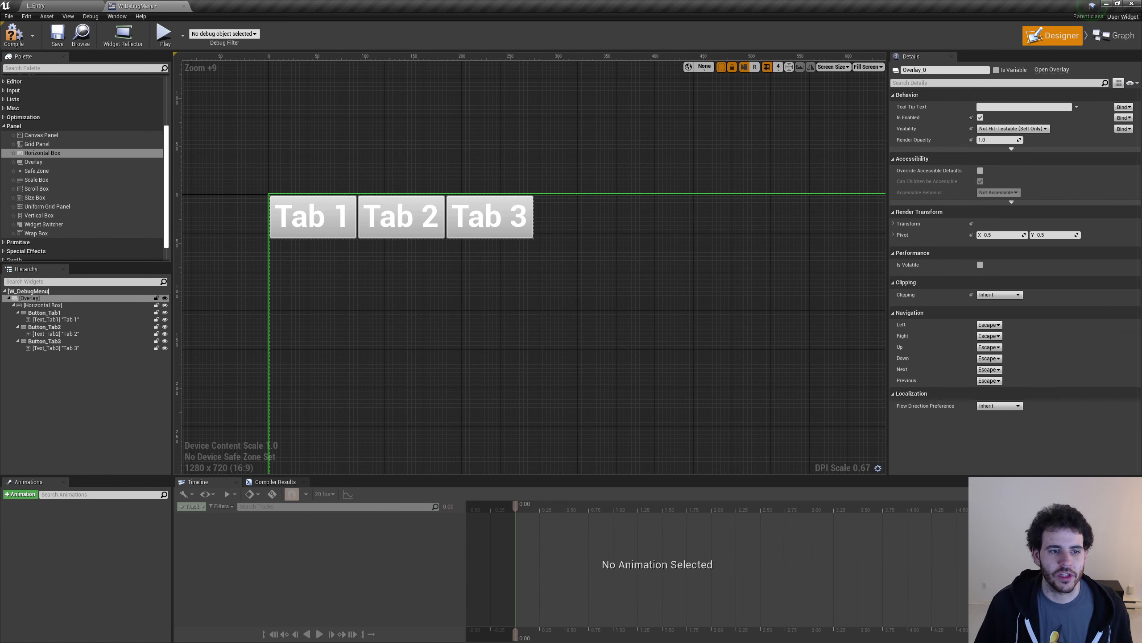
{"action": "left_click", "coordinate": [44, 306]}
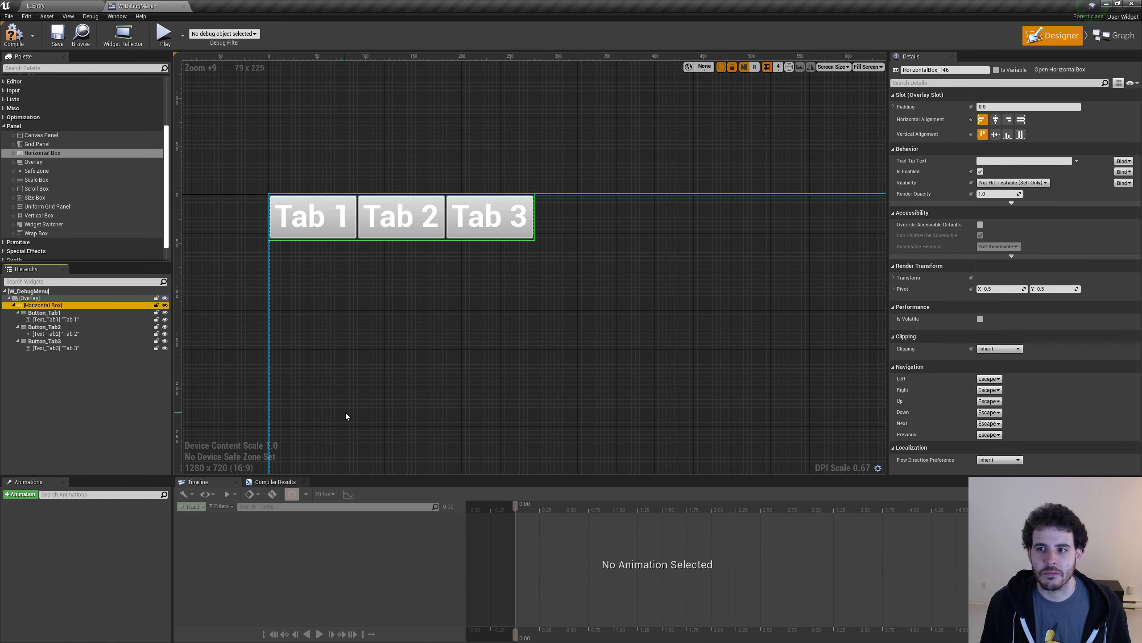
{"action": "left_click", "coordinate": [683, 324]}
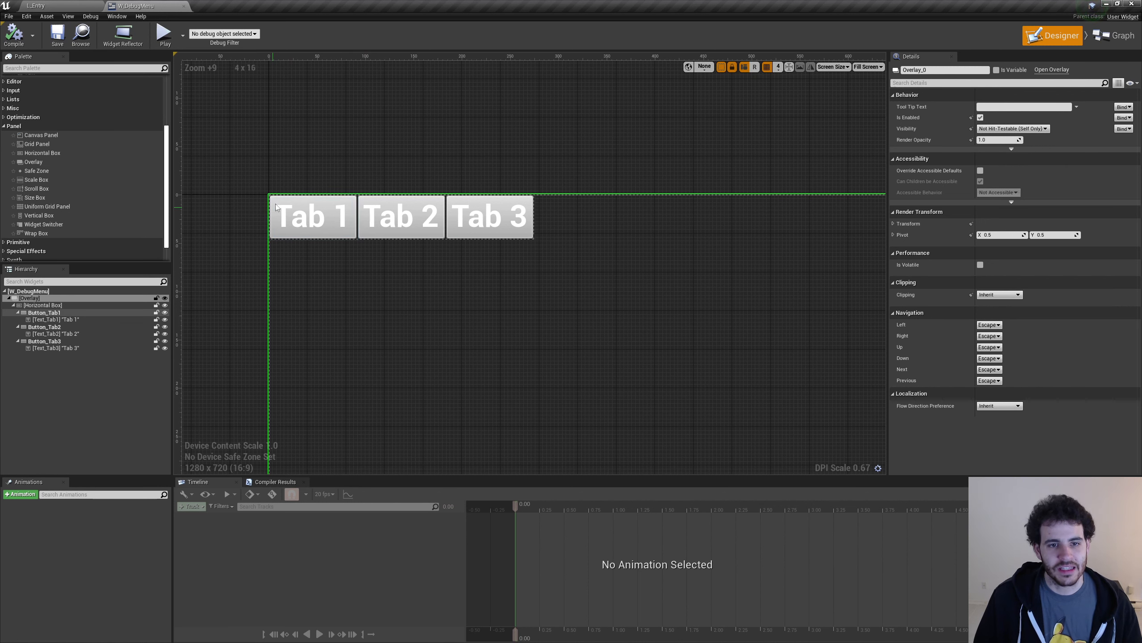
Set the Background Color of Button_Tab1, Button_Tab2 and Button_Tab3 together to dark grey, hex sRGB 3E3E3EFF.
{"action": "left_click", "coordinate": [57, 313]}
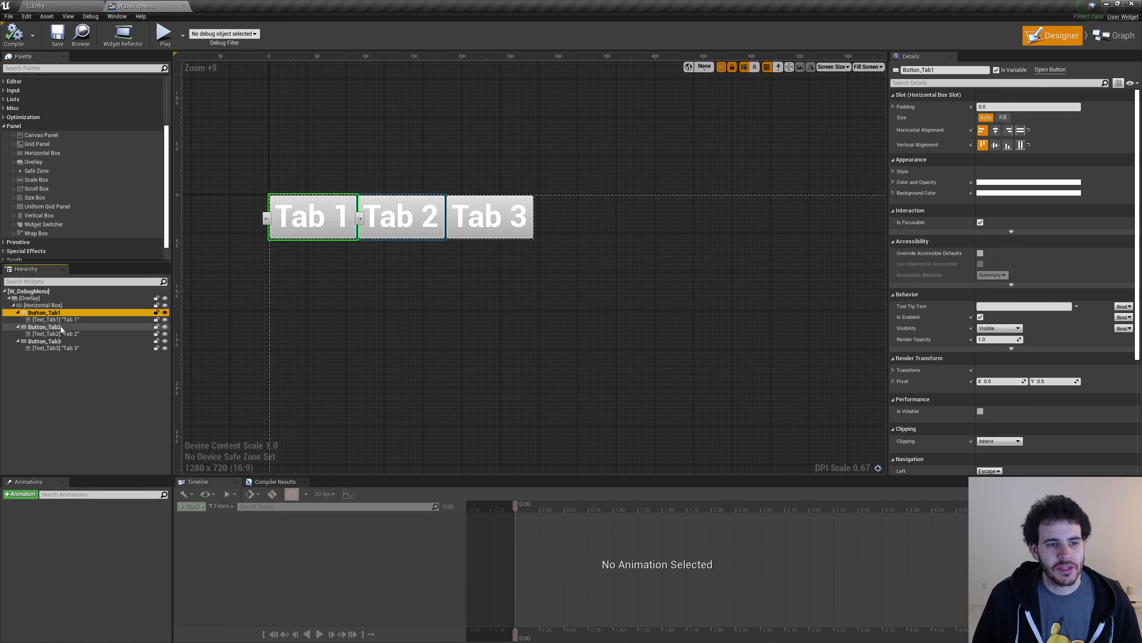
{"action": "left_click", "coordinate": [45, 327], "text": "ctrl"}
{"action": "left_click", "coordinate": [45, 341], "text": "ctrl"}
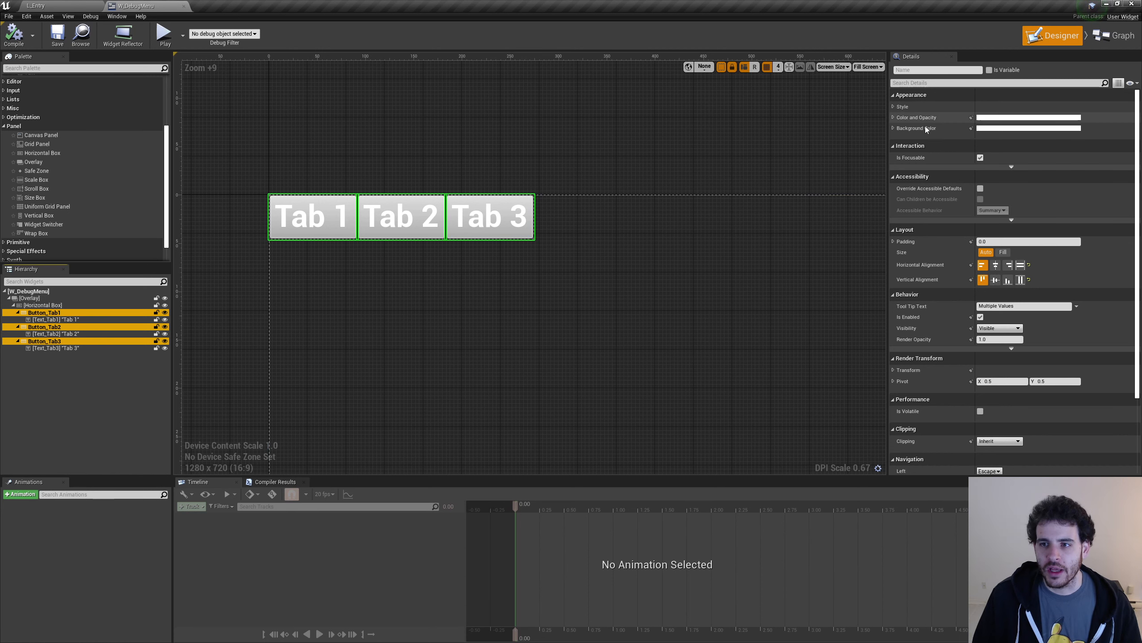
{"action": "left_click", "coordinate": [986, 129]}
{"action": "left_click_drag", "start_coordinate": [894, 134], "coordinate": [760, 150]}
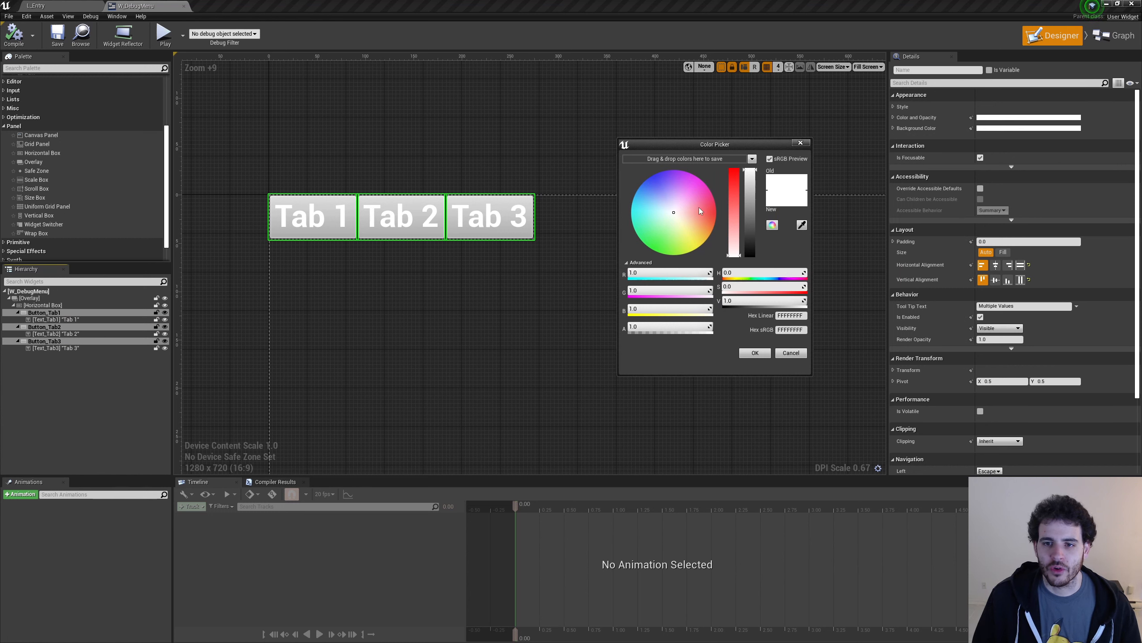
{"action": "left_click_drag", "start_coordinate": [699, 207], "coordinate": [632, 210]}
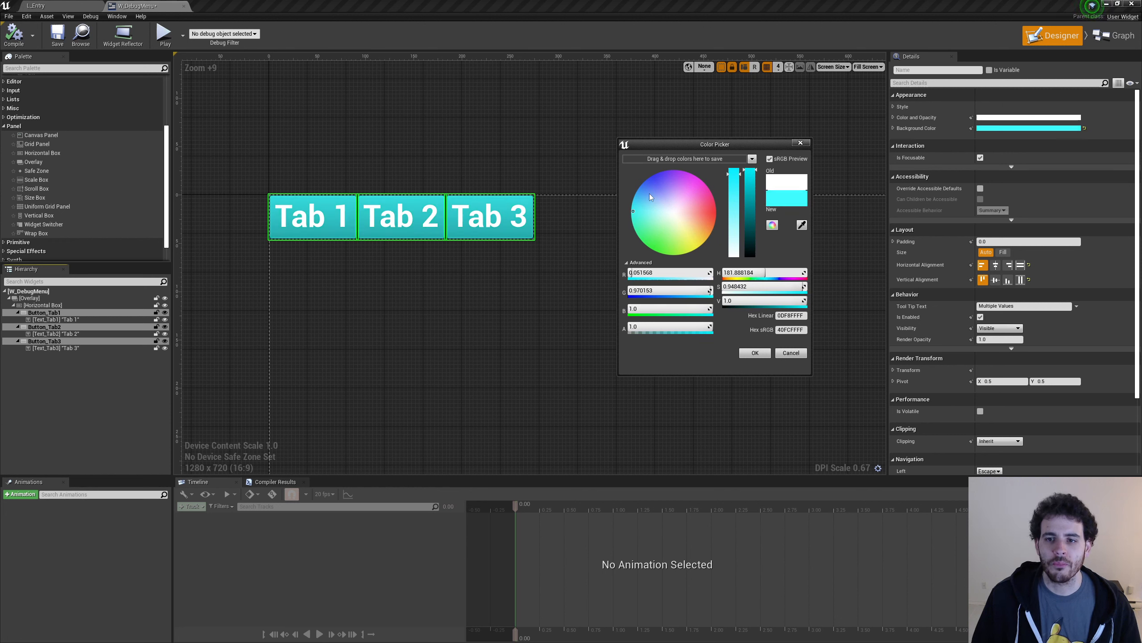
{"action": "left_click", "coordinate": [802, 226]}
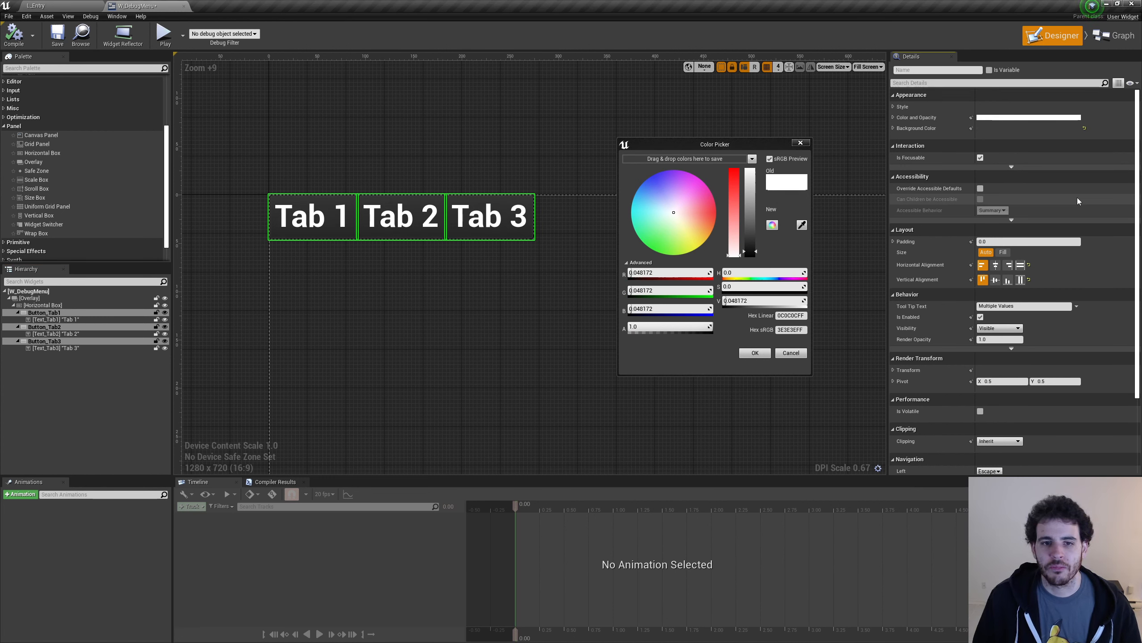
{"action": "left_click", "coordinate": [1077, 198]}
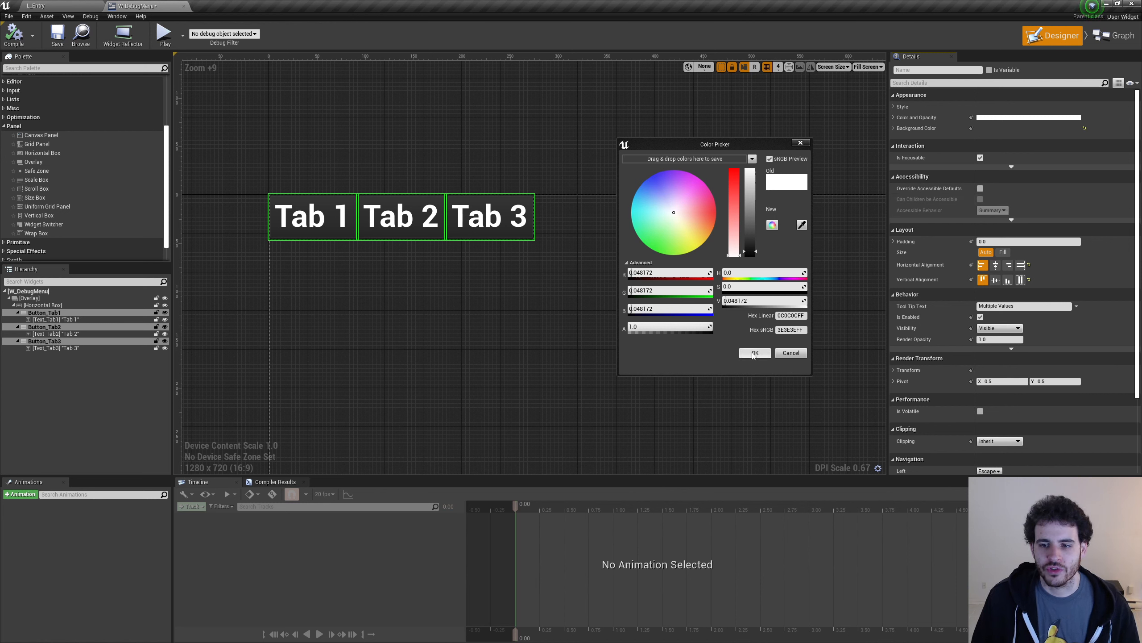
{"action": "left_click", "coordinate": [754, 353]}
{"action": "left_click", "coordinate": [528, 344]}
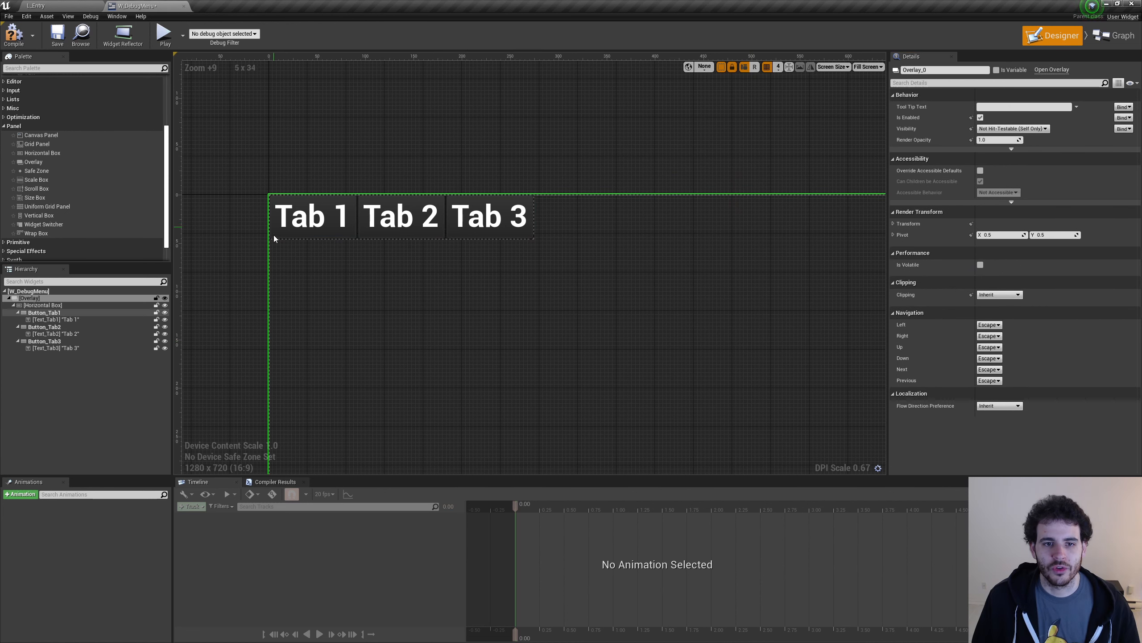
Compile W_DebugMenu and play-test the three tab buttons in the L_Entry level, ending the play session.
{"action": "left_click", "coordinate": [14, 36]}
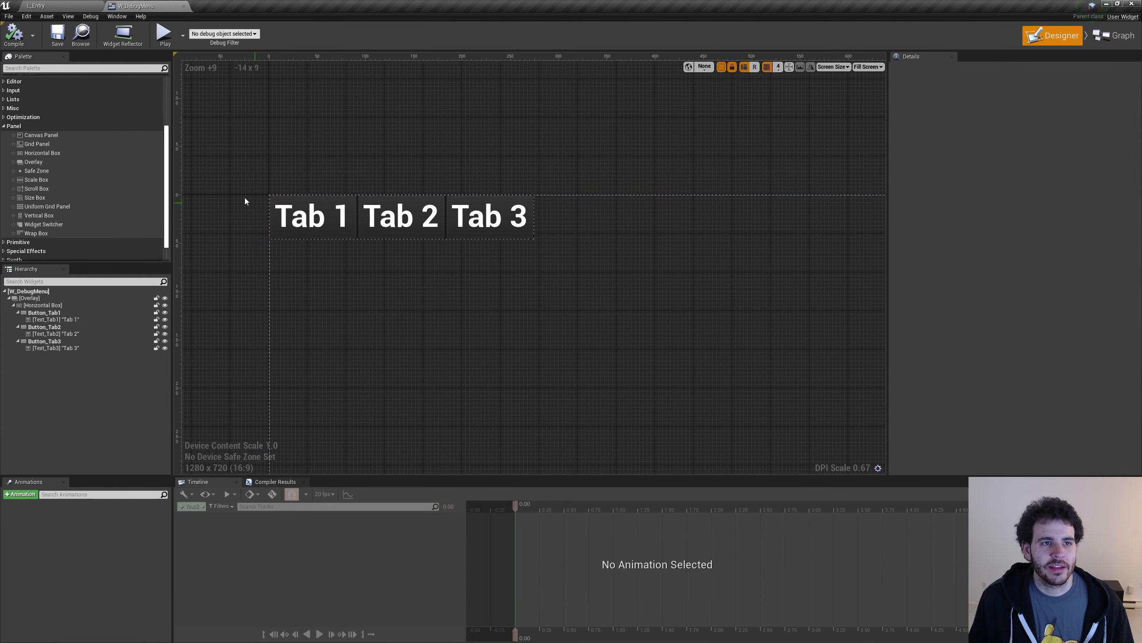
{"action": "left_click", "coordinate": [75, 4]}
{"action": "left_click", "coordinate": [572, 34]}
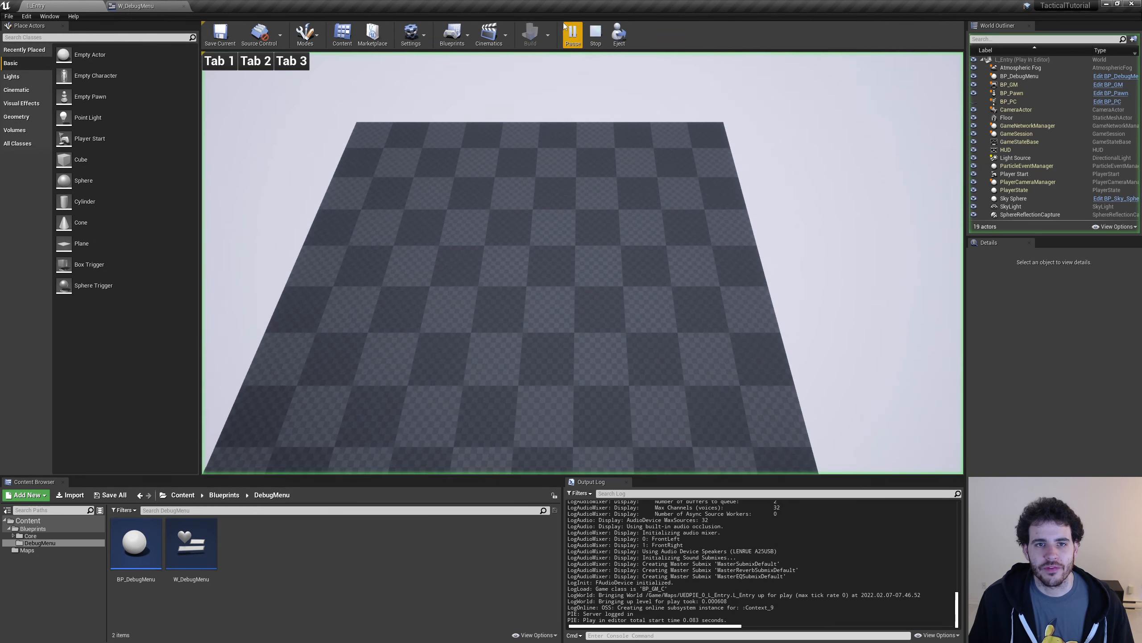
{"action": "left_click", "coordinate": [249, 68]}
{"action": "left_click", "coordinate": [204, 69]}
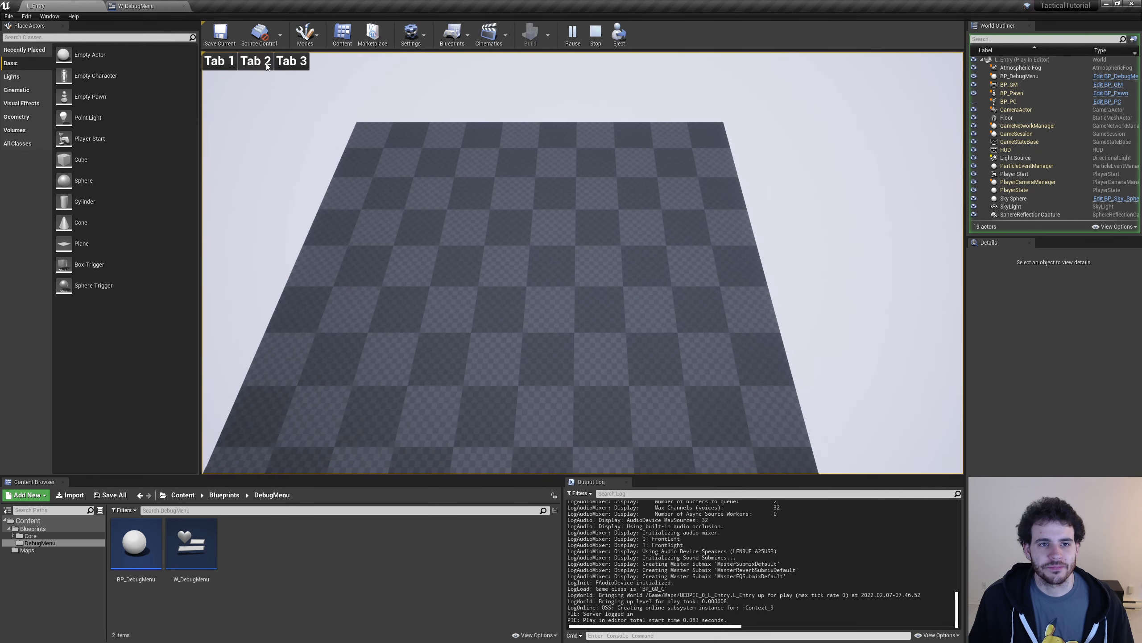
{"action": "left_click", "coordinate": [596, 34]}
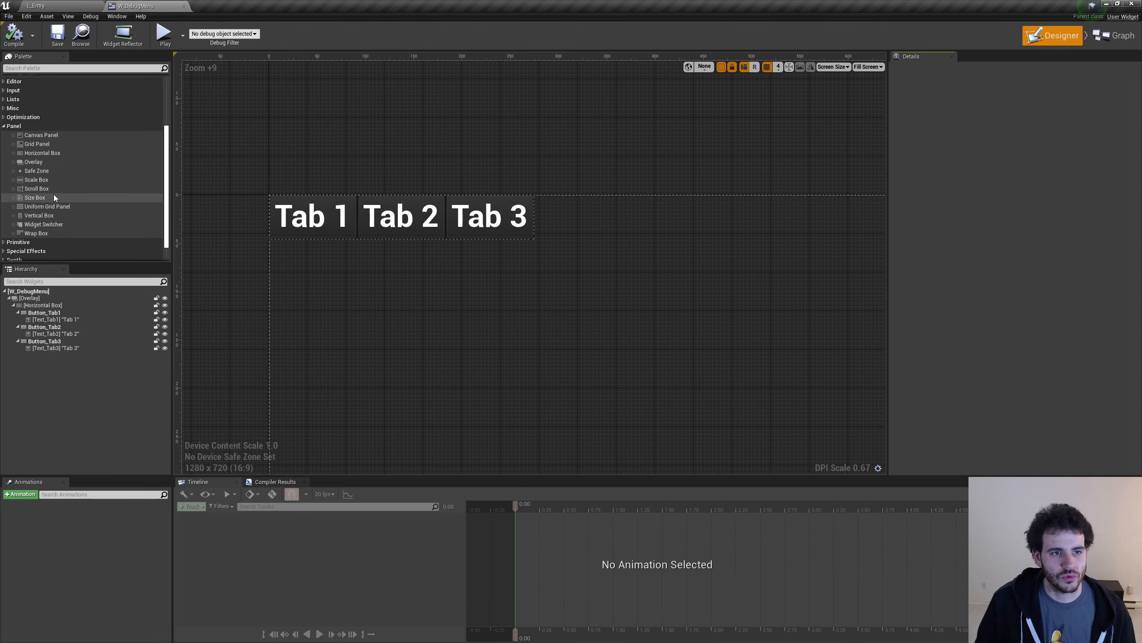
Add a Widget Switcher to the root Overlay and rename it WidgetSwitcher_TabsContent.
{"action": "left_click", "coordinate": [72, 224]}
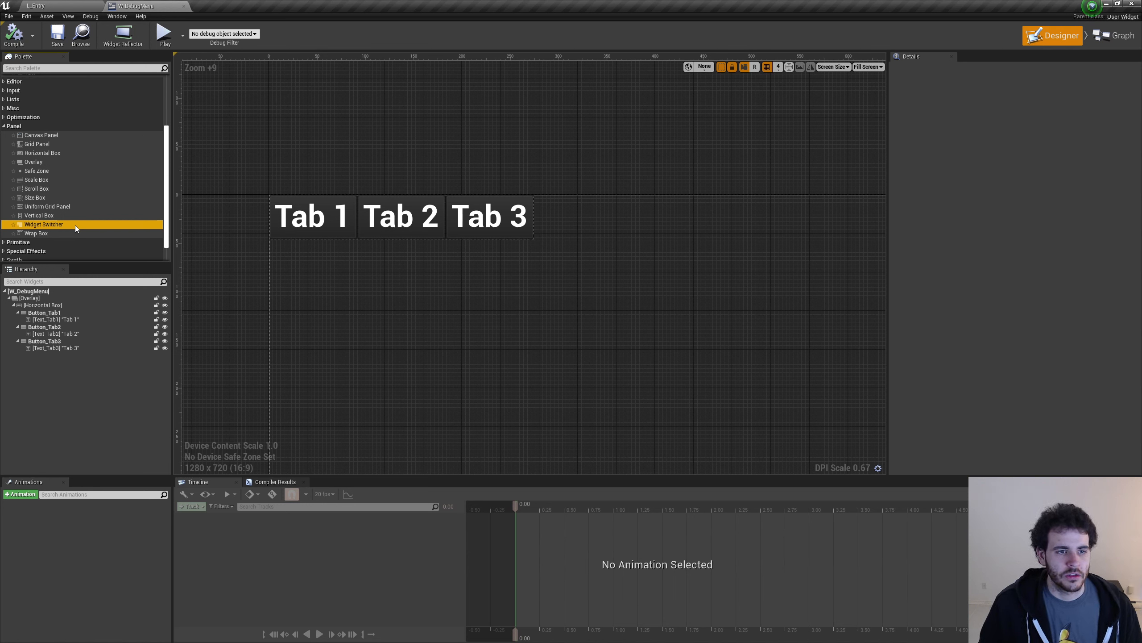
{"action": "left_click_drag", "start_coordinate": [75, 225], "coordinate": [303, 467]}
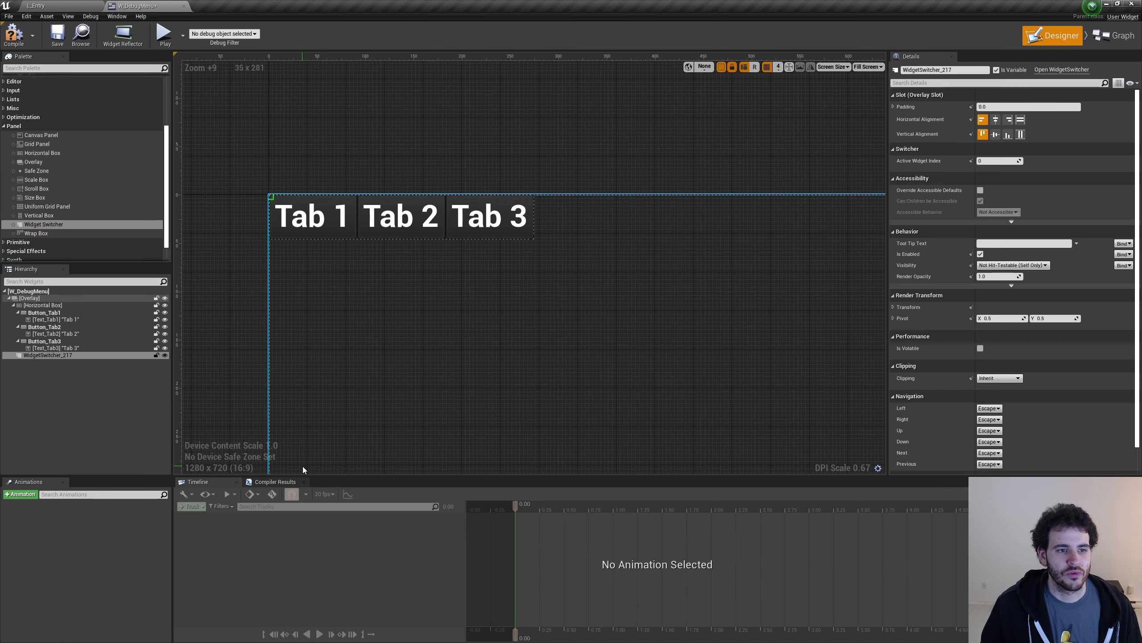
{"action": "left_click", "coordinate": [54, 355]}
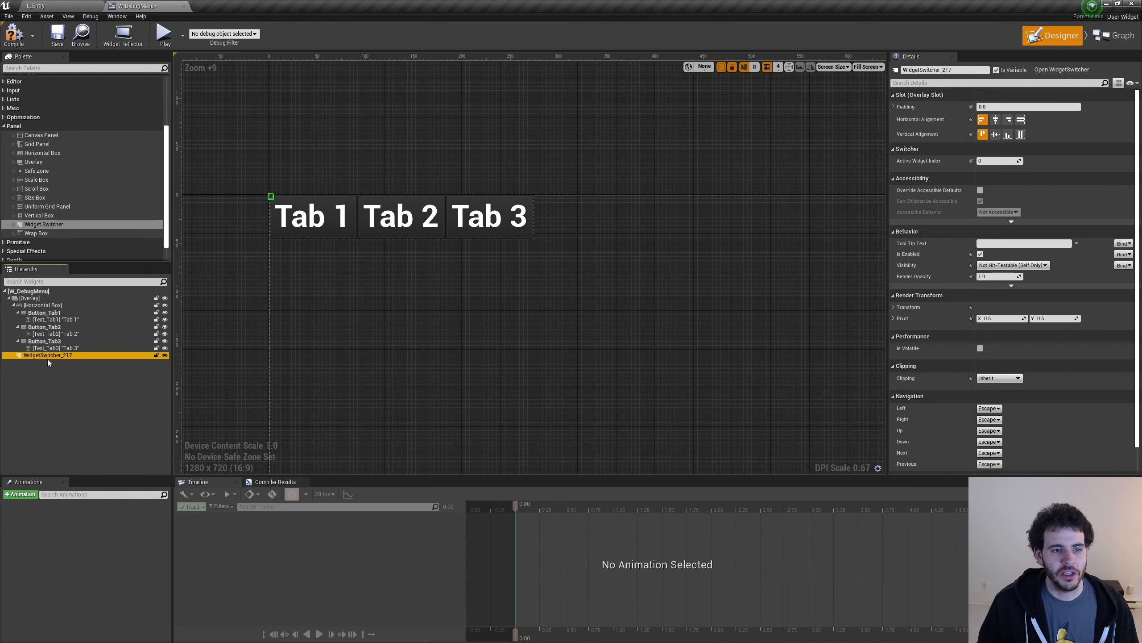
{"action": "left_click", "coordinate": [66, 355]}
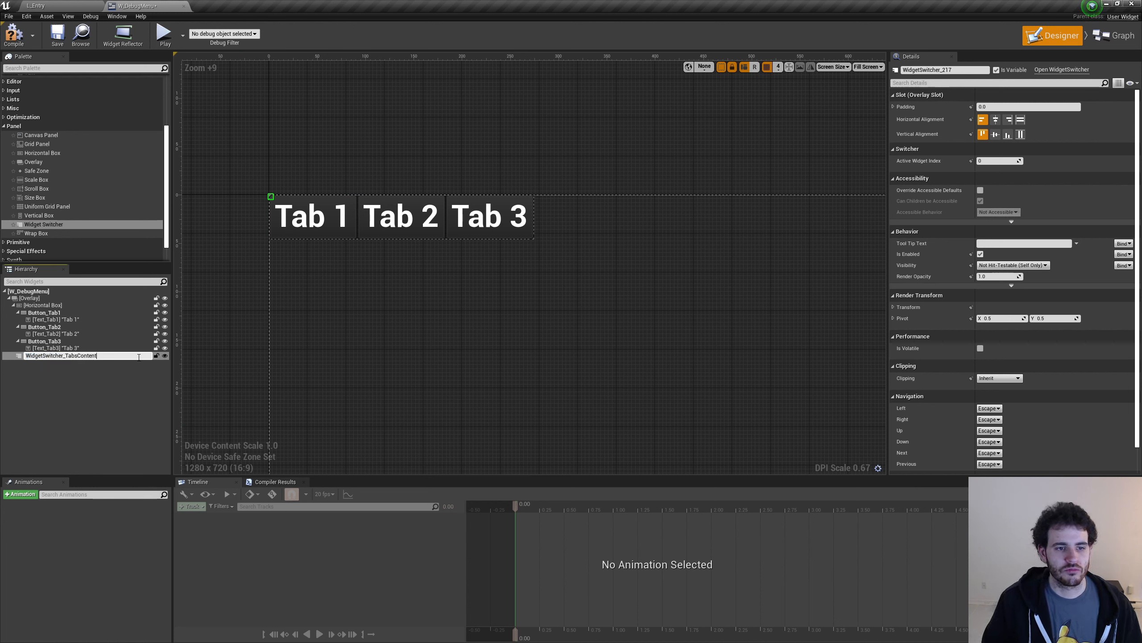
{"action": "key", "text": "Return"}
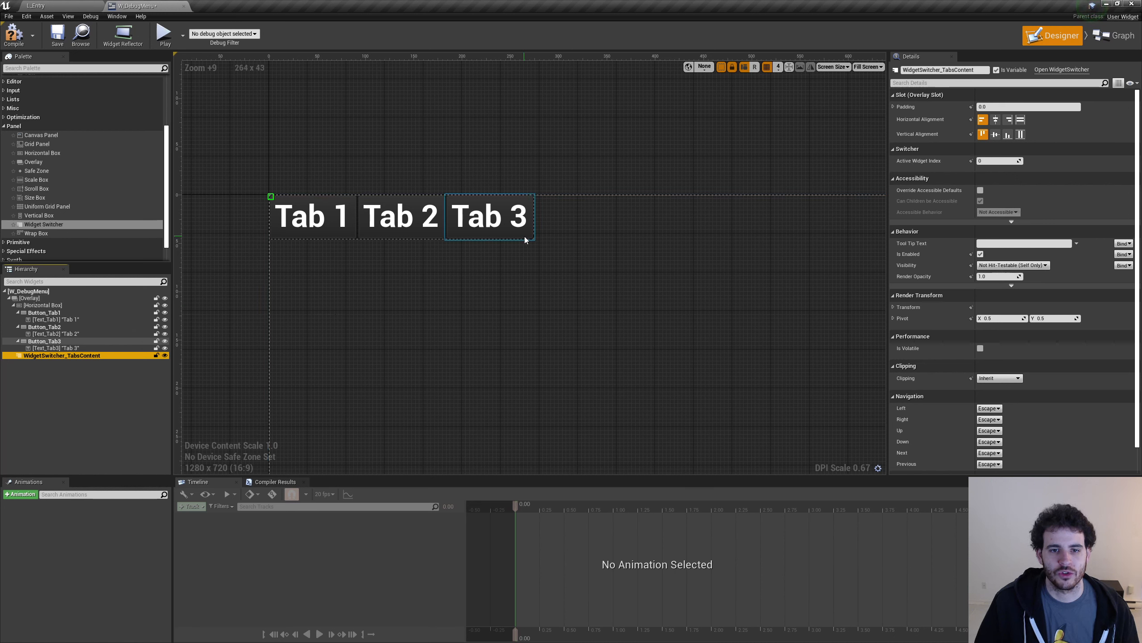
Wrap the Horizontal Box that holds the tab buttons with a Vertical Box.
{"action": "left_click", "coordinate": [43, 305]}
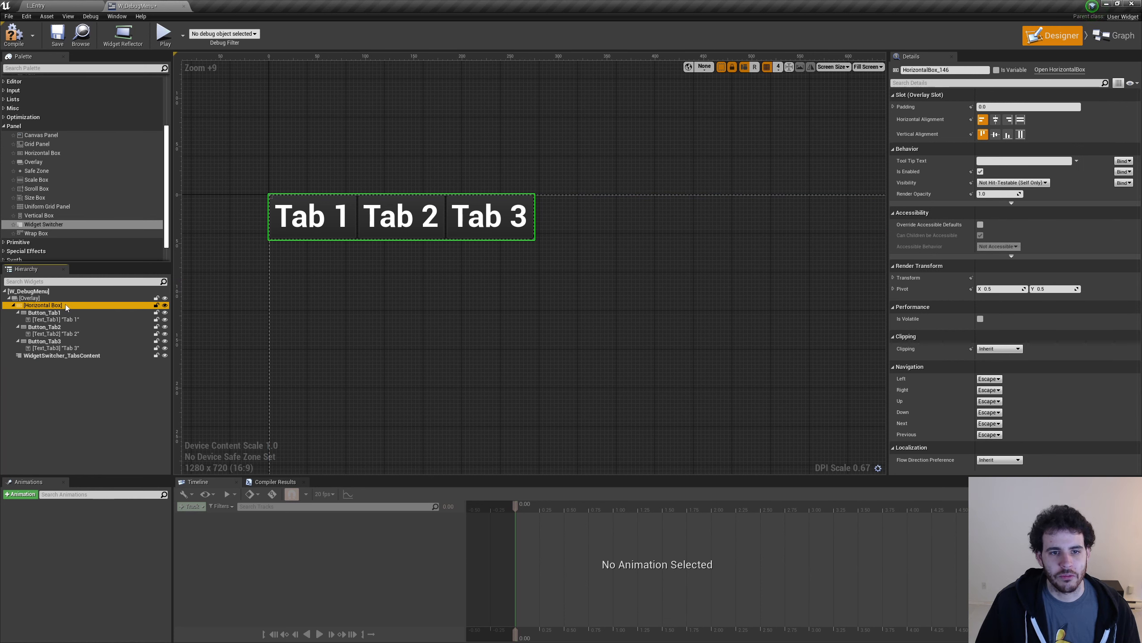
{"action": "right_click", "coordinate": [36, 309]}
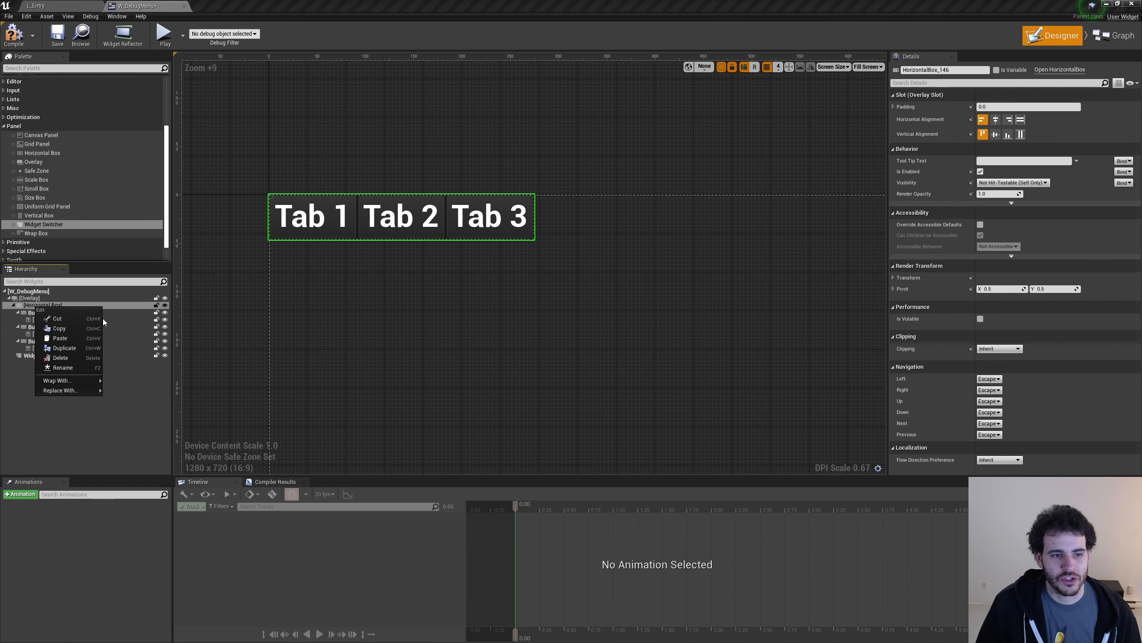
{"action": "mouse_move", "coordinate": [83, 383]}
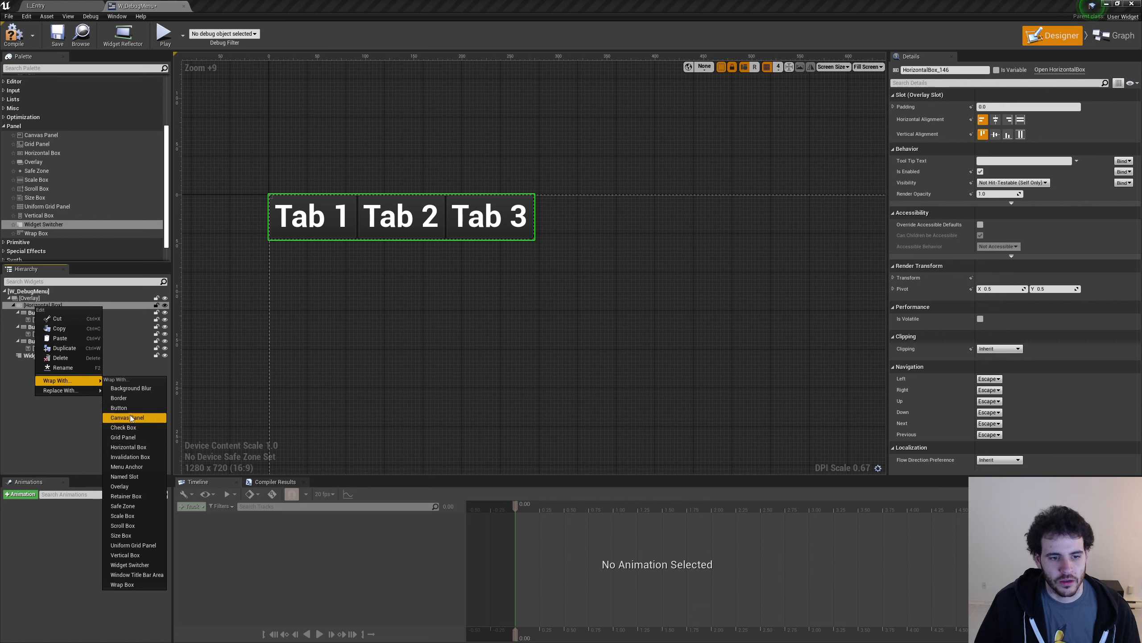
{"action": "left_click", "coordinate": [132, 556]}
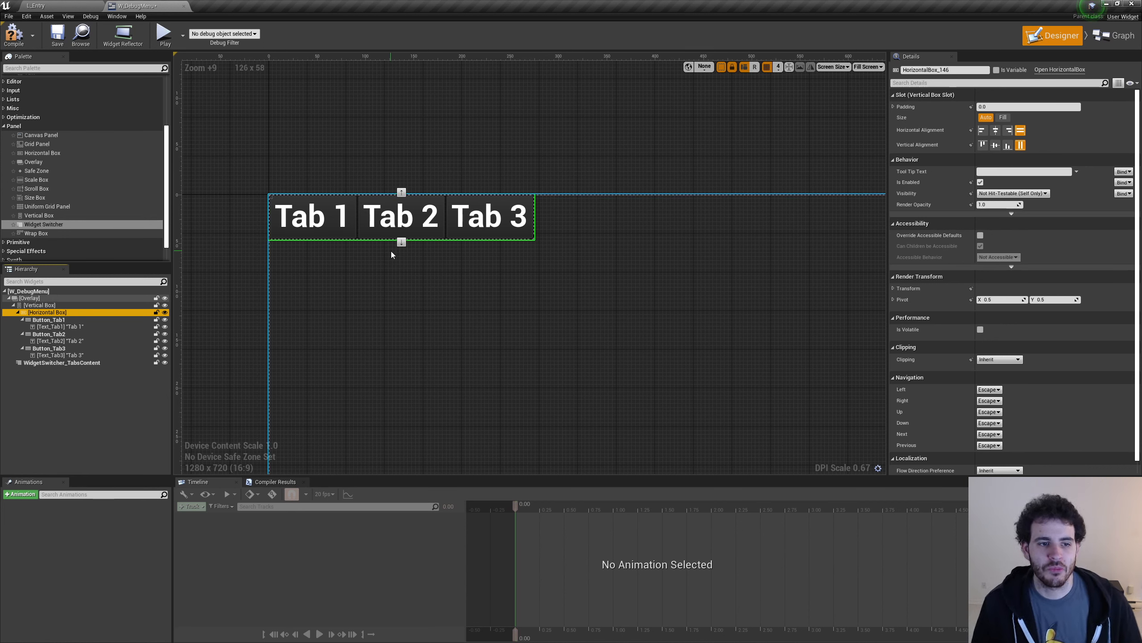
Move WidgetSwitcher_TabsContent into the Vertical Box, below the Horizontal Box.
{"action": "left_click", "coordinate": [54, 363]}
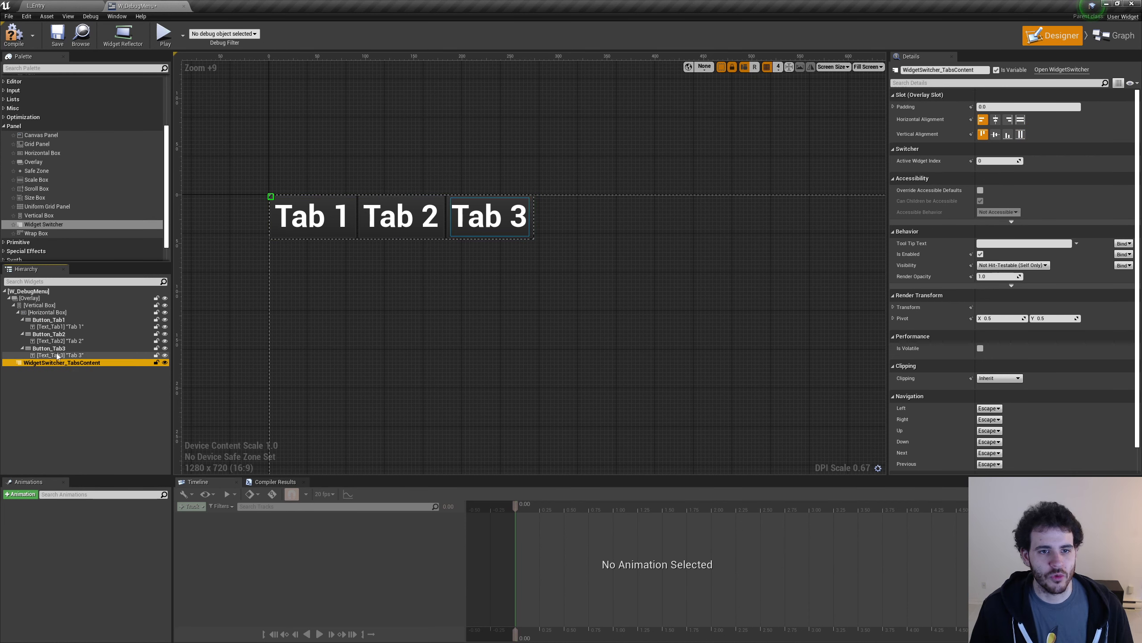
{"action": "left_click", "coordinate": [17, 312]}
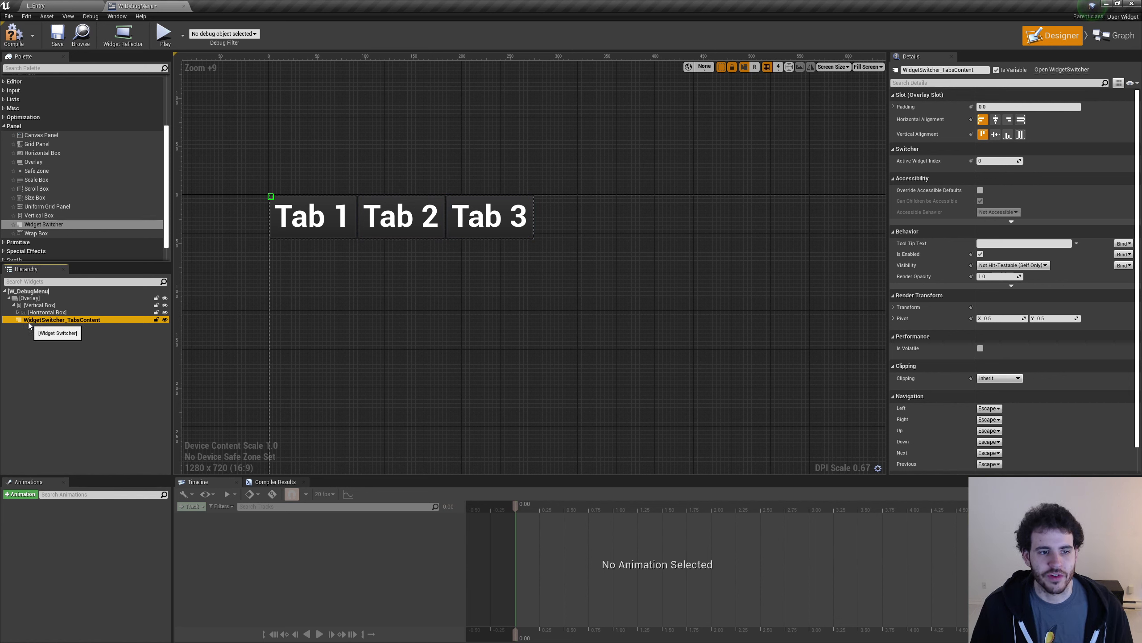
{"action": "left_click_drag", "start_coordinate": [29, 320], "coordinate": [42, 310]}
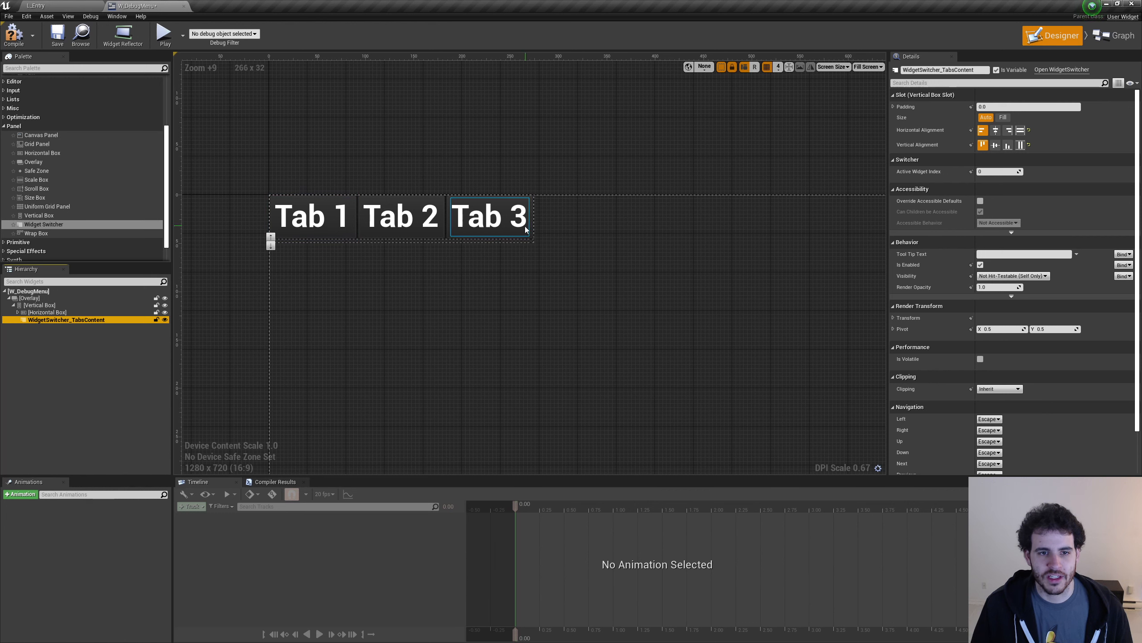
Examine where the empty Widget Switcher sits beneath the row of tab buttons.
{"action": "left_click", "coordinate": [331, 181]}
{"action": "scroll", "coordinate": [308, 220], "scroll_direction": "up", "scroll_amount": 5}
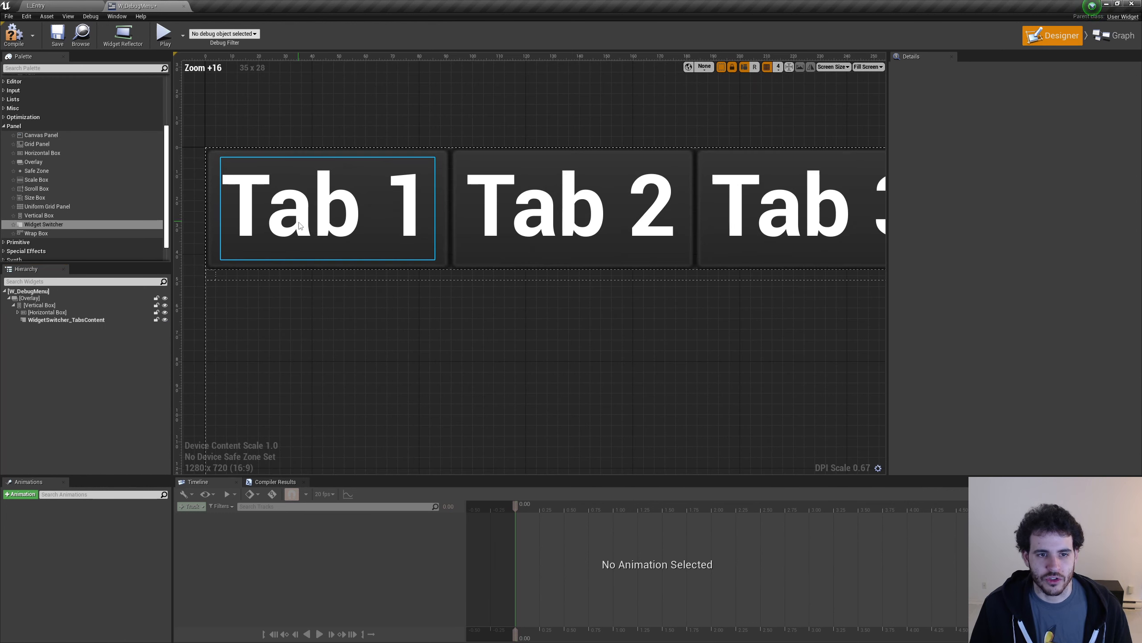
{"action": "scroll", "coordinate": [304, 225], "scroll_direction": "up", "scroll_amount": 1}
{"action": "left_click", "coordinate": [304, 226]}
{"action": "left_click", "coordinate": [220, 273]}
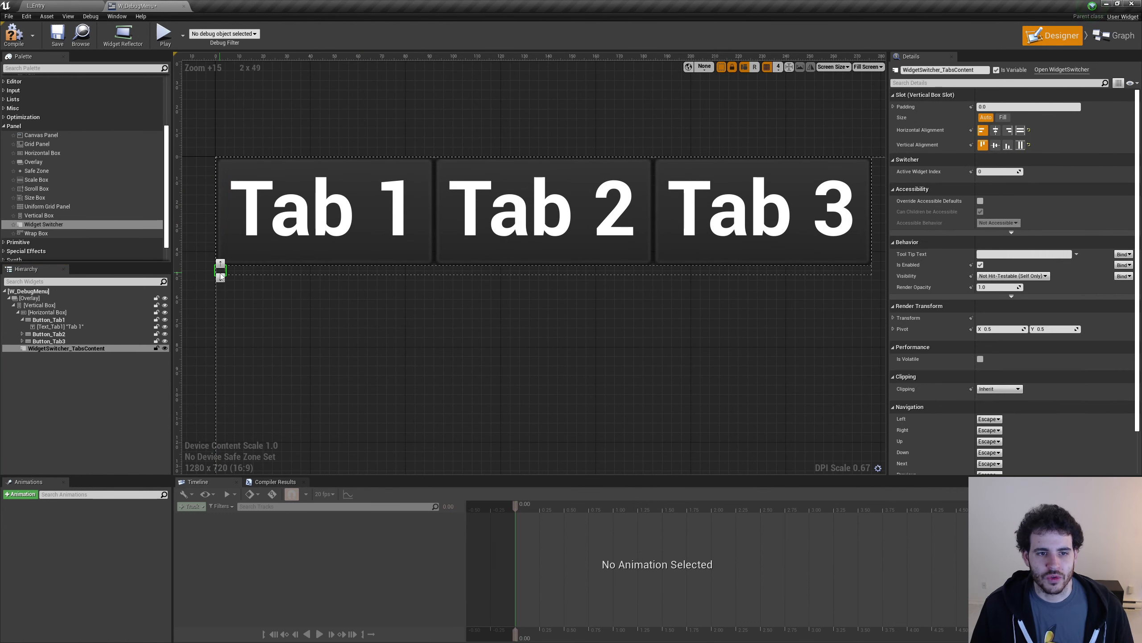
{"action": "left_click", "coordinate": [249, 290]}
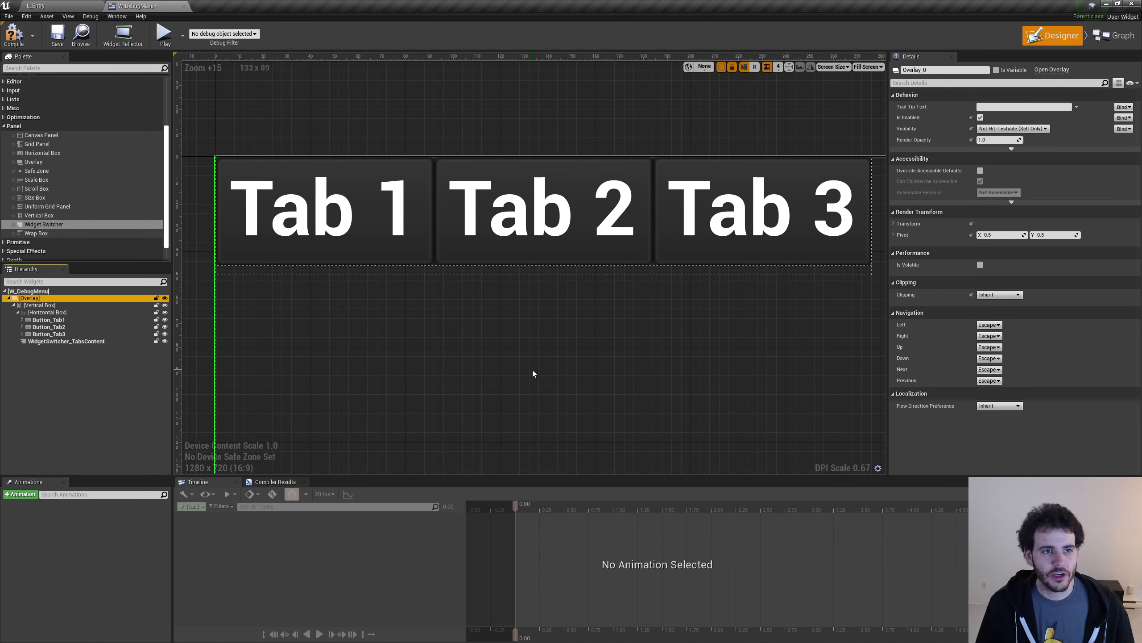
Add a Button, a Check Box, an Image and a Progress Bar as children of WidgetSwitcher_TabsContent.
{"action": "left_click", "coordinate": [90, 341]}
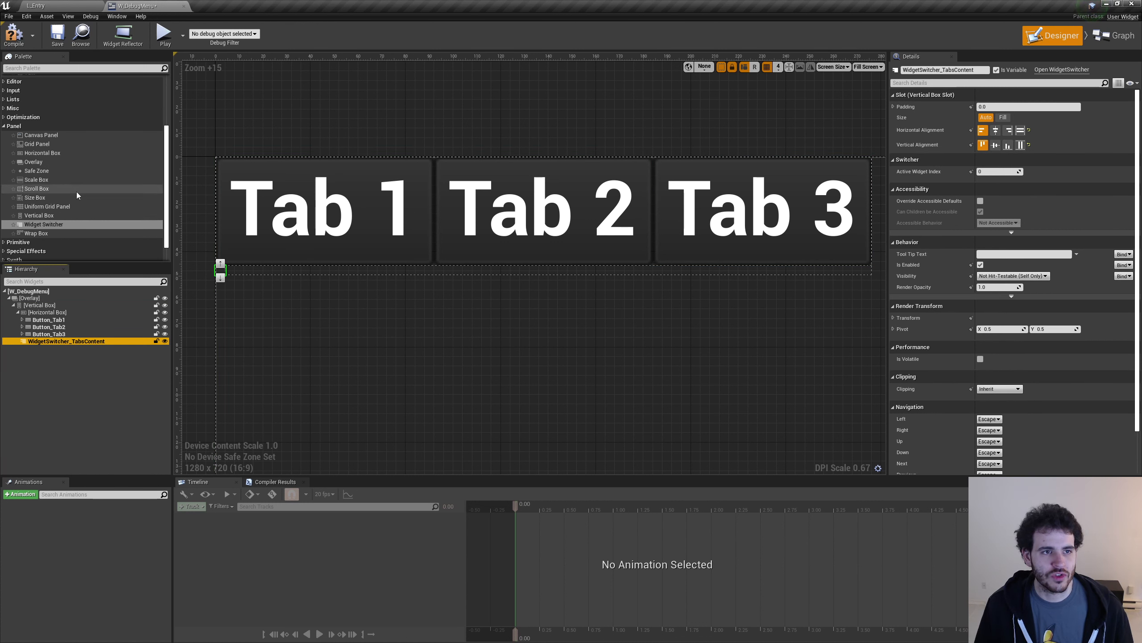
{"action": "scroll", "coordinate": [77, 191], "scroll_direction": "up", "scroll_amount": 5}
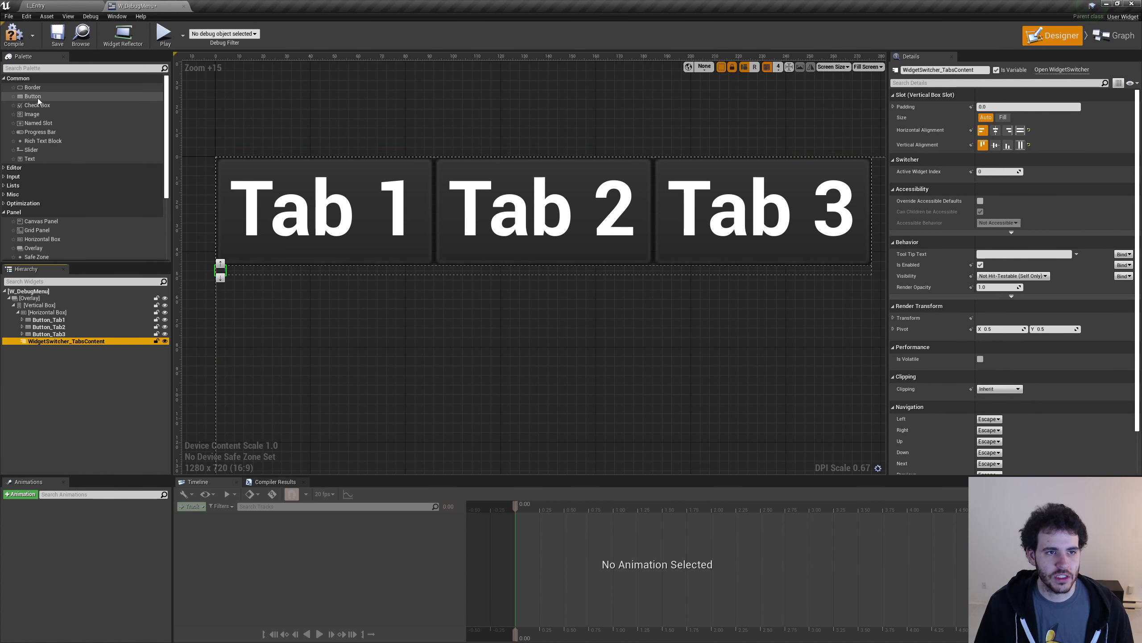
{"action": "left_click_drag", "start_coordinate": [37, 99], "coordinate": [72, 285]}
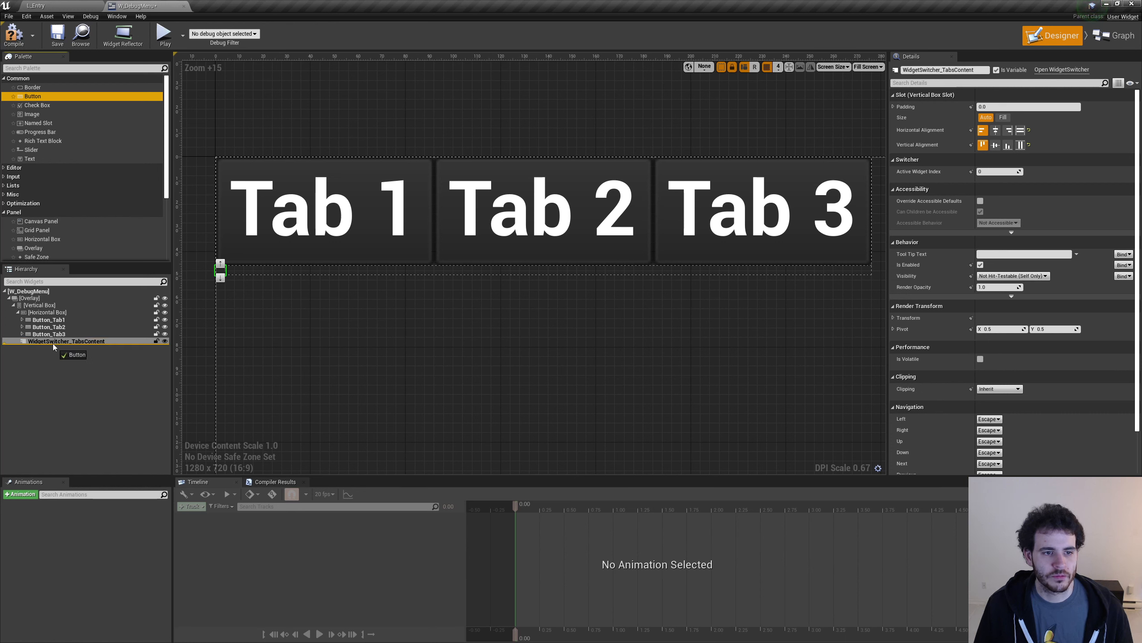
{"action": "left_click_drag", "start_coordinate": [53, 342], "coordinate": [53, 341]}
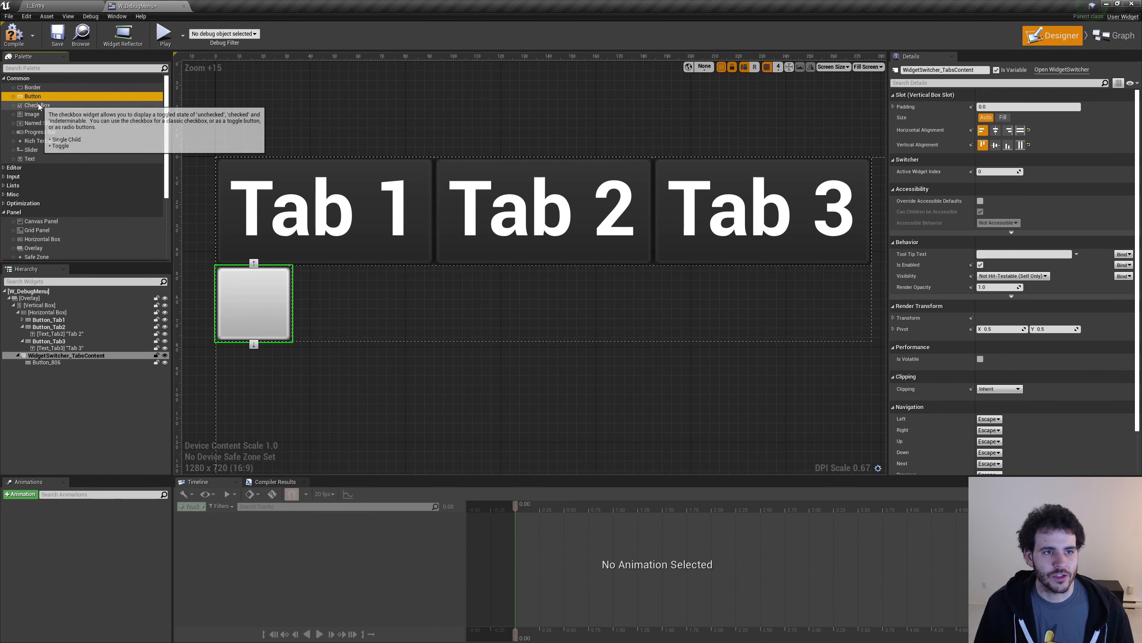
{"action": "left_click_drag", "start_coordinate": [38, 105], "coordinate": [40, 359]}
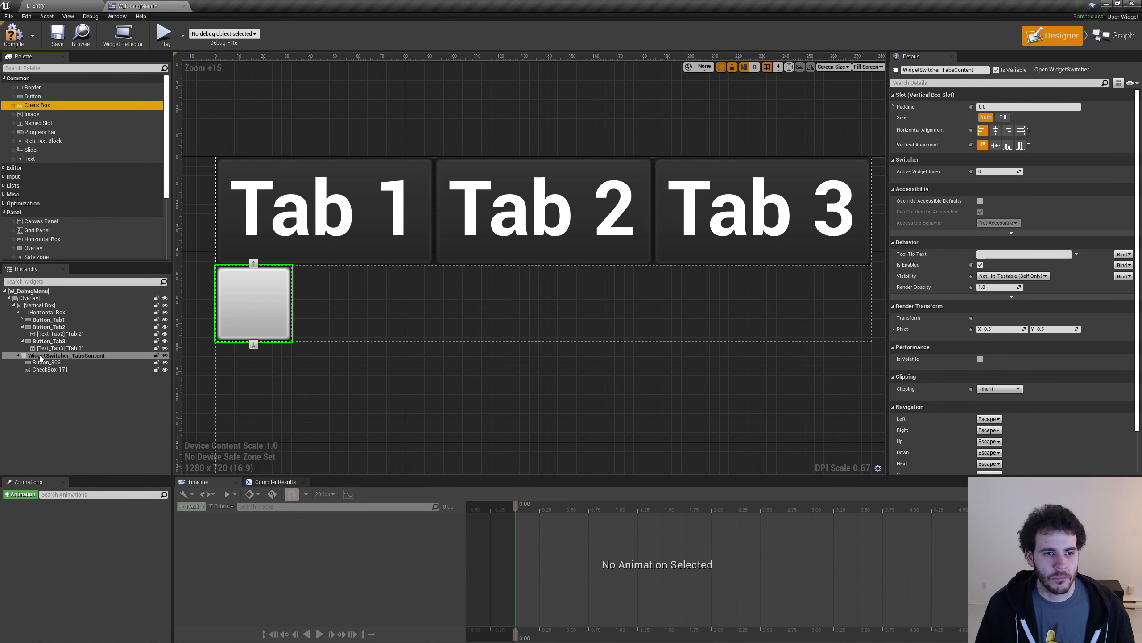
{"action": "left_click_drag", "start_coordinate": [31, 114], "coordinate": [31, 360]}
{"action": "left_click_drag", "start_coordinate": [40, 132], "coordinate": [51, 358]}
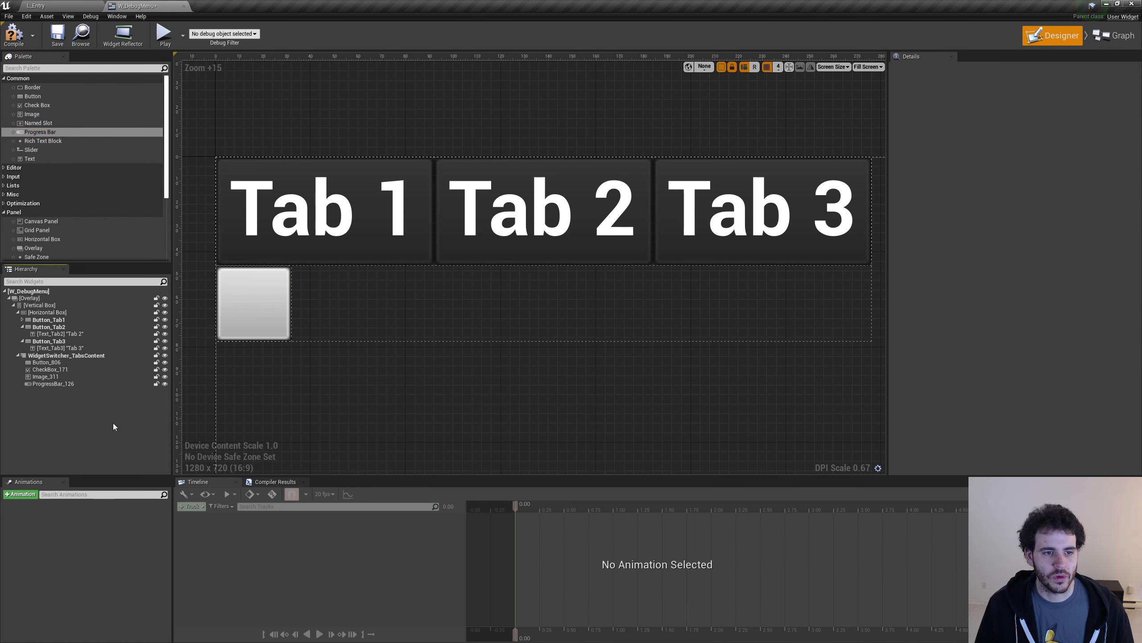
Preview each child of WidgetSwitcher_TabsContent in turn: the Button, Check Box, Image and Progress Bar.
{"action": "left_click", "coordinate": [70, 363]}
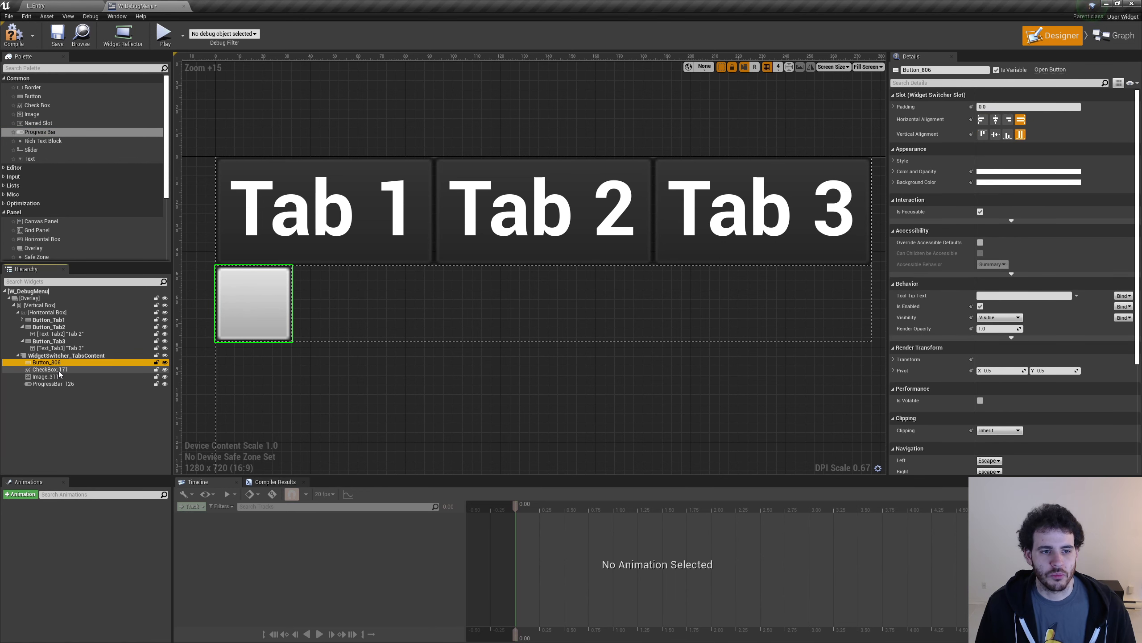
{"action": "left_click", "coordinate": [58, 369]}
{"action": "left_click", "coordinate": [56, 378]}
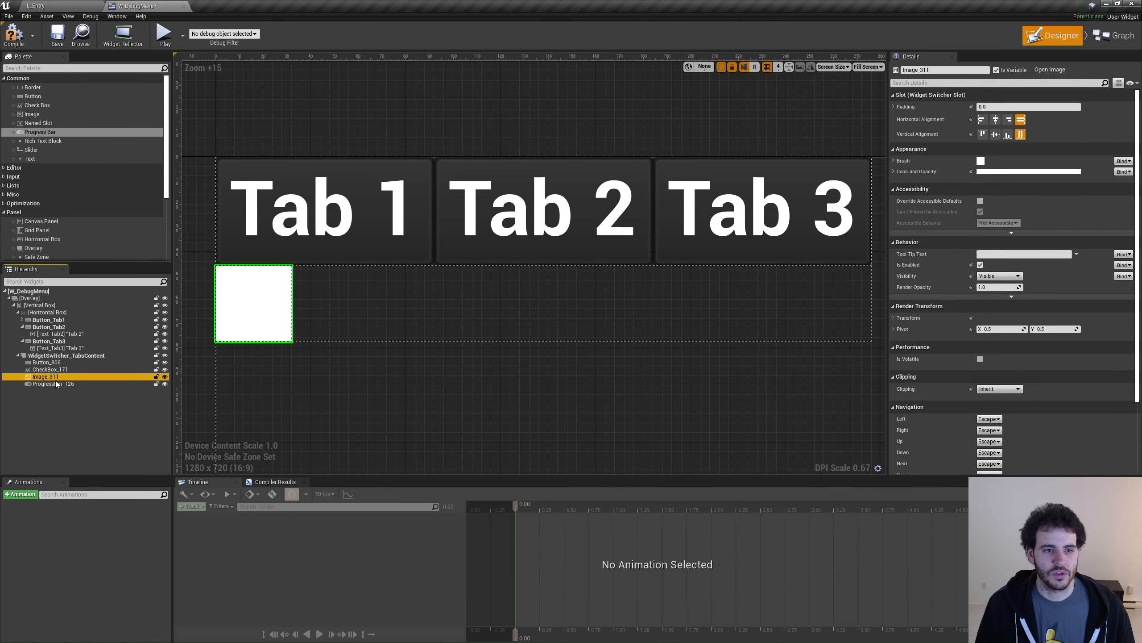
{"action": "left_click", "coordinate": [55, 383]}
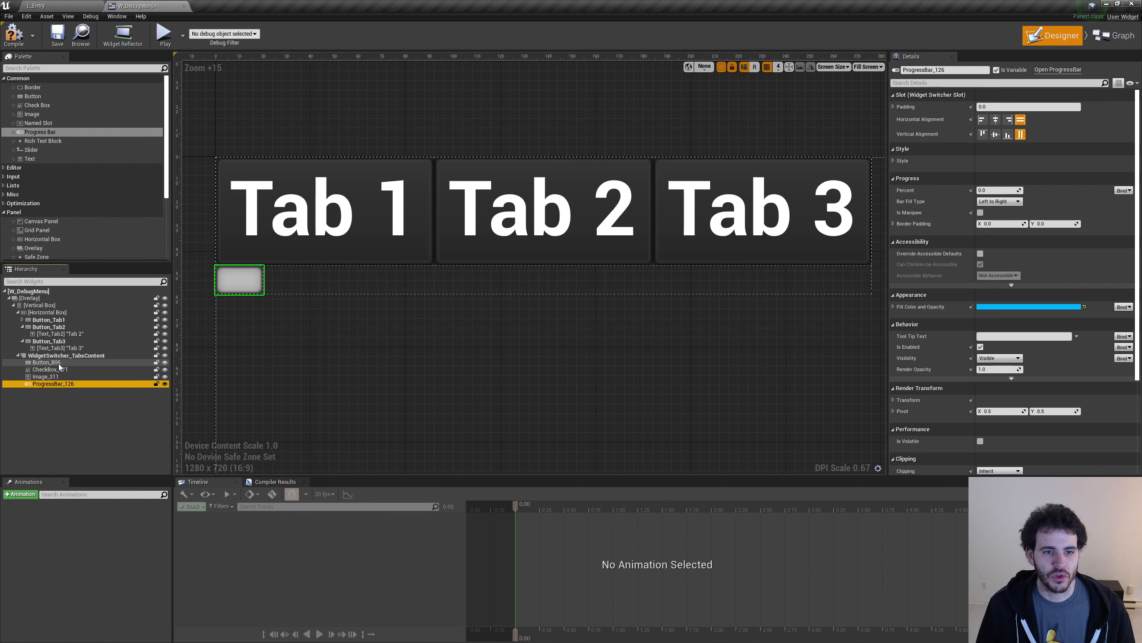
{"action": "left_click", "coordinate": [59, 364]}
{"action": "left_click", "coordinate": [56, 370]}
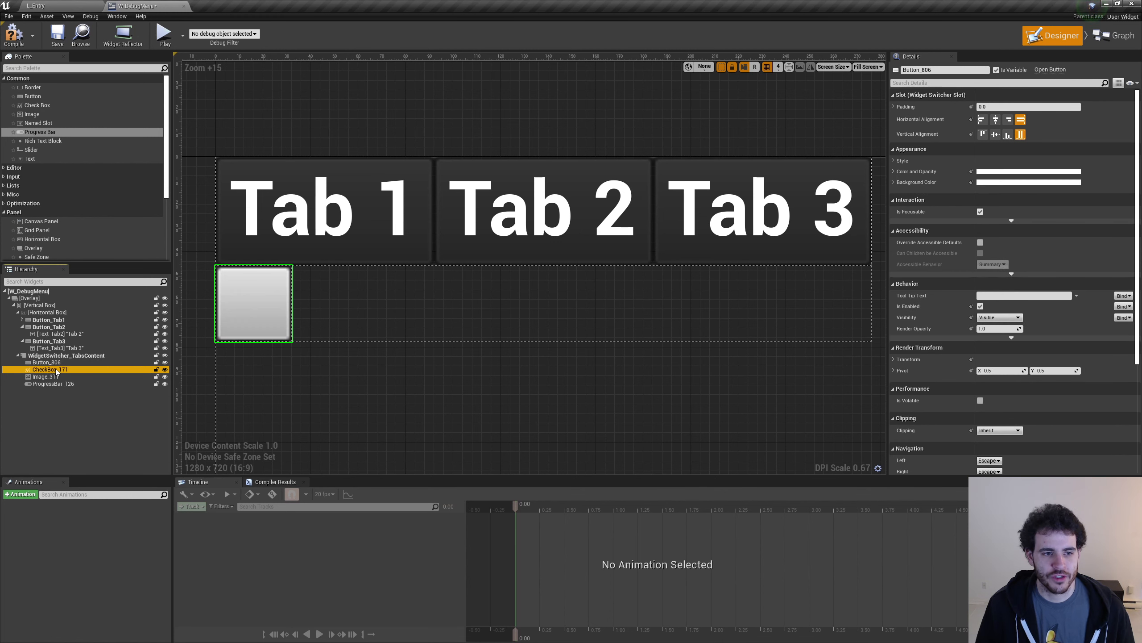
{"action": "left_click", "coordinate": [54, 377]}
{"action": "left_click", "coordinate": [52, 384]}
{"action": "left_click", "coordinate": [53, 363]}
{"action": "left_click", "coordinate": [52, 370]}
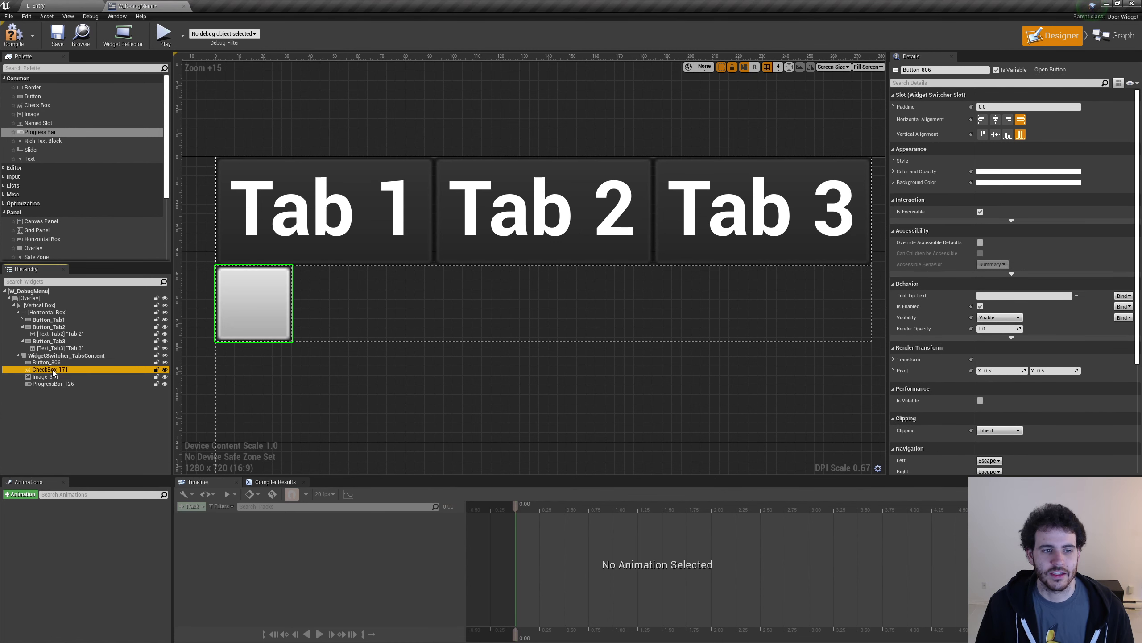
{"action": "left_click", "coordinate": [52, 377]}
{"action": "left_click", "coordinate": [51, 383]}
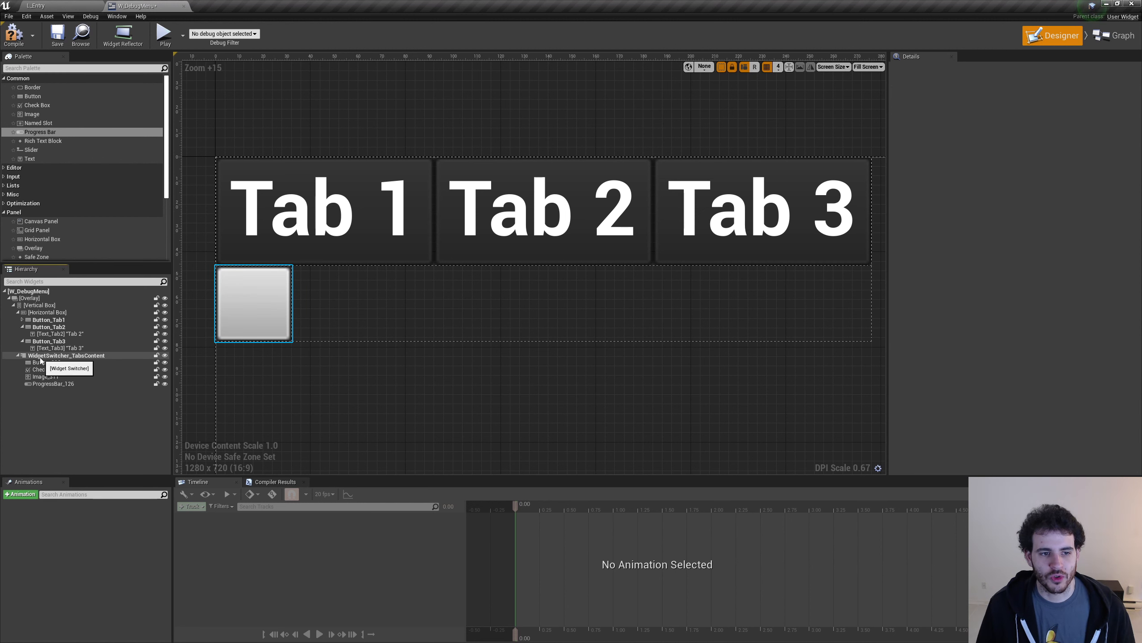
Try Active Widget Index values 1, 2 and 3 in turn on WidgetSwitcher_TabsContent.
{"action": "left_click", "coordinate": [10, 357]}
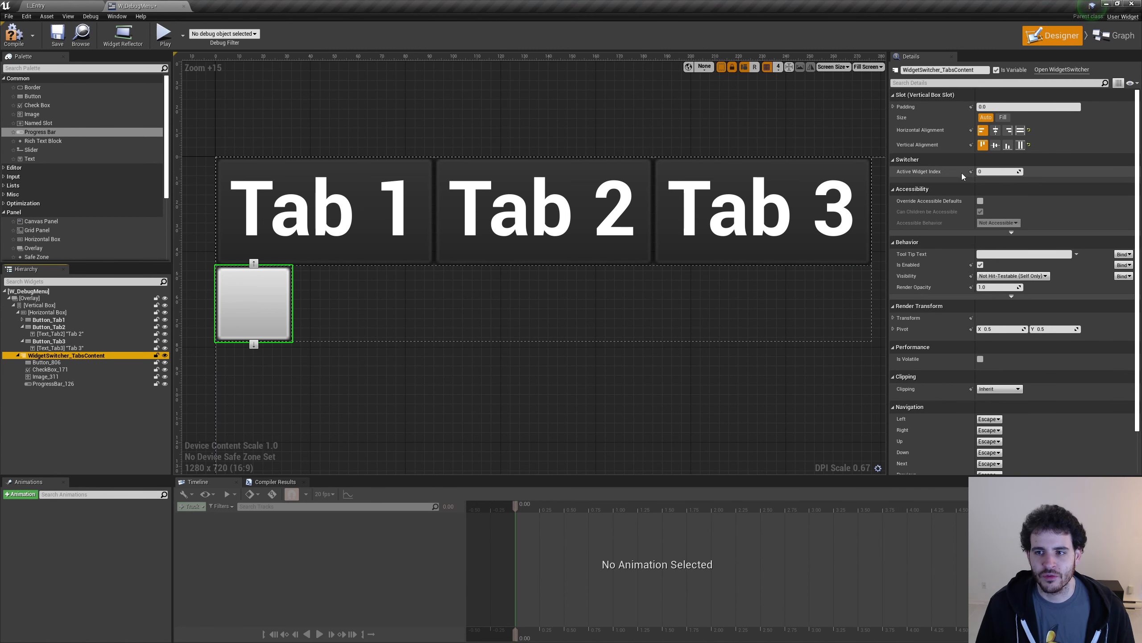
{"action": "left_click", "coordinate": [1002, 173]}
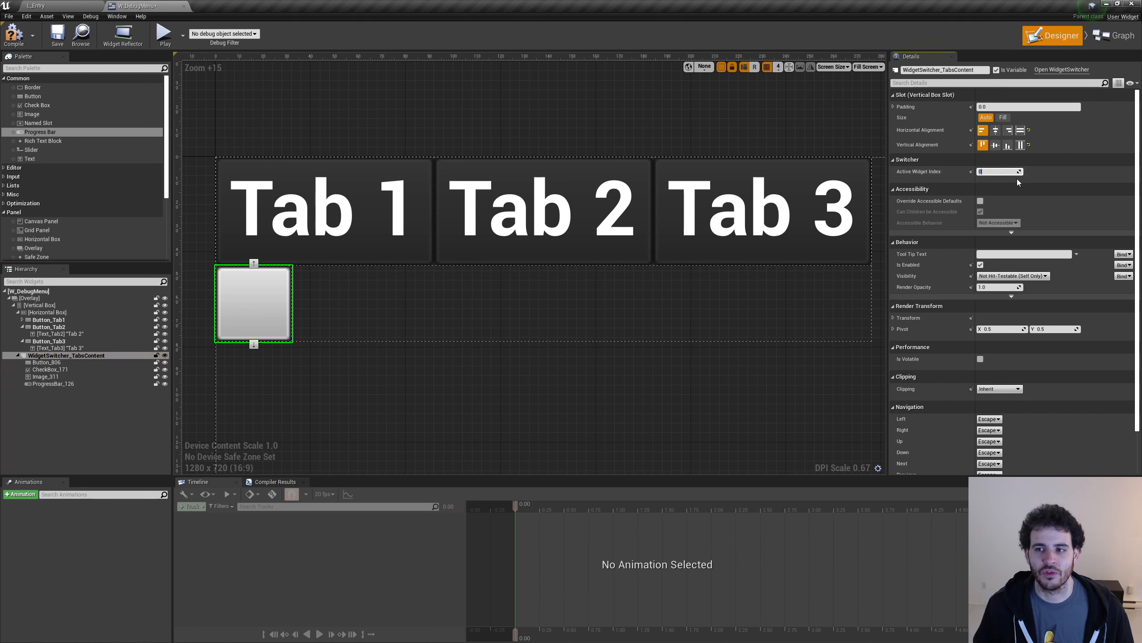
{"action": "type", "text": "1"}
{"action": "key", "text": "Return"}
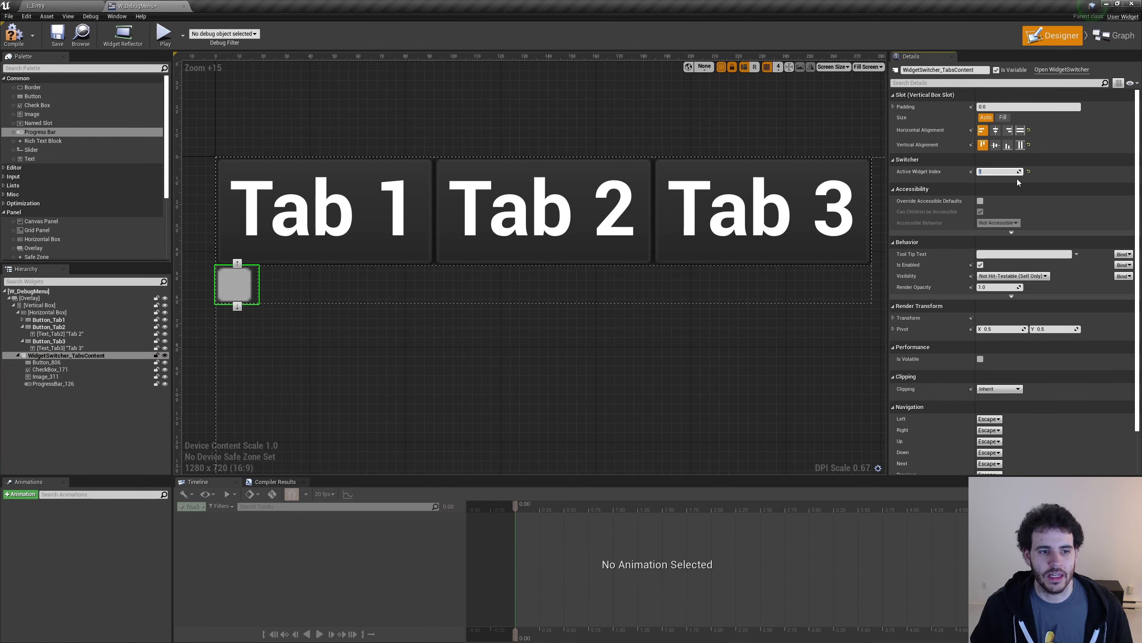
{"action": "type", "text": "2"}
{"action": "key", "text": "Return"}
{"action": "type", "text": "3"}
{"action": "key", "text": "Return"}
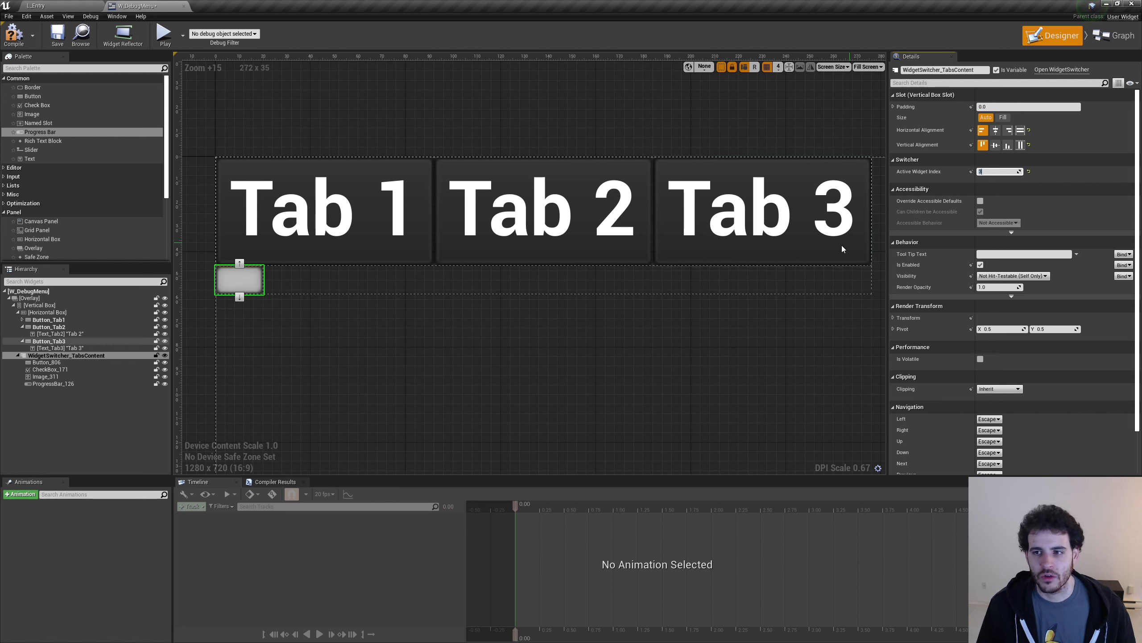
Preview the four switcher children again and set the Active Widget Index of WidgetSwitcher_TabsContent to 1.
{"action": "left_click", "coordinate": [41, 363]}
{"action": "left_click", "coordinate": [40, 369]}
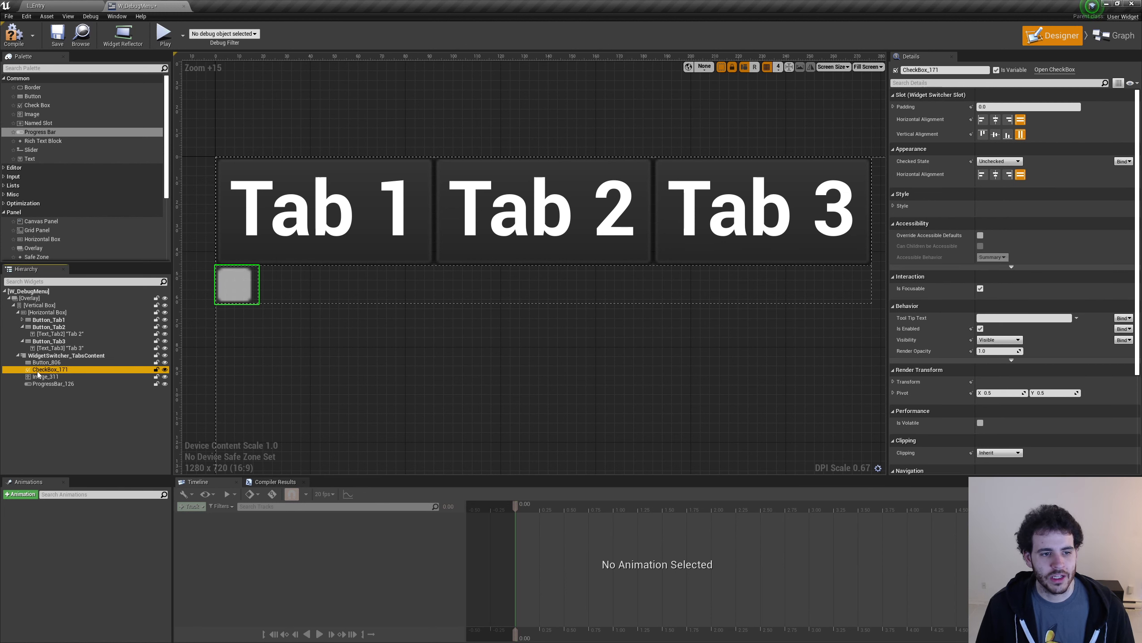
{"action": "left_click", "coordinate": [76, 377]}
{"action": "left_click", "coordinate": [64, 383]}
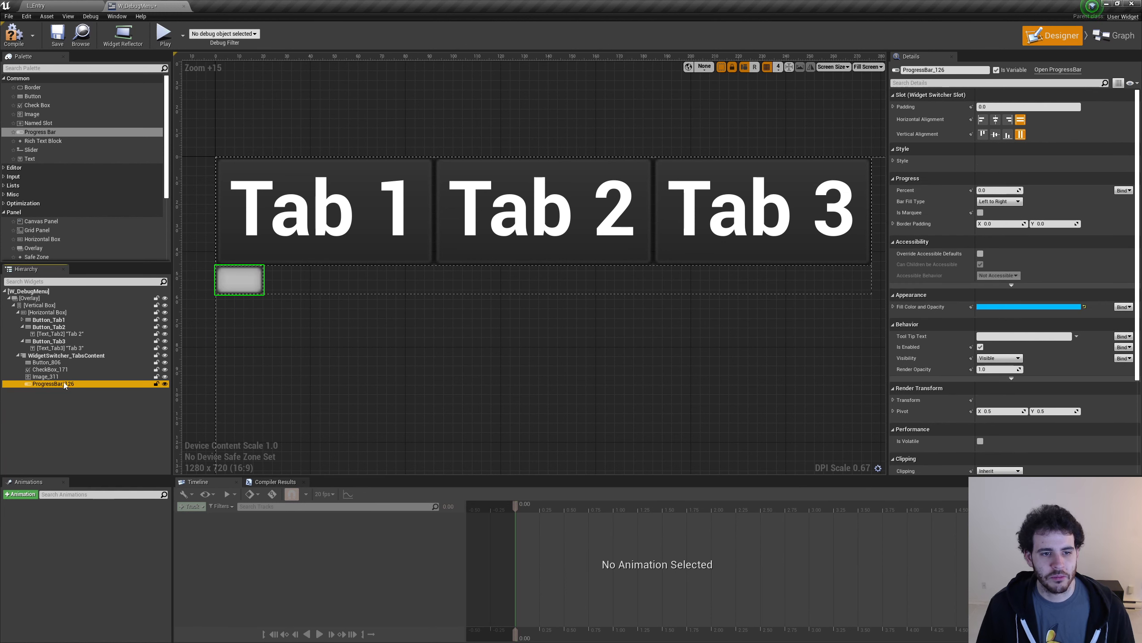
{"action": "left_click", "coordinate": [65, 356]}
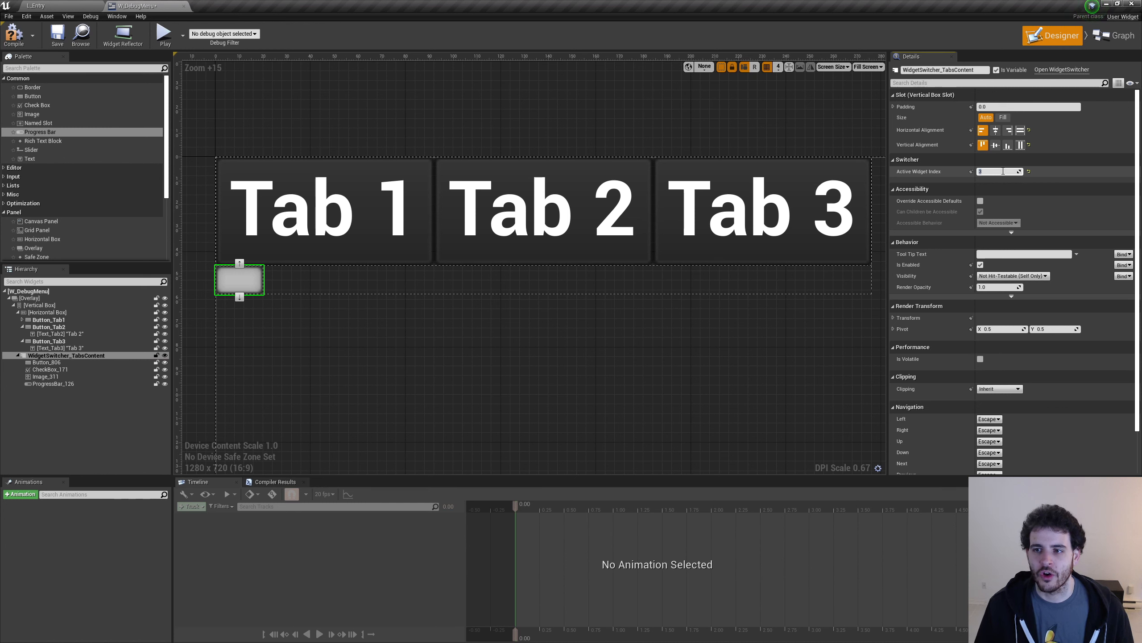
{"action": "key", "text": "Return"}
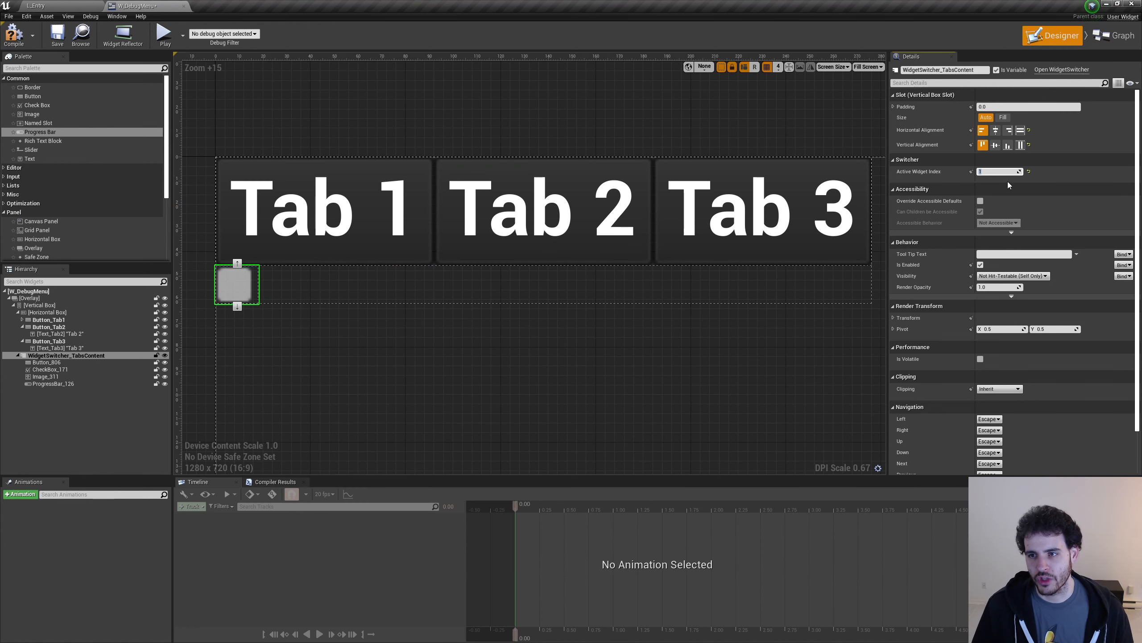
Try Active Widget Index 2 on WidgetSwitcher_TabsContent, and leave the Active Widget Index at 3.
{"action": "type", "text": "2"}
{"action": "key", "text": "Return"}
{"action": "type", "text": "3"}
{"action": "key", "text": "Return"}
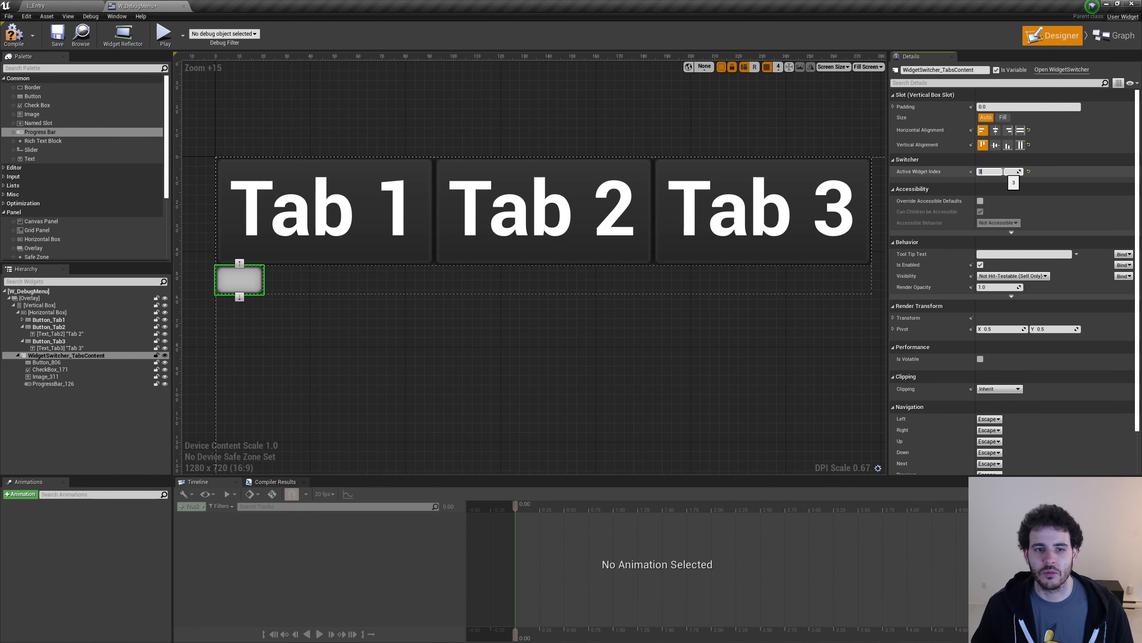
{"action": "left_click", "coordinate": [353, 136]}
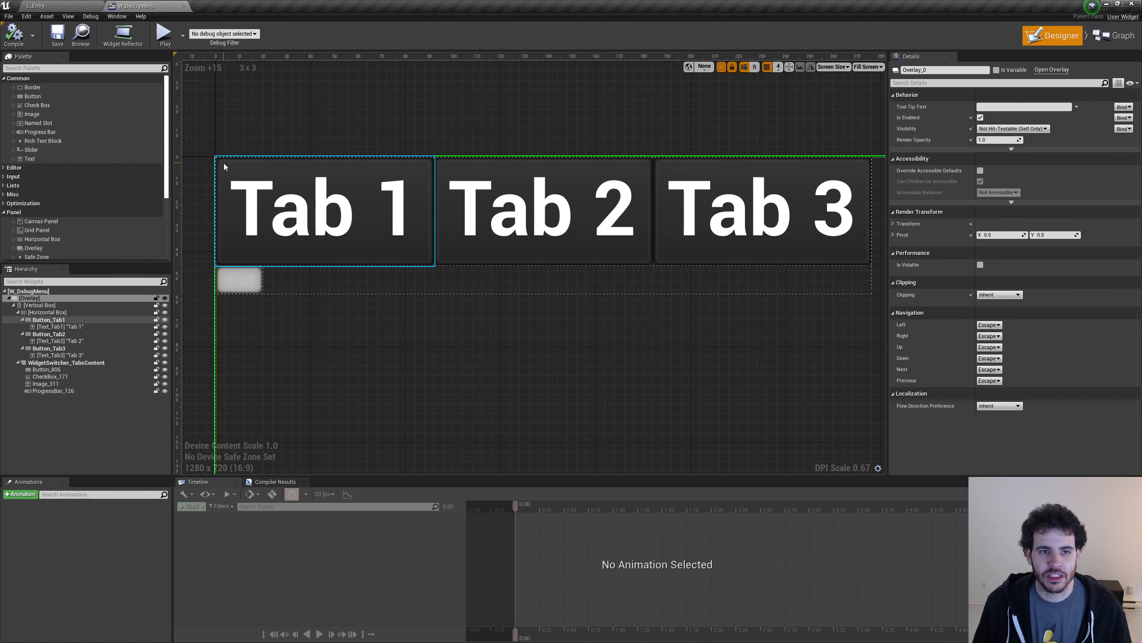
Add an On Clicked event for Button_Tab1 to the event graph.
{"action": "left_click", "coordinate": [242, 185]}
{"action": "scroll", "coordinate": [939, 235], "scroll_direction": "down", "scroll_amount": 5}
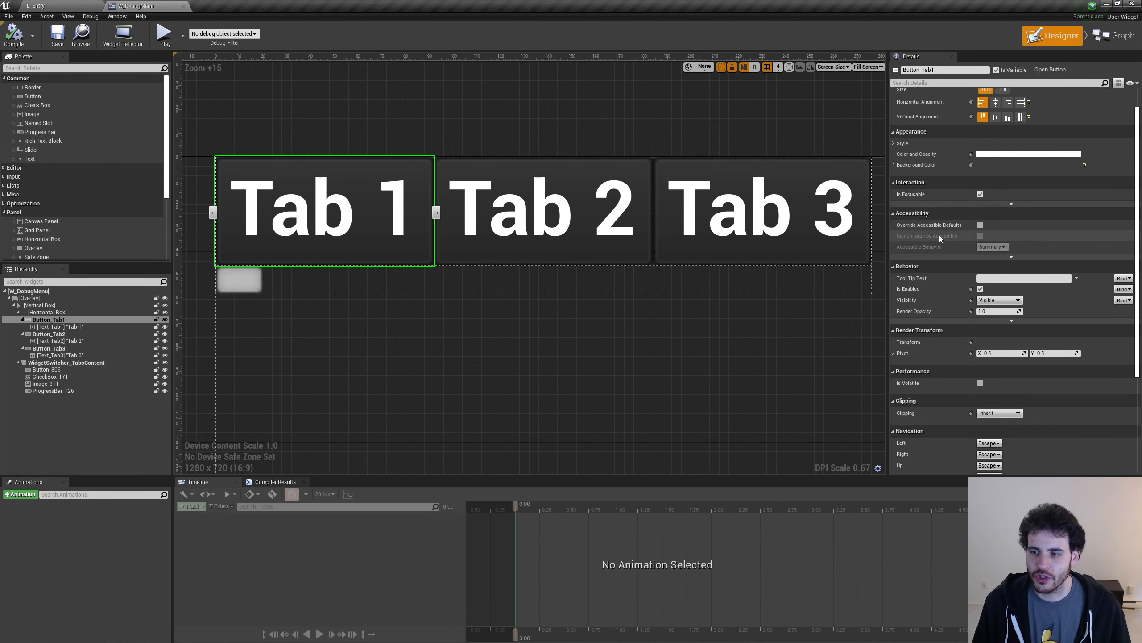
{"action": "scroll", "coordinate": [964, 222], "scroll_direction": "down", "scroll_amount": 2}
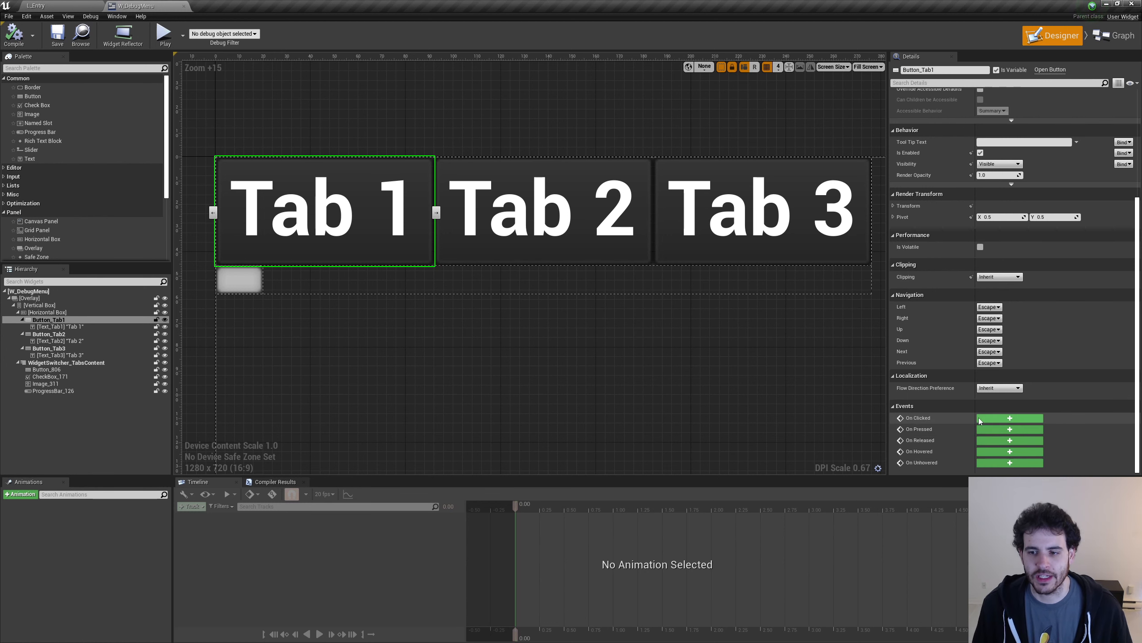
{"action": "left_click", "coordinate": [1010, 418]}
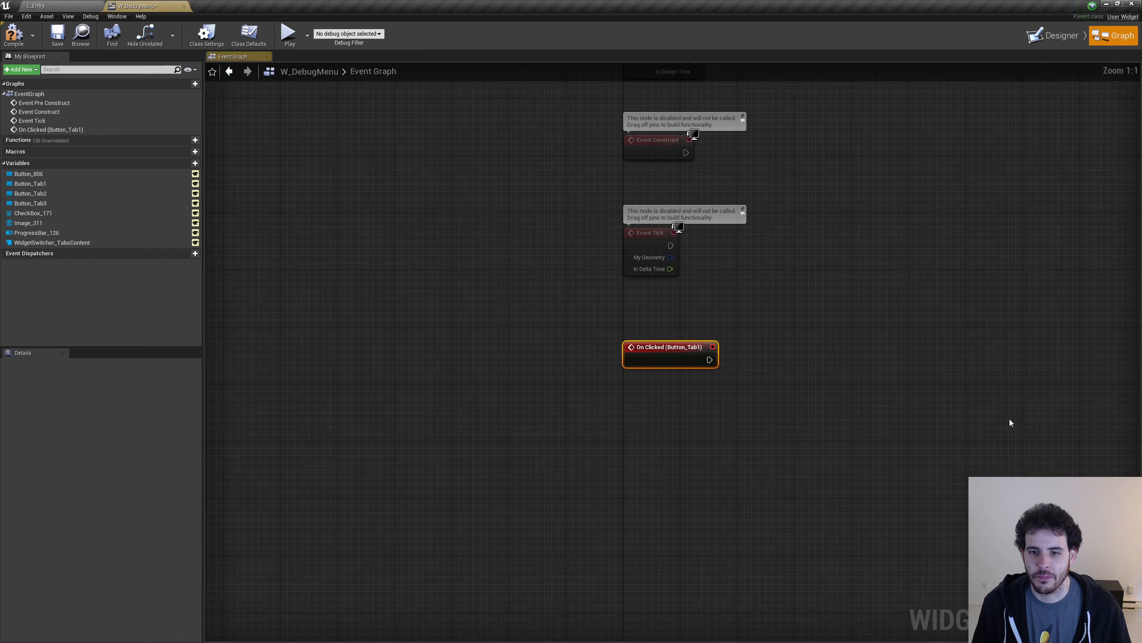
Return to the widget layout and add an On Clicked event for Button_Tab2.
{"action": "left_click", "coordinate": [1054, 36]}
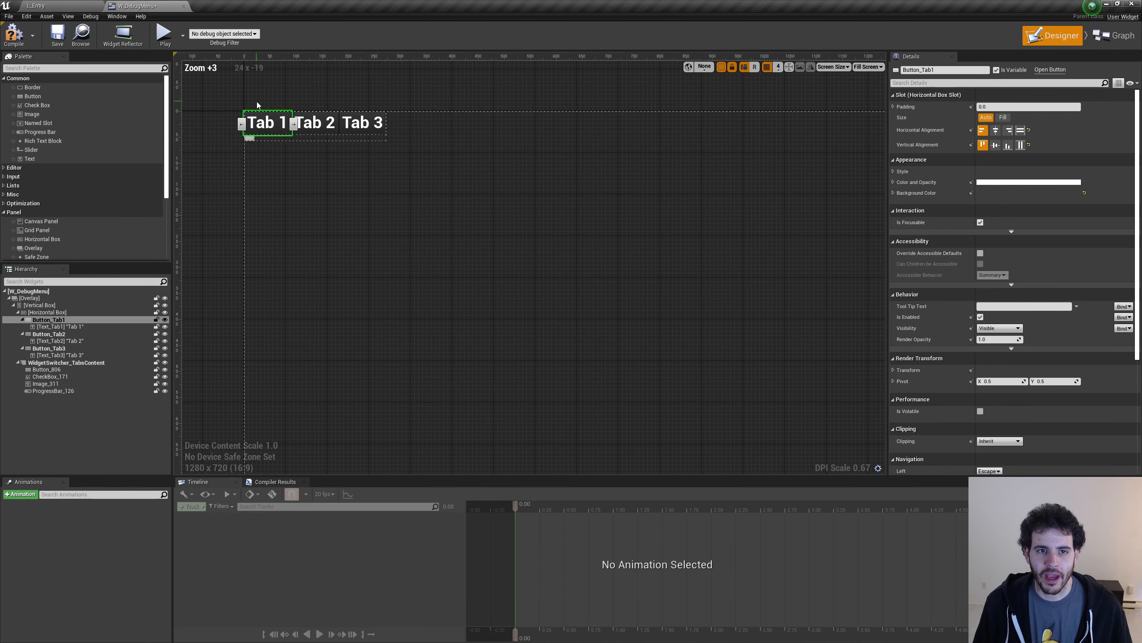
{"action": "scroll", "coordinate": [258, 105], "scroll_direction": "up", "scroll_amount": 10}
{"action": "left_click", "coordinate": [353, 118]}
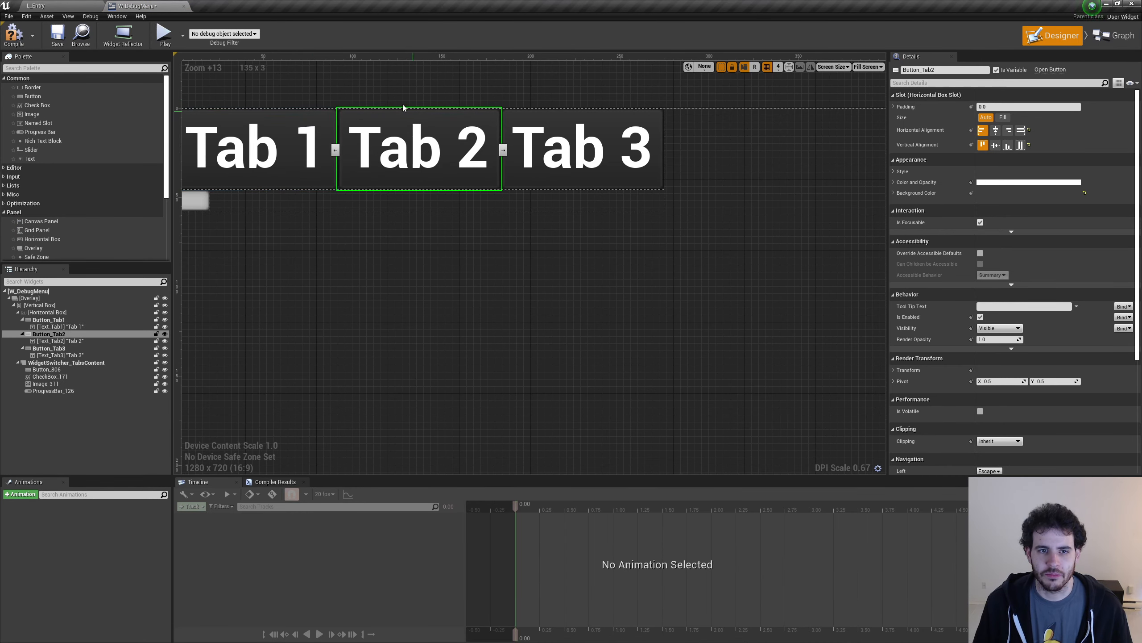
{"action": "scroll", "coordinate": [1077, 323], "scroll_direction": "down", "scroll_amount": 4}
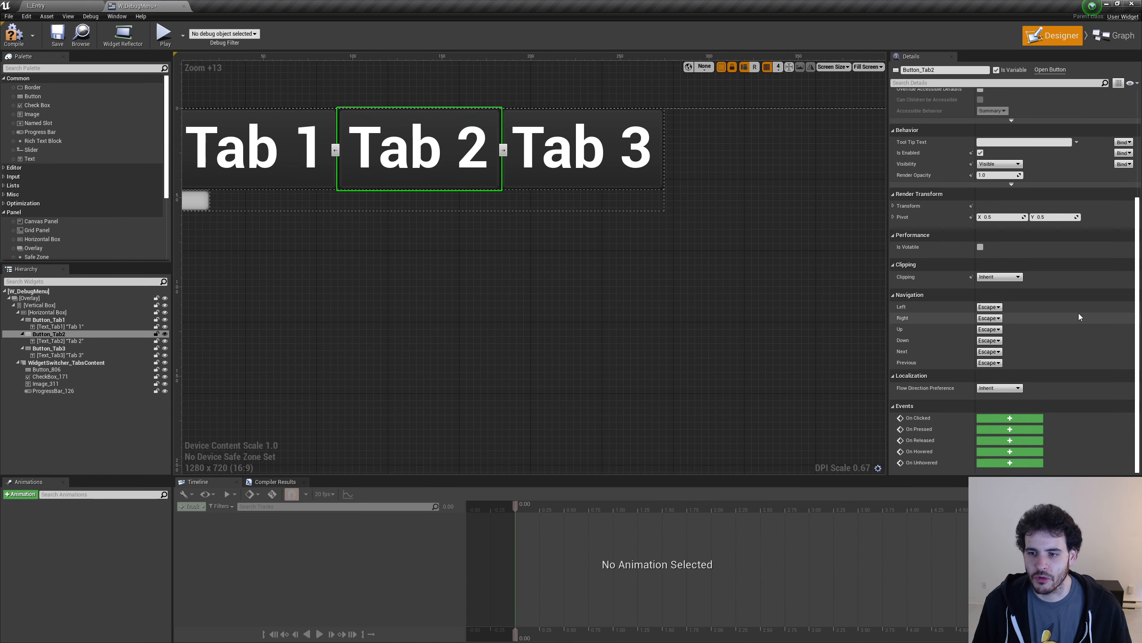
{"action": "left_click", "coordinate": [999, 420]}
Return to the widget layout and add an On Clicked event for Button_Tab3.
{"action": "left_click", "coordinate": [1054, 37]}
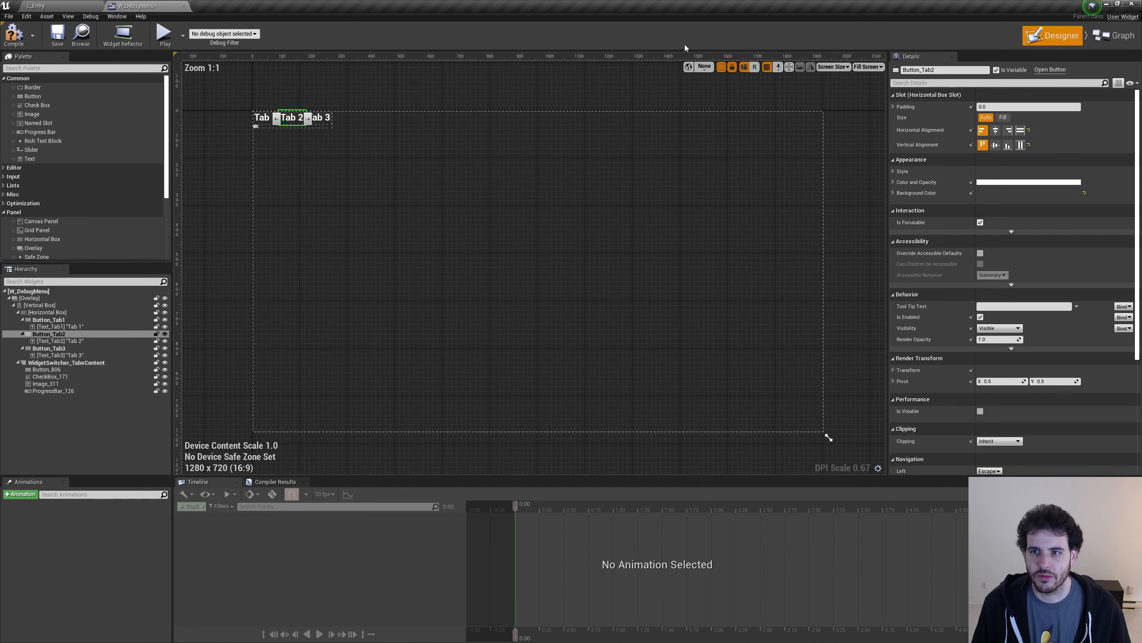
{"action": "left_click", "coordinate": [335, 149]}
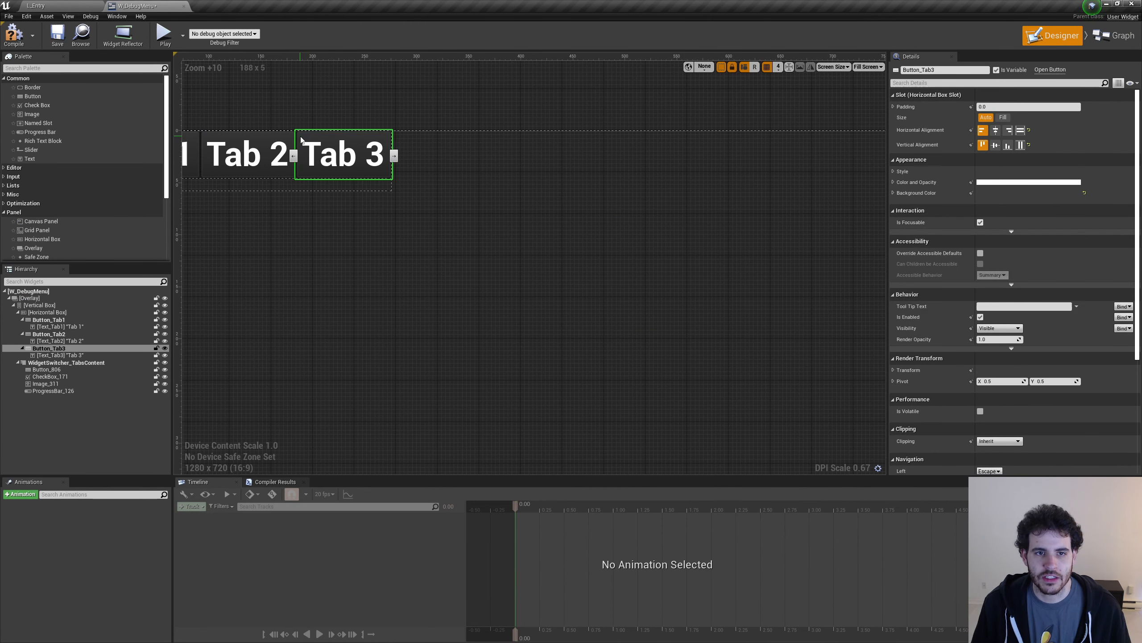
{"action": "scroll", "coordinate": [1009, 350], "scroll_direction": "down", "scroll_amount": 5}
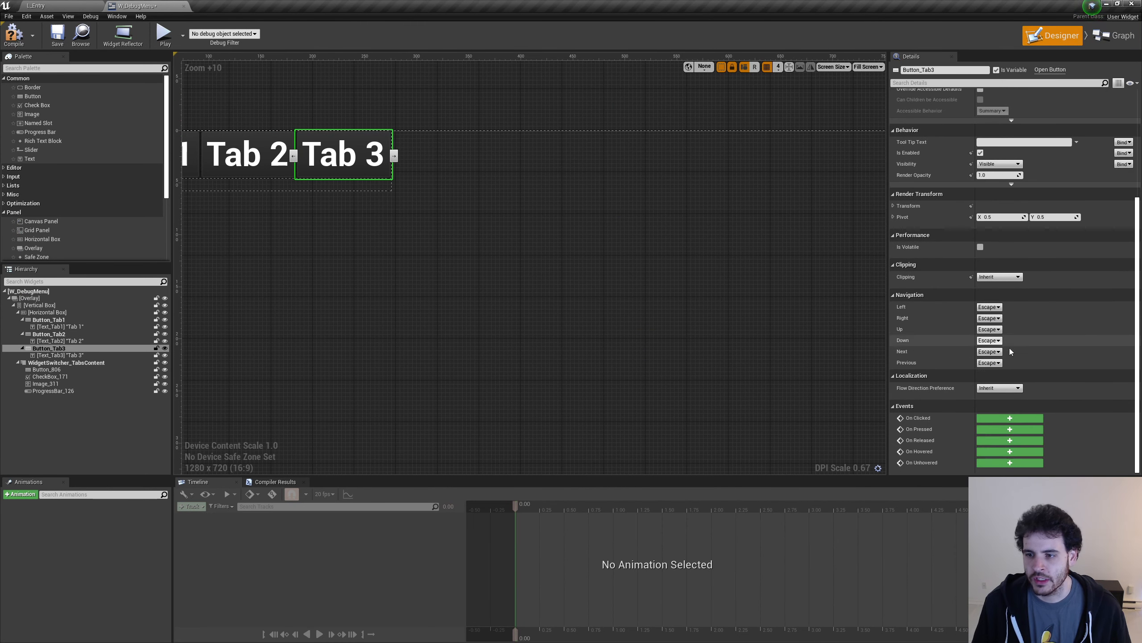
{"action": "left_click", "coordinate": [1009, 418]}
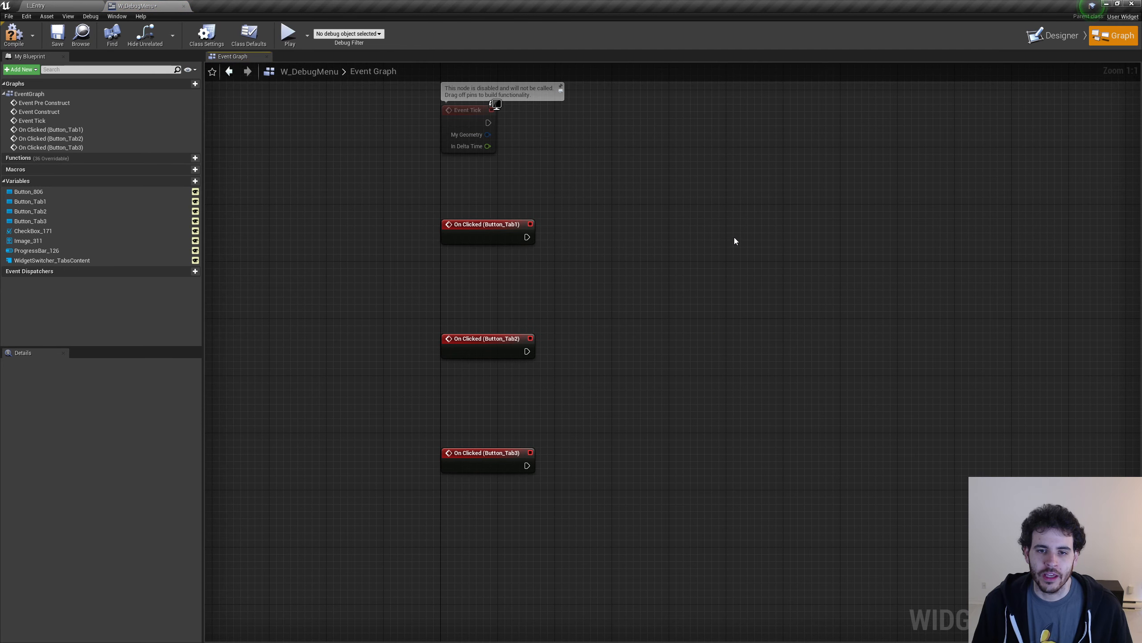
{"action": "left_click_drag", "start_coordinate": [721, 202], "coordinate": [425, 535]}
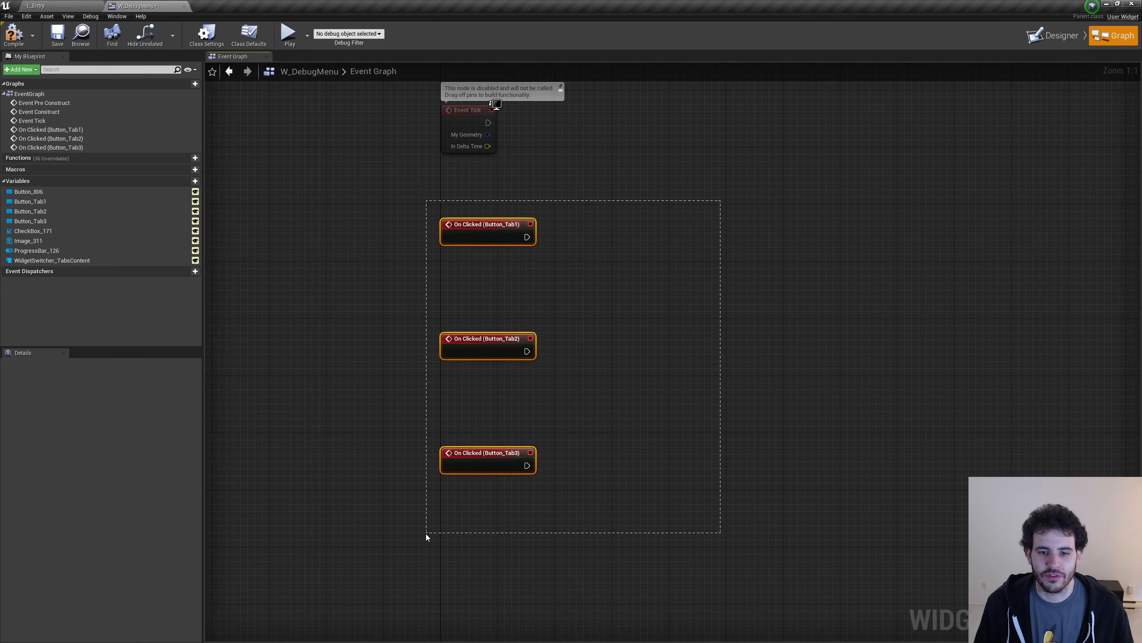
{"action": "left_click", "coordinate": [421, 498]}
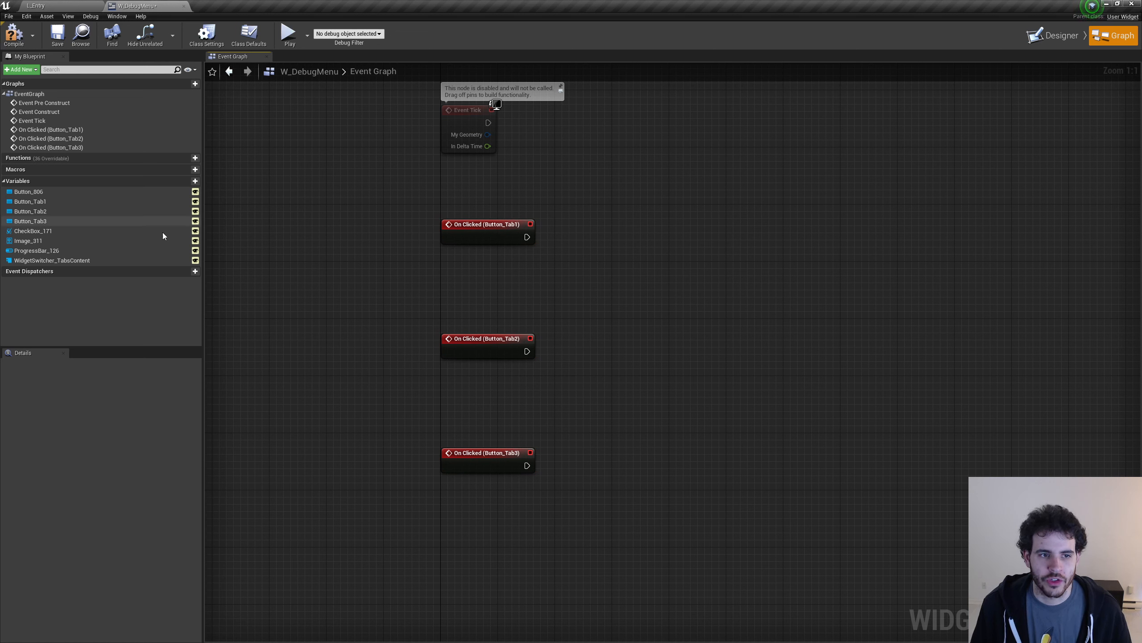
Place a WidgetSwitcher_TabsContent getter below On Clicked (Button_Tab1) and create a Set Active Widget Index node from it.
{"action": "left_click", "coordinate": [66, 261]}
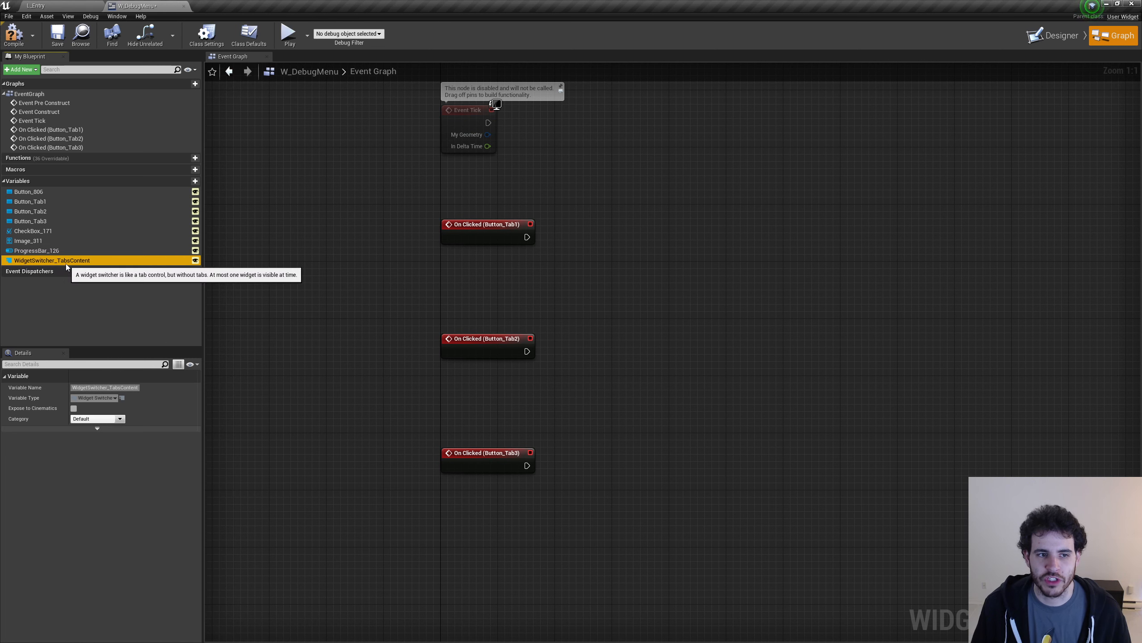
{"action": "left_click_drag", "start_coordinate": [106, 263], "coordinate": [462, 272]}
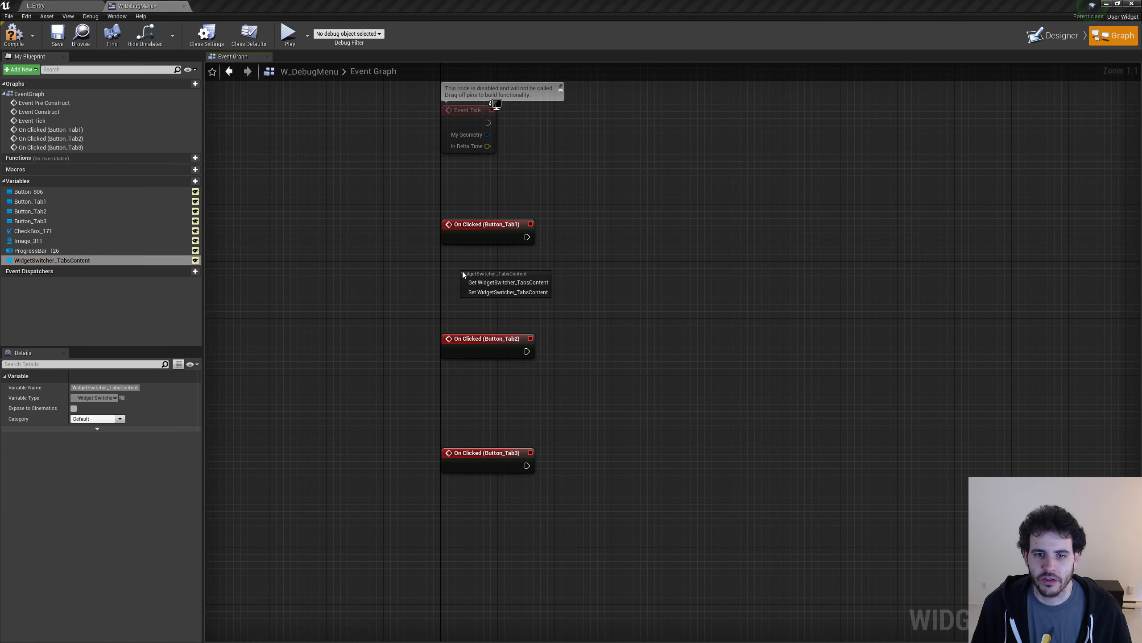
{"action": "left_click", "coordinate": [489, 282]}
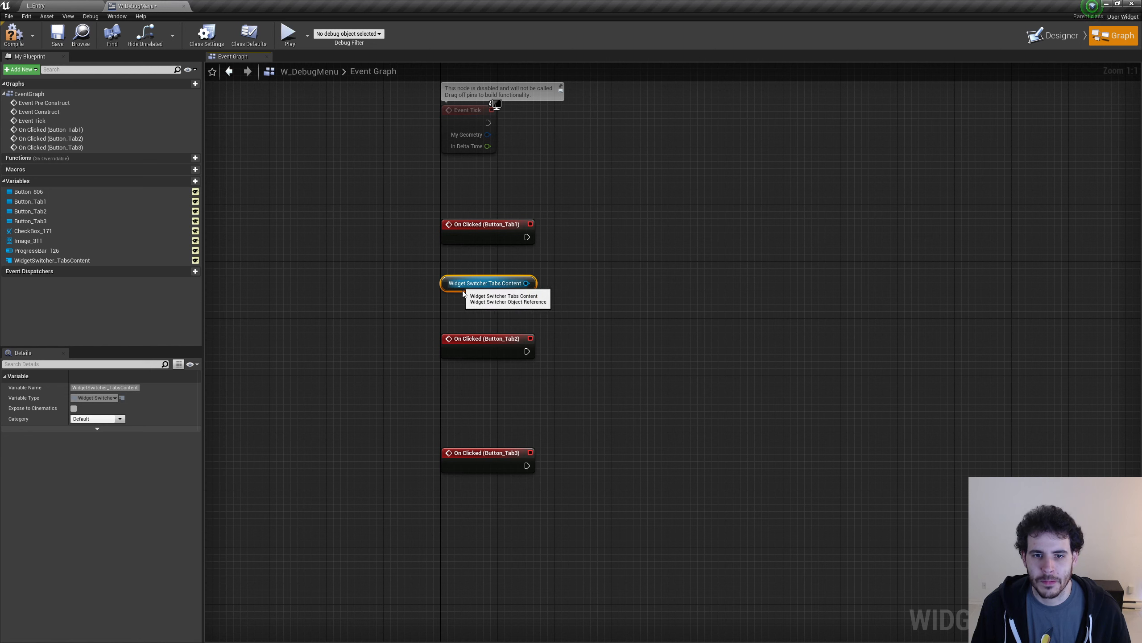
{"action": "left_click_drag", "start_coordinate": [534, 283], "coordinate": [607, 247]}
{"action": "type", "text": "set index"}
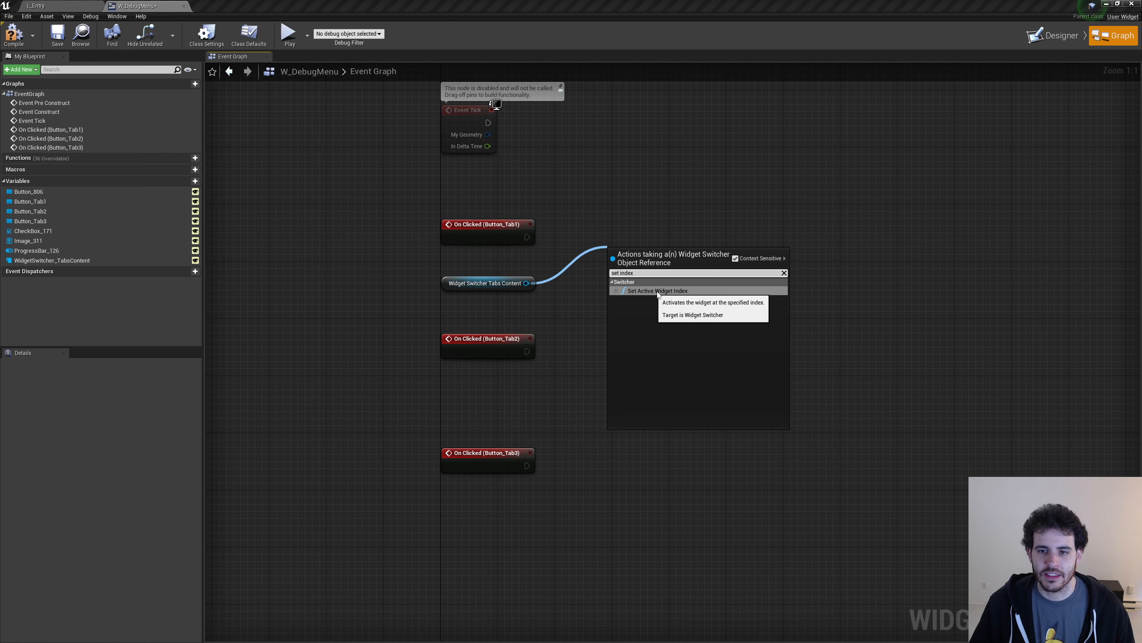
{"action": "left_click", "coordinate": [679, 291]}
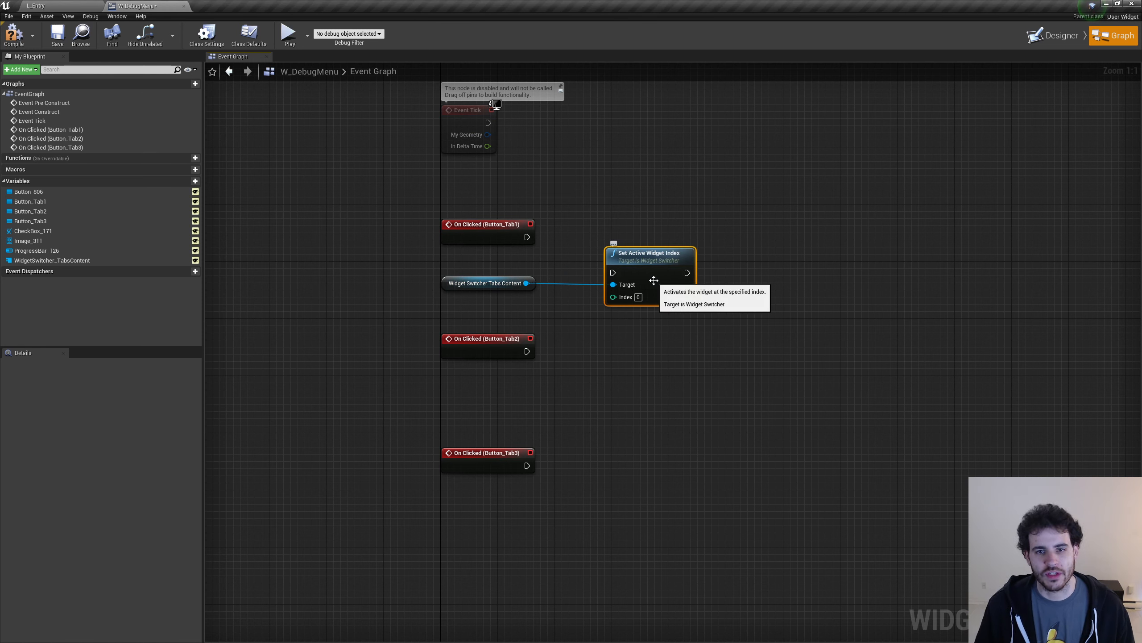
Align Set Active Widget Index with On Clicked (Button_Tab1), connect their execution pins and set Index to 1.
{"action": "left_click_drag", "start_coordinate": [633, 290], "coordinate": [618, 254]}
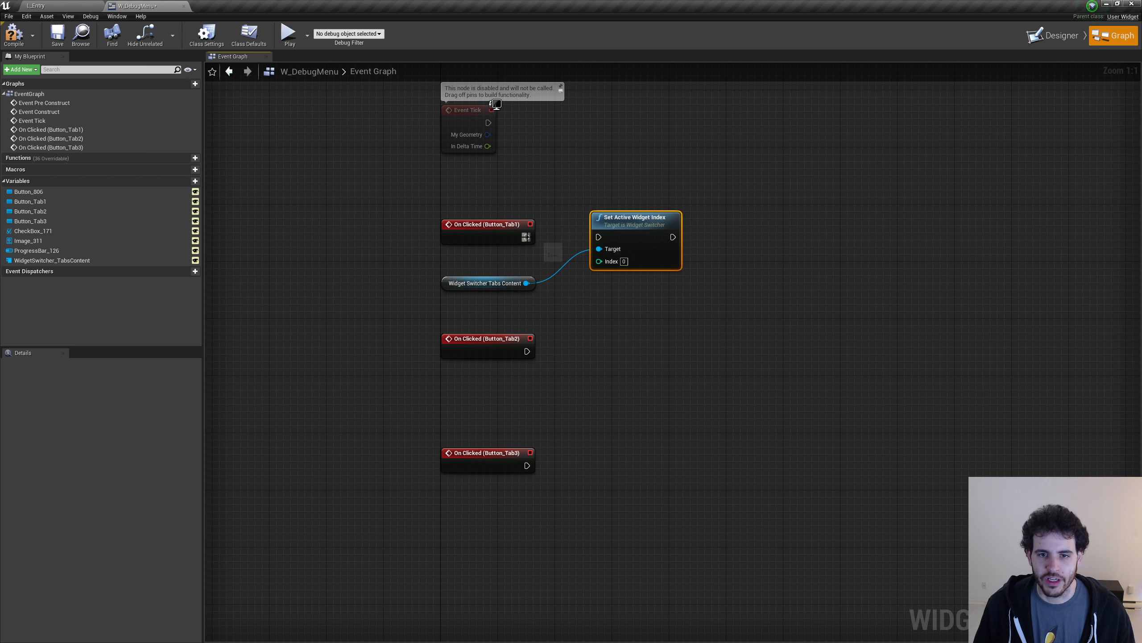
{"action": "left_click_drag", "start_coordinate": [527, 237], "coordinate": [598, 236]}
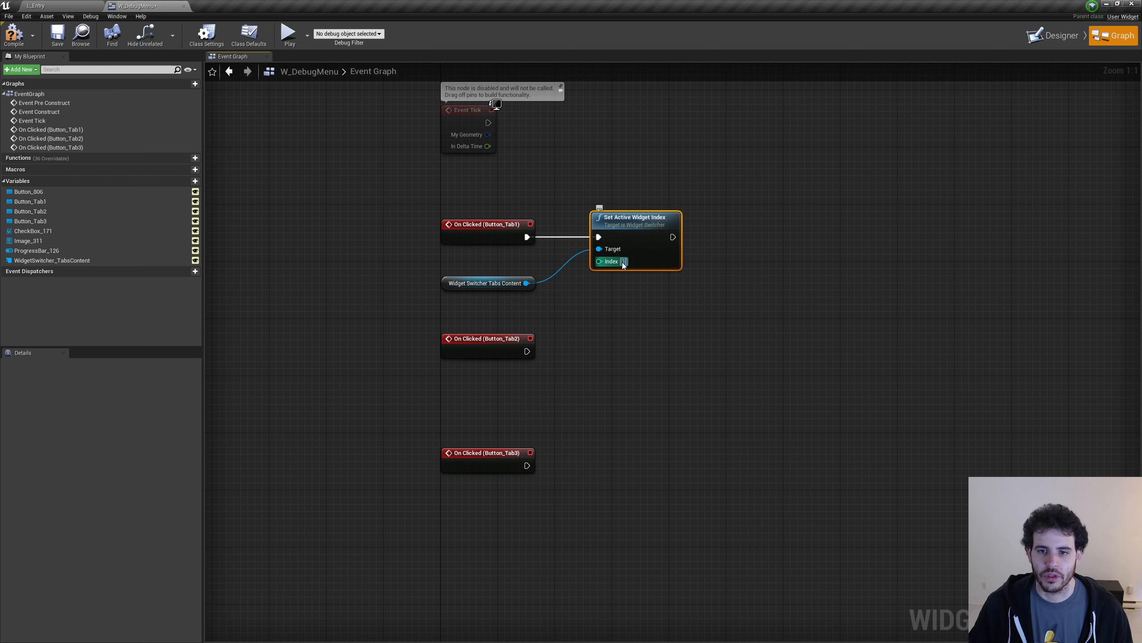
{"action": "left_click", "coordinate": [600, 320]}
Duplicate the switcher getter and Set Active Widget Index for On Clicked (Button_Tab2), connect them and set Index to 2.
{"action": "left_click_drag", "start_coordinate": [653, 288], "coordinate": [511, 272]}
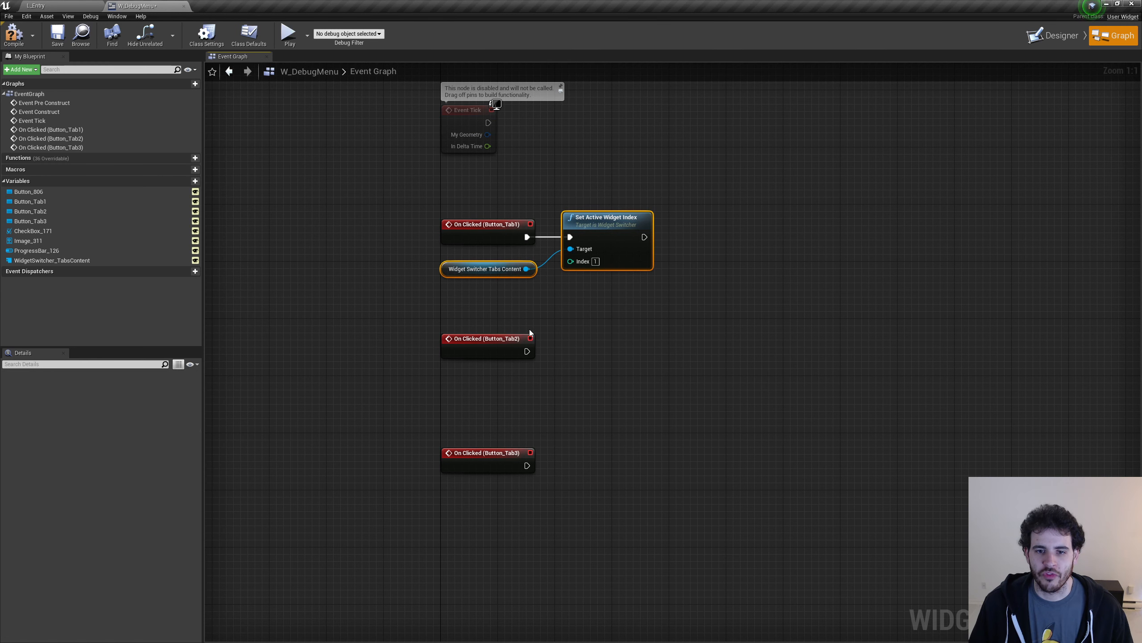
{"action": "key", "text": "ctrl+v"}
{"action": "left_click_drag", "start_coordinate": [619, 359], "coordinate": [564, 351]}
{"action": "left_click", "coordinate": [588, 375]}
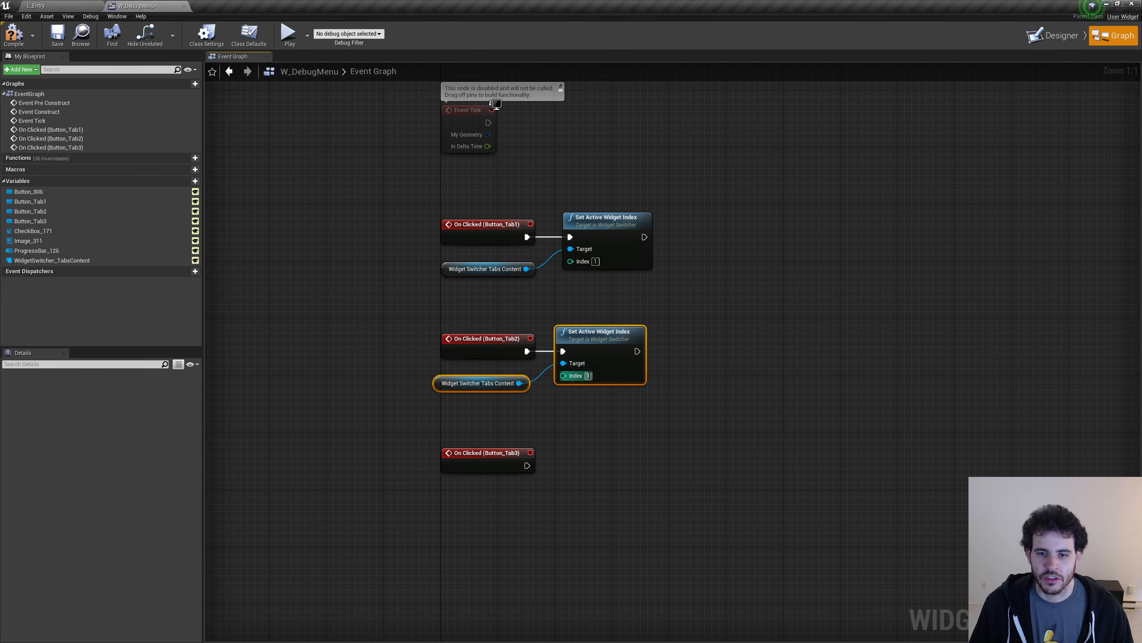
{"action": "left_click", "coordinate": [656, 442]}
Duplicate the switcher getter and Set Active Widget Index for On Clicked (Button_Tab3), connect them and set Index to 3.
{"action": "left_click_drag", "start_coordinate": [648, 435], "coordinate": [517, 376]}
{"action": "key", "text": "ctrl+c"}
{"action": "key", "text": "ctrl+v"}
{"action": "left_click_drag", "start_coordinate": [604, 472], "coordinate": [596, 445]}
{"action": "left_click_drag", "start_coordinate": [527, 465], "coordinate": [561, 468]}
{"action": "left_click", "coordinate": [596, 489]}
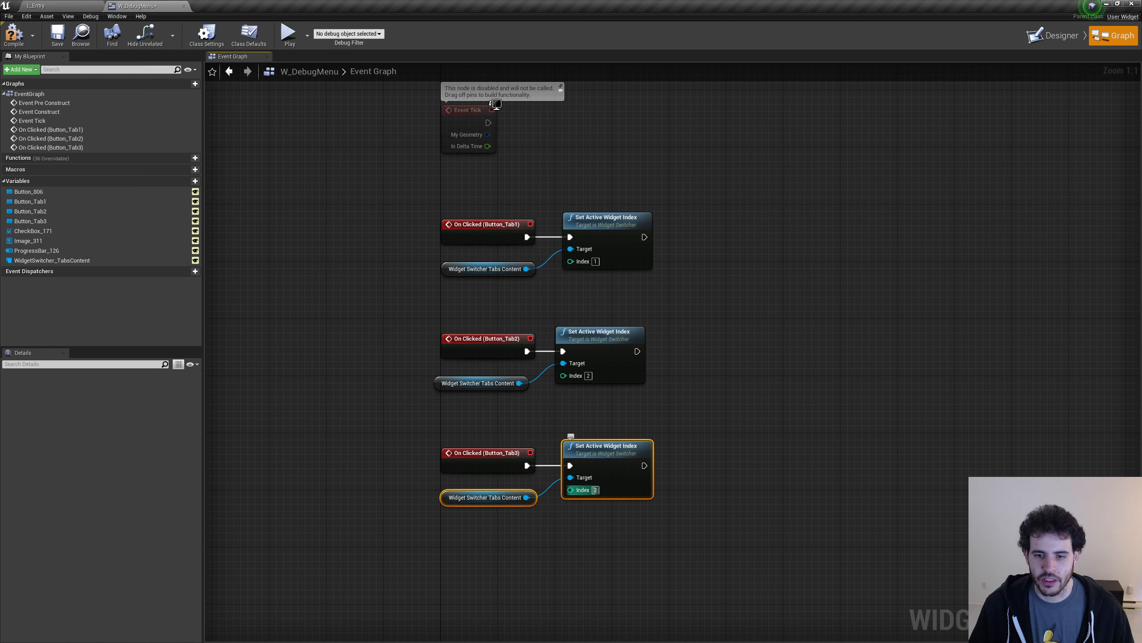
{"action": "type", "text": "3"}
{"action": "left_click", "coordinate": [727, 529]}
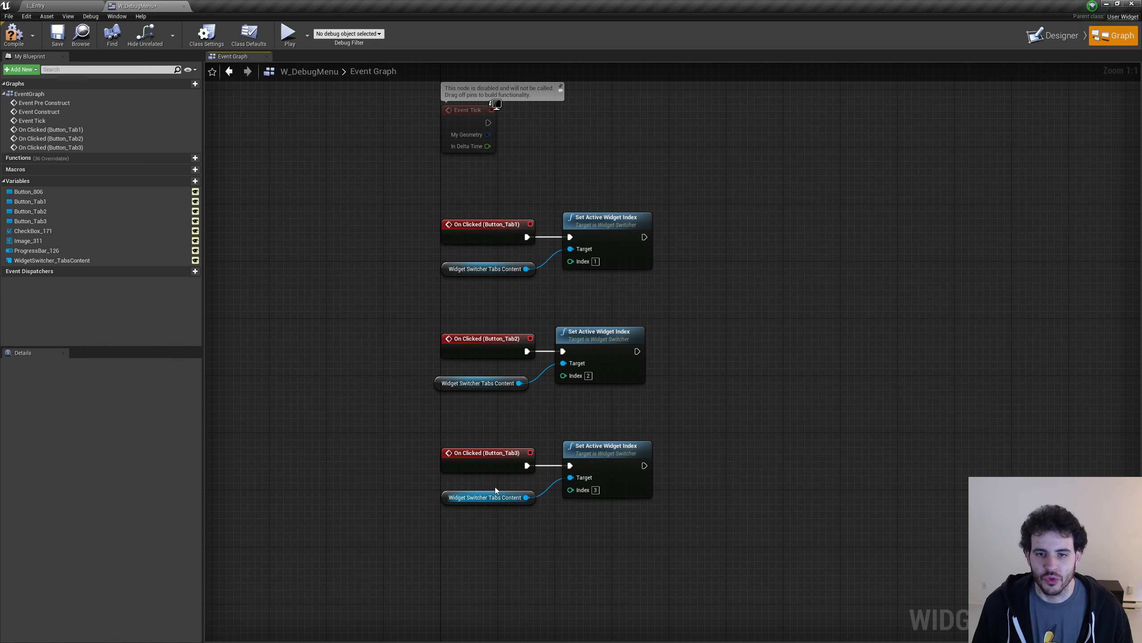
Compile and save W_DebugMenu, and start playing the L_Entry level.
{"action": "left_click", "coordinate": [15, 35]}
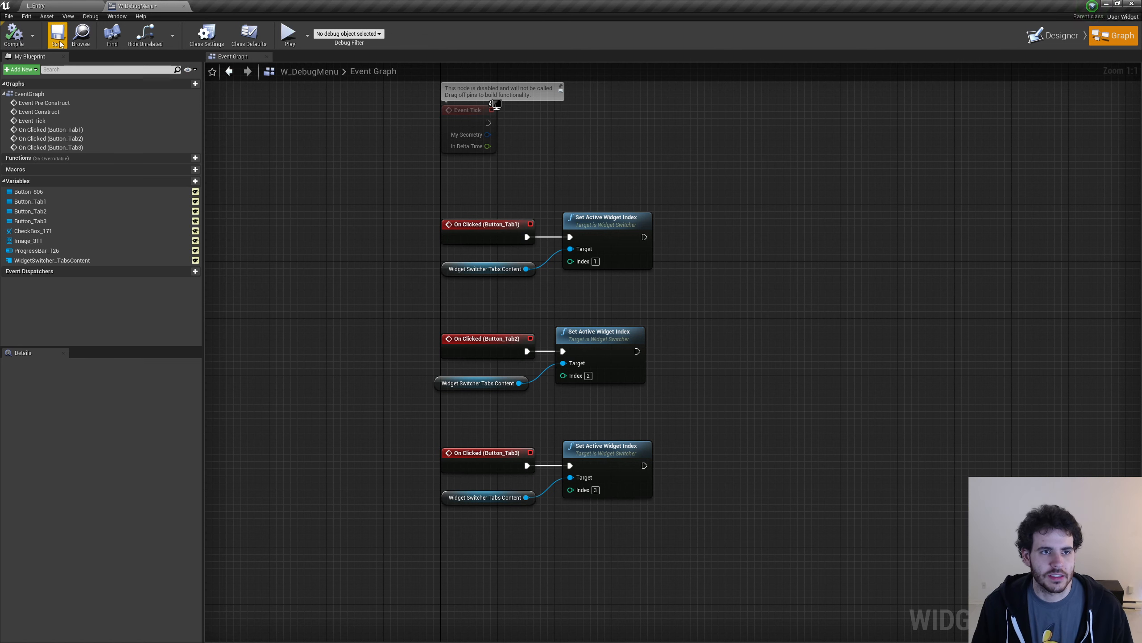
{"action": "left_click", "coordinate": [44, 5]}
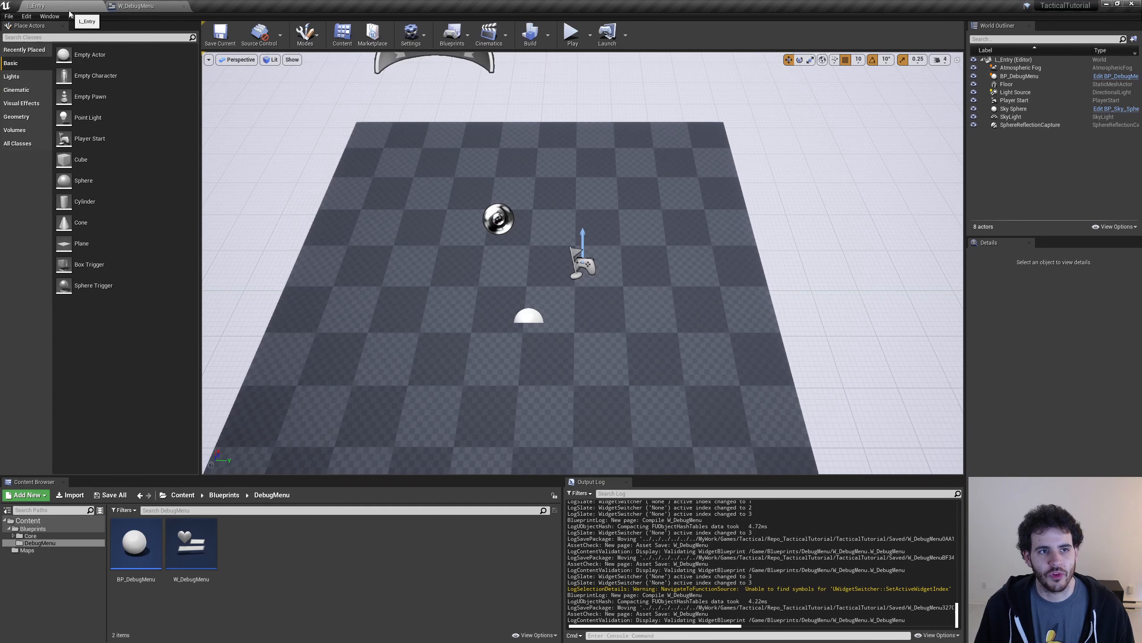
{"action": "left_click", "coordinate": [571, 33]}
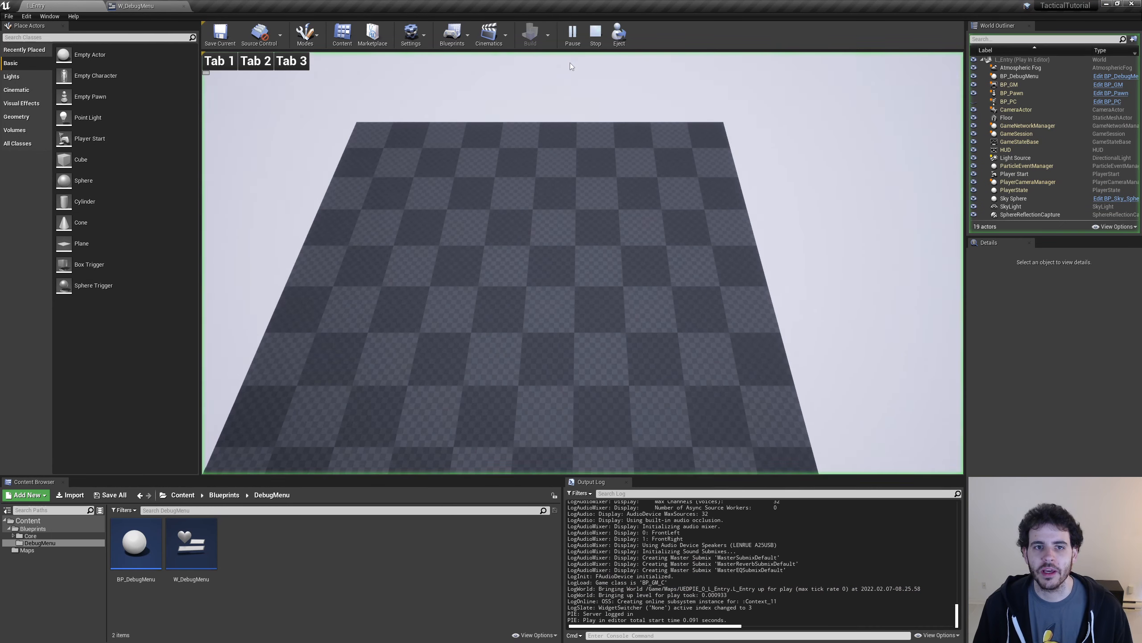
Test the debug menu in the running game by switching to Tab 1, Tab 2 and Tab 3 in turn.
{"action": "left_click", "coordinate": [206, 74]}
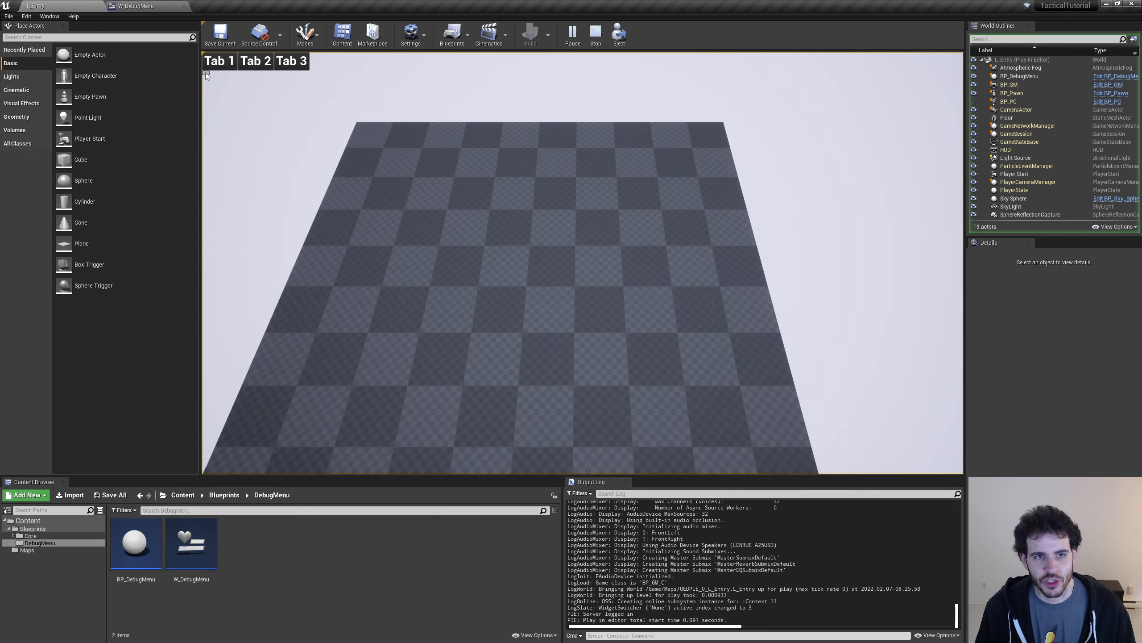
{"action": "left_click", "coordinate": [225, 71]}
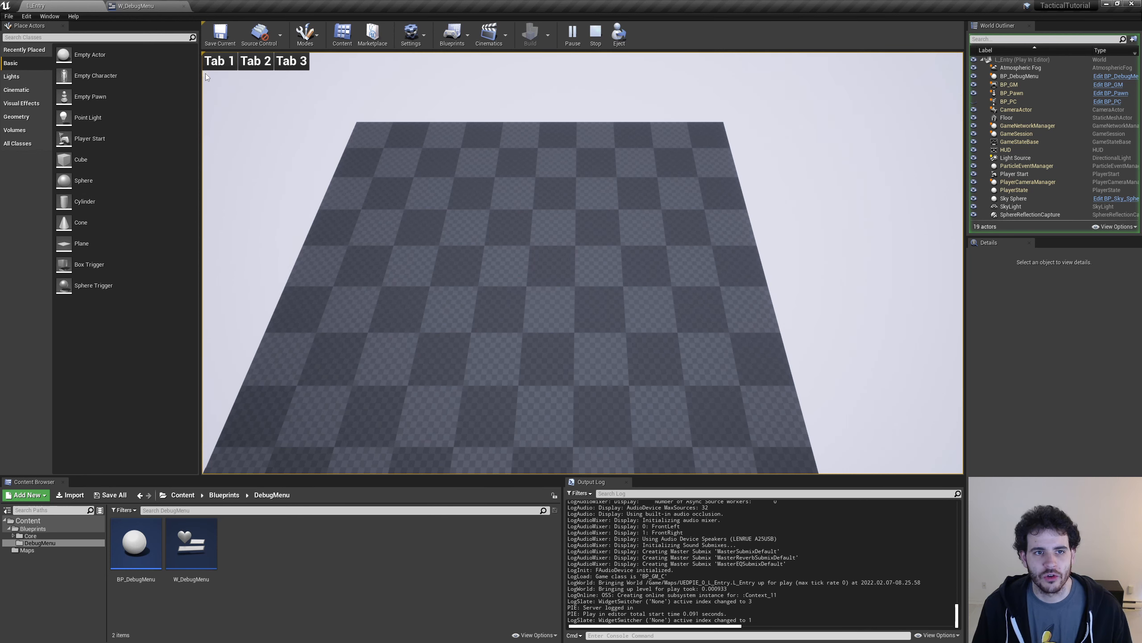
{"action": "left_click", "coordinate": [264, 64]}
{"action": "left_click", "coordinate": [283, 67]}
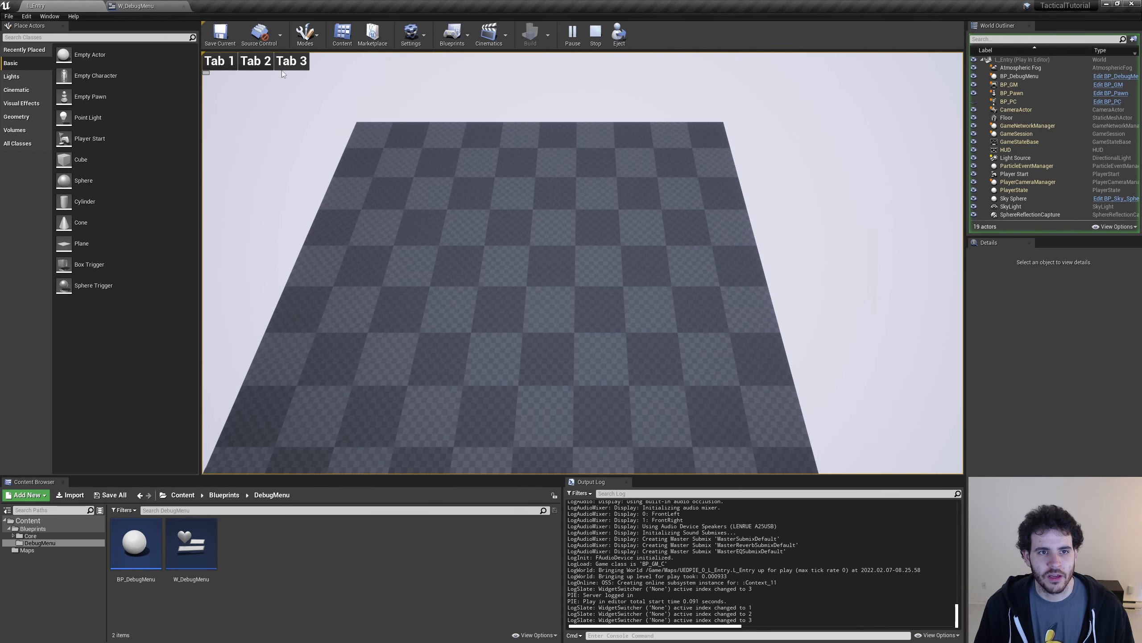
Move the camera past the edge of the floor and cycle repeatedly through Tab 1, Tab 2 and Tab 3 to check their content.
{"action": "key", "text": "d"}
{"action": "key", "text": "s"}
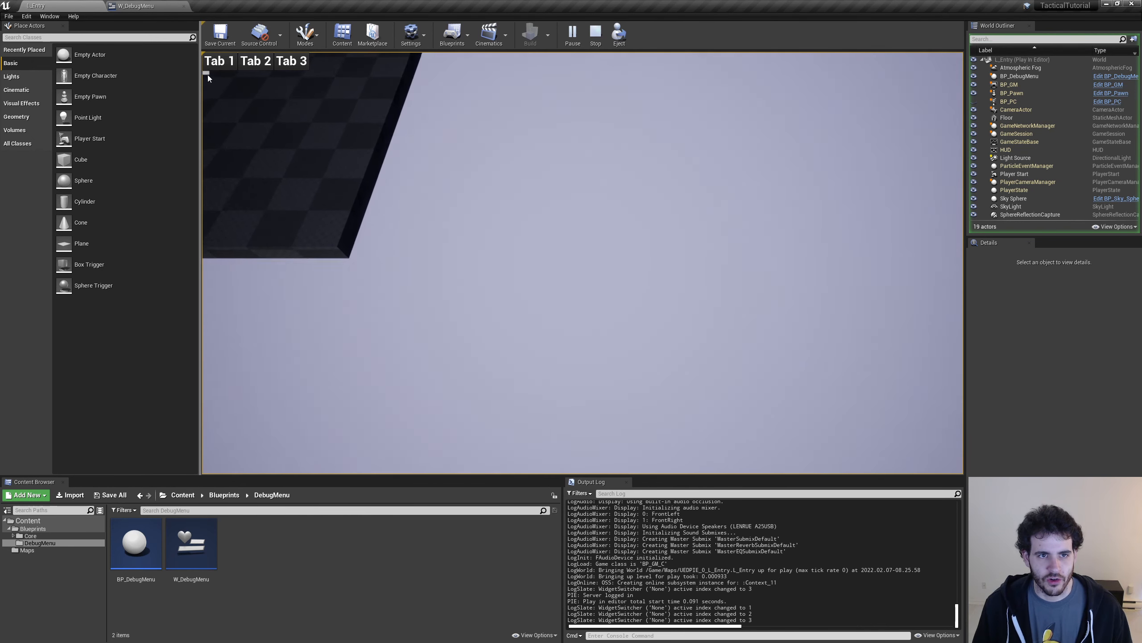
{"action": "left_click", "coordinate": [216, 66]}
{"action": "left_click", "coordinate": [248, 64]}
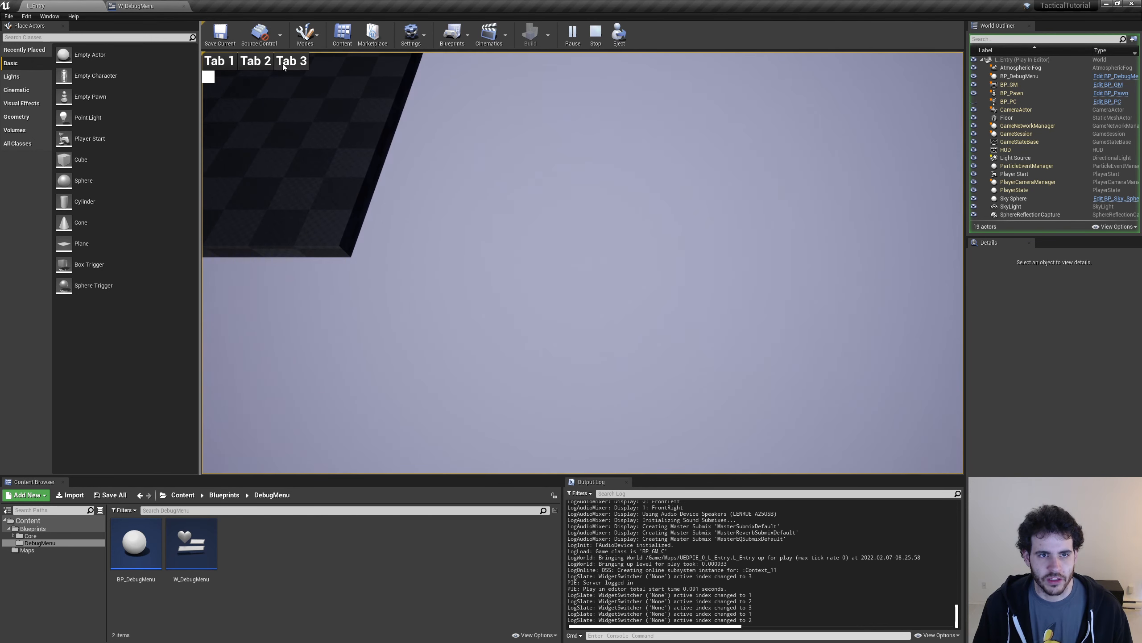
{"action": "left_click", "coordinate": [284, 64]}
{"action": "left_click", "coordinate": [213, 65]}
{"action": "left_click", "coordinate": [252, 61]}
{"action": "left_click", "coordinate": [285, 64]}
{"action": "left_click", "coordinate": [209, 62]}
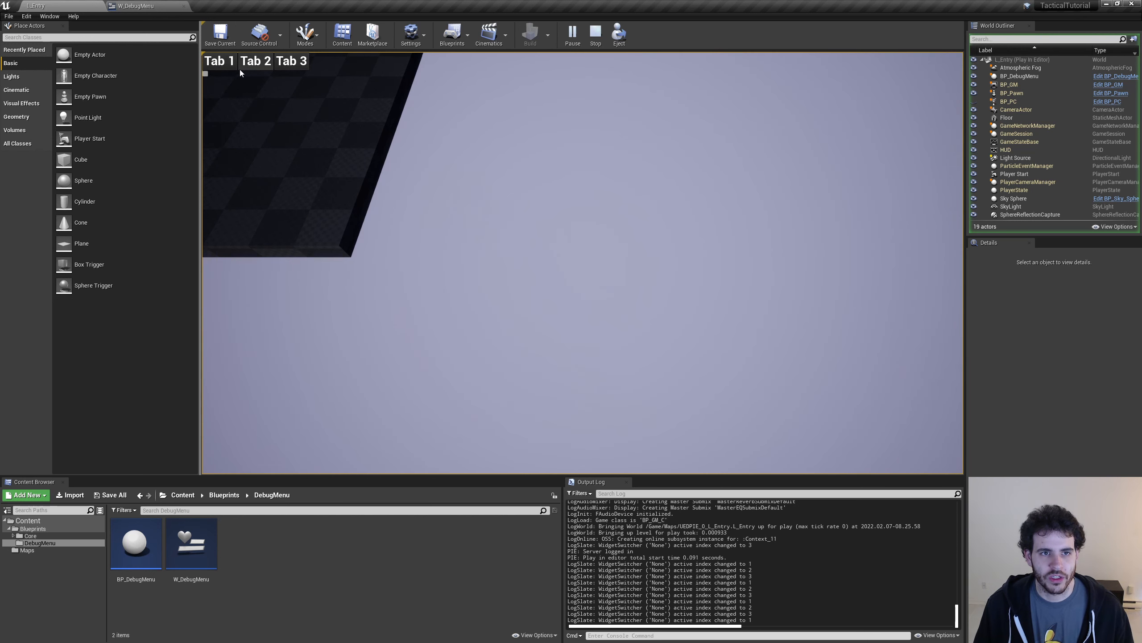
{"action": "left_click", "coordinate": [245, 67]}
{"action": "left_click", "coordinate": [284, 63]}
{"action": "left_click", "coordinate": [252, 64]}
{"action": "left_click", "coordinate": [215, 66]}
{"action": "left_click", "coordinate": [253, 63]}
{"action": "left_click", "coordinate": [285, 62]}
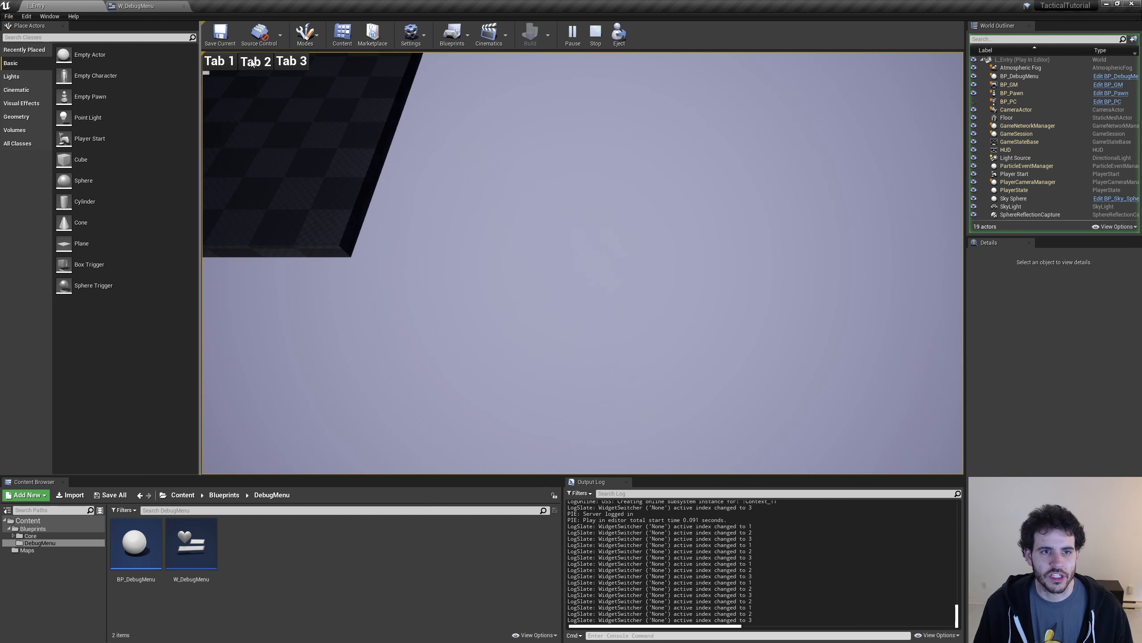
Switch through Tab 2, Tab 1, Tab 2 and Tab 3 again in the running game, and stop playing.
{"action": "left_click", "coordinate": [249, 63]}
{"action": "left_click", "coordinate": [218, 62]}
{"action": "left_click", "coordinate": [253, 61]}
{"action": "left_click", "coordinate": [288, 61]}
{"action": "key", "text": "Escape"}
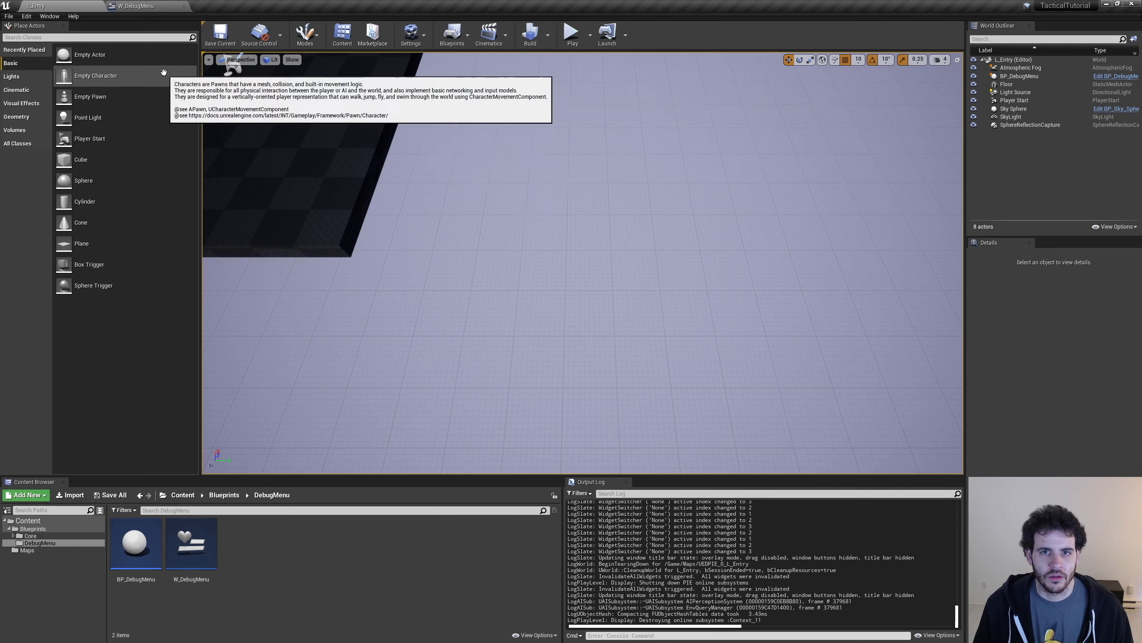
In the W_DebugMenu designer, delete the button, check box, image and progress bar from WidgetSwitcher_TabsContent.
{"action": "left_click", "coordinate": [136, 5]}
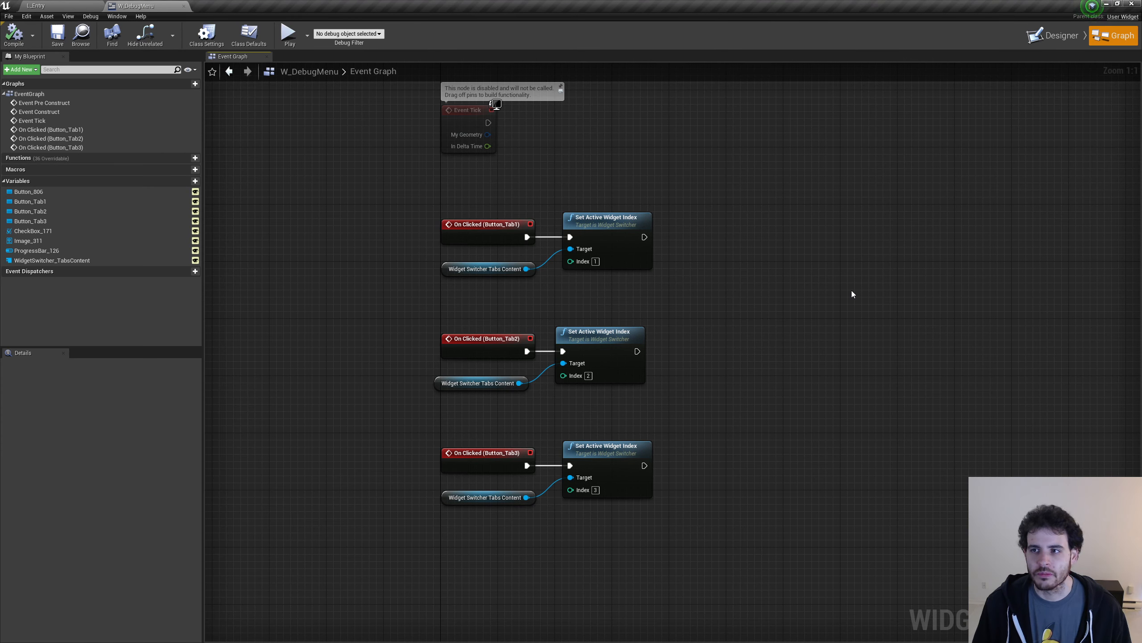
{"action": "left_click", "coordinate": [1052, 36]}
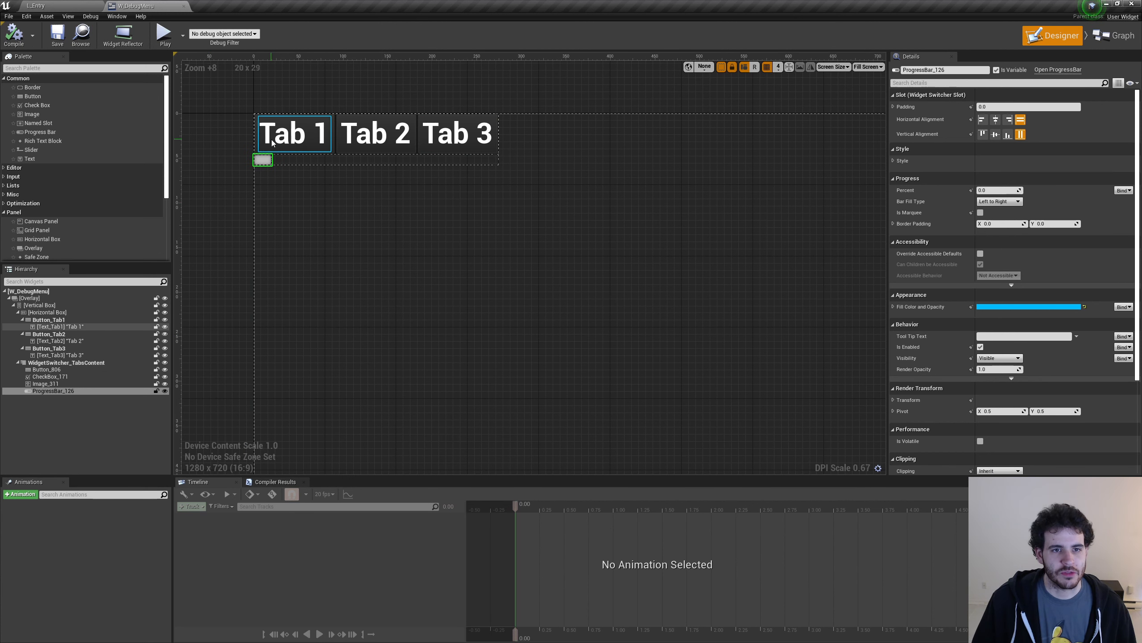
{"action": "left_click", "coordinate": [52, 370]}
{"action": "left_click", "coordinate": [58, 390], "text": "shift"}
{"action": "key", "text": "Delete"}
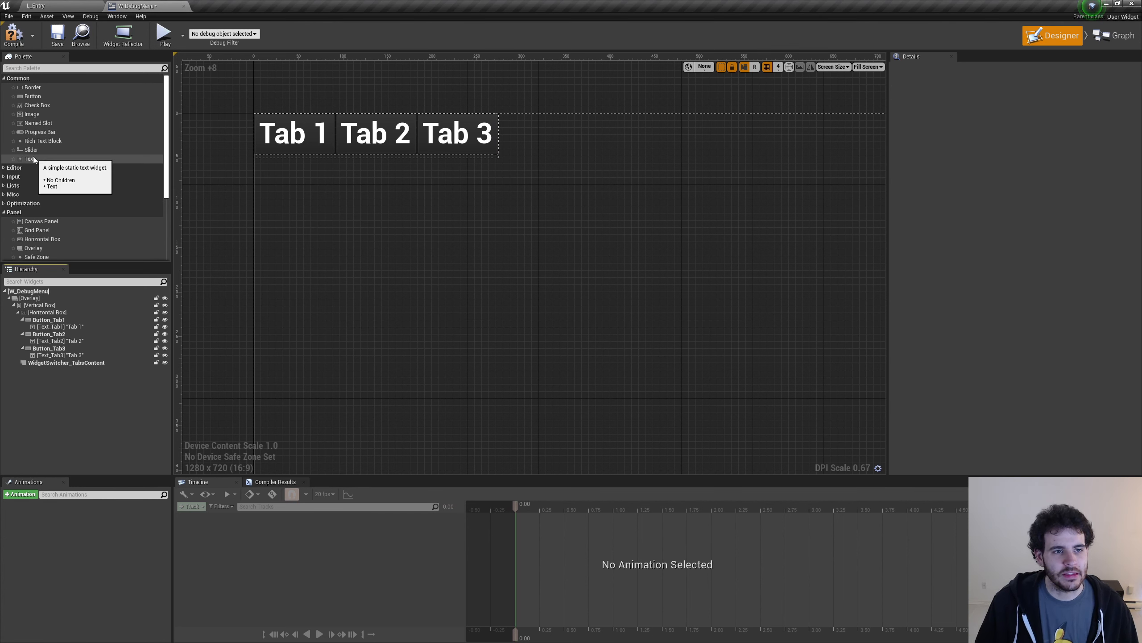
Add a Text widget inside WidgetSwitcher_TabsContent and duplicate it three times.
{"action": "left_click_drag", "start_coordinate": [33, 156], "coordinate": [56, 369]}
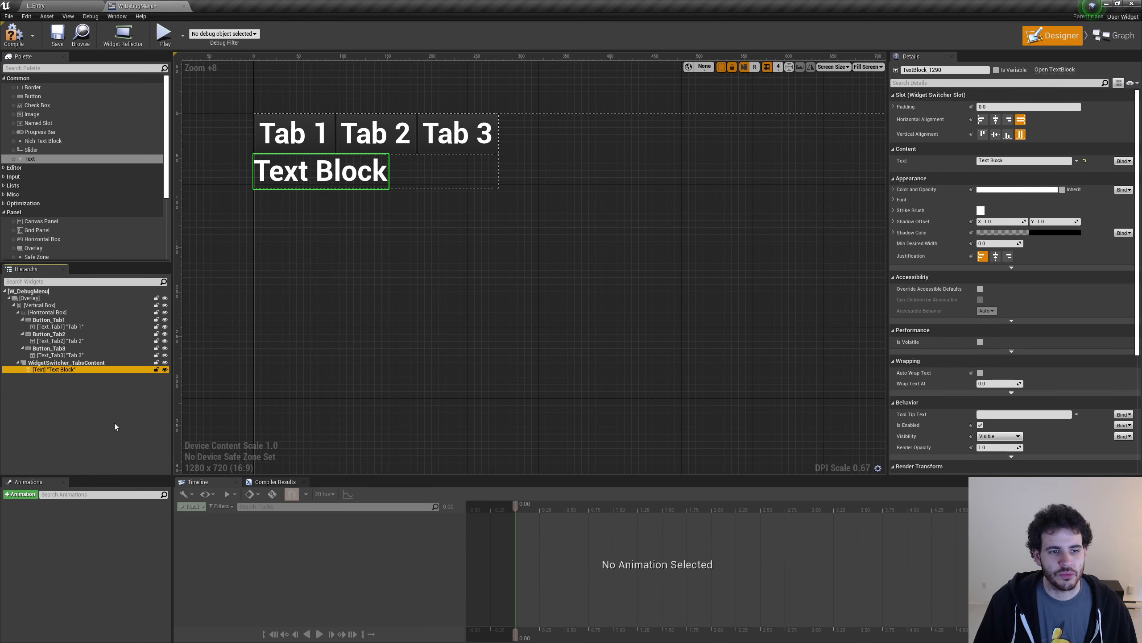
{"action": "key", "text": "ctrl+d"}
{"action": "key", "text": "ctrl+d"}
{"action": "key", "text": "ctrl+d"}
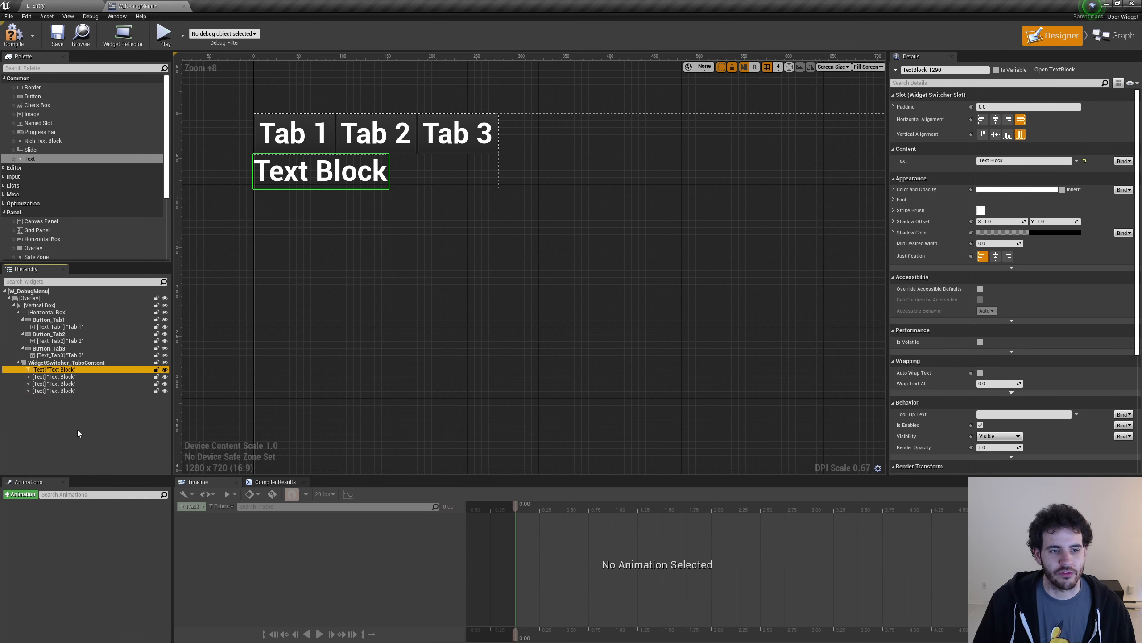
Set the switcher's first text block to "No Widget" and its second to "Tab 1".
{"action": "left_click", "coordinate": [1030, 160]}
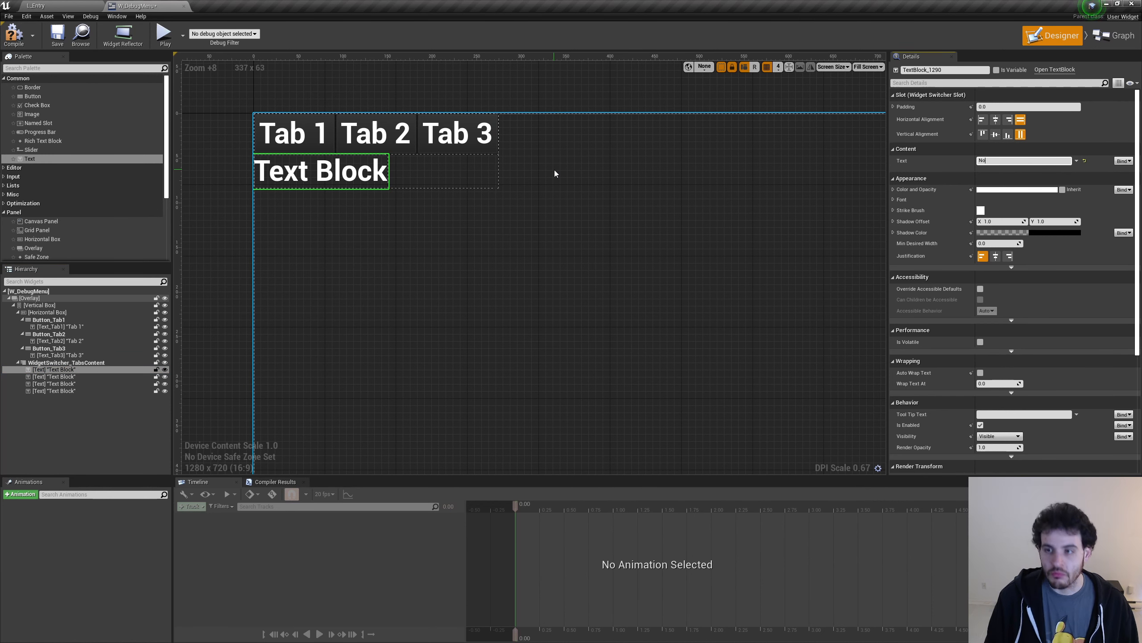
{"action": "type", "text": "No Widget"}
{"action": "key", "text": "Return"}
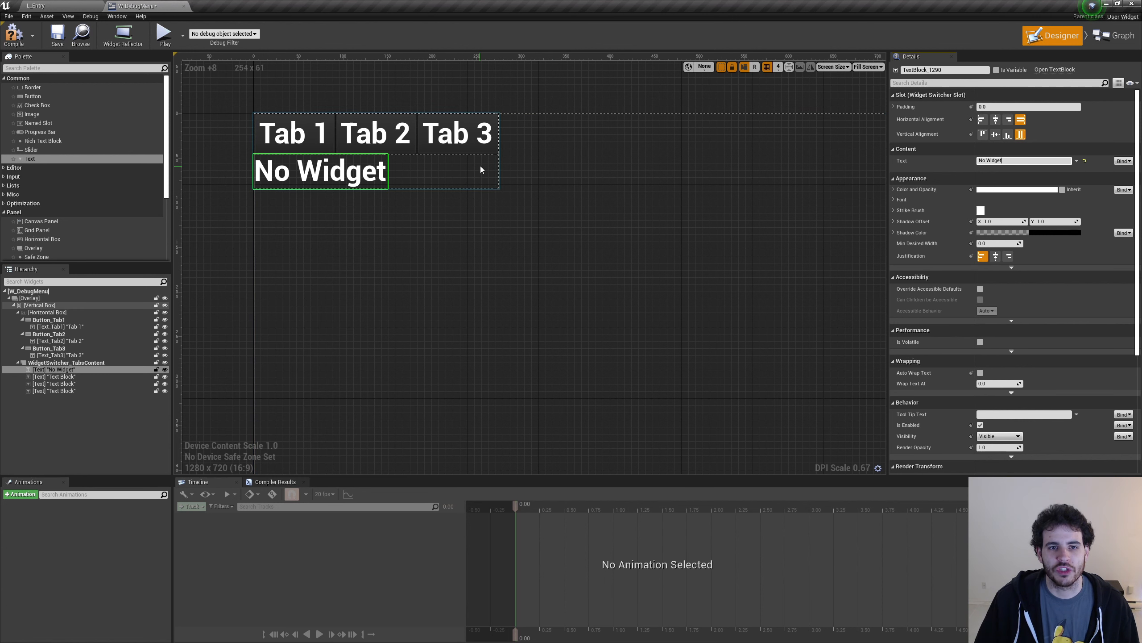
{"action": "left_click", "coordinate": [54, 376]}
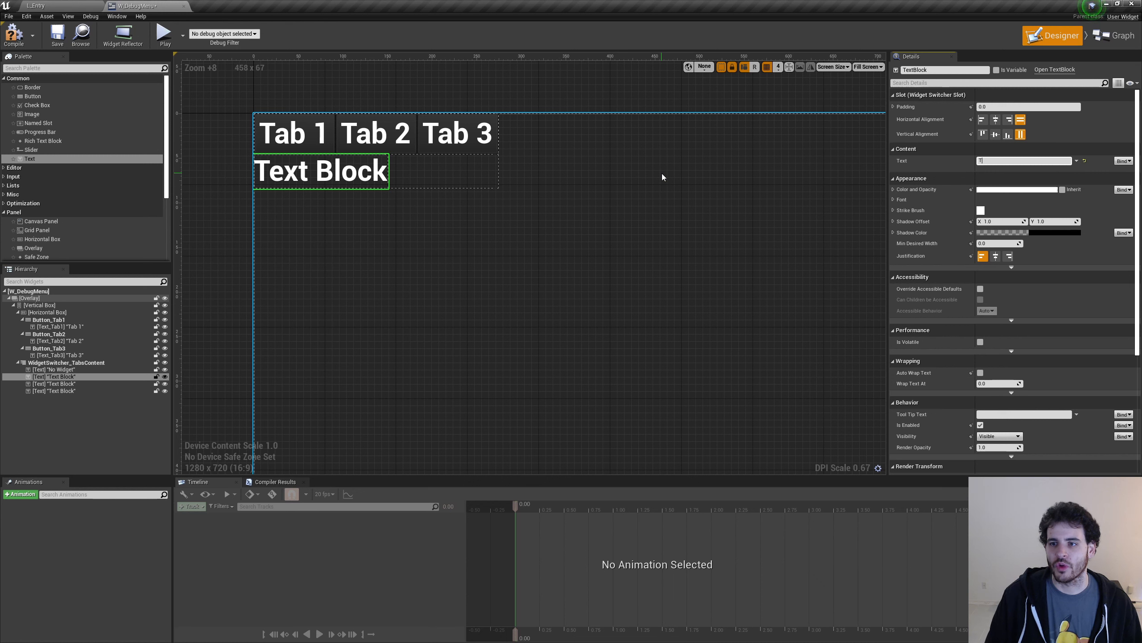
{"action": "key", "text": "Return"}
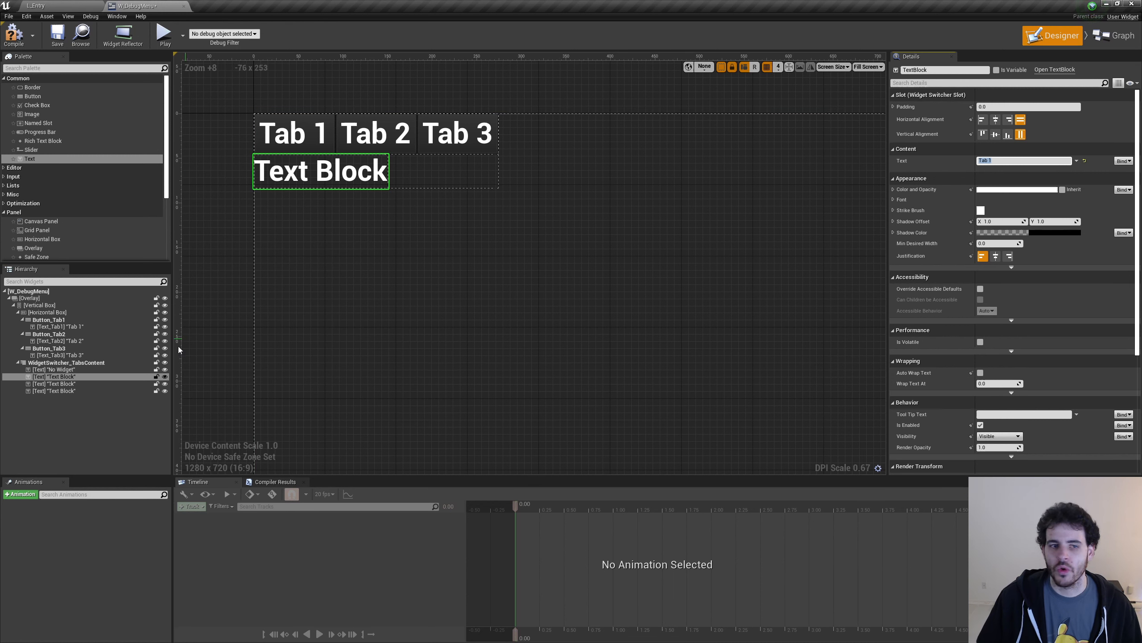
Set the switcher's third text block to "Tab 2" and its fourth to "Tab 3".
{"action": "left_click", "coordinate": [41, 384]}
{"action": "left_click", "coordinate": [1021, 161]}
{"action": "type", "text": "Tab 2"}
{"action": "key", "text": "Return"}
{"action": "left_click", "coordinate": [50, 390]}
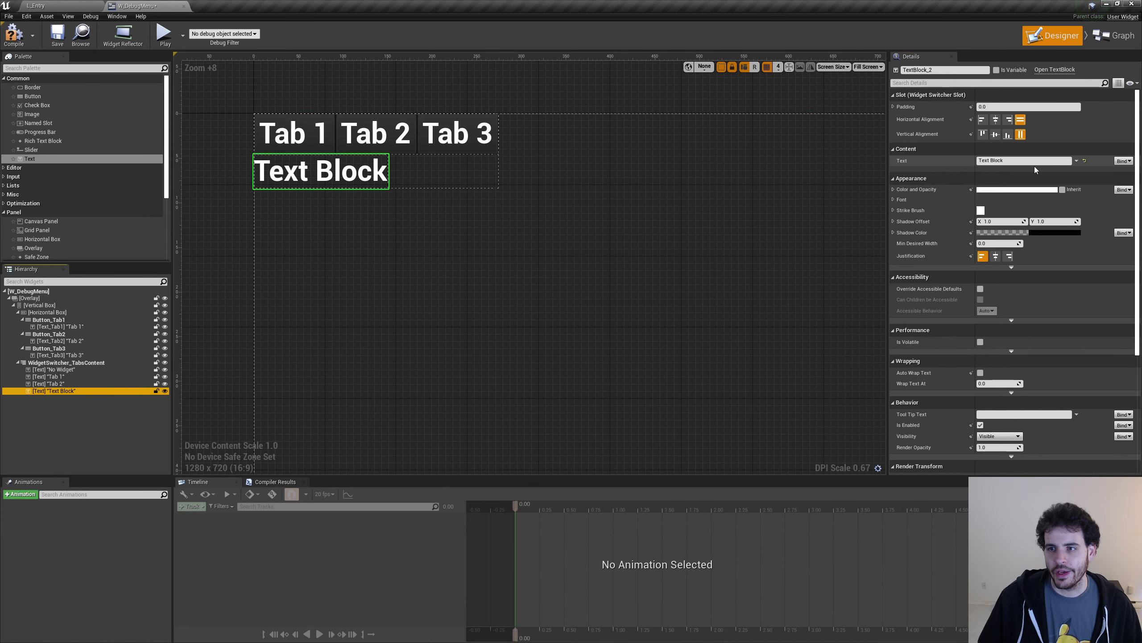
{"action": "left_click", "coordinate": [1041, 159]}
{"action": "type", "text": "Tab 3"}
{"action": "key", "text": "Return"}
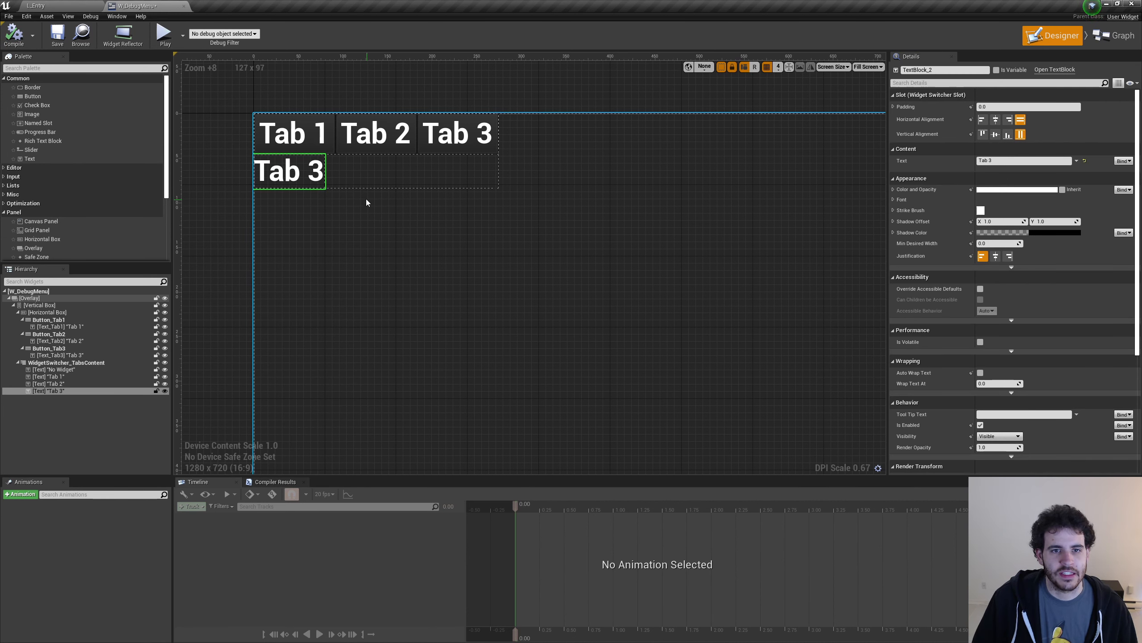
Compile and save W_DebugMenu, and play the L_Entry level again.
{"action": "left_click", "coordinate": [16, 39]}
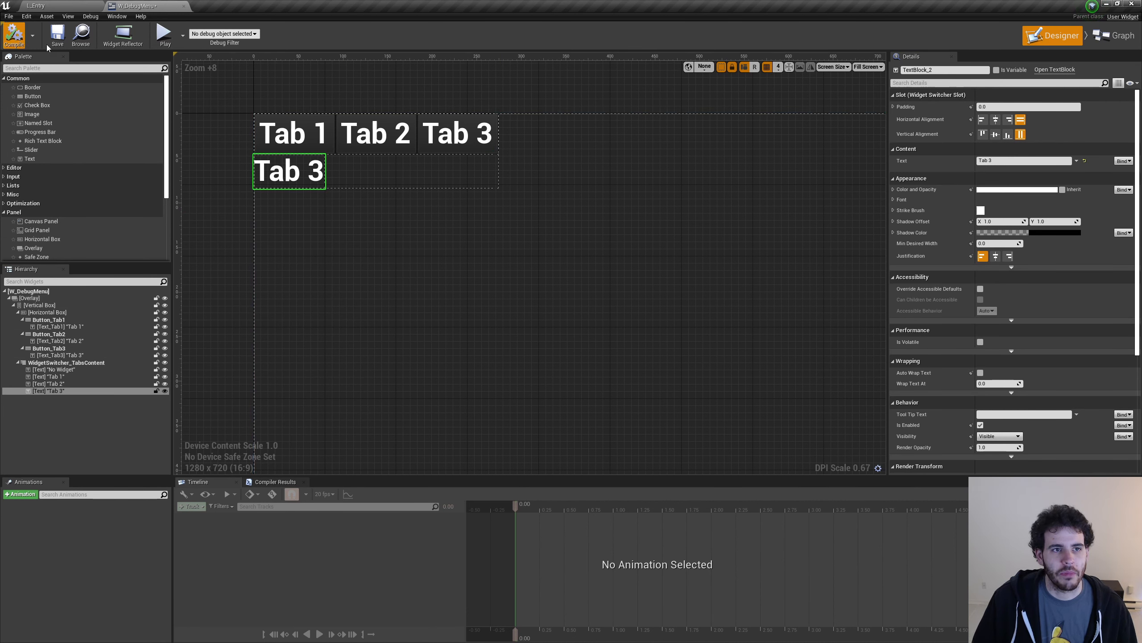
{"action": "left_click", "coordinate": [57, 36]}
{"action": "left_click", "coordinate": [58, 5]}
{"action": "left_click", "coordinate": [570, 36]}
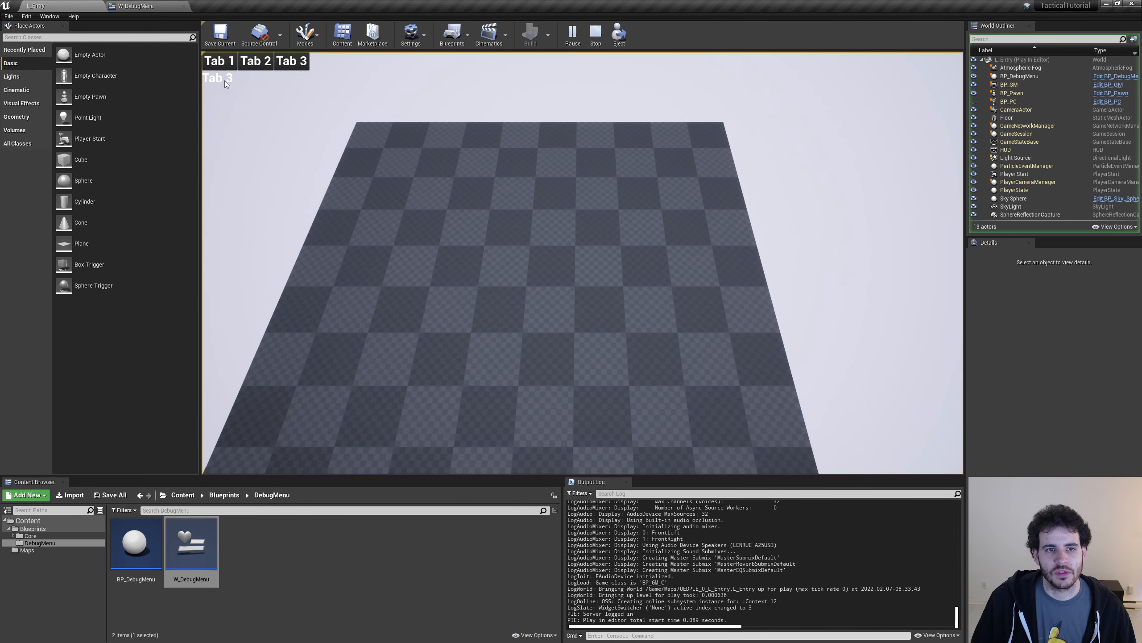
Check that Tab 1, Tab 2 and Tab 3 each show their own text in the running game, and stop playing.
{"action": "left_click", "coordinate": [229, 67]}
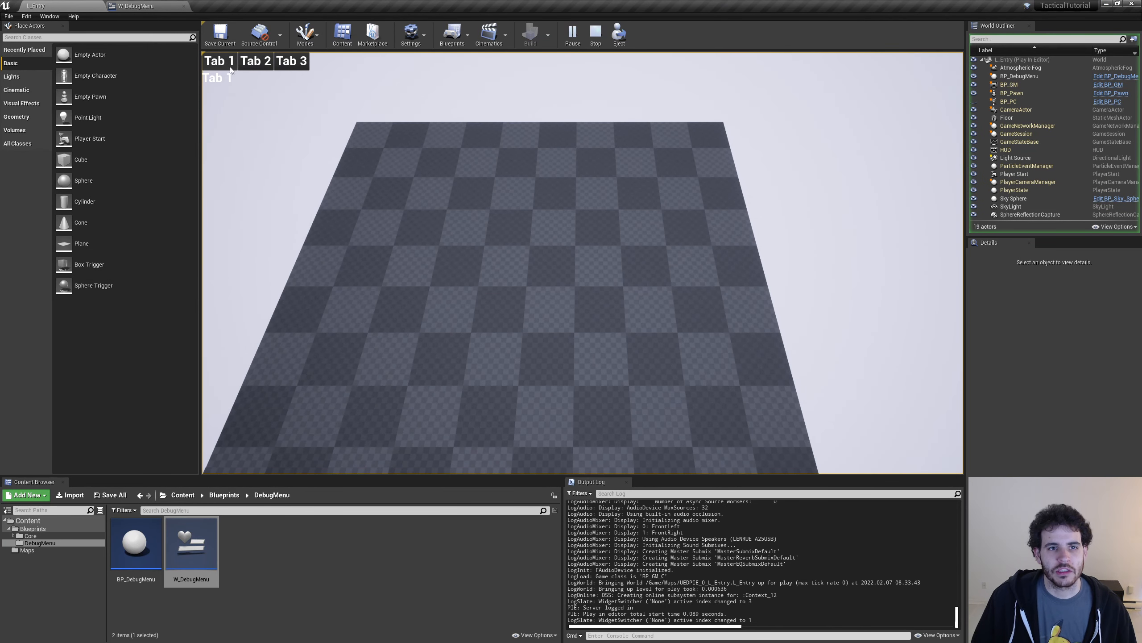
{"action": "left_click", "coordinate": [266, 66]}
{"action": "left_click", "coordinate": [292, 63]}
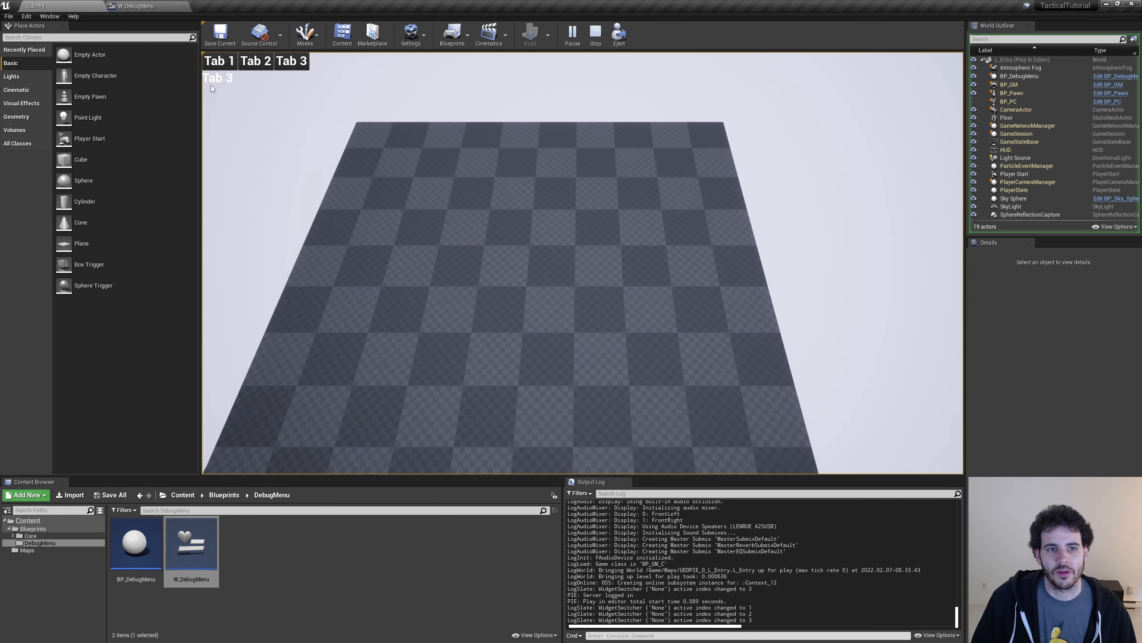
{"action": "left_click", "coordinate": [220, 61]}
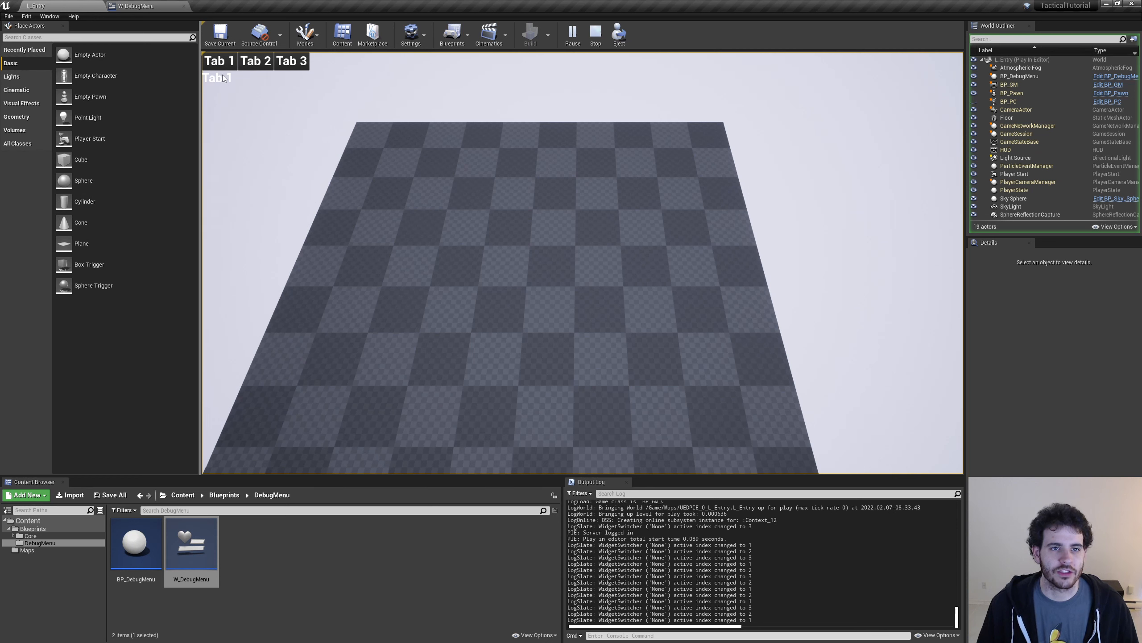
{"action": "left_click", "coordinate": [248, 69]}
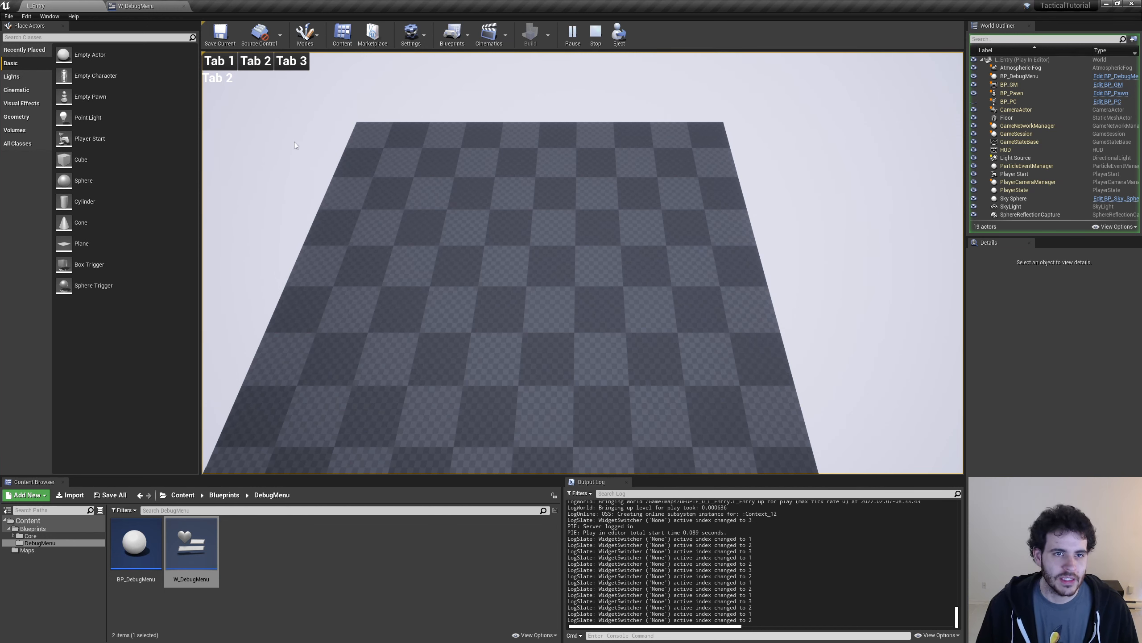
{"action": "left_click", "coordinate": [595, 33]}
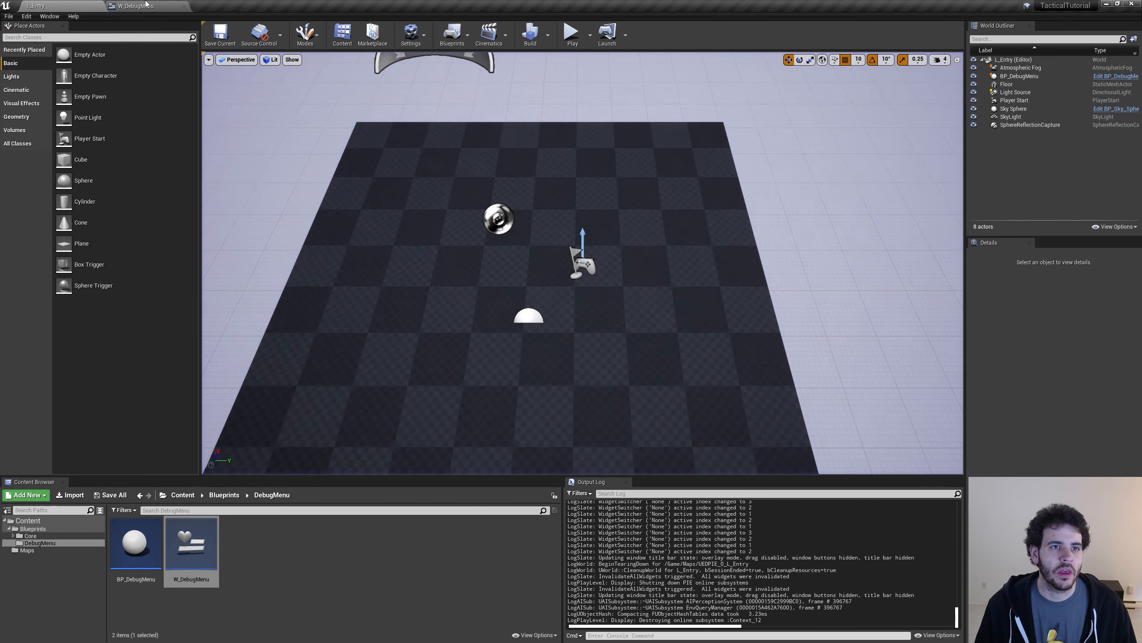
Review in W_DebugMenu's Event Graph how each tab's On Clicked event drives its Set Active Widget Index node.
{"action": "left_click", "coordinate": [150, 6]}
{"action": "left_click", "coordinate": [1113, 37]}
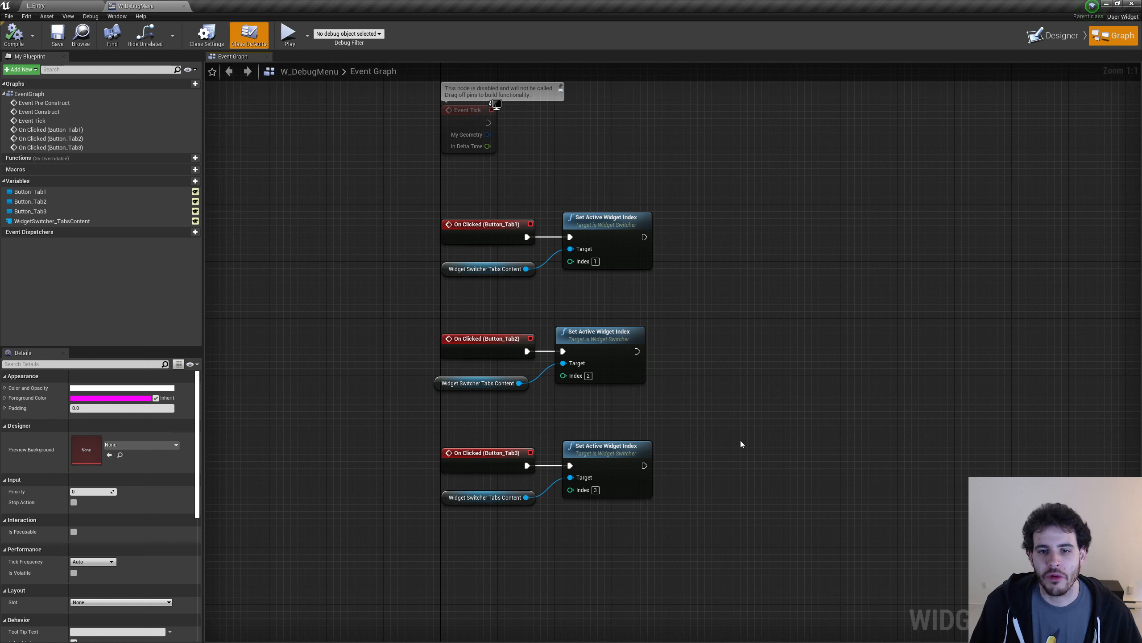
{"action": "left_click", "coordinate": [517, 232]}
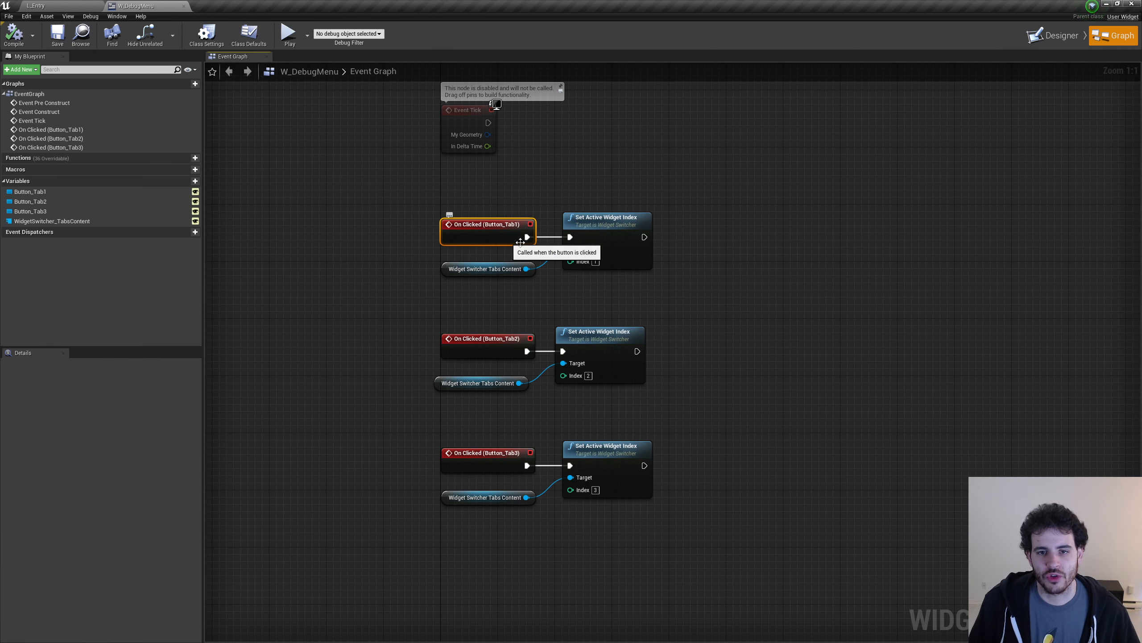
{"action": "left_click", "coordinate": [618, 241]}
{"action": "left_click", "coordinate": [495, 344]}
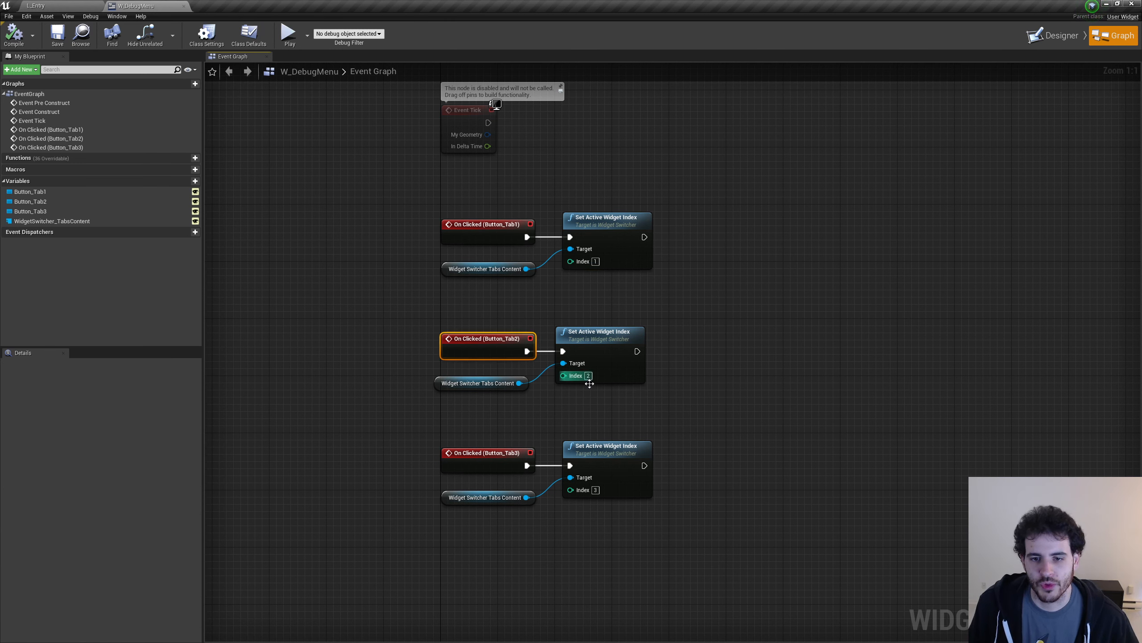
{"action": "left_click", "coordinate": [629, 332]}
{"action": "left_click", "coordinate": [581, 511]}
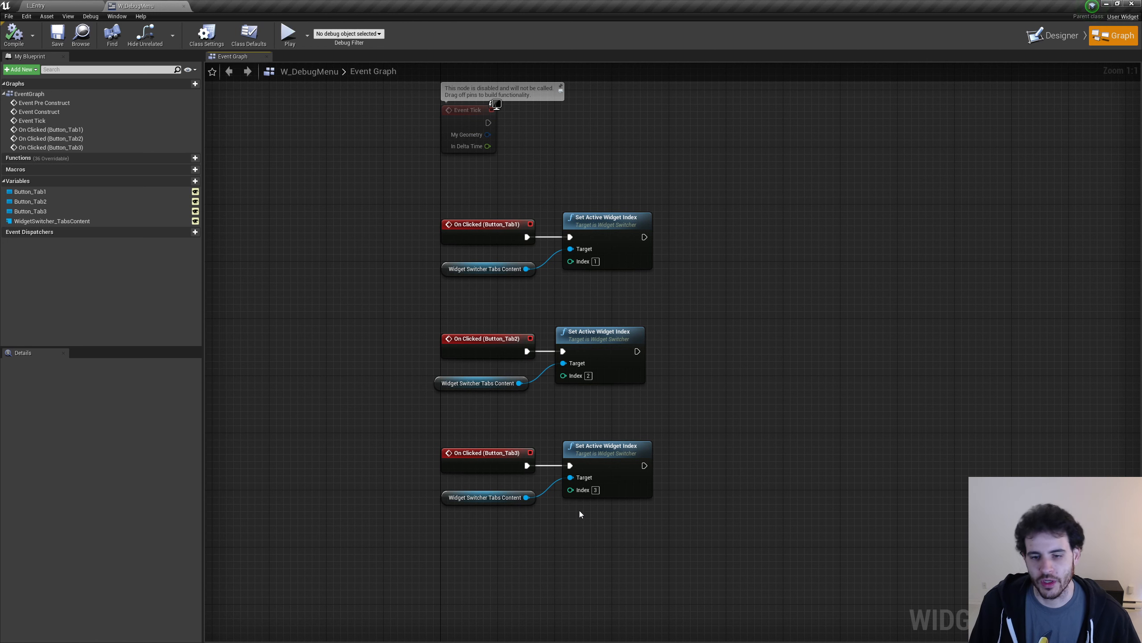
{"action": "left_click", "coordinate": [622, 244]}
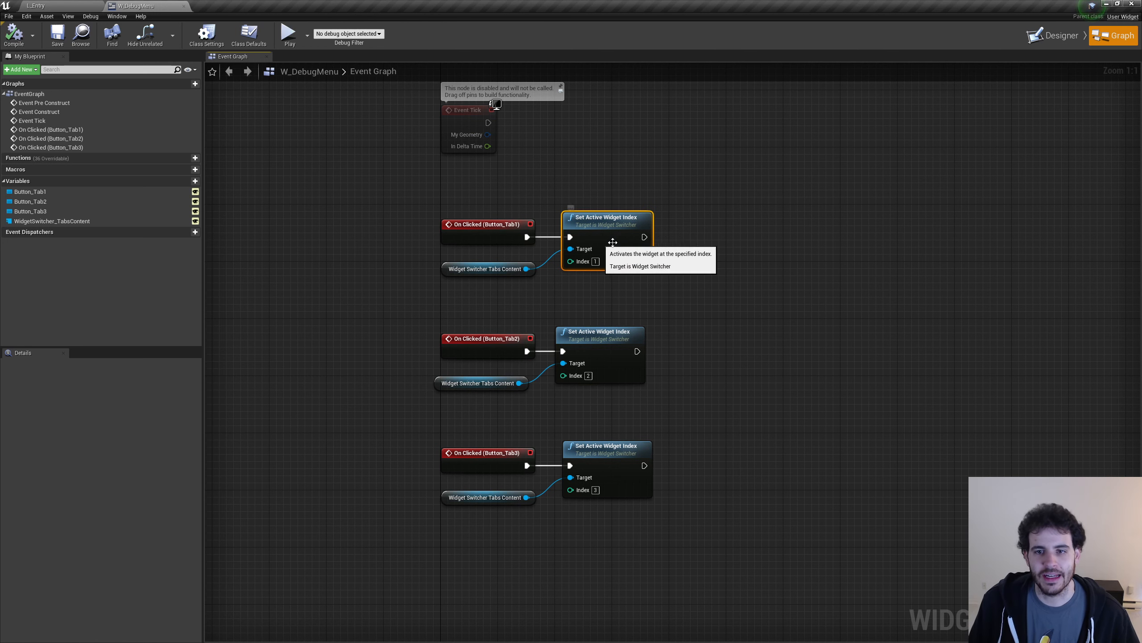
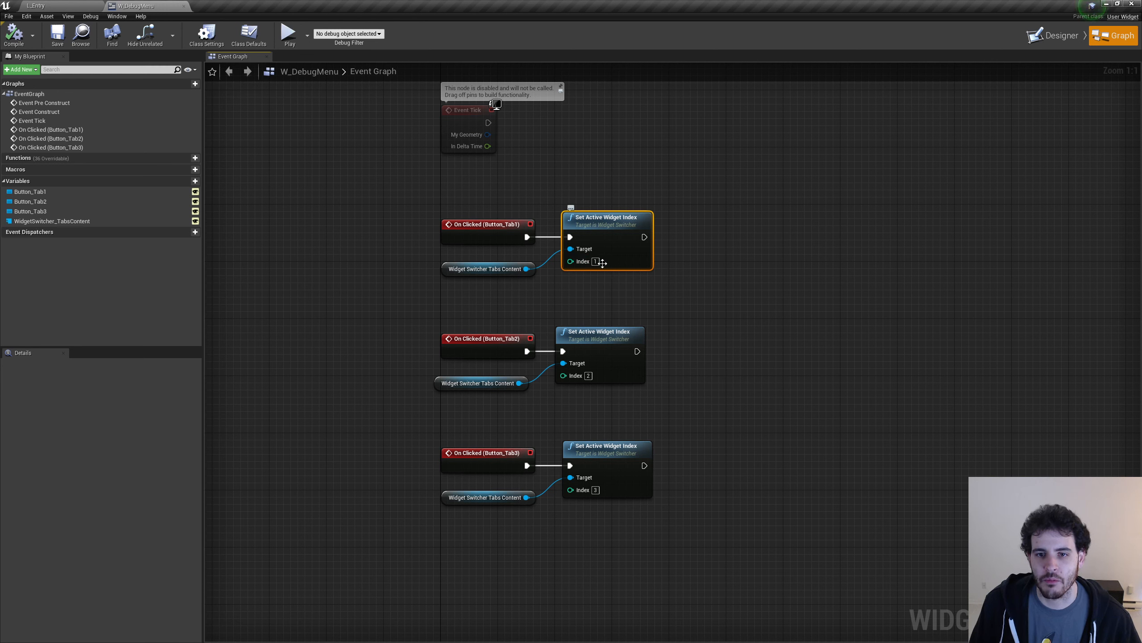
{"action": "left_click", "coordinate": [610, 297]}
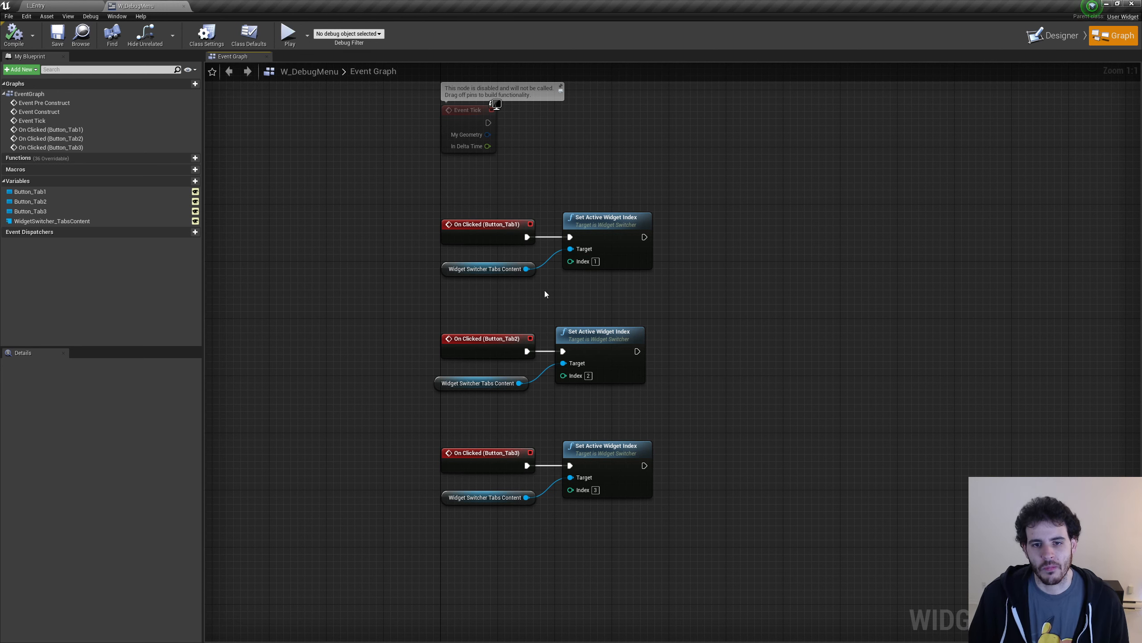
From the Widget Switcher Tabs Content getter under On Clicked (Button_Tab1), search for a node that gets the active widget.
{"action": "left_click_drag", "start_coordinate": [526, 268], "coordinate": [582, 289]}
{"action": "type", "text": "get active wind"}
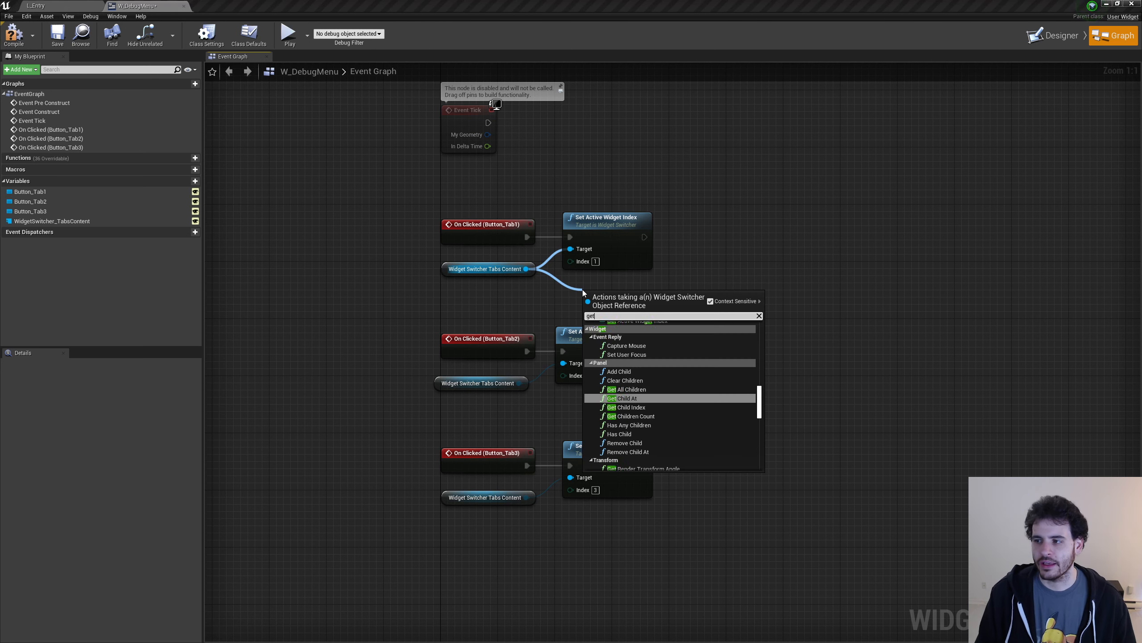
Add an Active Widget Index getter from the Widget Switcher Tabs Content reference under the Button_Tab1 click event.
{"action": "key", "text": "BackSpace"}
{"action": "key", "text": "BackSpace"}
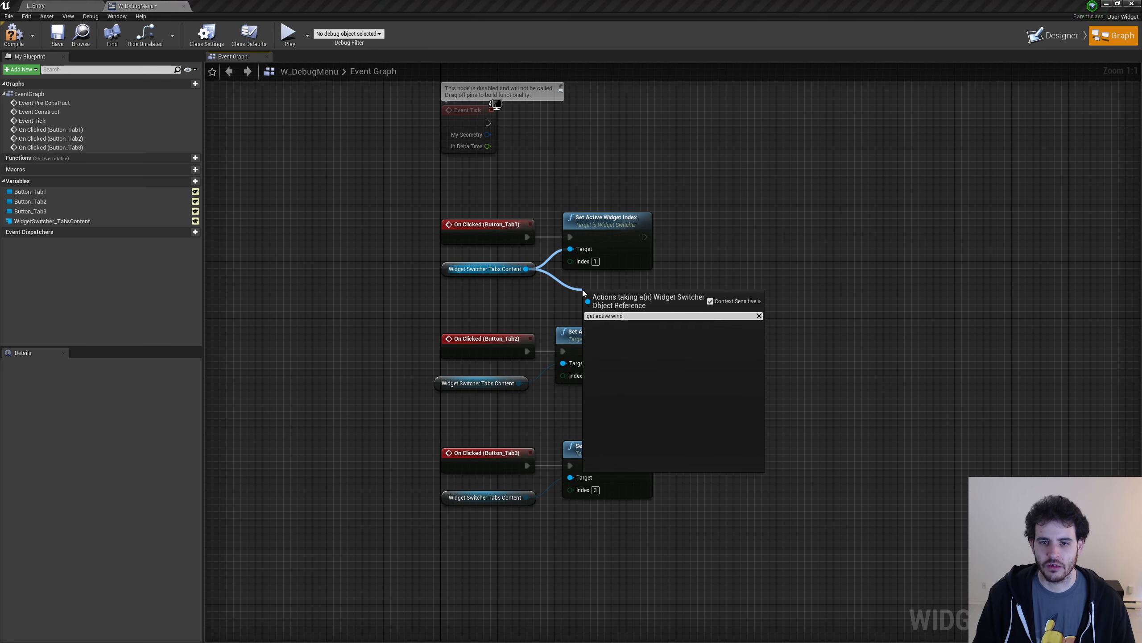
{"action": "type", "text": "dget index"}
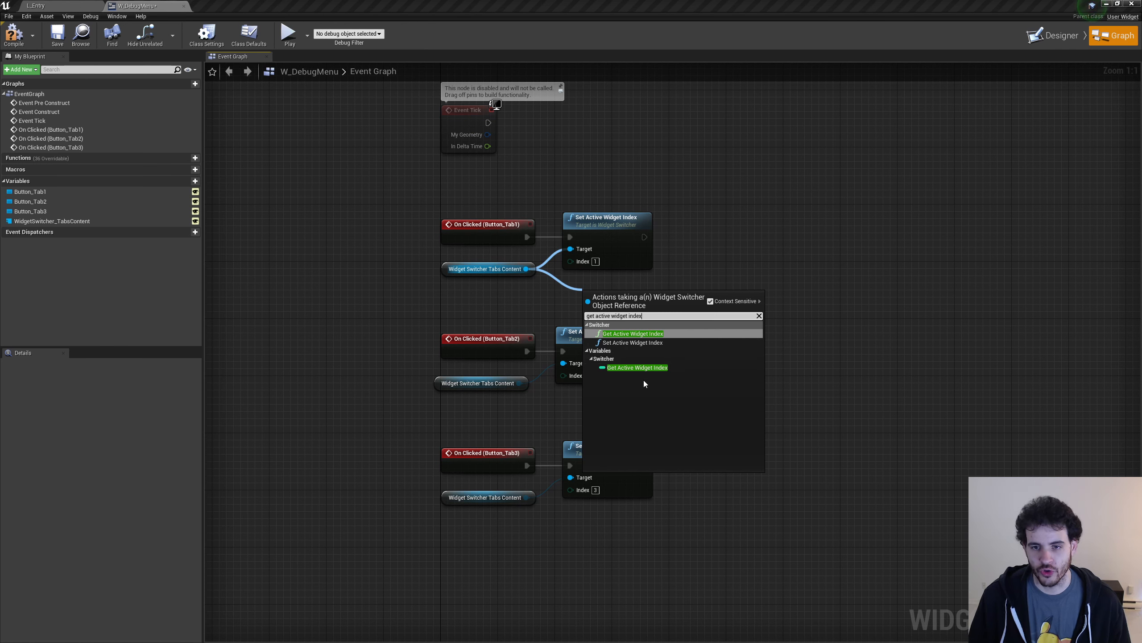
{"action": "left_click", "coordinate": [638, 367]}
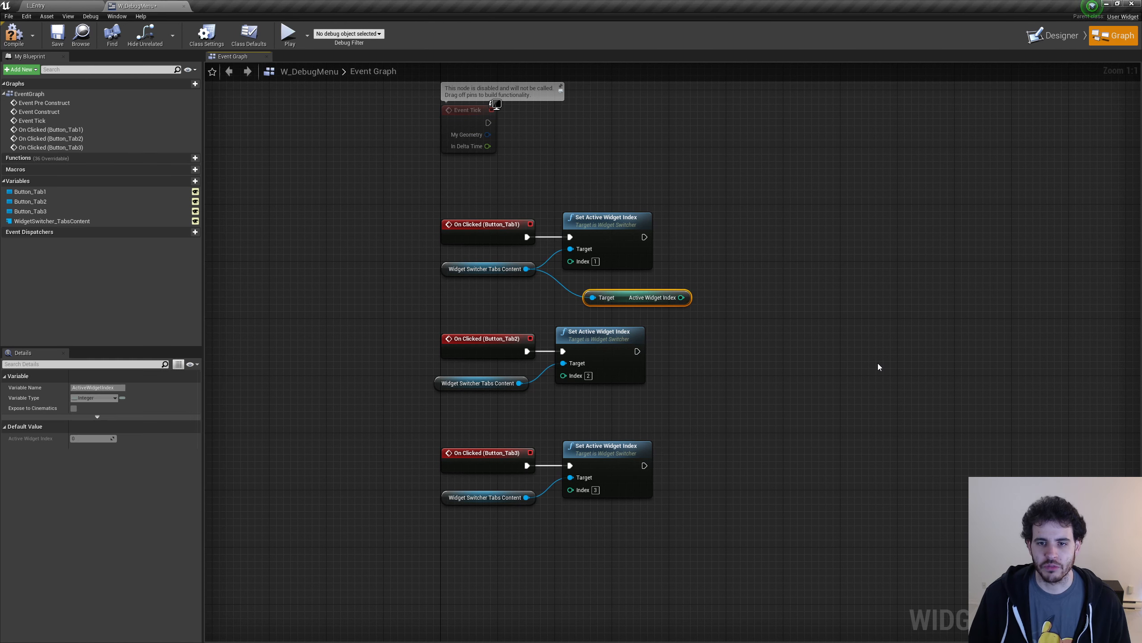
Detach the Button_Tab1 click event from its Set Active Widget Index node and move that node away to make room for new logic.
{"action": "left_click", "coordinate": [571, 237], "text": "alt"}
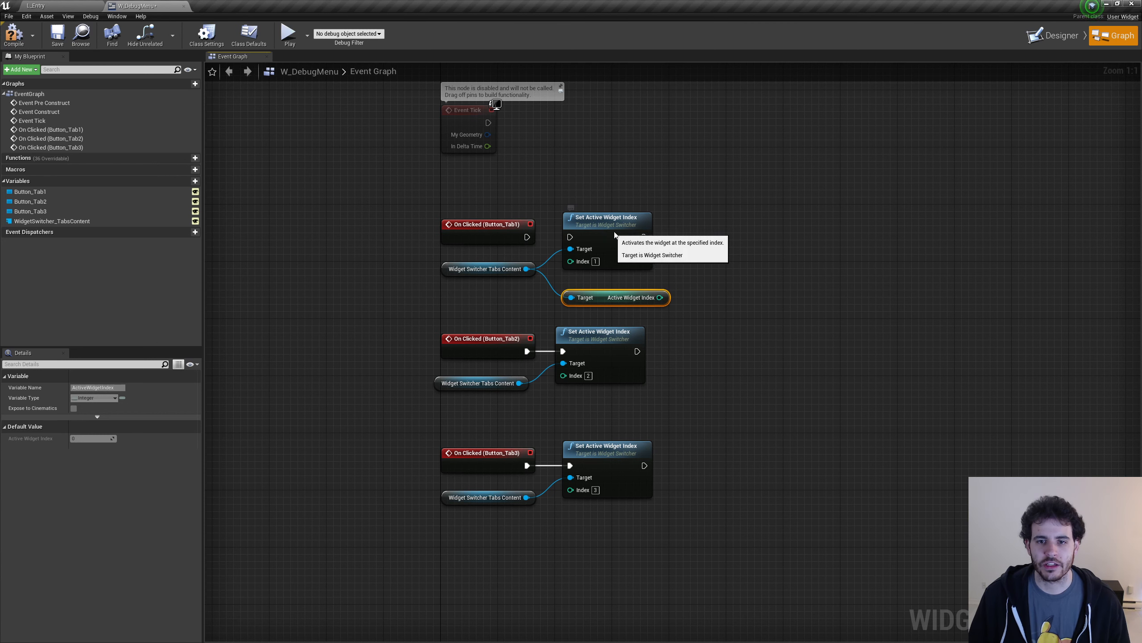
{"action": "left_click_drag", "start_coordinate": [612, 234], "coordinate": [860, 231]}
{"action": "left_click_drag", "start_coordinate": [623, 301], "coordinate": [683, 272]}
Add an Equal (Integer) node that compares the active widget index with 1.
{"action": "left_click", "coordinate": [650, 274]}
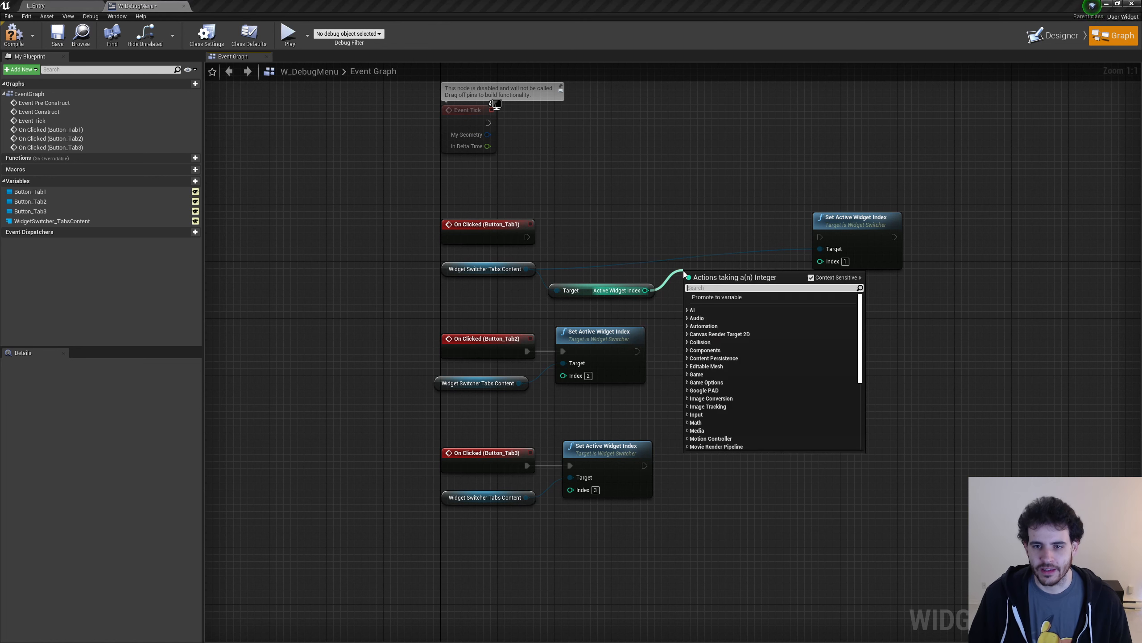
{"action": "type", "text": "=="}
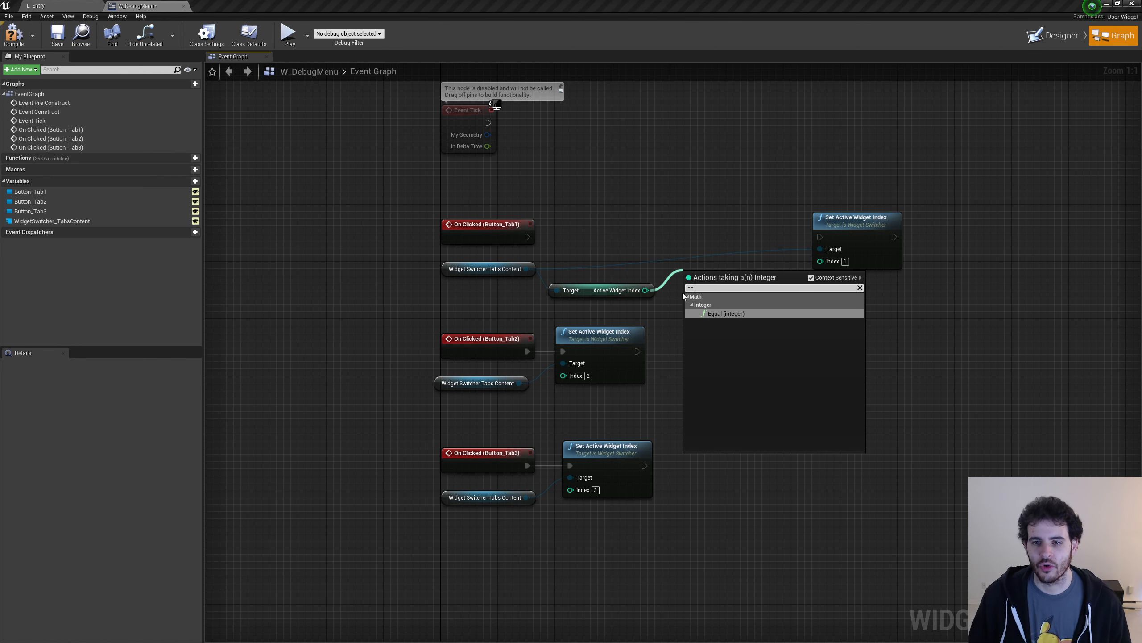
{"action": "left_click", "coordinate": [766, 312]}
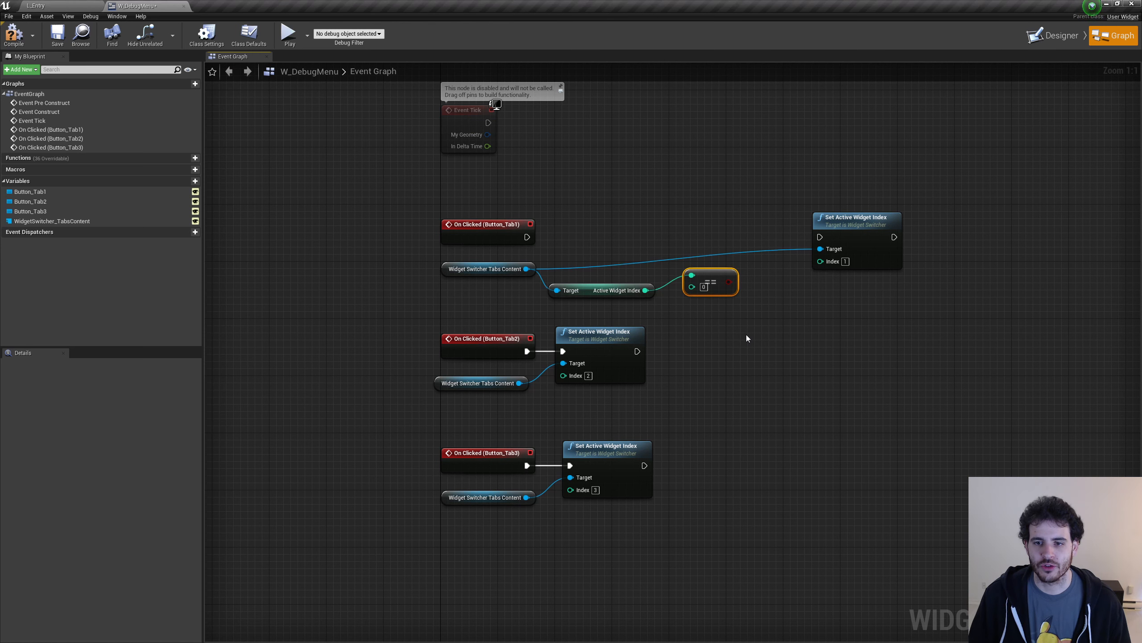
{"action": "left_click", "coordinate": [703, 286]}
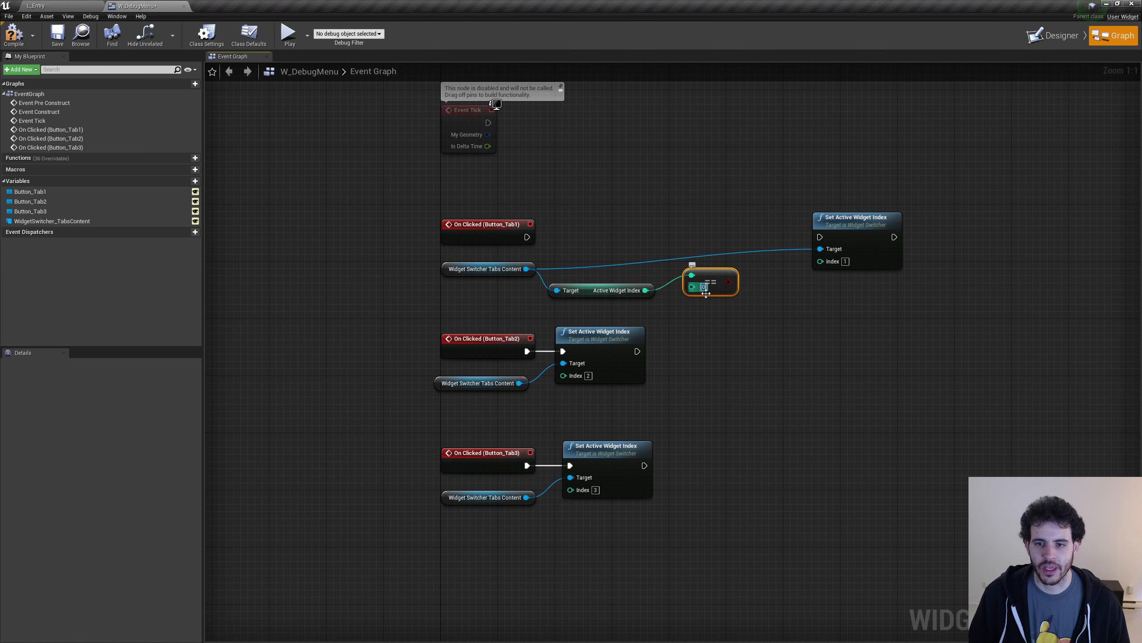
{"action": "left_click", "coordinate": [727, 350]}
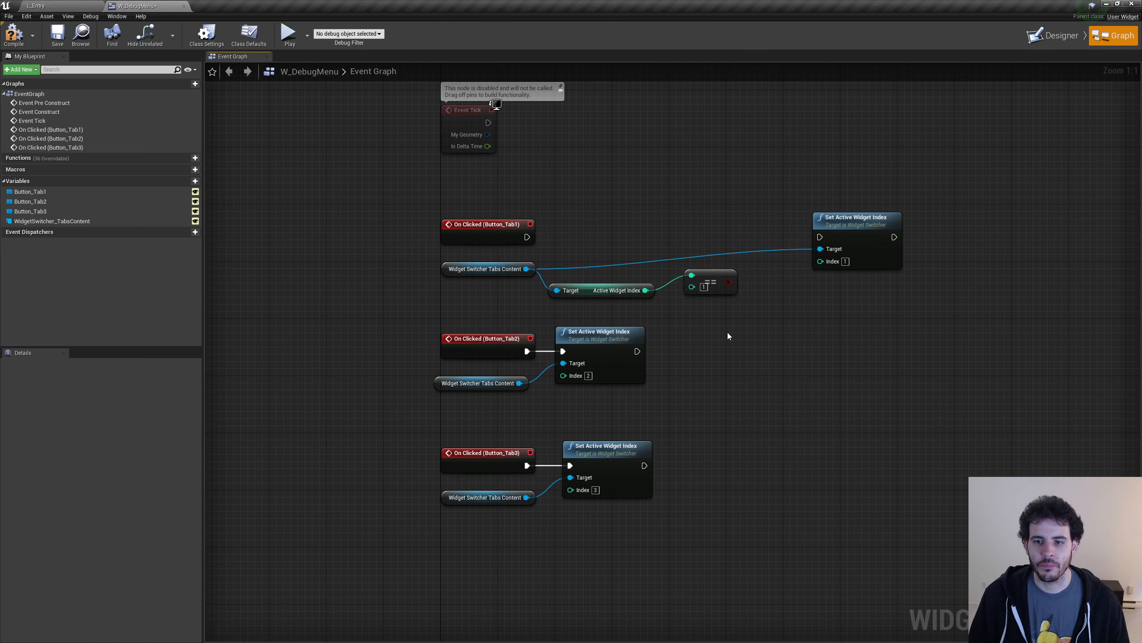
Add a Branch conditioned on the index comparison and arrange it neatly between the comparison and the Set Active Widget Index node.
{"action": "left_click_drag", "start_coordinate": [729, 282], "coordinate": [740, 232]}
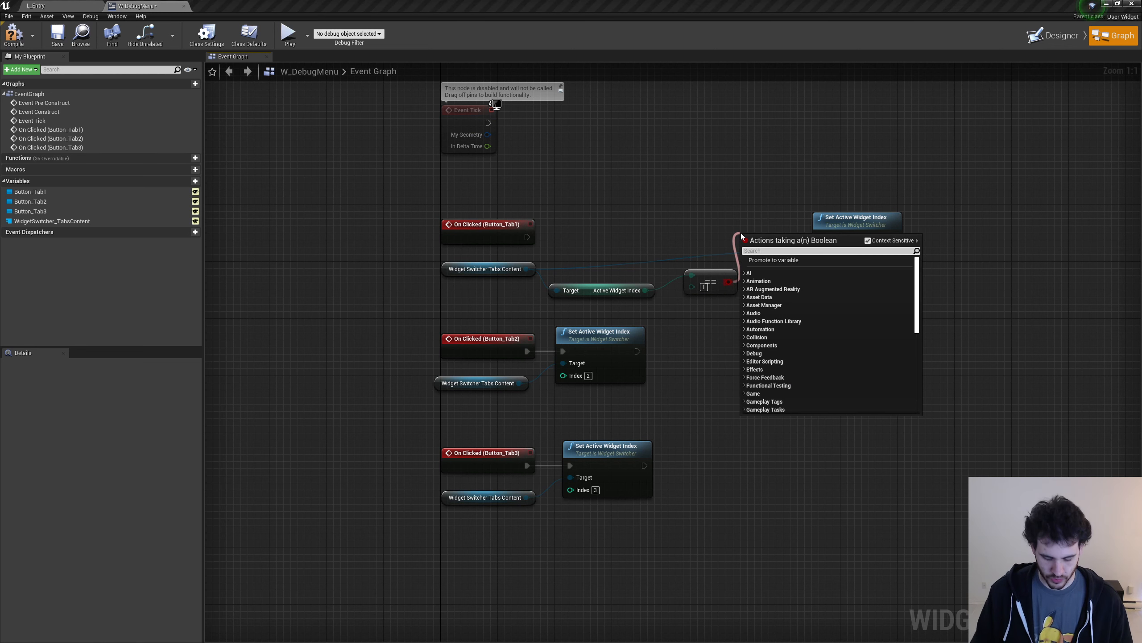
{"action": "type", "text": "if"}
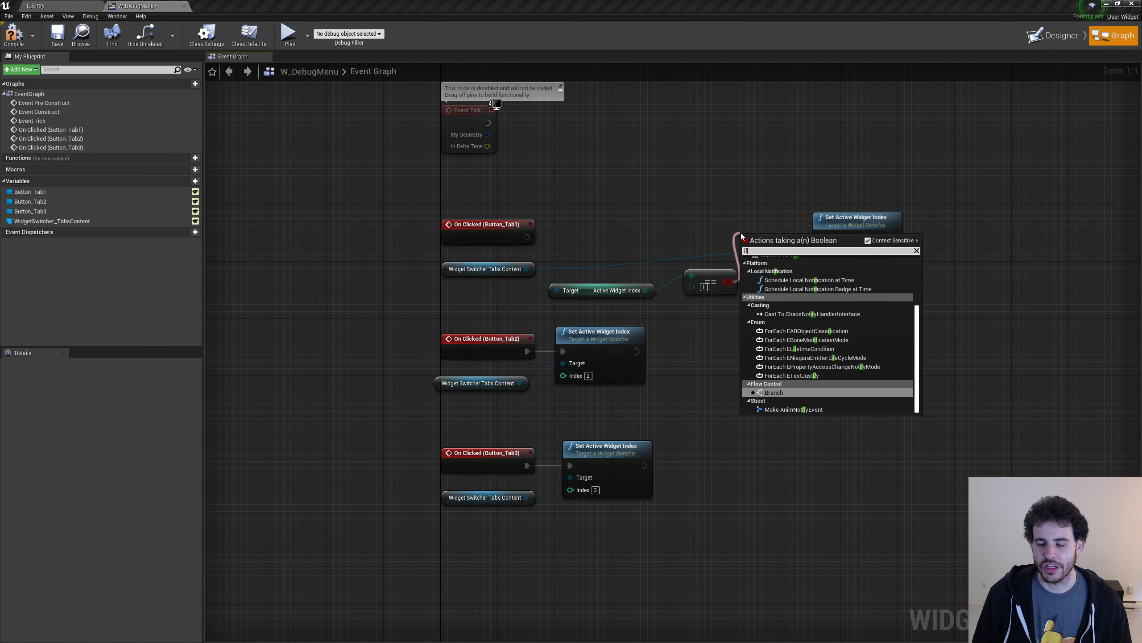
{"action": "key", "text": "Return"}
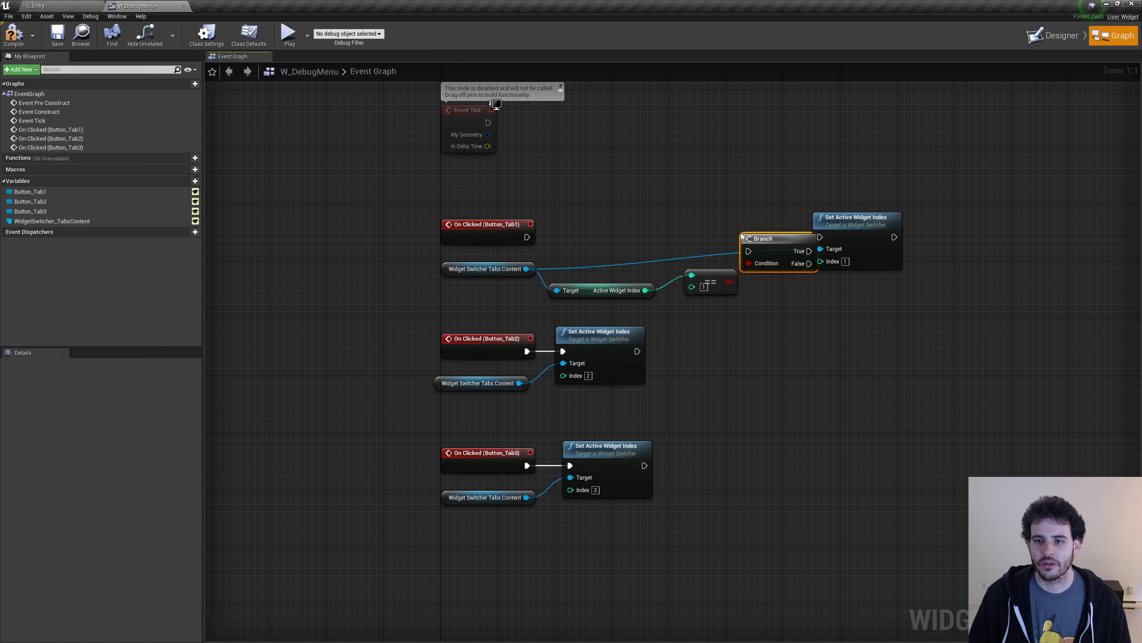
{"action": "left_click_drag", "start_coordinate": [745, 225], "coordinate": [751, 224]}
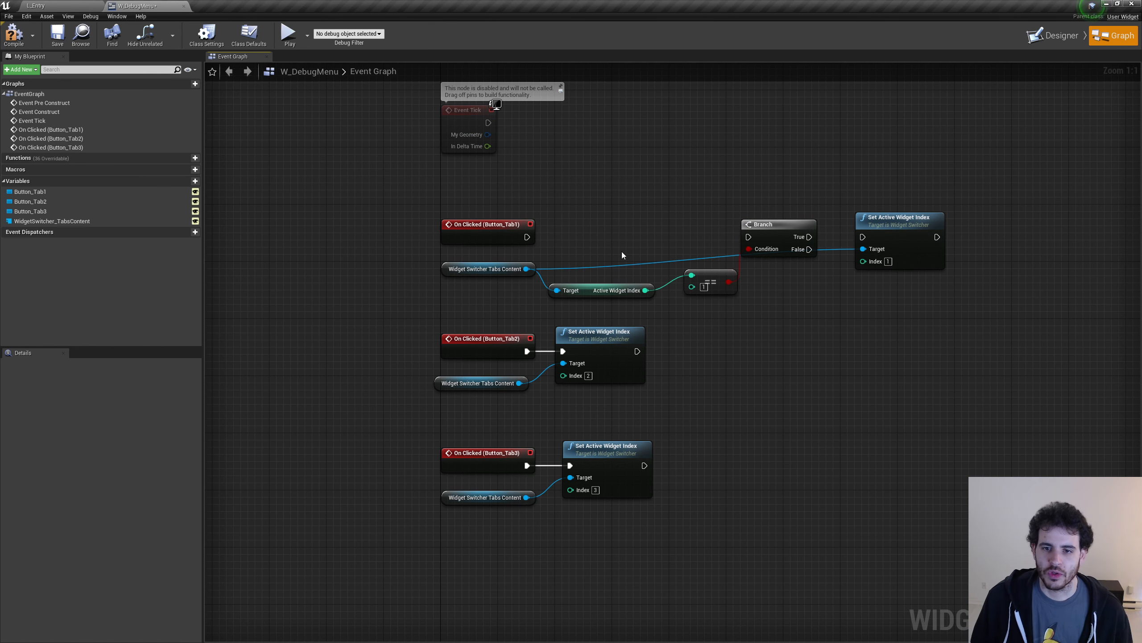
{"action": "left_click_drag", "start_coordinate": [621, 248], "coordinate": [623, 302]}
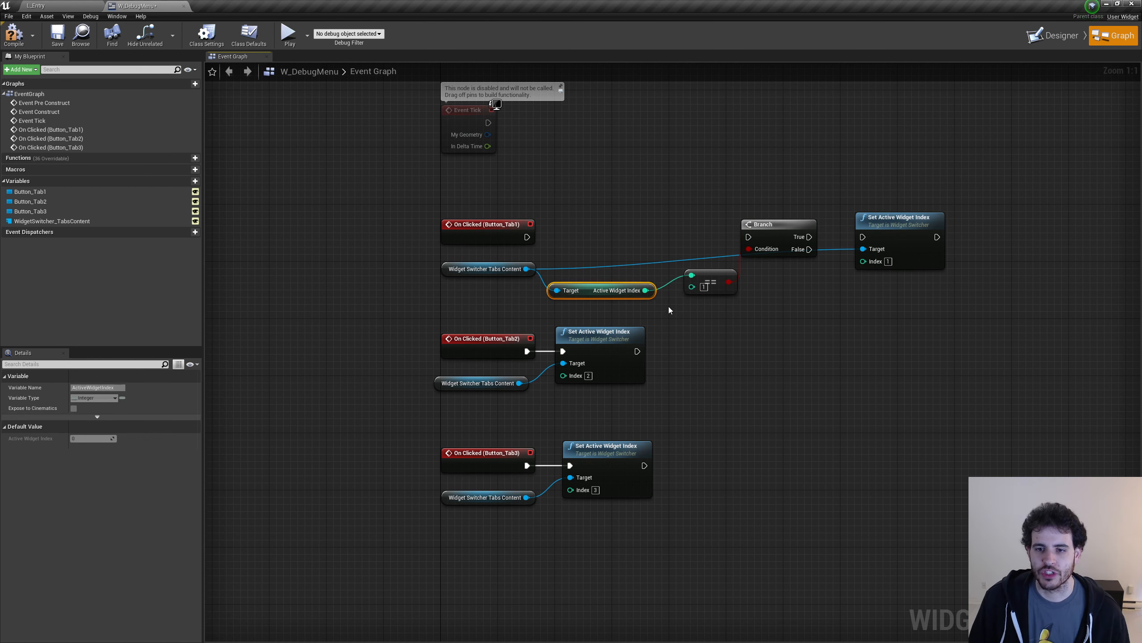
{"action": "left_click_drag", "start_coordinate": [700, 277], "coordinate": [678, 291]}
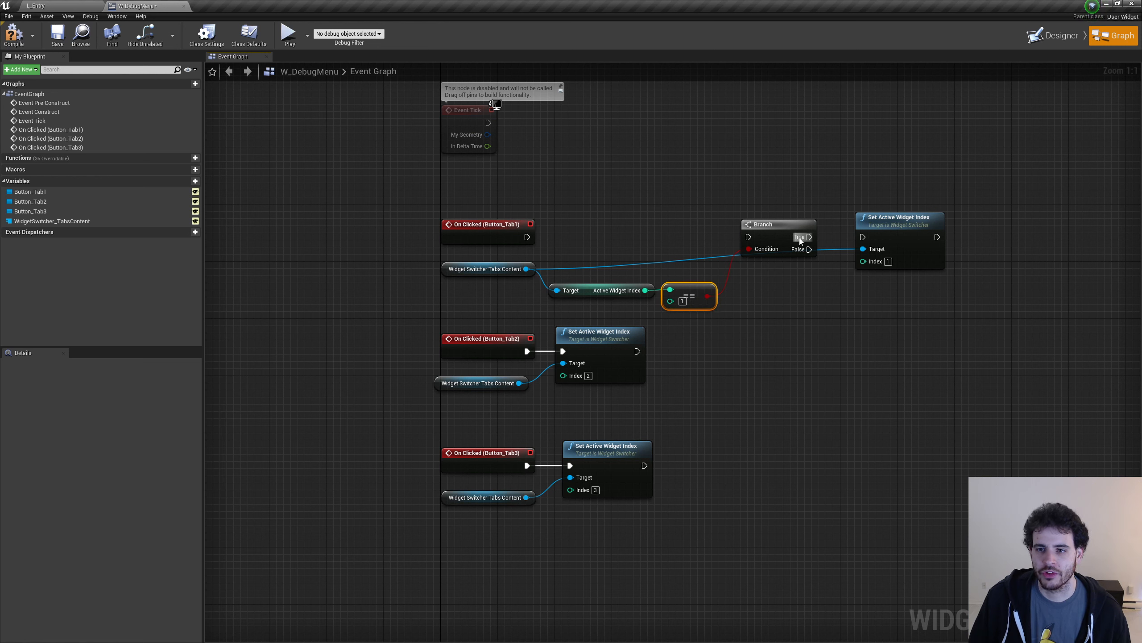
Connect the Branch's False output to the Set Active Widget Index node and the Button_Tab1 click event to the Branch input.
{"action": "left_click_drag", "start_coordinate": [800, 239], "coordinate": [830, 282]}
{"action": "left_click", "coordinate": [742, 286]}
{"action": "left_click", "coordinate": [918, 233]}
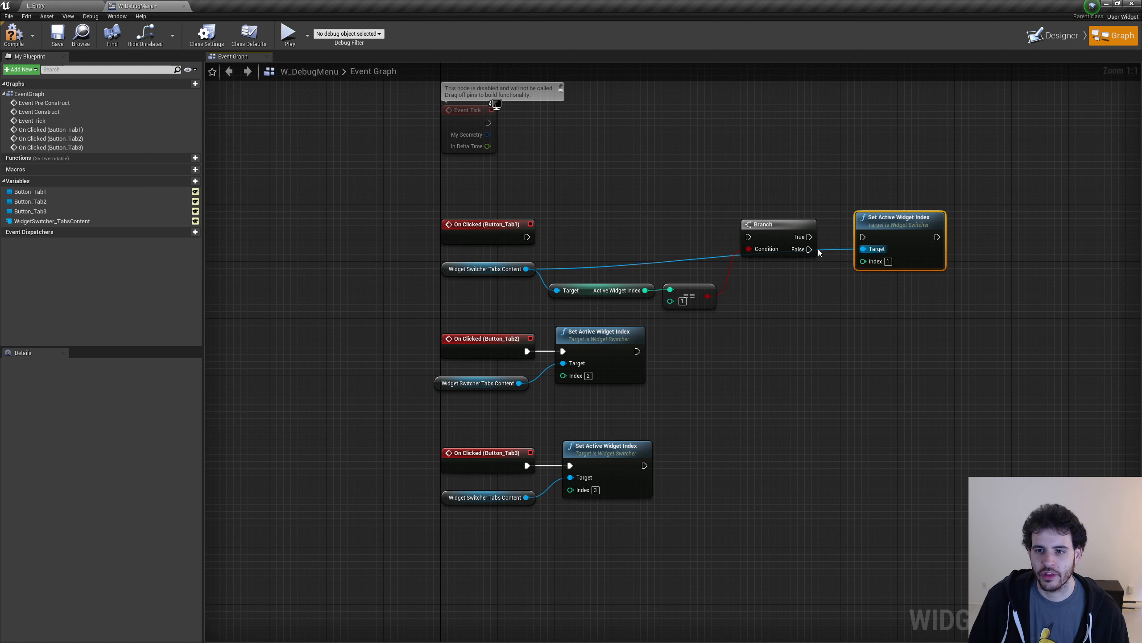
{"action": "left_click_drag", "start_coordinate": [809, 249], "coordinate": [874, 249]}
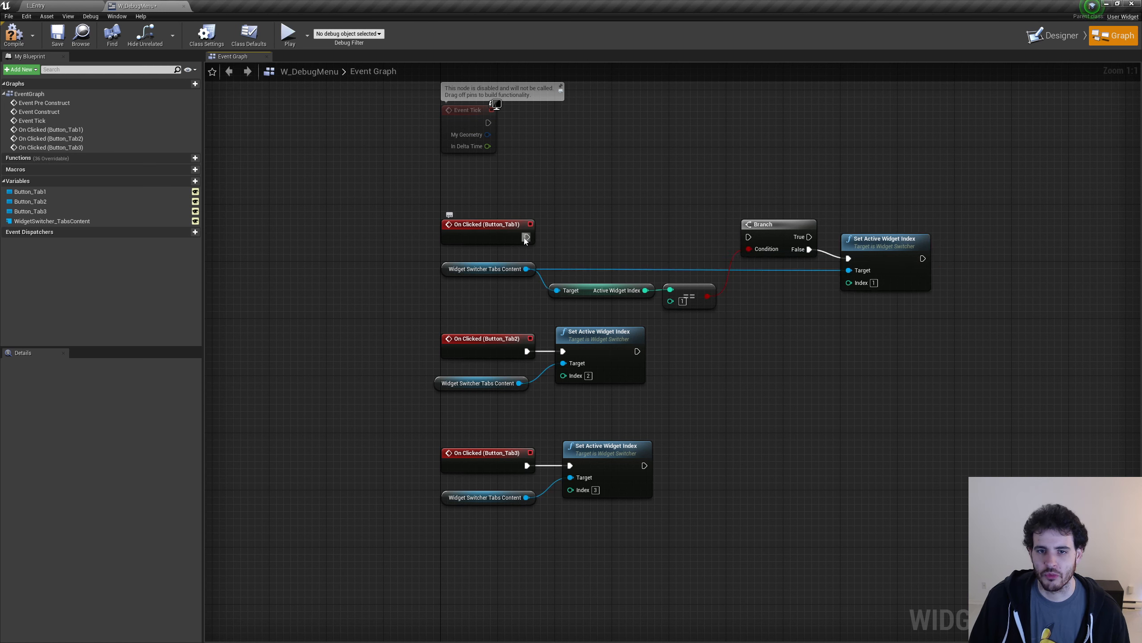
{"action": "left_click_drag", "start_coordinate": [526, 239], "coordinate": [748, 238]}
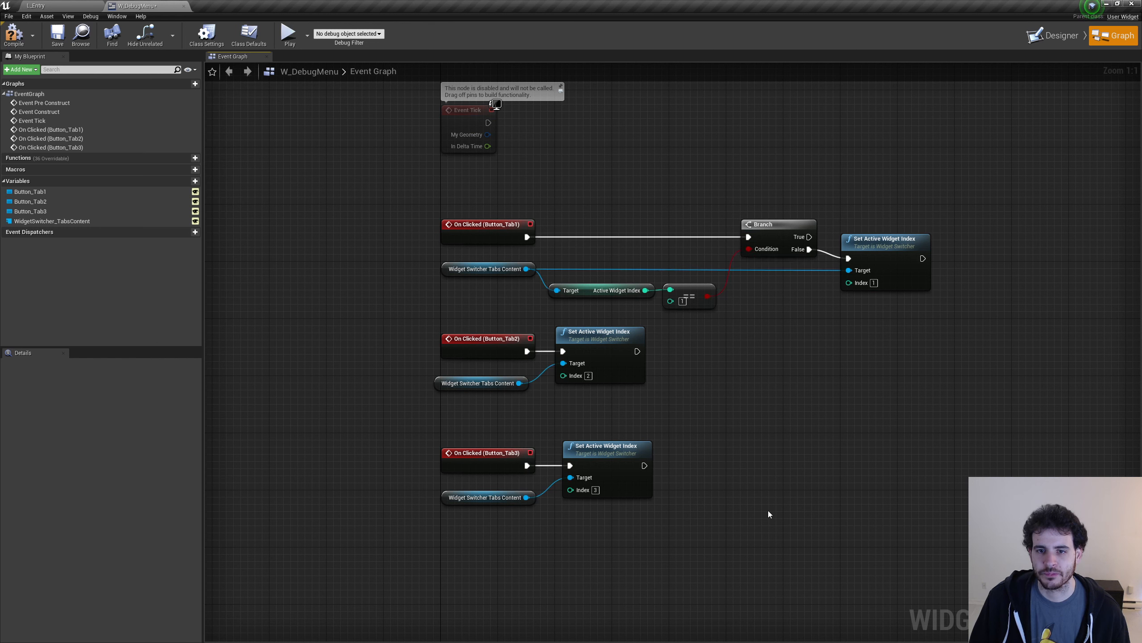
Duplicate the Set Active Widget Index node above the original and set the copy's index to 0.
{"action": "left_click_drag", "start_coordinate": [808, 209], "coordinate": [849, 258]}
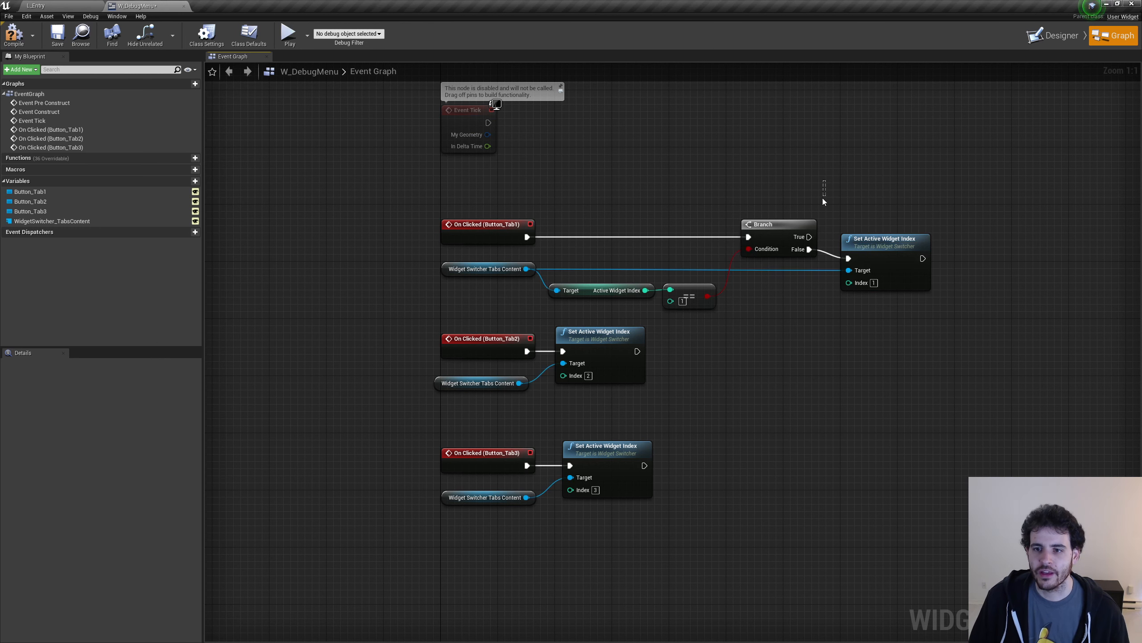
{"action": "left_click", "coordinate": [874, 282]}
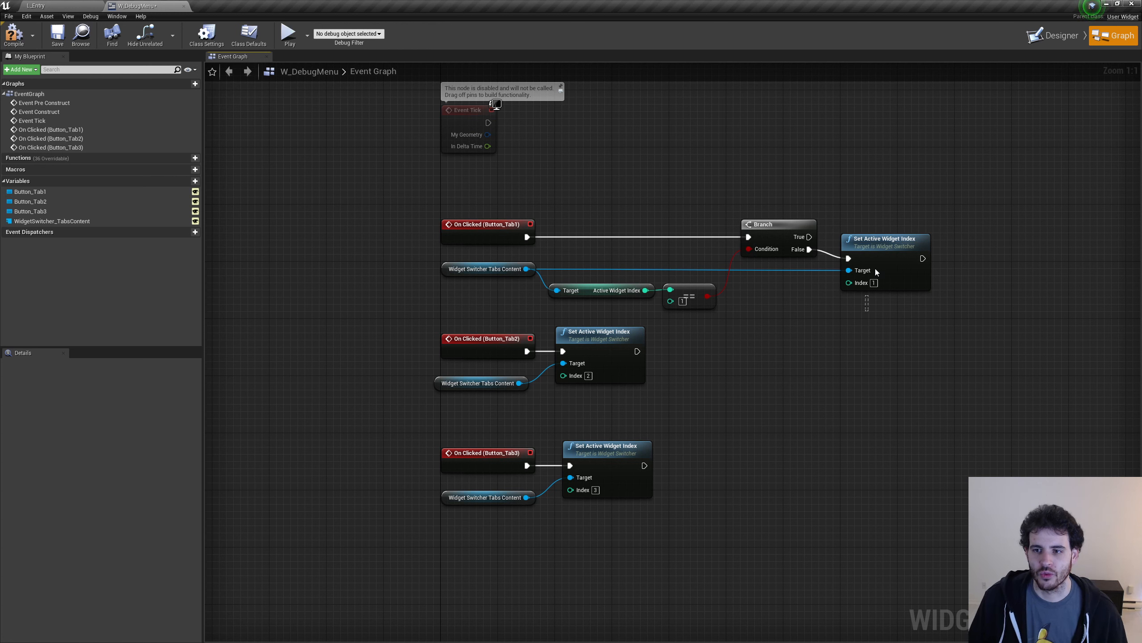
{"action": "left_click", "coordinate": [876, 272]}
{"action": "key", "text": "ctrl+v"}
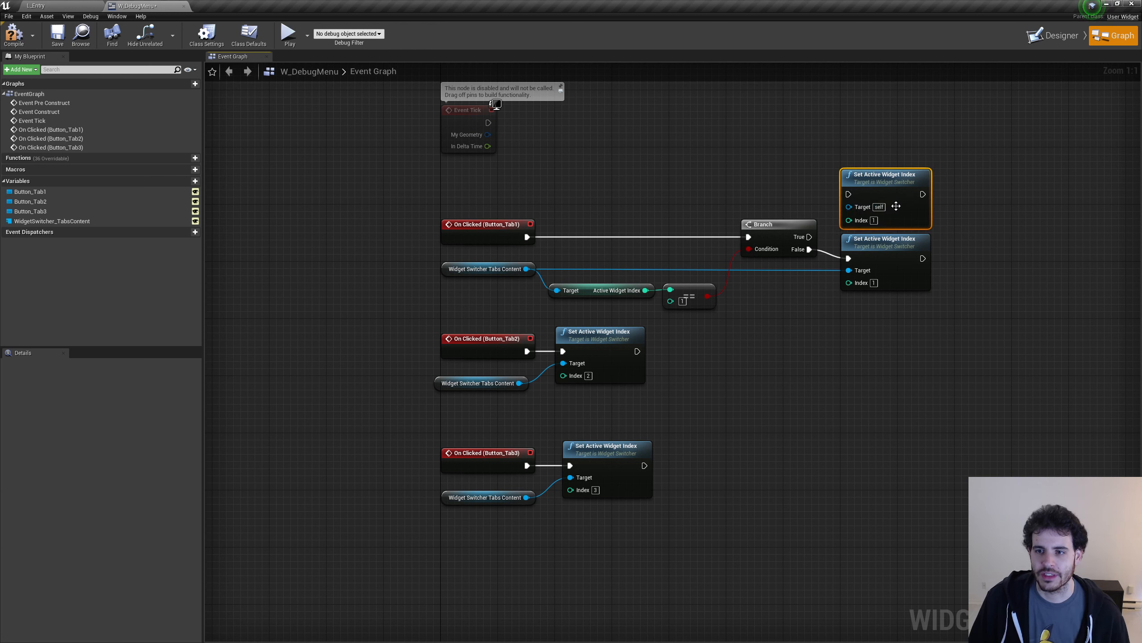
{"action": "left_click", "coordinate": [874, 220]}
{"action": "key", "text": "Return"}
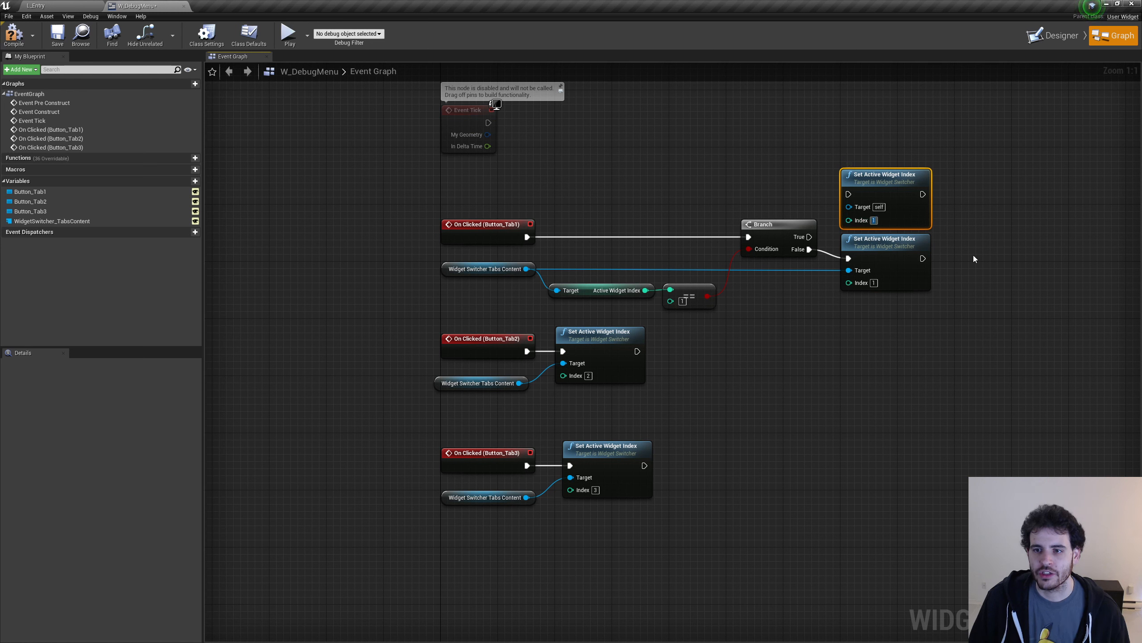
{"action": "left_click", "coordinate": [973, 257]}
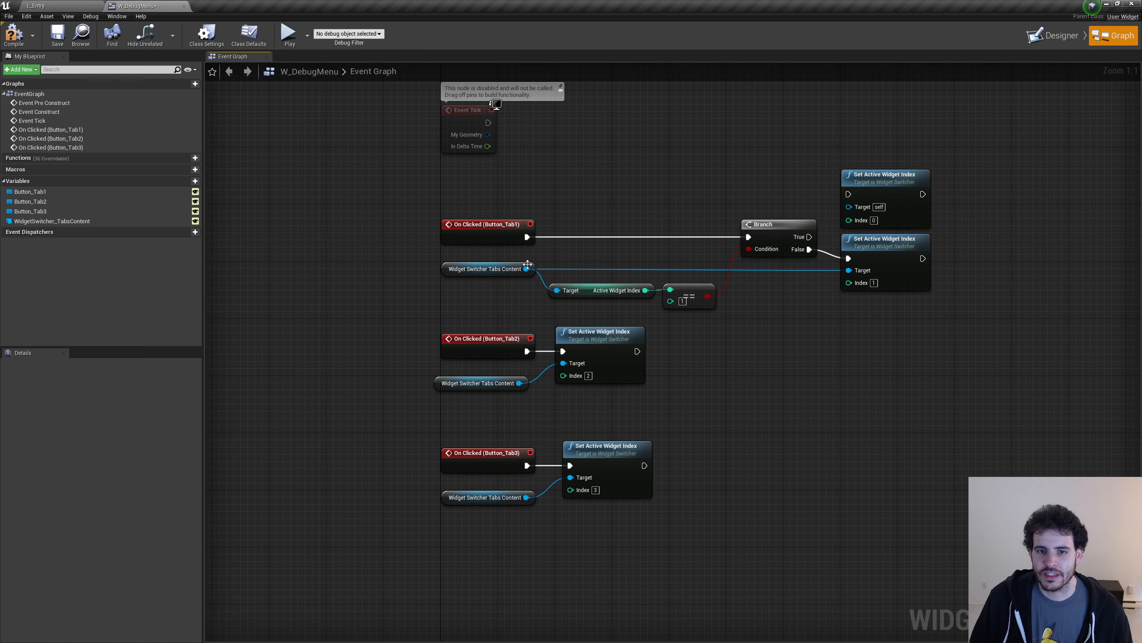
Duplicate the Widget Switcher Tabs Content reference and place the copy near the Branch.
{"action": "left_click_drag", "start_coordinate": [528, 264], "coordinate": [612, 256]}
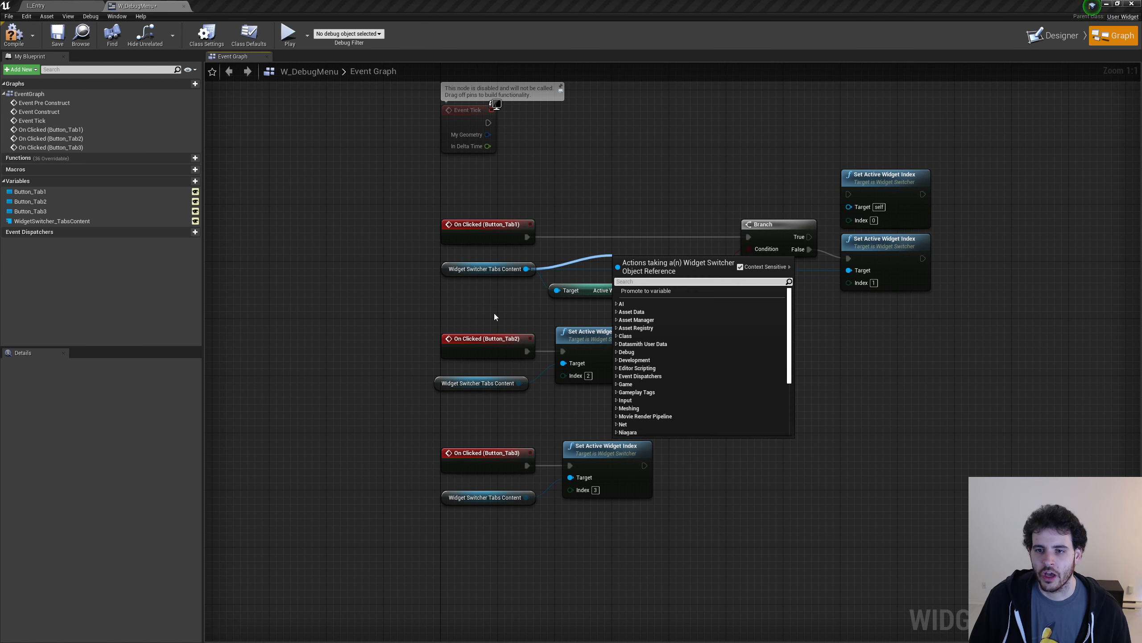
{"action": "left_click", "coordinate": [495, 316]}
{"action": "left_click", "coordinate": [504, 270]}
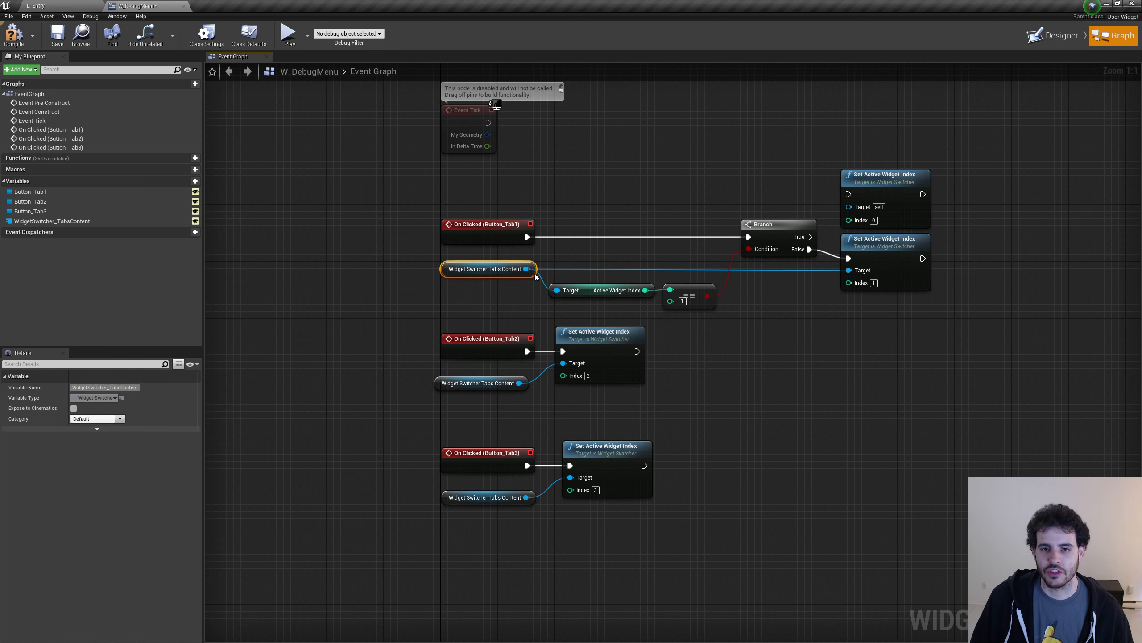
{"action": "key", "text": "ctrl+v"}
Shift both Button_Tab1 Set Active Widget Index nodes away from the Branch and position the copied switcher reference beneath the Branch.
{"action": "left_click_drag", "start_coordinate": [918, 345], "coordinate": [896, 196]}
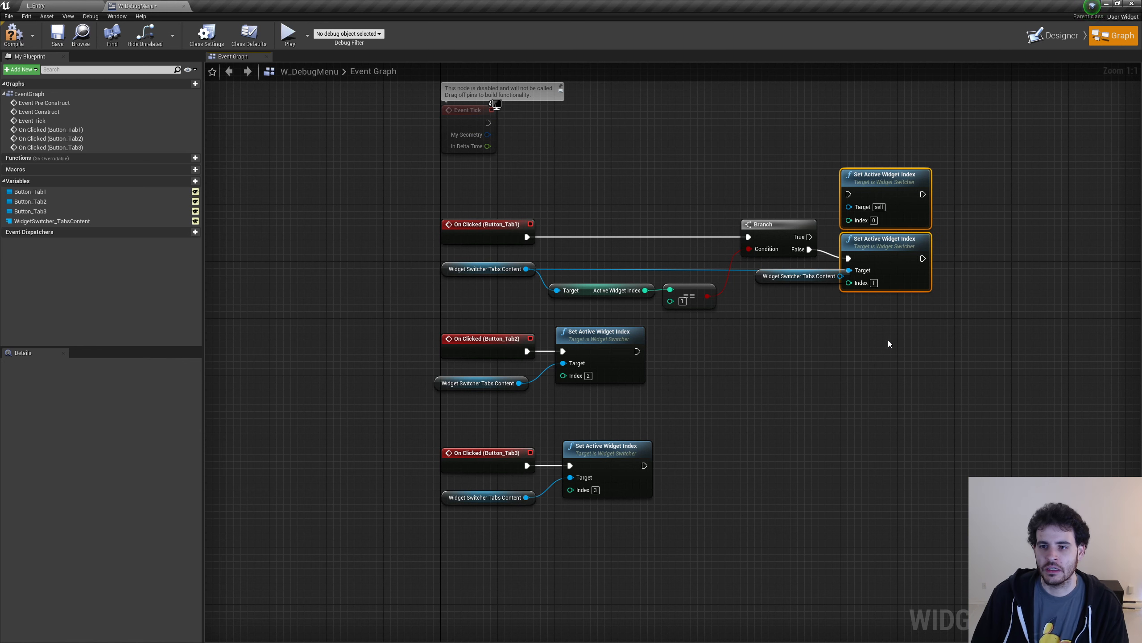
{"action": "key", "text": "Right"}
{"action": "key", "text": "Right"}
{"action": "key", "text": "Right"}
{"action": "key", "text": "Right"}
{"action": "left_click_drag", "start_coordinate": [828, 271], "coordinate": [827, 278]}
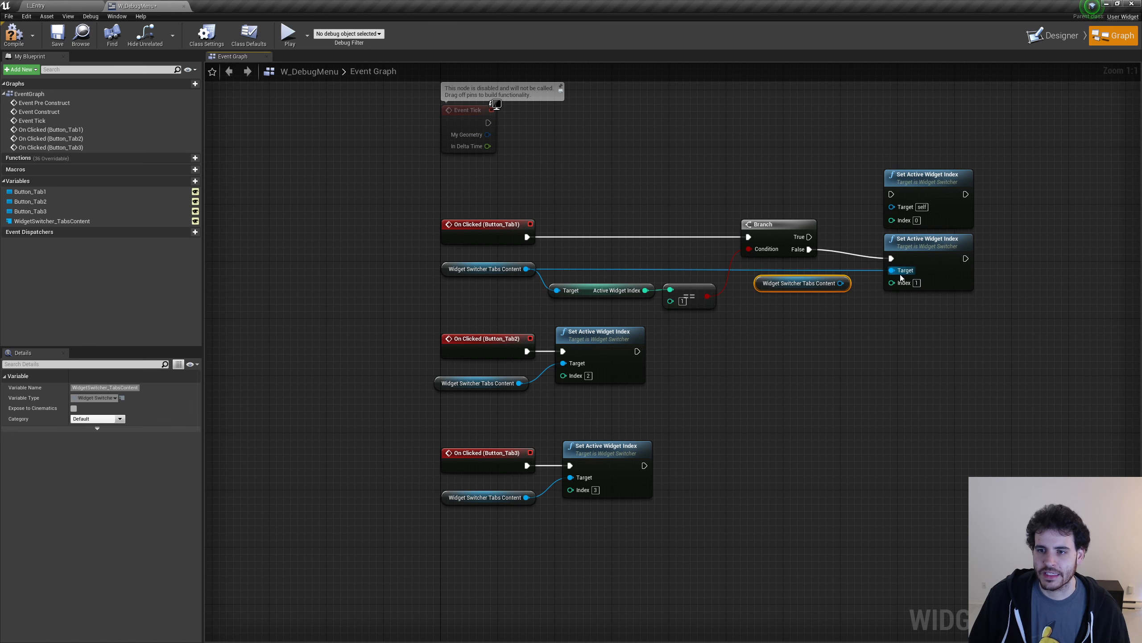
Rewire both Set Active Widget Index targets to the copied switcher reference and connect the Branch's True output to the index 0 node.
{"action": "left_click", "coordinate": [893, 270], "text": "alt"}
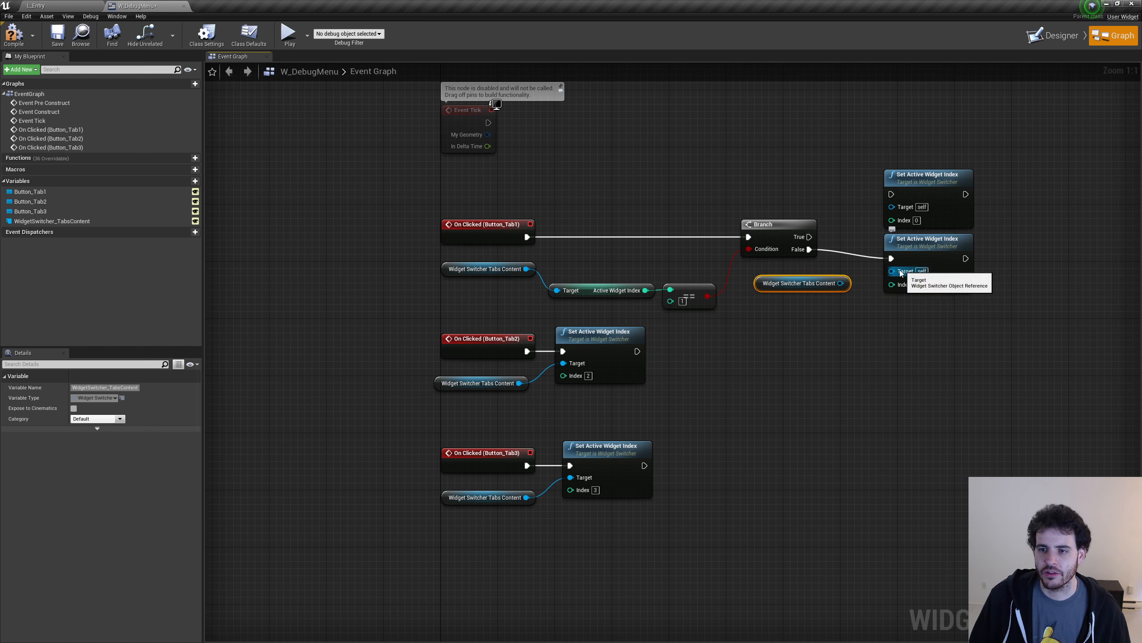
{"action": "left_click_drag", "start_coordinate": [892, 271], "coordinate": [891, 206]}
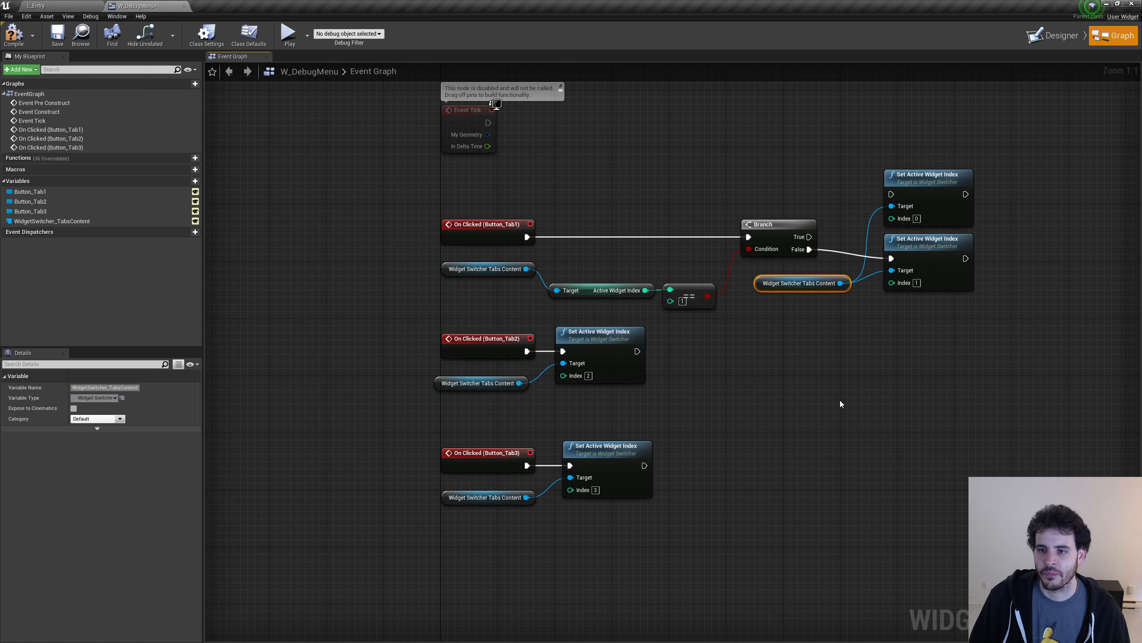
{"action": "left_click", "coordinate": [695, 275]}
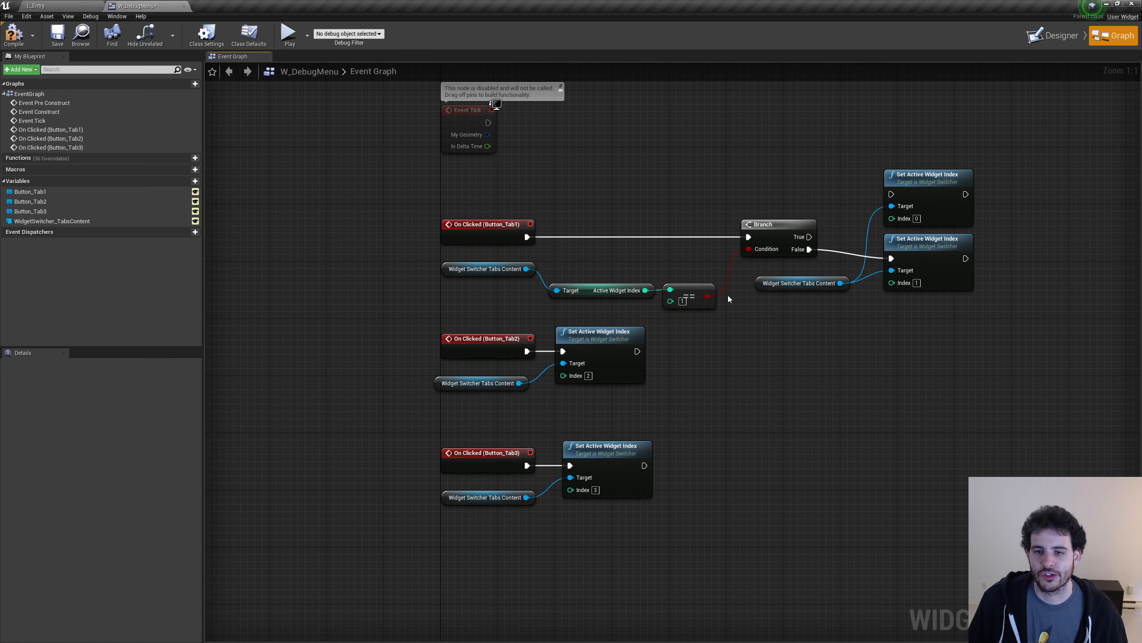
{"action": "left_click_drag", "start_coordinate": [809, 236], "coordinate": [892, 194]}
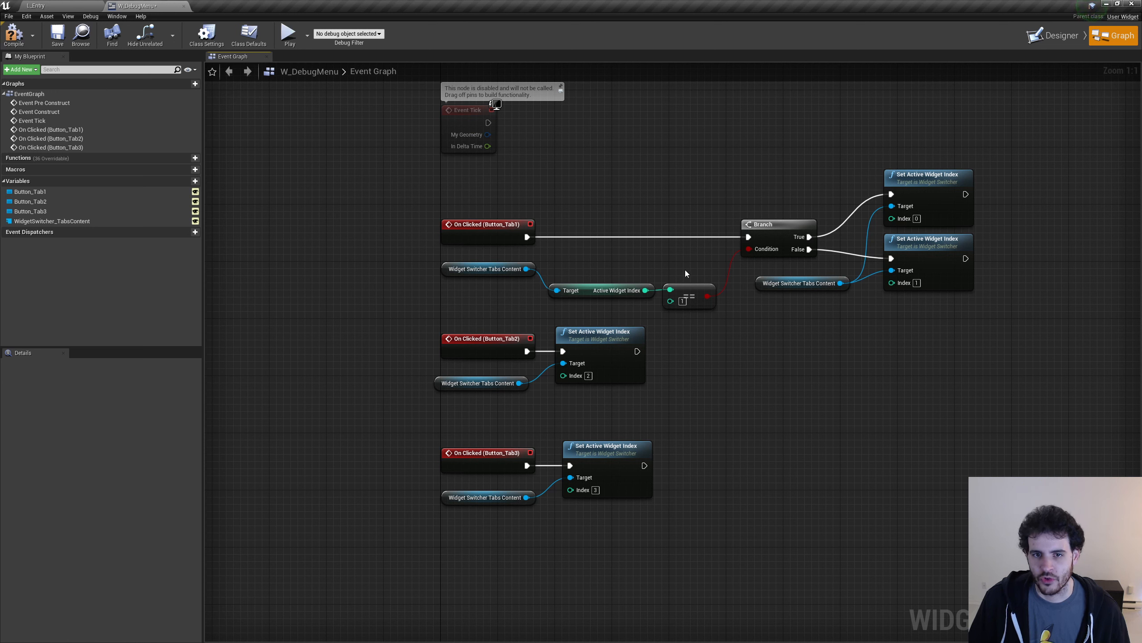
{"action": "left_click", "coordinate": [501, 228]}
{"action": "left_click_drag", "start_coordinate": [778, 167], "coordinate": [750, 232]}
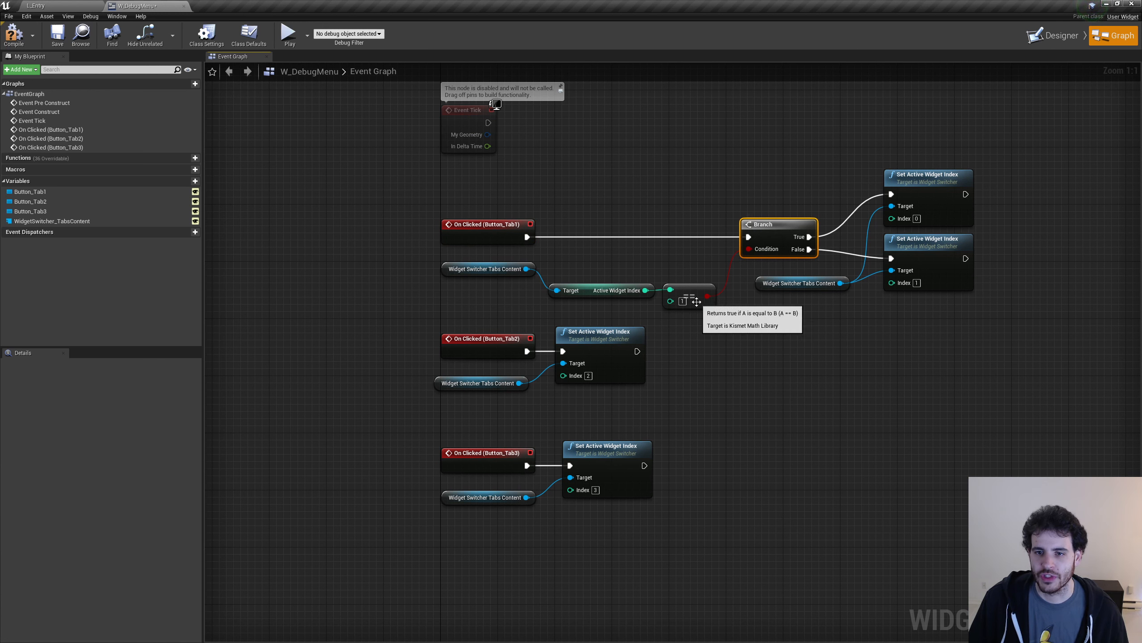
{"action": "left_click", "coordinate": [939, 271]}
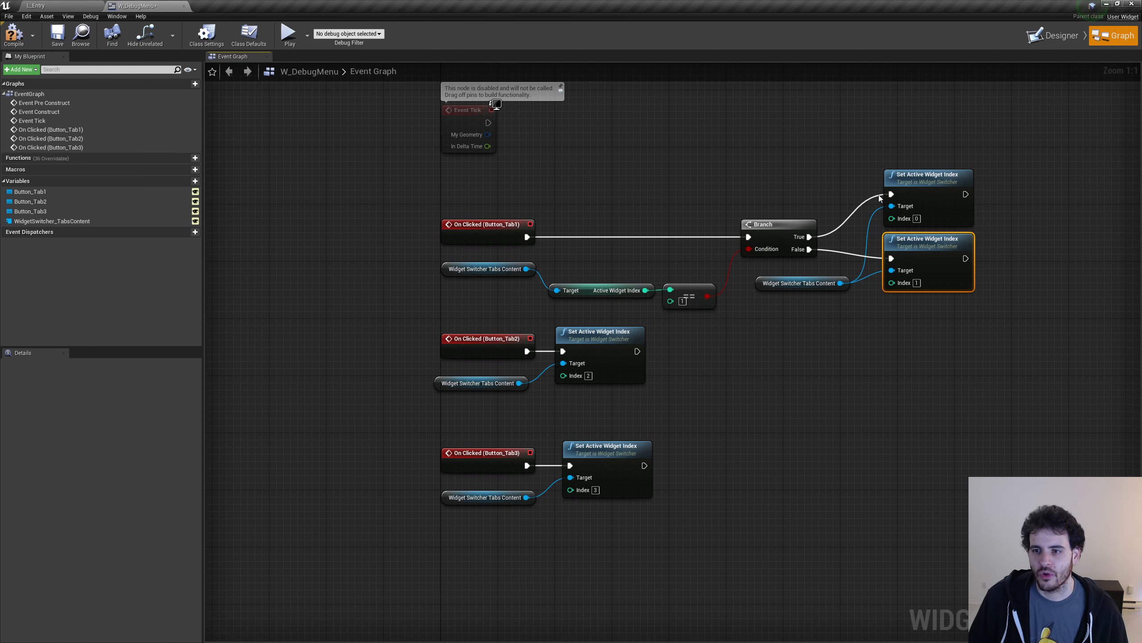
{"action": "left_click", "coordinate": [927, 198]}
{"action": "left_click", "coordinate": [873, 363]}
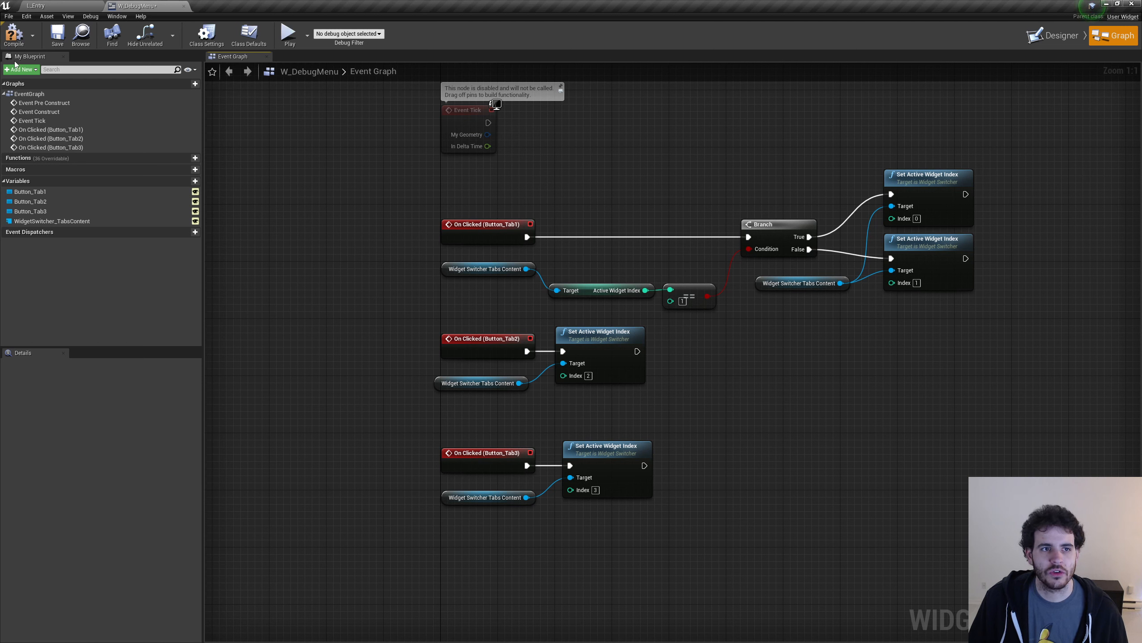
Compile and save the W_DebugMenu widget blueprint.
{"action": "left_click", "coordinate": [14, 34]}
{"action": "left_click", "coordinate": [57, 34]}
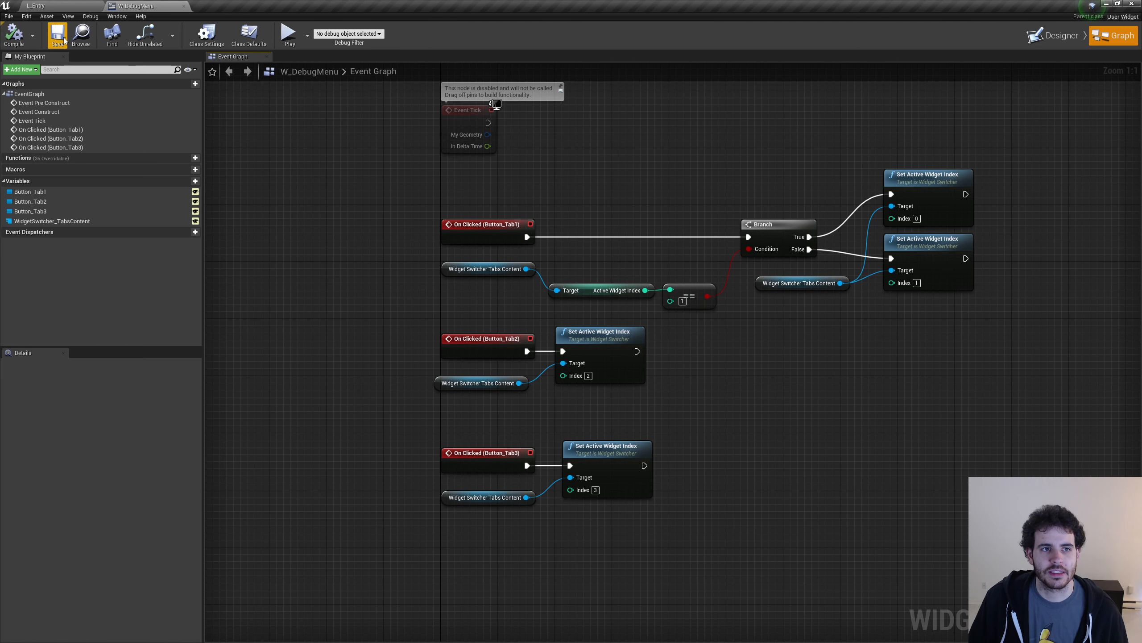
Play the L_Entry level and alternate between Tab 1 and Tab 2 in the debug menu.
{"action": "left_click", "coordinate": [66, 5]}
{"action": "left_click", "coordinate": [572, 34]}
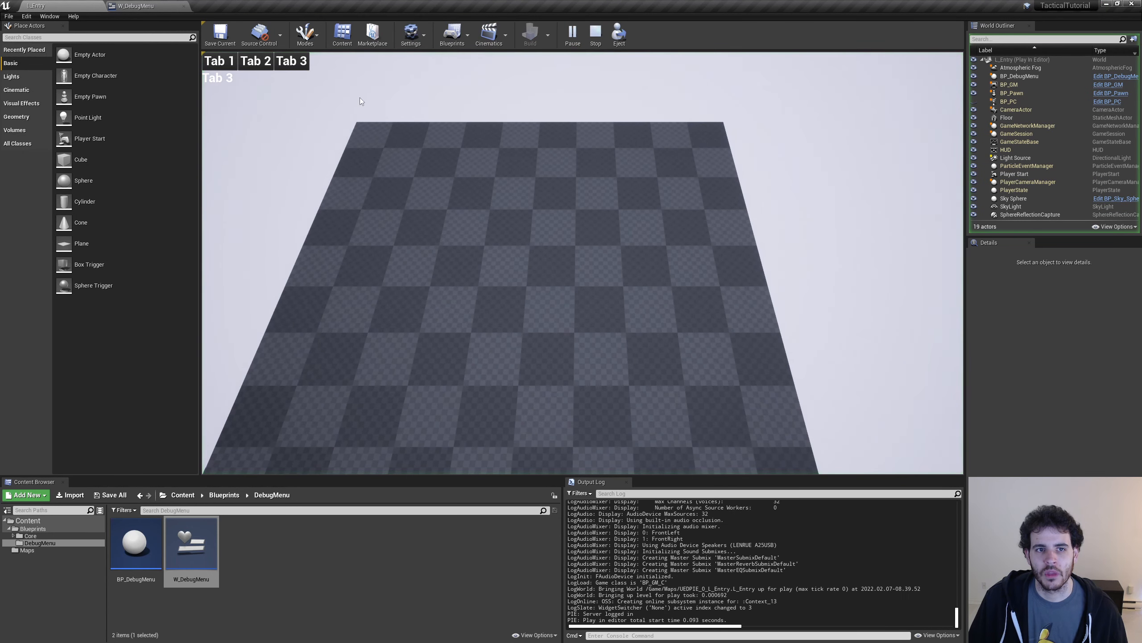
{"action": "left_click", "coordinate": [250, 62]}
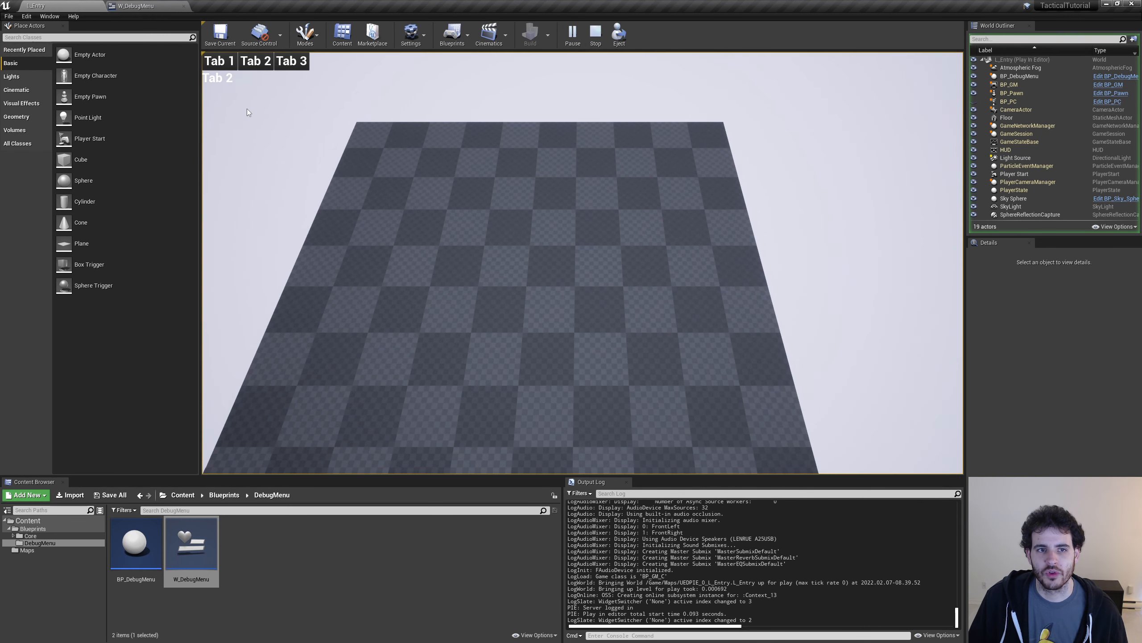
{"action": "left_click", "coordinate": [228, 64]}
{"action": "left_click", "coordinate": [255, 62]}
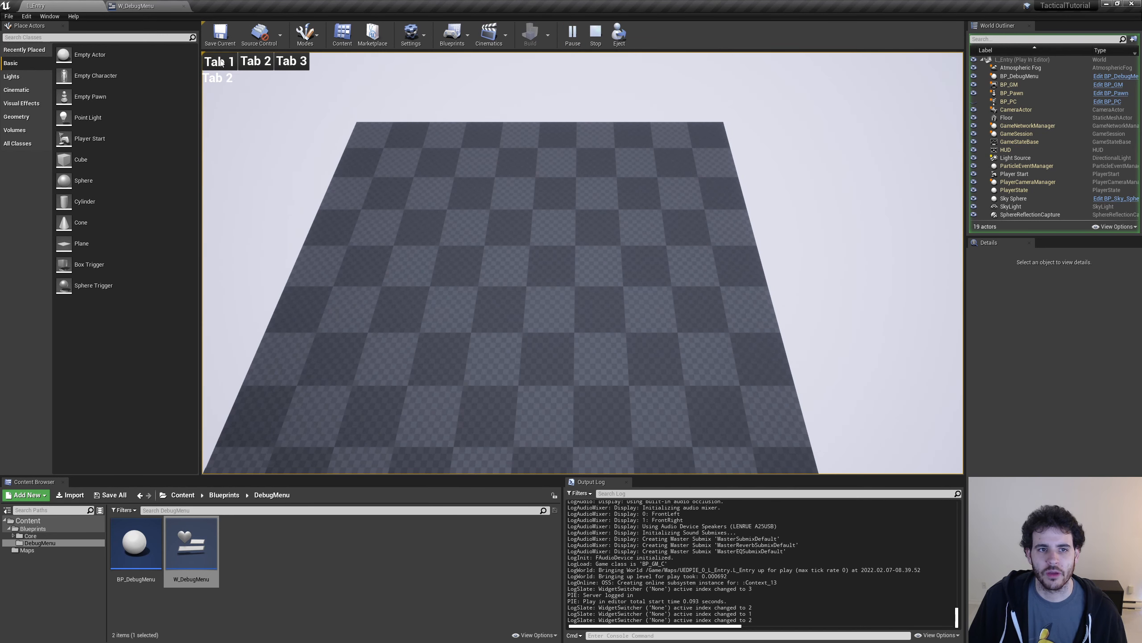
{"action": "left_click", "coordinate": [225, 63]}
{"action": "left_click", "coordinate": [255, 63]}
{"action": "left_click", "coordinate": [230, 65]}
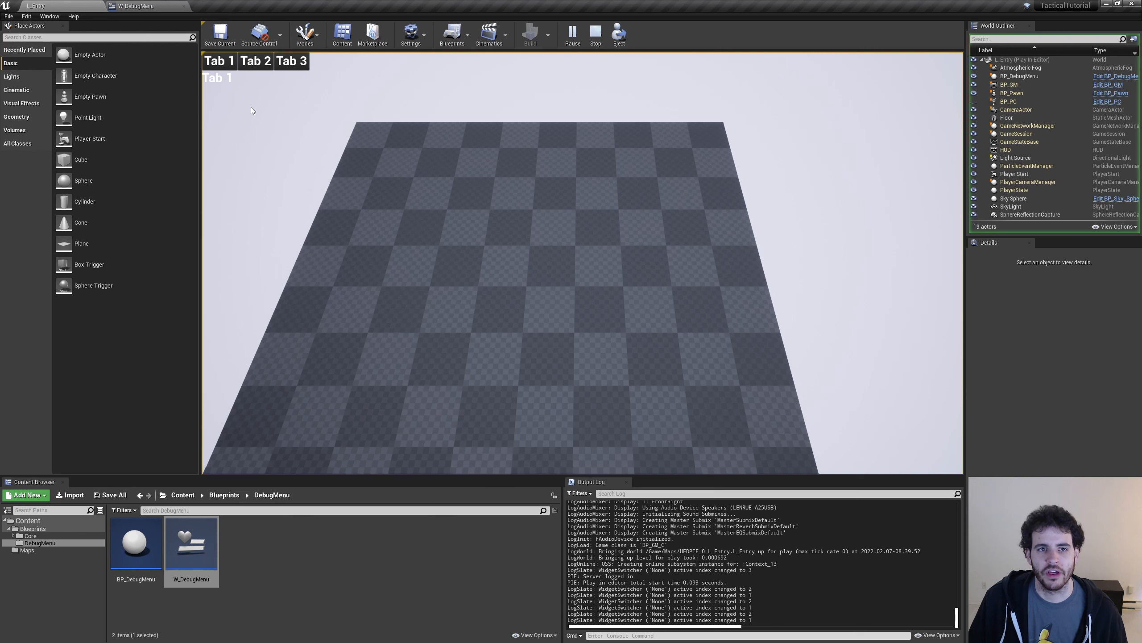
Activate Tab 1 repeatedly in the running game to test toggling its content off and on.
{"action": "left_click", "coordinate": [229, 62]}
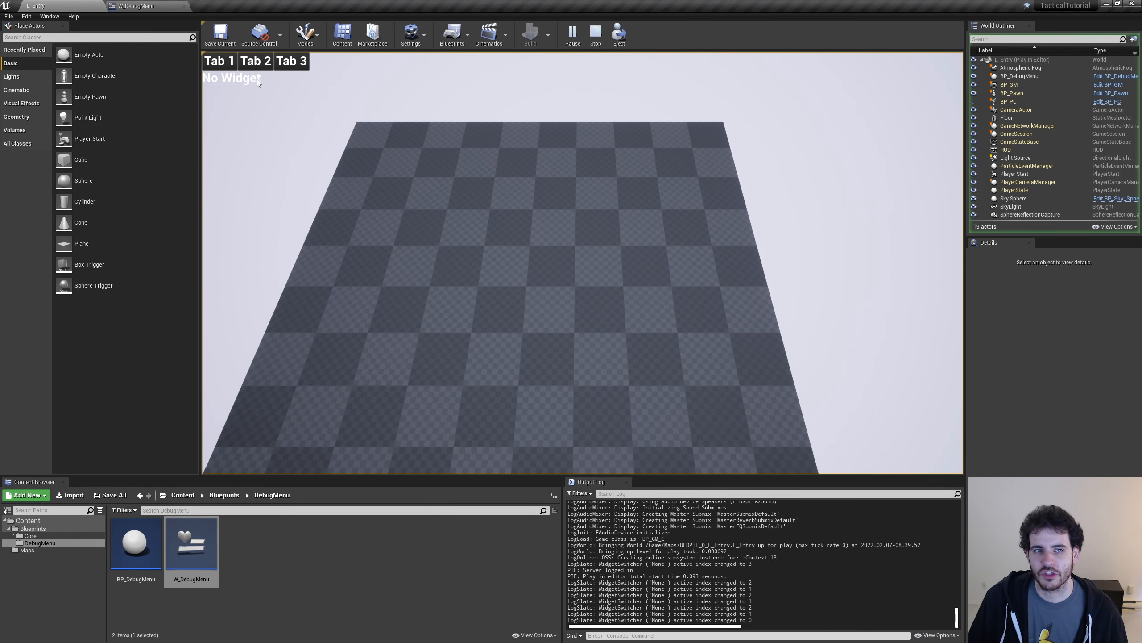
{"action": "left_click", "coordinate": [231, 63]}
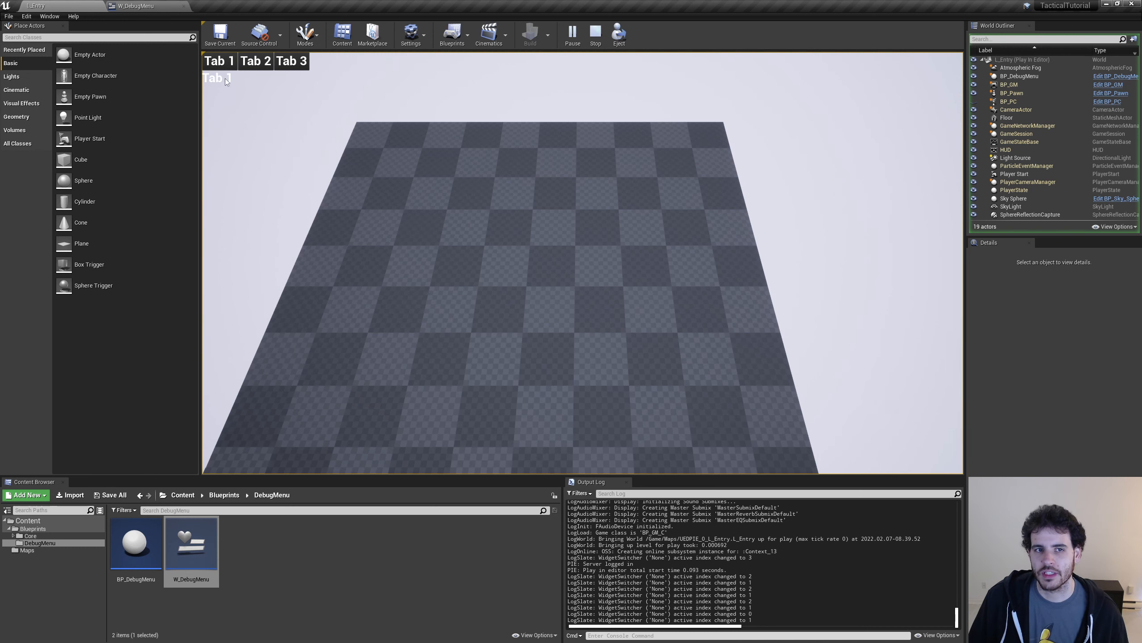
{"action": "left_click", "coordinate": [215, 63]}
{"action": "left_click", "coordinate": [219, 62]}
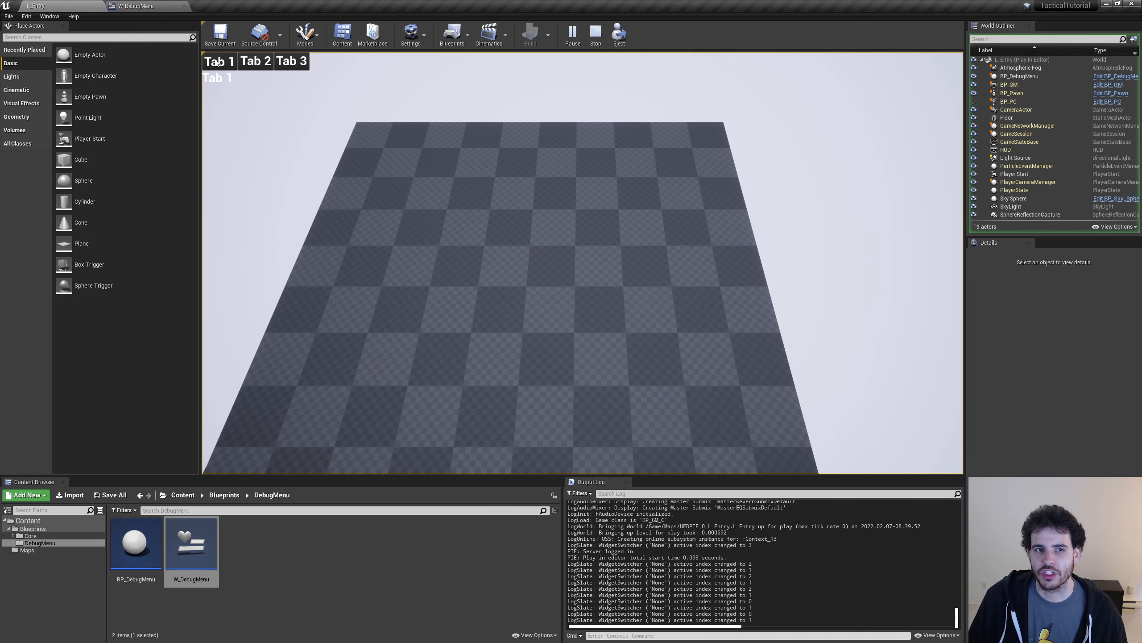
{"action": "left_click", "coordinate": [220, 62]}
{"action": "left_click", "coordinate": [221, 62]}
{"action": "left_click", "coordinate": [220, 62]}
{"action": "left_click", "coordinate": [221, 62]}
{"action": "left_click", "coordinate": [220, 62]}
{"action": "left_click", "coordinate": [221, 62]}
{"action": "left_click", "coordinate": [221, 62]}
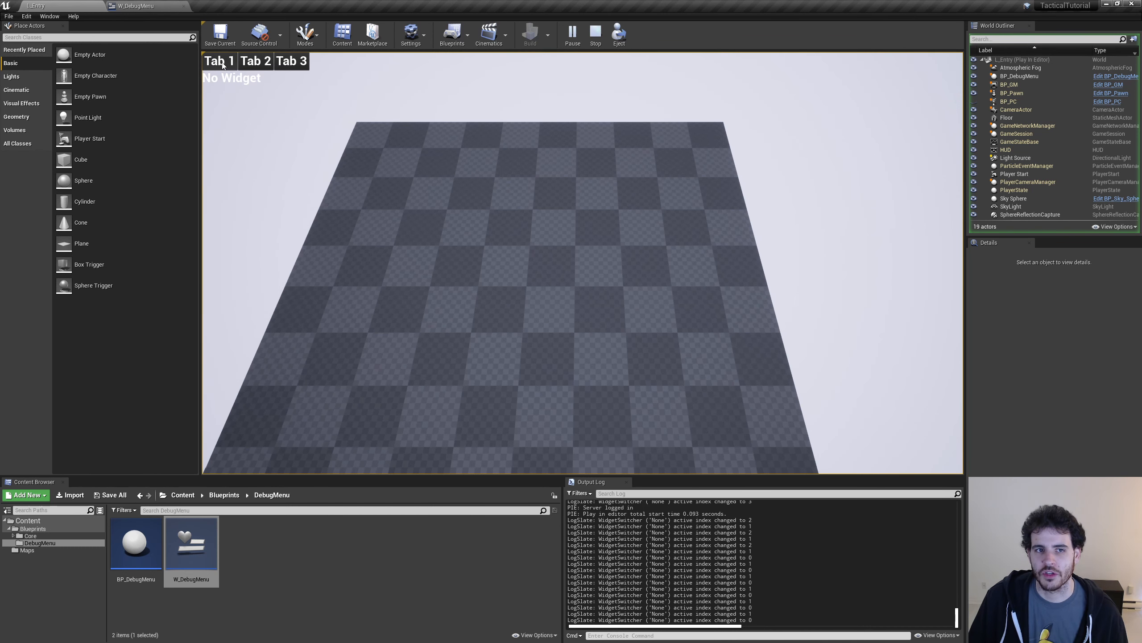
{"action": "left_click", "coordinate": [222, 62]}
Alternate between Tab 2 and Tab 3 in the running debug menu to test tab switching.
{"action": "left_click", "coordinate": [256, 63]}
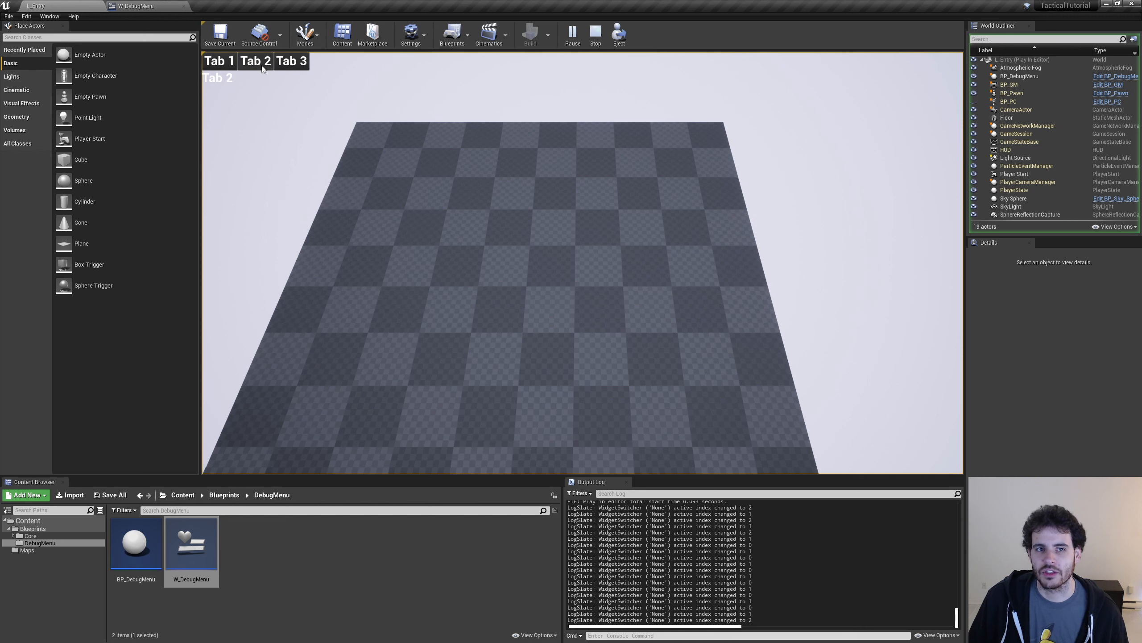
{"action": "left_click", "coordinate": [297, 65]}
{"action": "left_click", "coordinate": [256, 63]}
{"action": "left_click", "coordinate": [292, 63]}
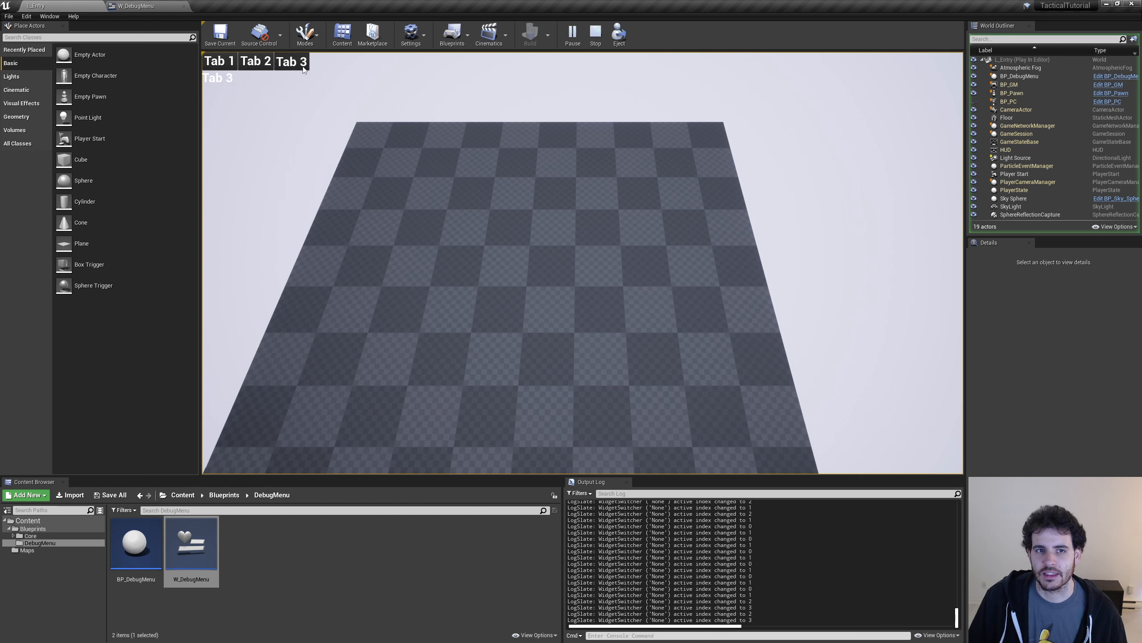
{"action": "left_click", "coordinate": [256, 63]}
Retest toggling Tab 1 several times, end the play session and return to the W_DebugMenu event graph.
{"action": "left_click", "coordinate": [218, 63]}
{"action": "left_click", "coordinate": [218, 63]}
{"action": "left_click", "coordinate": [218, 63]}
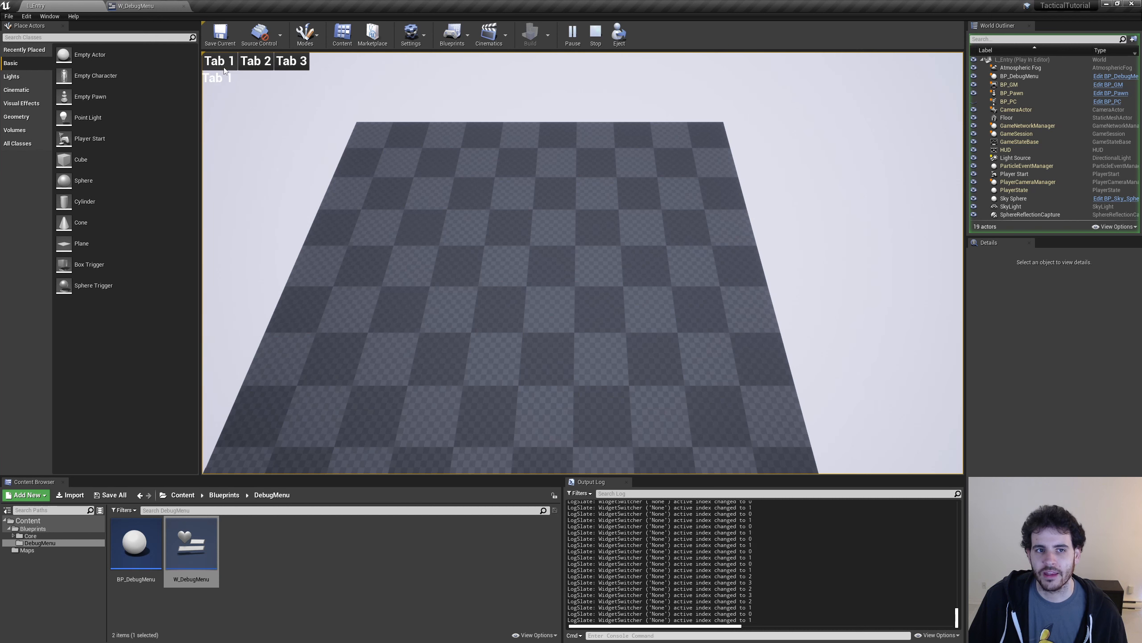
{"action": "left_click", "coordinate": [218, 63]}
{"action": "left_click", "coordinate": [219, 63]}
{"action": "left_click", "coordinate": [218, 63]}
{"action": "left_click", "coordinate": [219, 63]}
{"action": "left_click", "coordinate": [212, 68]}
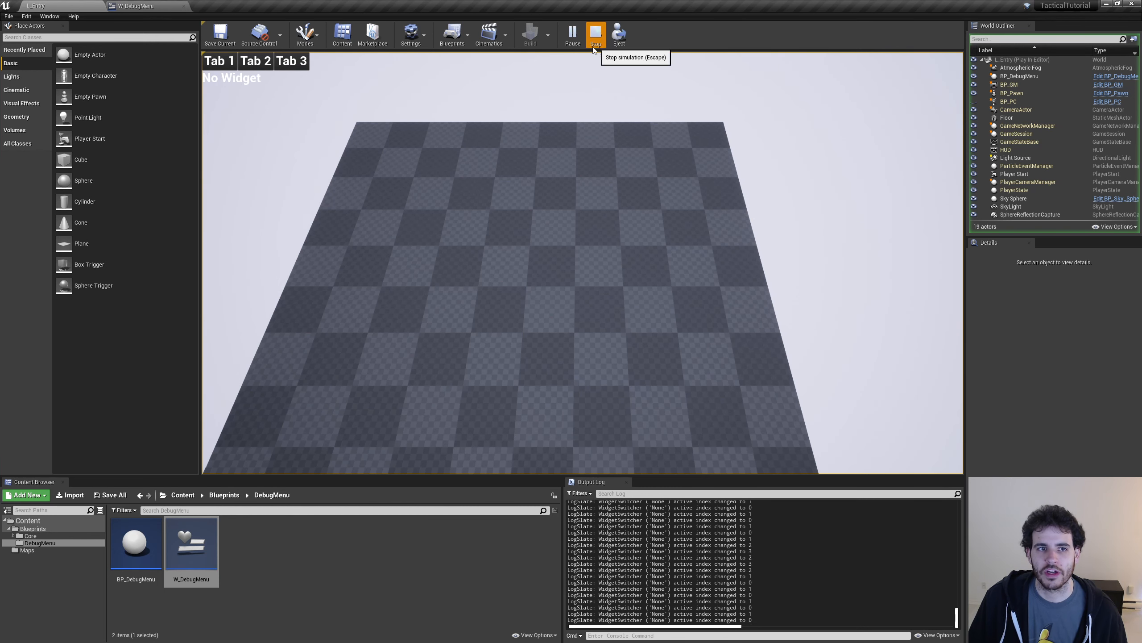
{"action": "left_click", "coordinate": [595, 32]}
{"action": "left_click", "coordinate": [167, 5]}
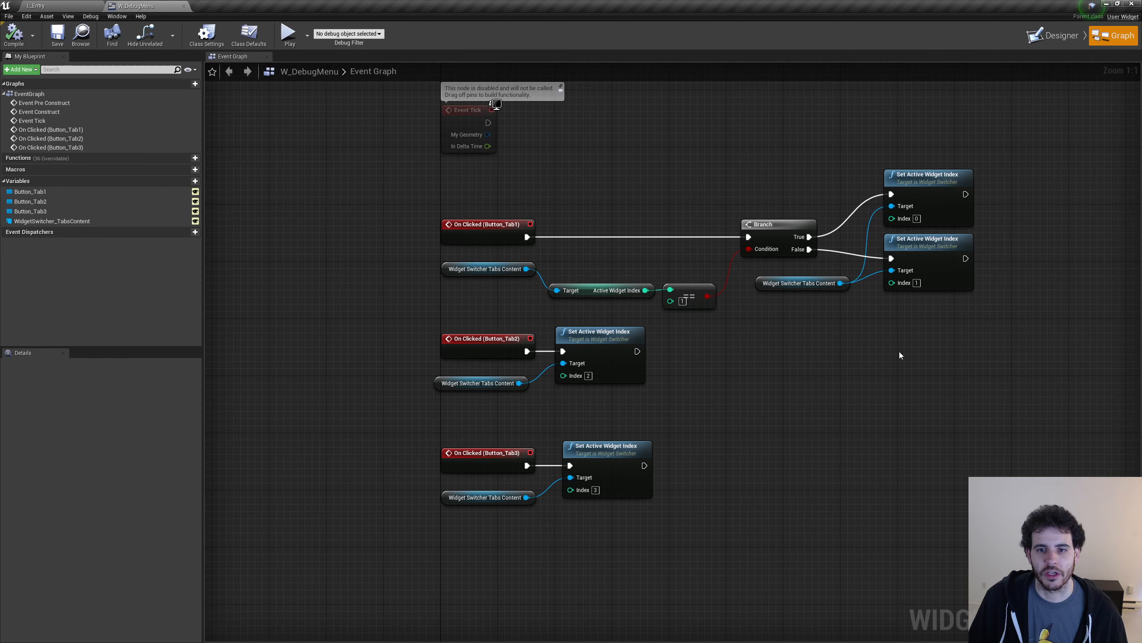
Copy the Button_Tab1 toggle nodes with their switcher references and paste two copies beneath the original.
{"action": "left_click_drag", "start_coordinate": [965, 316], "coordinate": [639, 217]}
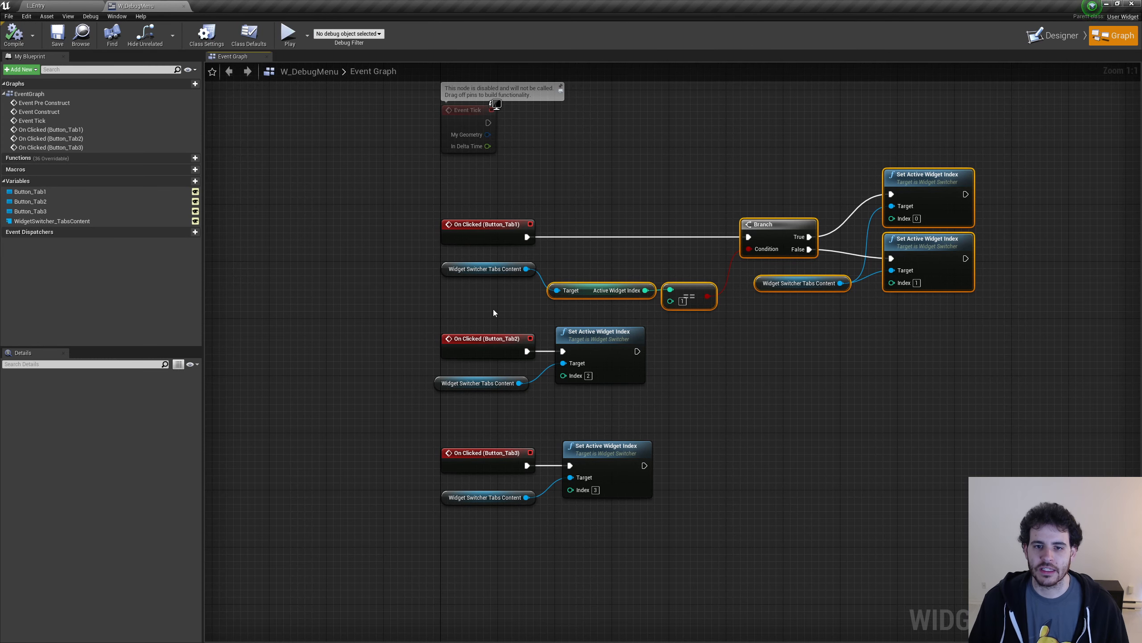
{"action": "left_click", "coordinate": [521, 270], "text": "ctrl"}
{"action": "key", "text": "ctrl+c"}
{"action": "key", "text": "ctrl+v"}
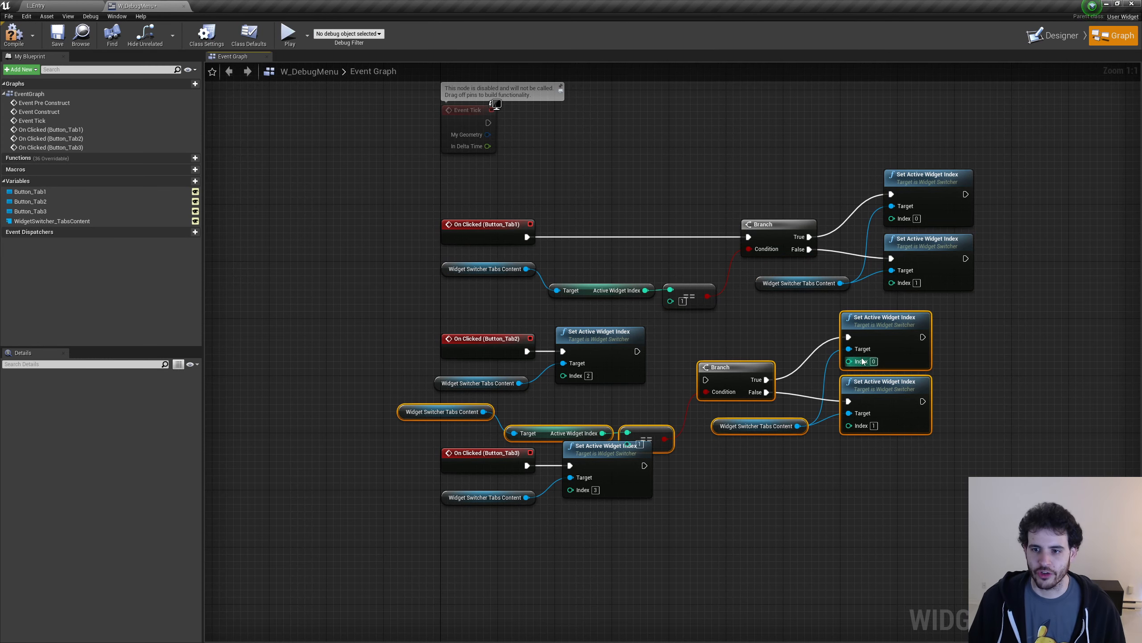
{"action": "left_click_drag", "start_coordinate": [884, 325], "coordinate": [929, 325]}
{"action": "key", "text": "ctrl+v"}
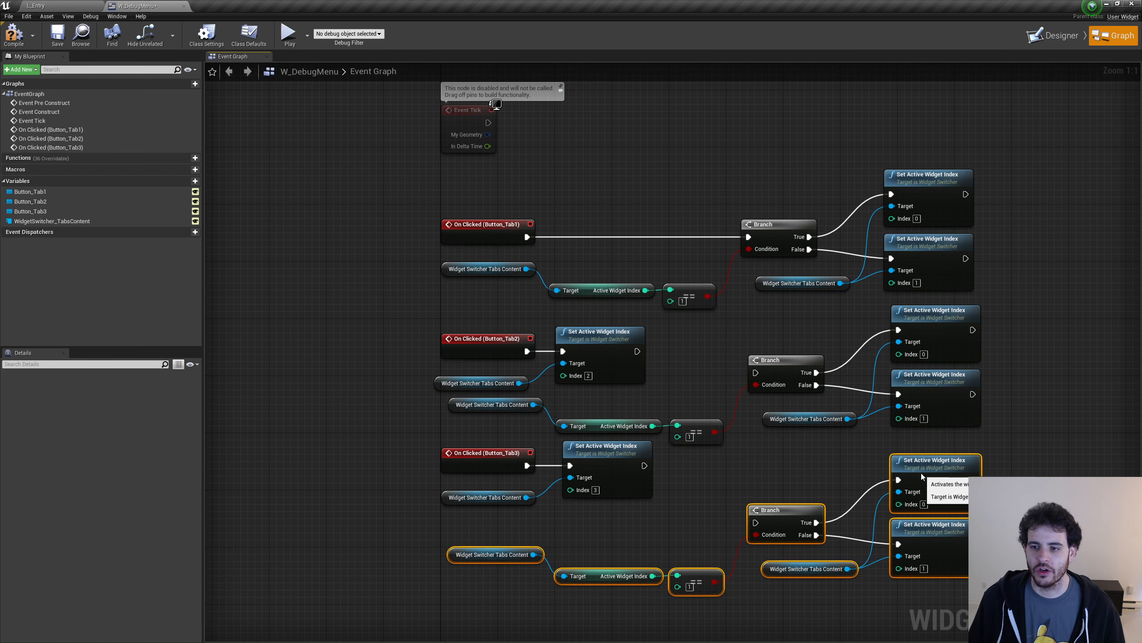
Paste three more copies of the toggle nodes further down the event graph.
{"action": "right_click_drag", "start_coordinate": [784, 641], "coordinate": [768, 480]}
{"action": "key", "text": "ctrl+v"}
{"action": "left_click_drag", "start_coordinate": [994, 434], "coordinate": [945, 483]}
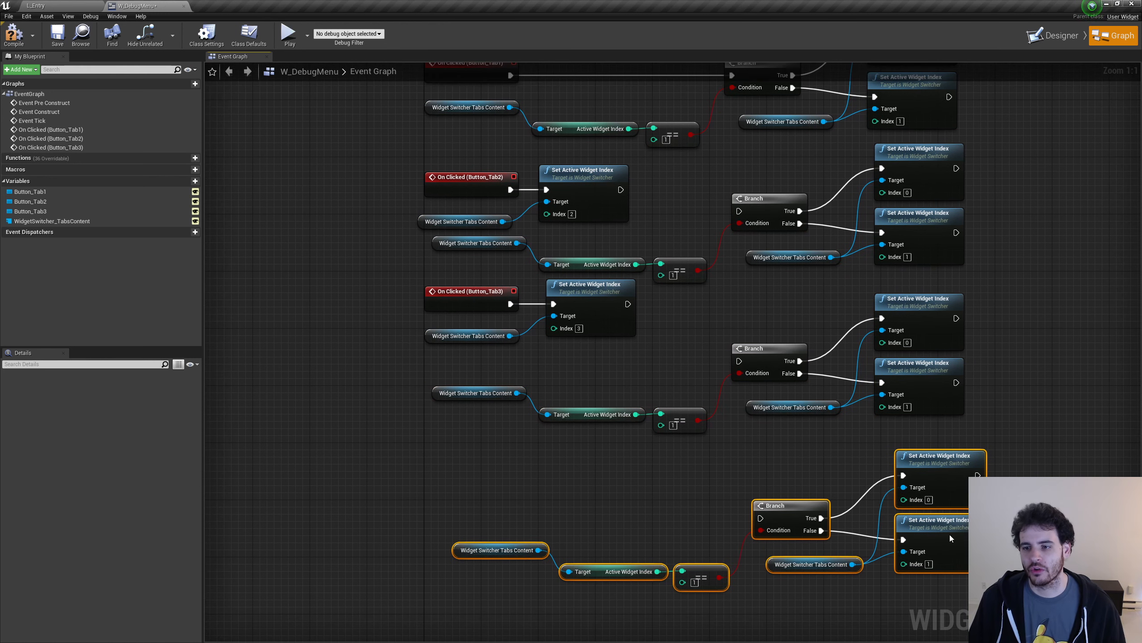
{"action": "right_click_drag", "start_coordinate": [846, 617], "coordinate": [831, 514]}
{"action": "key", "text": "ctrl+v"}
{"action": "left_click_drag", "start_coordinate": [947, 509], "coordinate": [919, 523]}
{"action": "right_click_drag", "start_coordinate": [788, 635], "coordinate": [775, 561]}
{"action": "key", "text": "ctrl+v"}
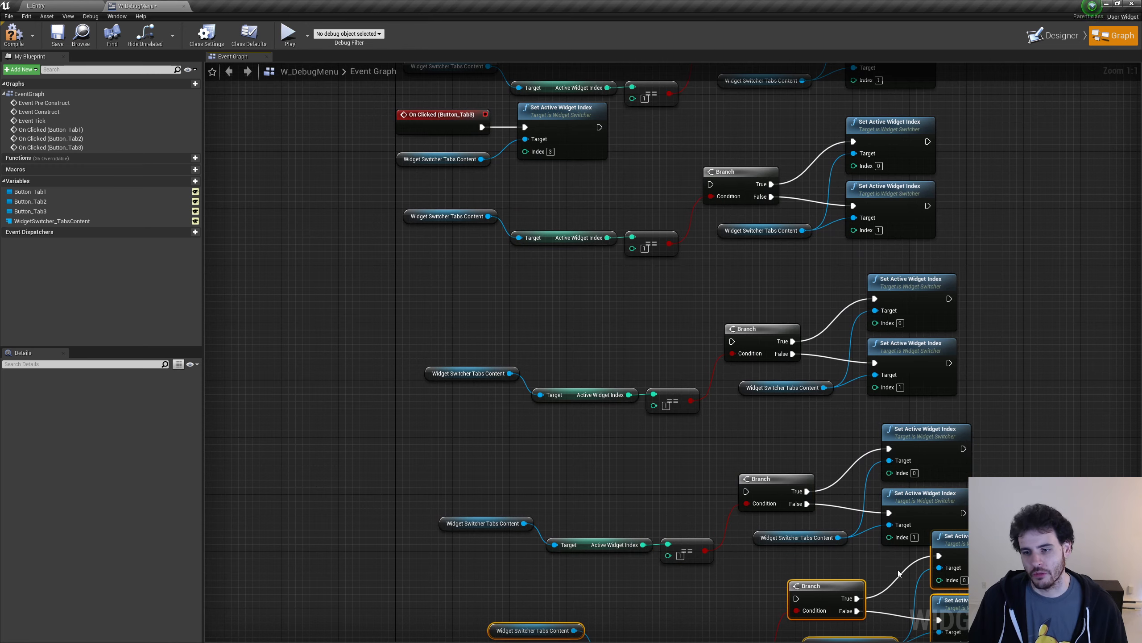
{"action": "right_click_drag", "start_coordinate": [1008, 401], "coordinate": [996, 444]}
Undo all the pasted copies of the toggle nodes.
{"action": "key", "text": "ctrl+z"}
{"action": "key", "text": "ctrl+z"}
{"action": "key", "text": "ctrl+z"}
{"action": "key", "text": "ctrl+z"}
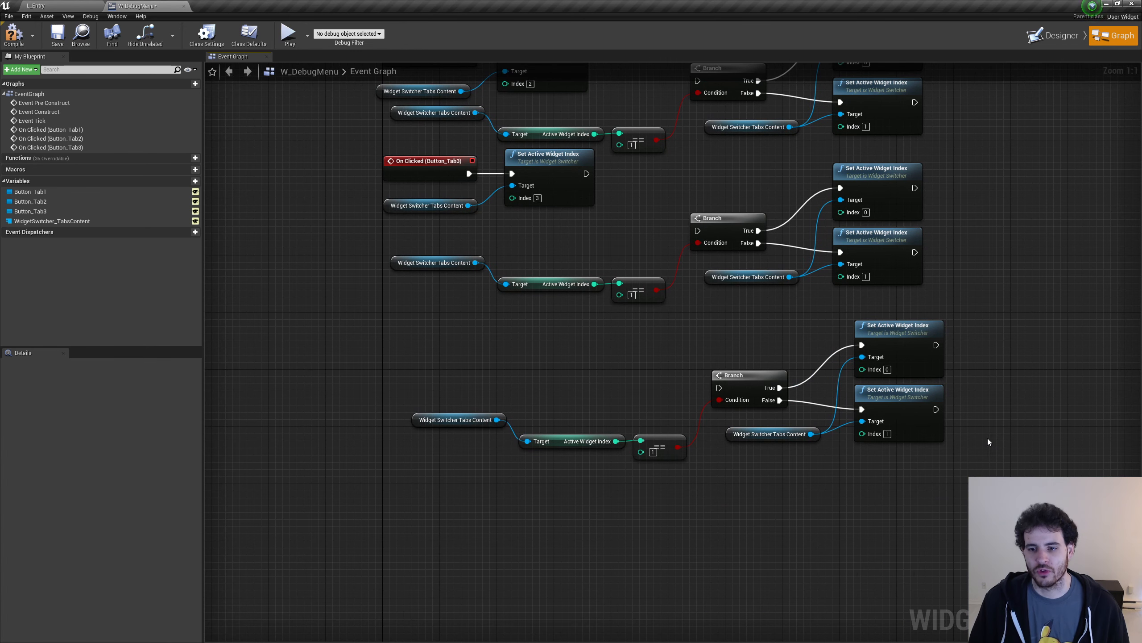
{"action": "right_click_drag", "start_coordinate": [818, 346], "coordinate": [813, 487]}
{"action": "key", "text": "ctrl+z"}
{"action": "key", "text": "ctrl+z"}
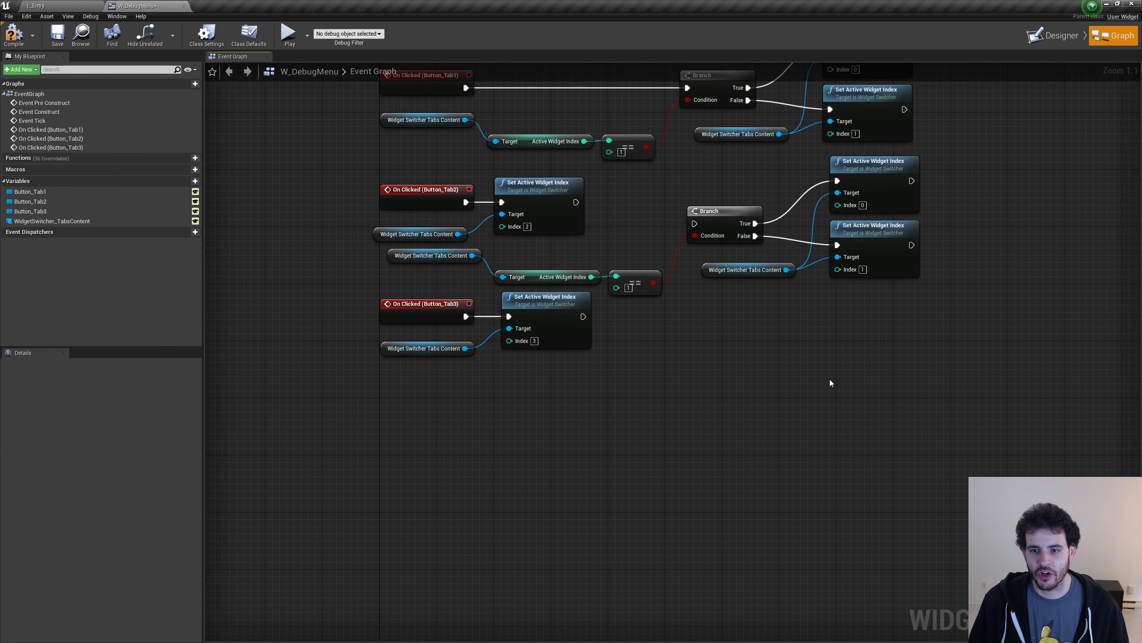
{"action": "right_click_drag", "start_coordinate": [776, 331], "coordinate": [784, 470]}
{"action": "key", "text": "ctrl+z"}
{"action": "key", "text": "ctrl+z"}
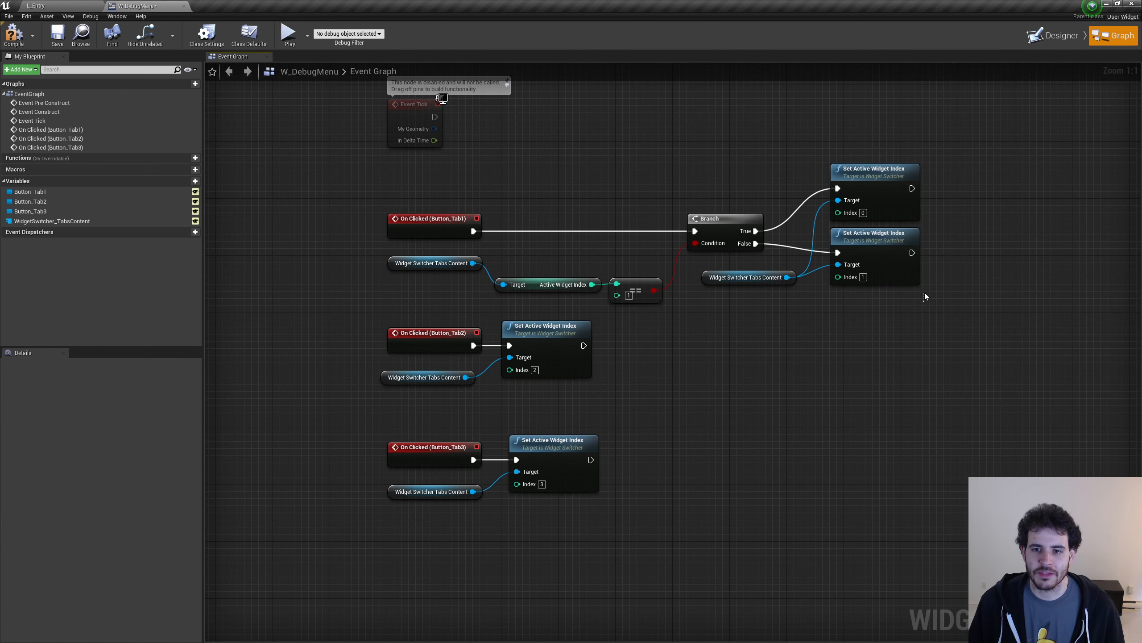
Collapse the Button_Tab1 toggle nodes into a function named SetTabIndex and place its call beside On Clicked (Button_Tab1).
{"action": "left_click_drag", "start_coordinate": [923, 306], "coordinate": [557, 176]}
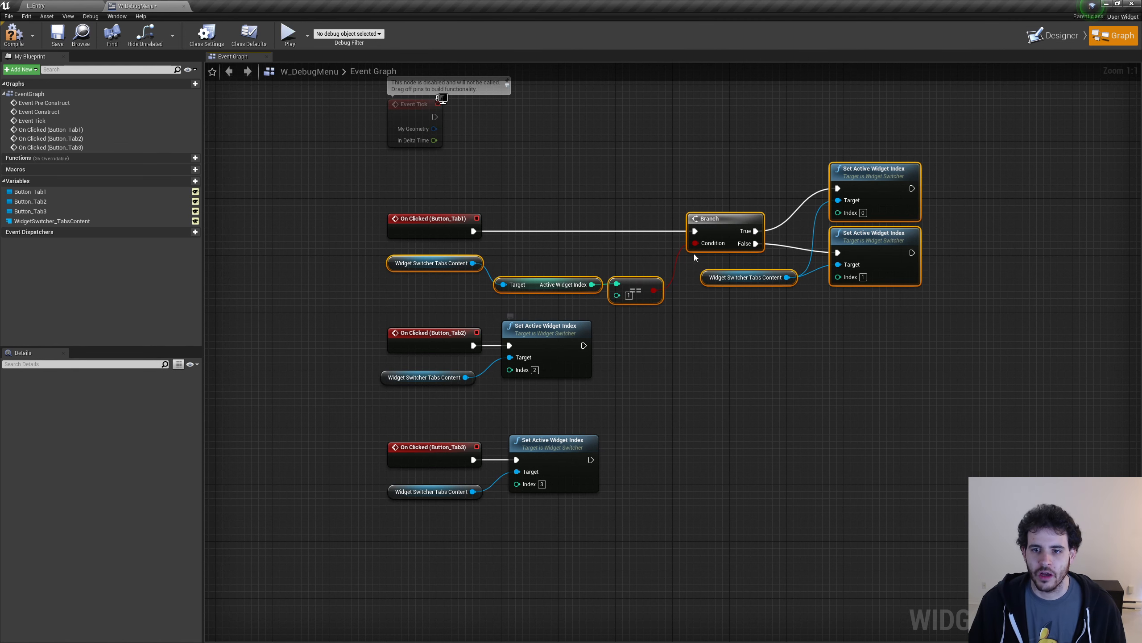
{"action": "right_click", "coordinate": [708, 226]}
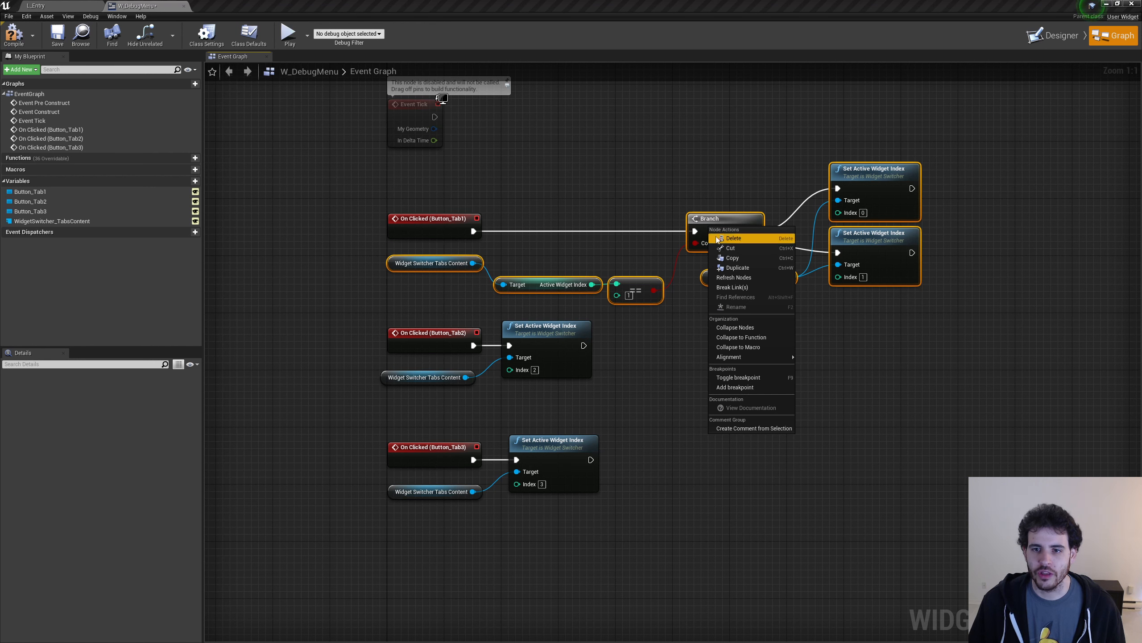
{"action": "right_click_drag", "start_coordinate": [849, 164], "coordinate": [842, 164]}
{"action": "right_click", "coordinate": [863, 161]}
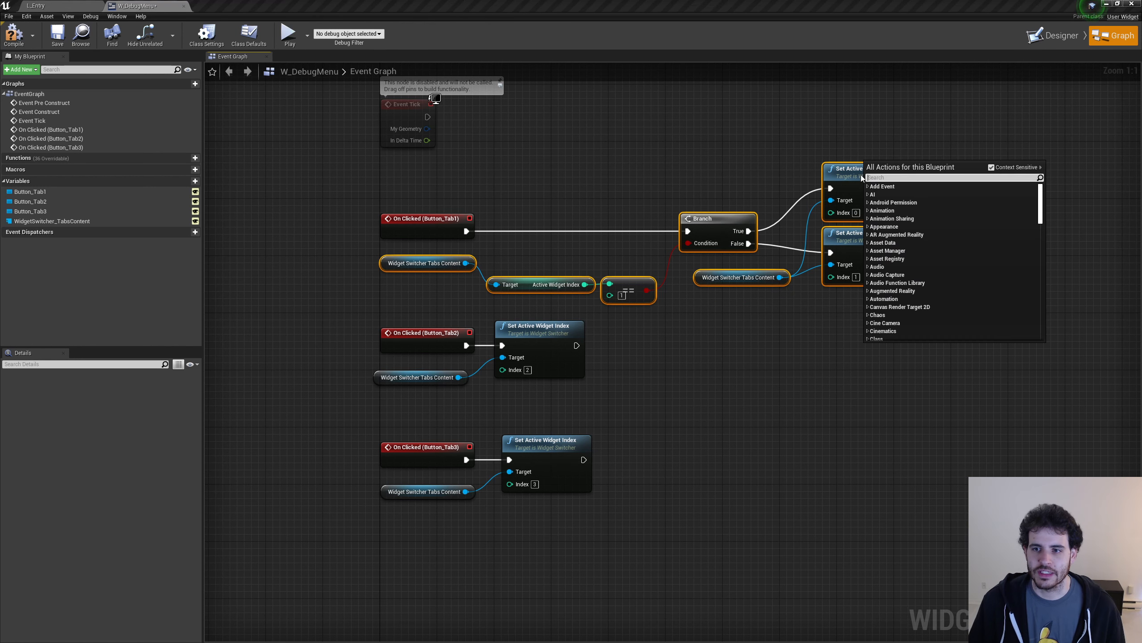
{"action": "right_click", "coordinate": [846, 176]}
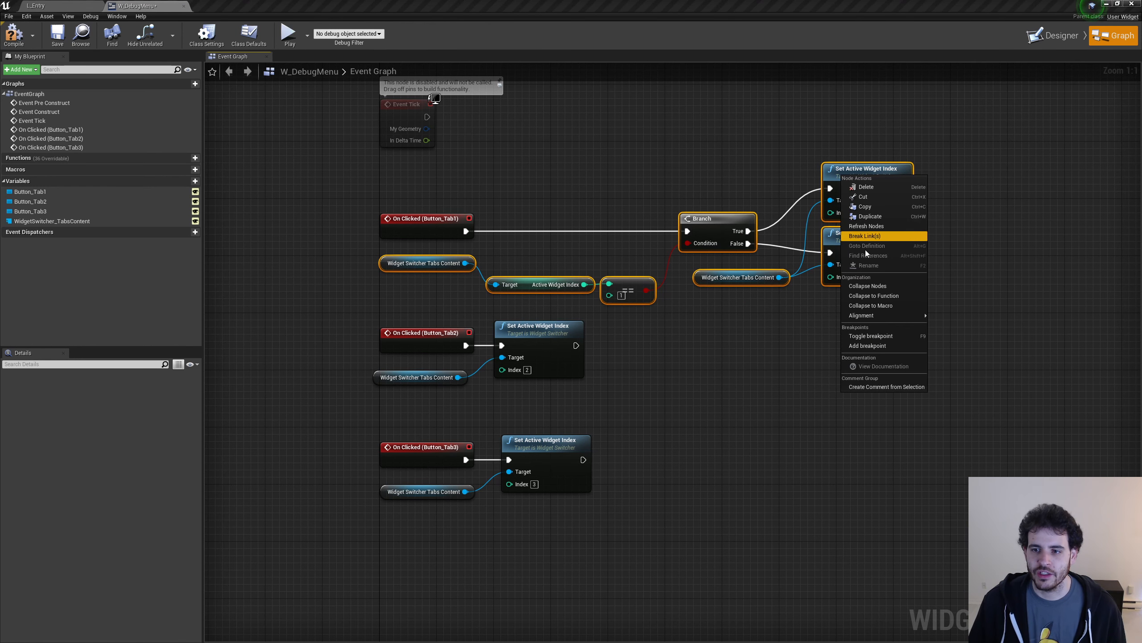
{"action": "left_click", "coordinate": [851, 297]}
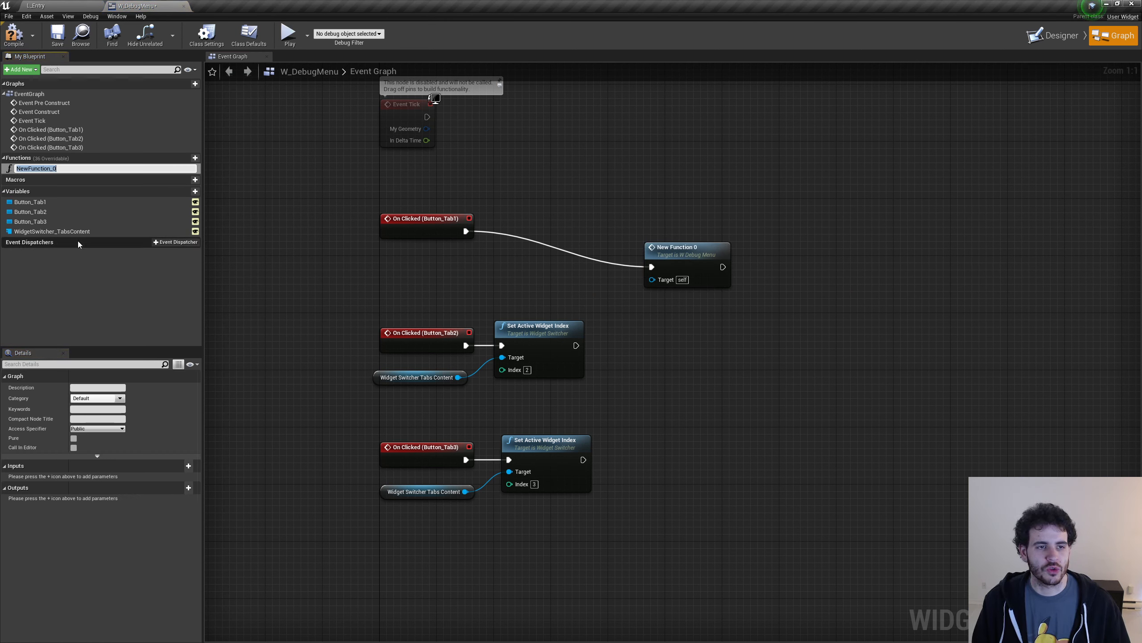
{"action": "type", "text": "SetTabInde"}
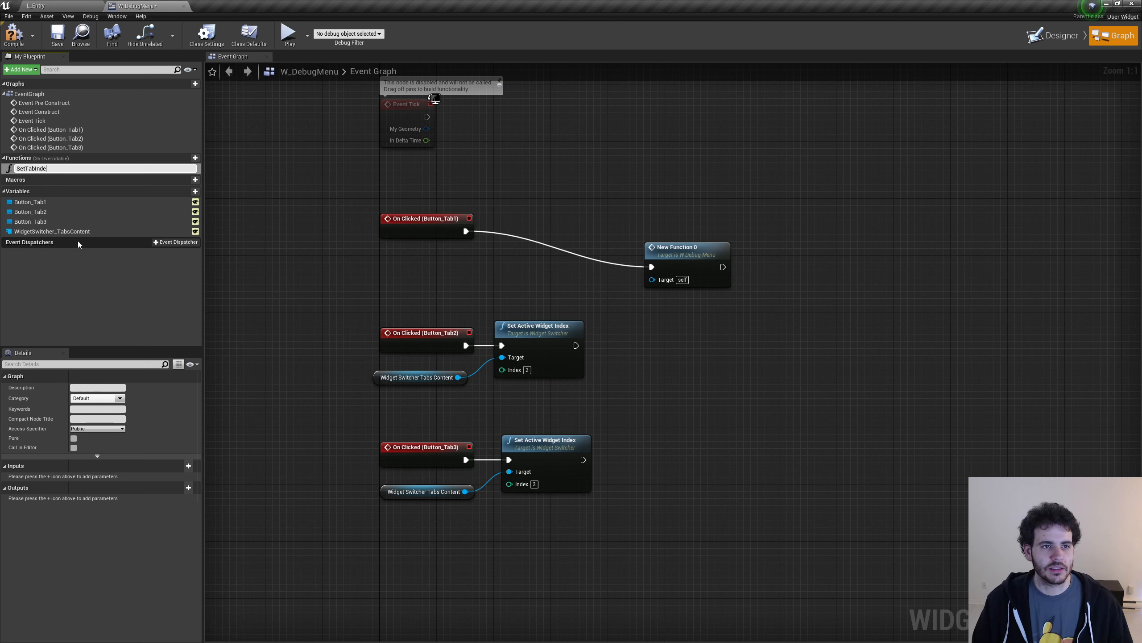
{"action": "type", "text": "x"}
{"action": "key", "text": "Return"}
{"action": "left_click_drag", "start_coordinate": [701, 278], "coordinate": [550, 242]}
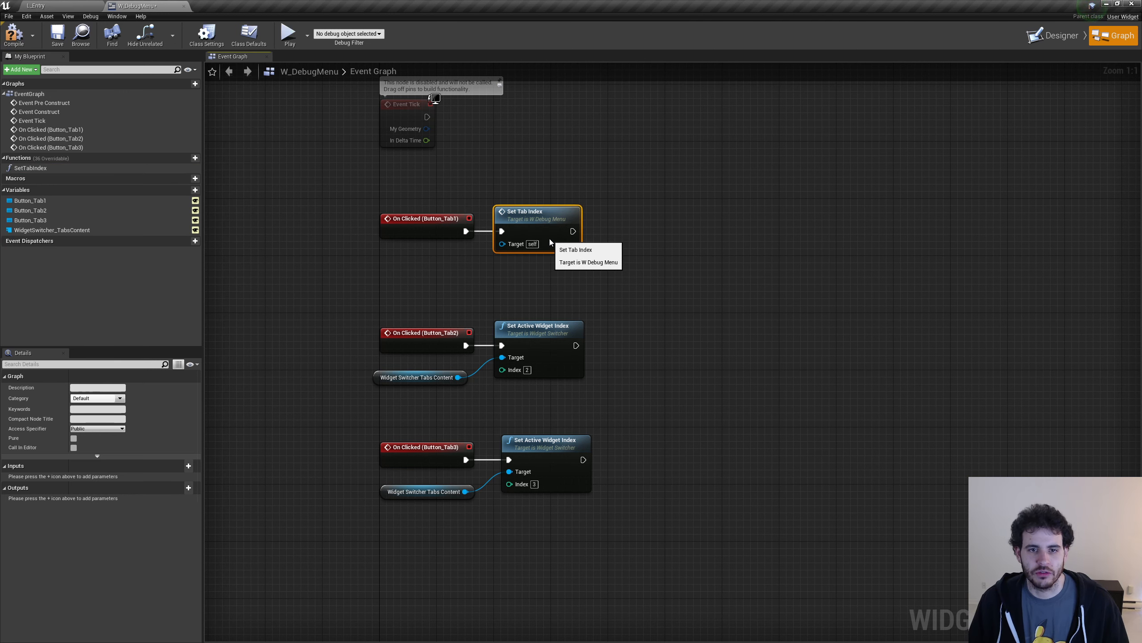
{"action": "left_click", "coordinate": [723, 271]}
{"action": "left_click_drag", "start_coordinate": [458, 276], "coordinate": [418, 336]}
{"action": "left_click_drag", "start_coordinate": [331, 413], "coordinate": [443, 444]}
{"action": "left_click_drag", "start_coordinate": [574, 285], "coordinate": [556, 207]}
{"action": "left_click", "coordinate": [559, 296]}
Delete the Set Active Widget Index nodes and switcher references from the Button_Tab2 and Button_Tab3 events.
{"action": "left_click_drag", "start_coordinate": [612, 403], "coordinate": [404, 358]}
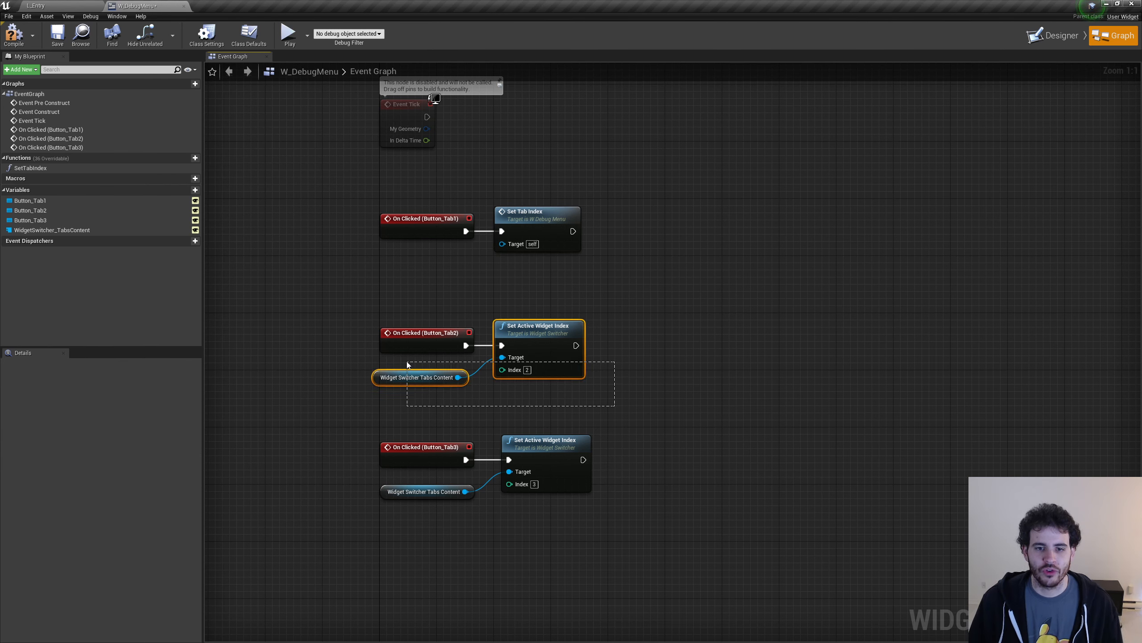
{"action": "key", "text": "Delete"}
{"action": "left_click_drag", "start_coordinate": [559, 526], "coordinate": [446, 484]}
{"action": "key", "text": "Delete"}
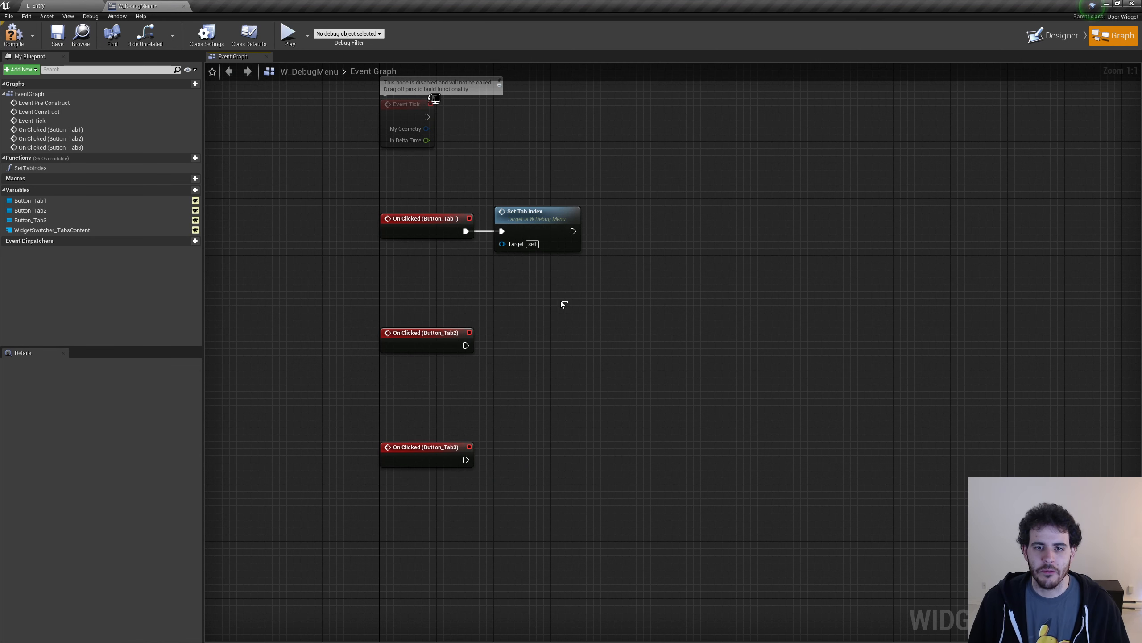
Duplicate the Set Tab Index call for the Button_Tab2 and Button_Tab3 click events and connect each copy.
{"action": "left_click", "coordinate": [538, 224]}
{"action": "key", "text": "ctrl+c"}
{"action": "key", "text": "ctrl+v"}
{"action": "left_click_drag", "start_coordinate": [466, 345], "coordinate": [537, 352]}
{"action": "key", "text": "ctrl+v"}
{"action": "left_click_drag", "start_coordinate": [466, 459], "coordinate": [516, 447]}
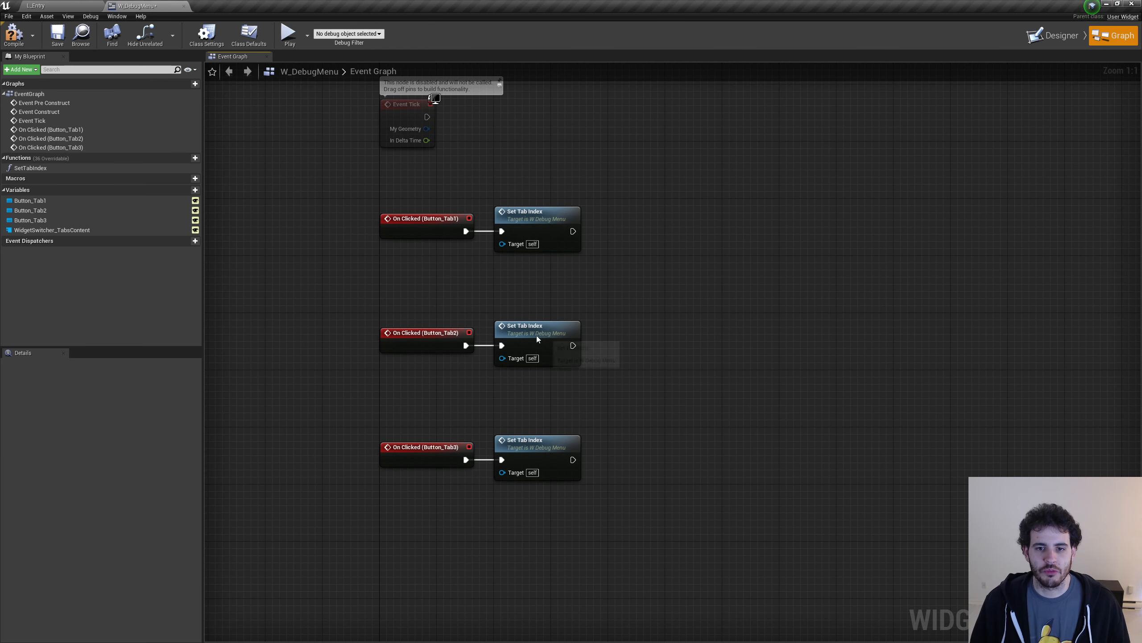
Add an input parameter named TabIndex to the Set Tab Index function.
{"action": "left_click", "coordinate": [536, 335]}
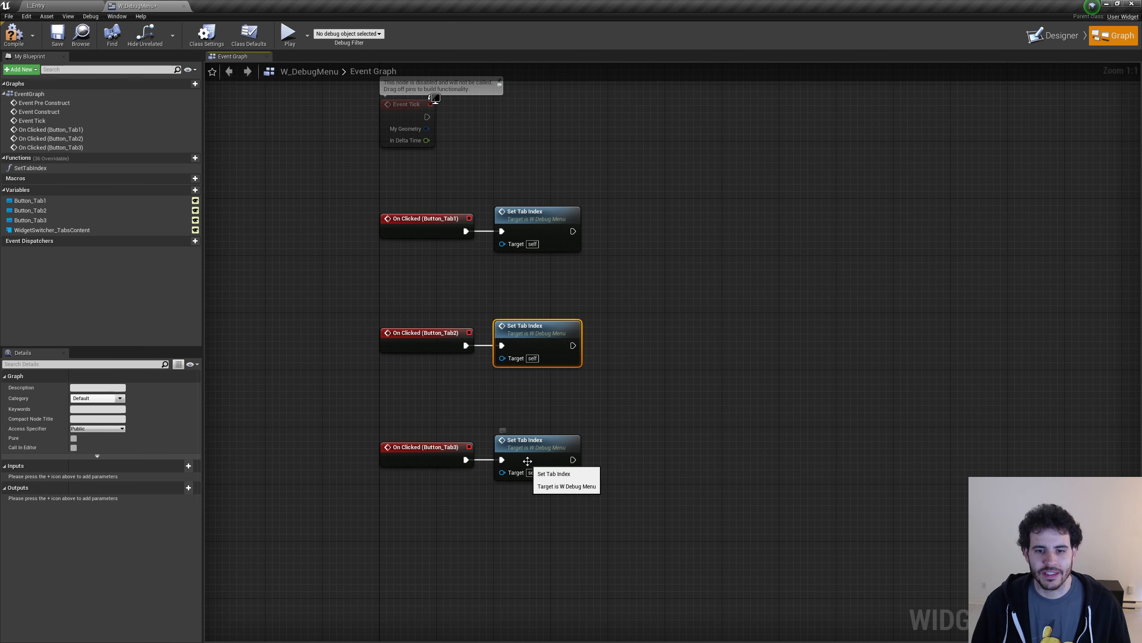
{"action": "left_click", "coordinate": [527, 461]}
{"action": "left_click", "coordinate": [537, 236]}
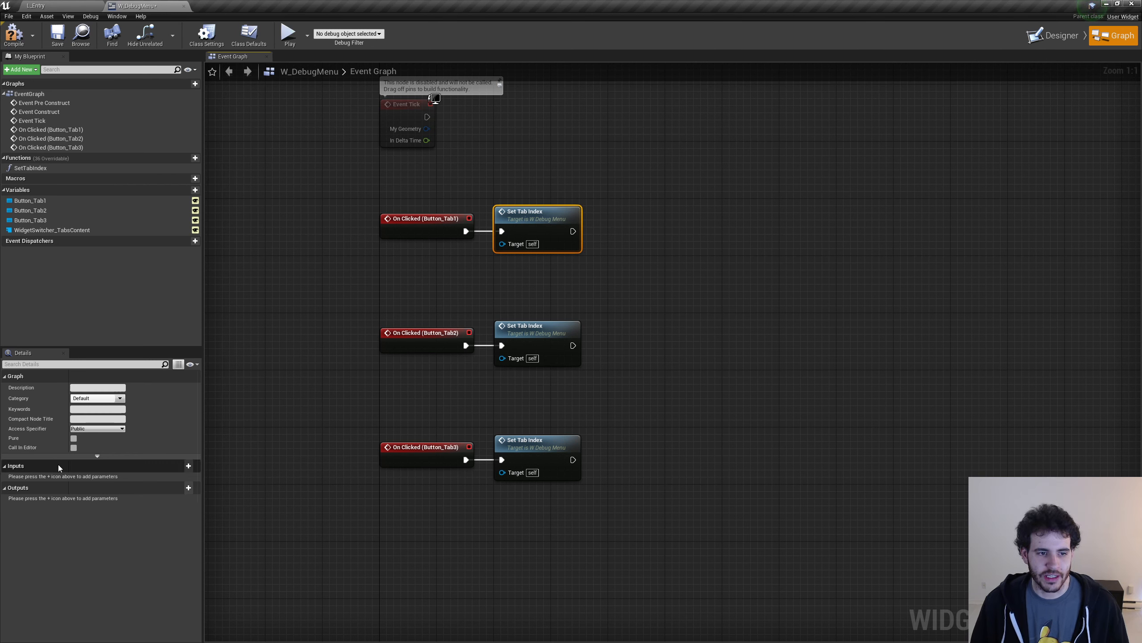
{"action": "left_click", "coordinate": [188, 468]}
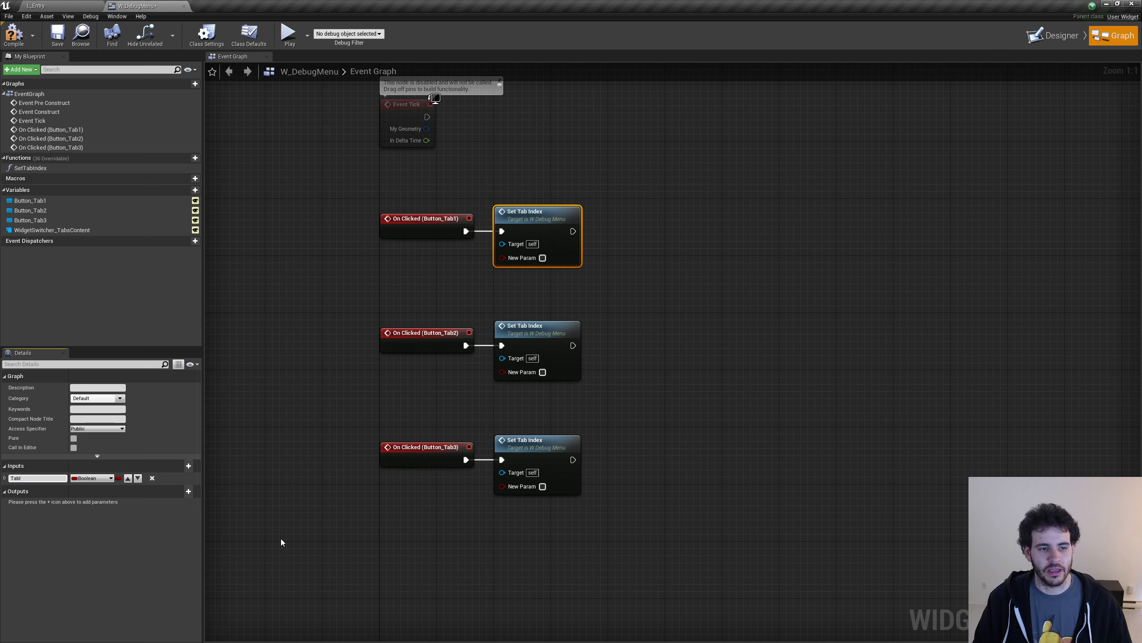
{"action": "type", "text": "TabIndex"}
{"action": "key", "text": "Return"}
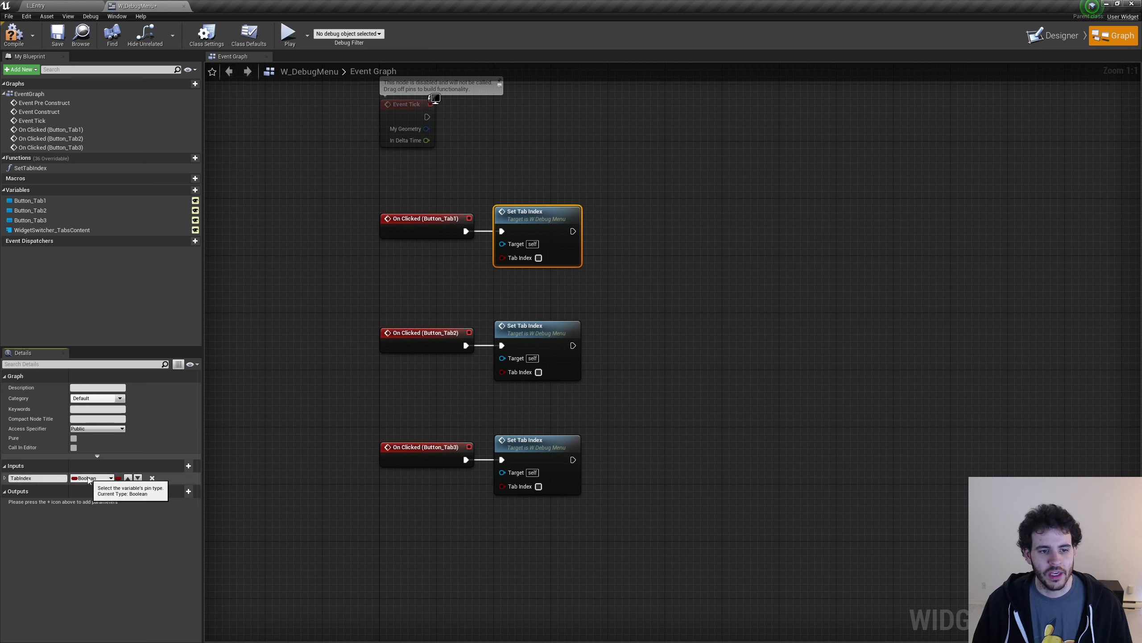
Change the TabIndex input of the Set Tab Index function to the Integer type.
{"action": "left_click", "coordinate": [92, 478]}
{"action": "left_click", "coordinate": [95, 315]}
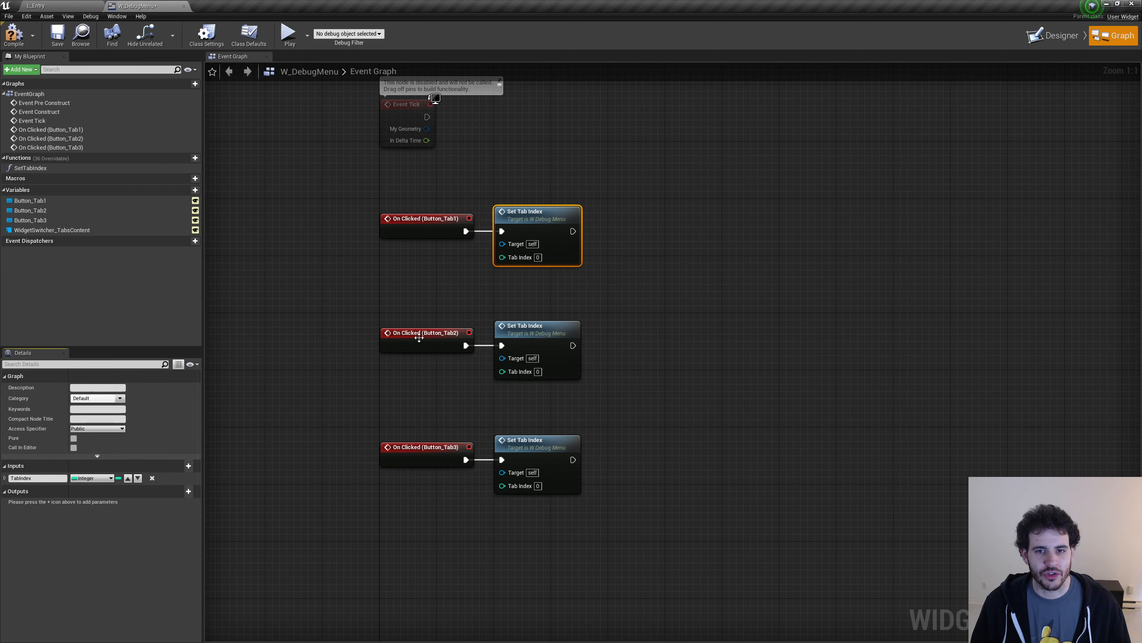
{"action": "left_click", "coordinate": [639, 309]}
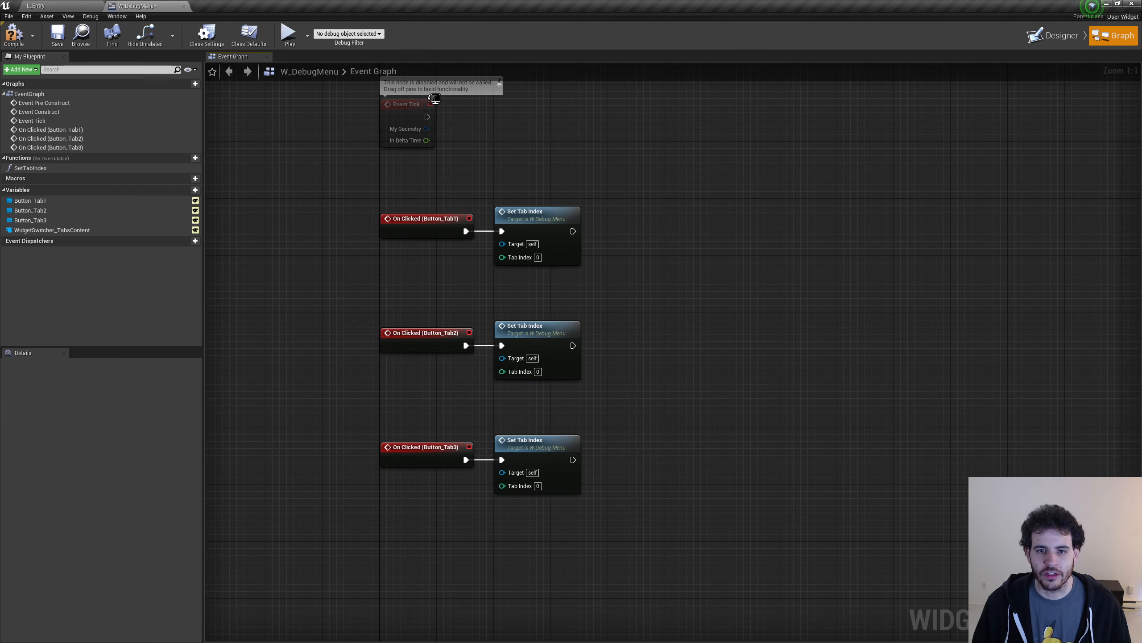
Set Tab Index to 1, 2 and 3 on the calls for Button_Tab1, Button_Tab2 and Button_Tab3 respectively.
{"action": "left_click", "coordinate": [539, 258]}
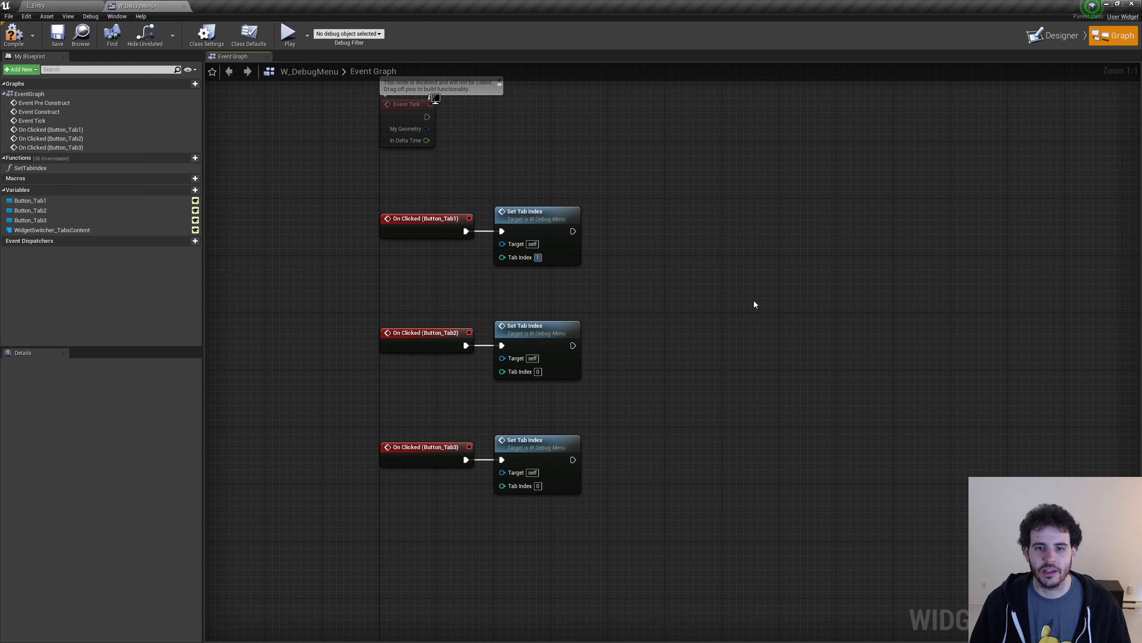
{"action": "left_click", "coordinate": [537, 371]}
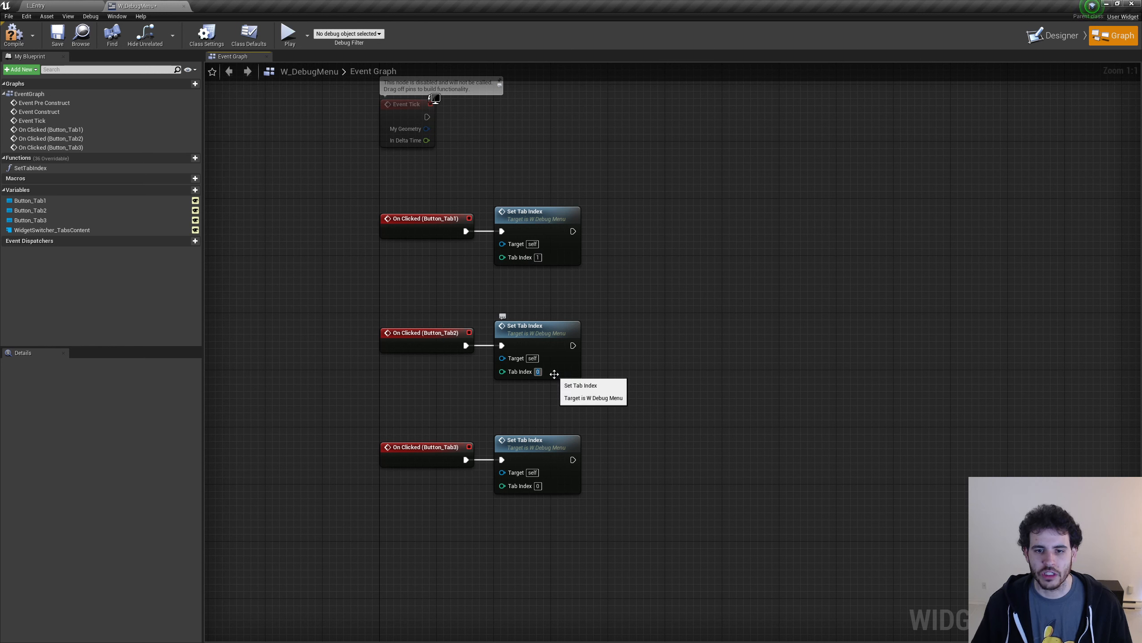
{"action": "left_click", "coordinate": [537, 485]}
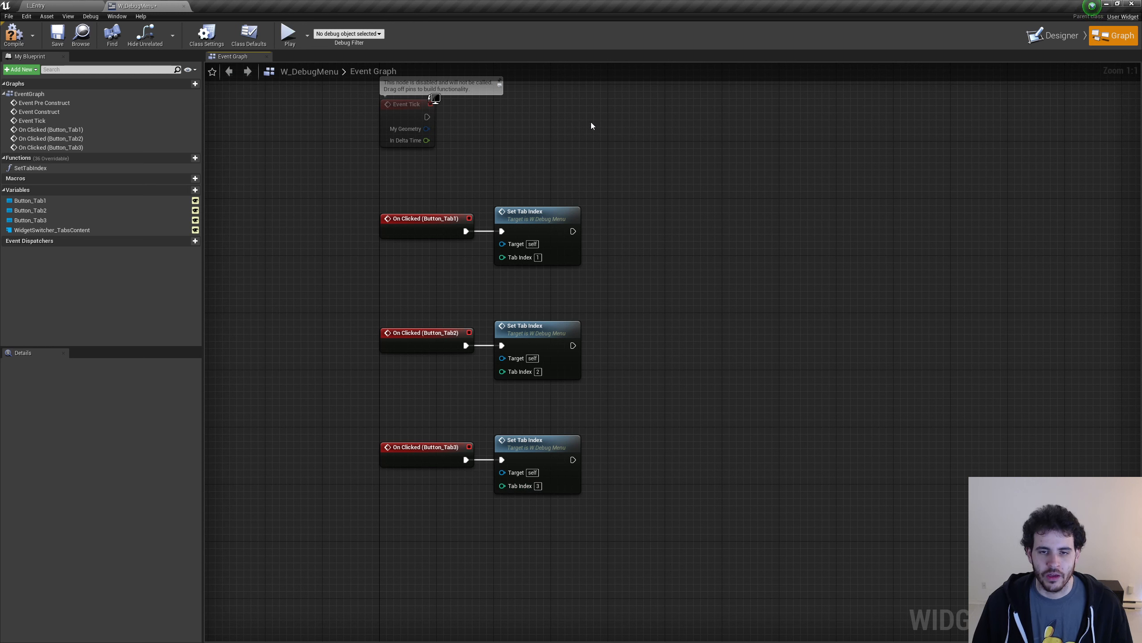
Open the graph of the SetTabIndex function.
{"action": "left_click", "coordinate": [562, 242]}
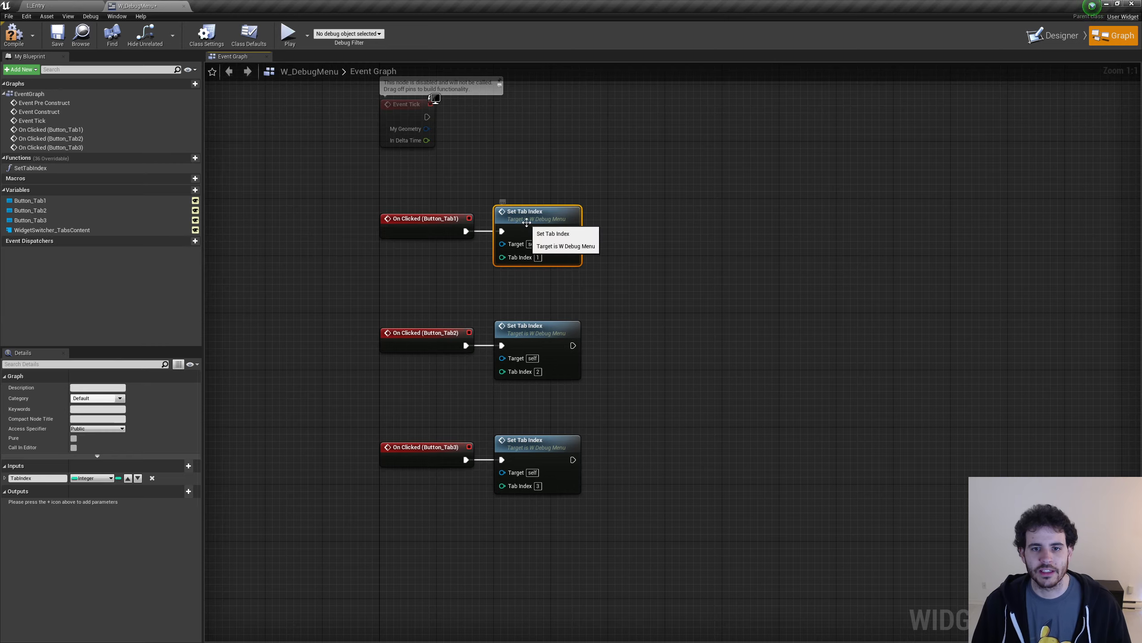
{"action": "double_click", "coordinate": [530, 222]}
{"action": "key", "text": "alt+Left"}
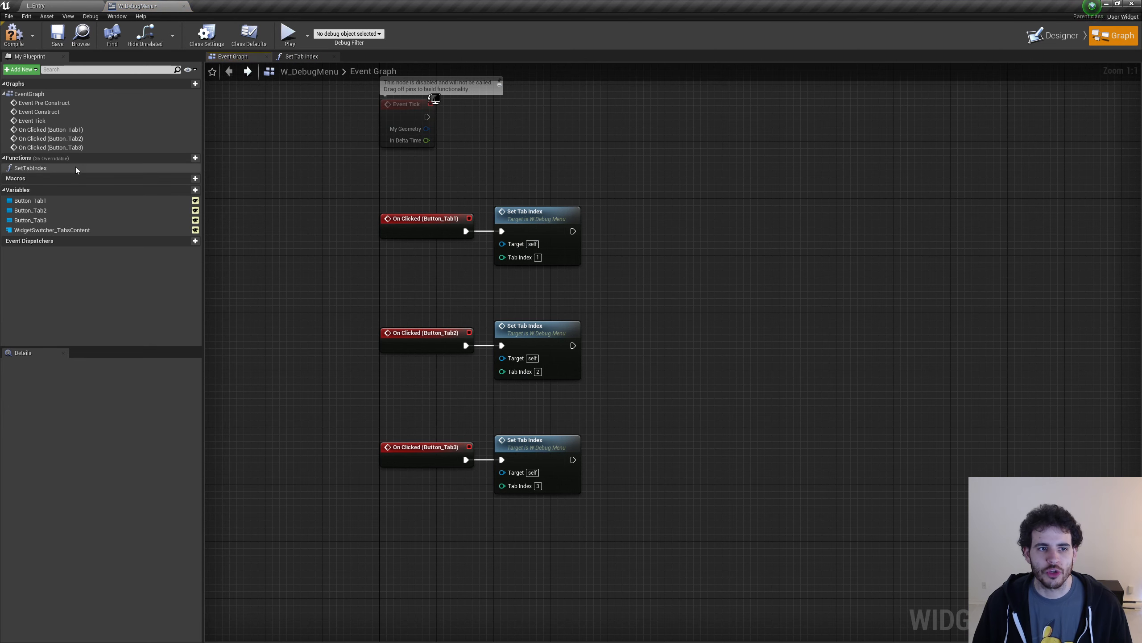
{"action": "left_click", "coordinate": [53, 168]}
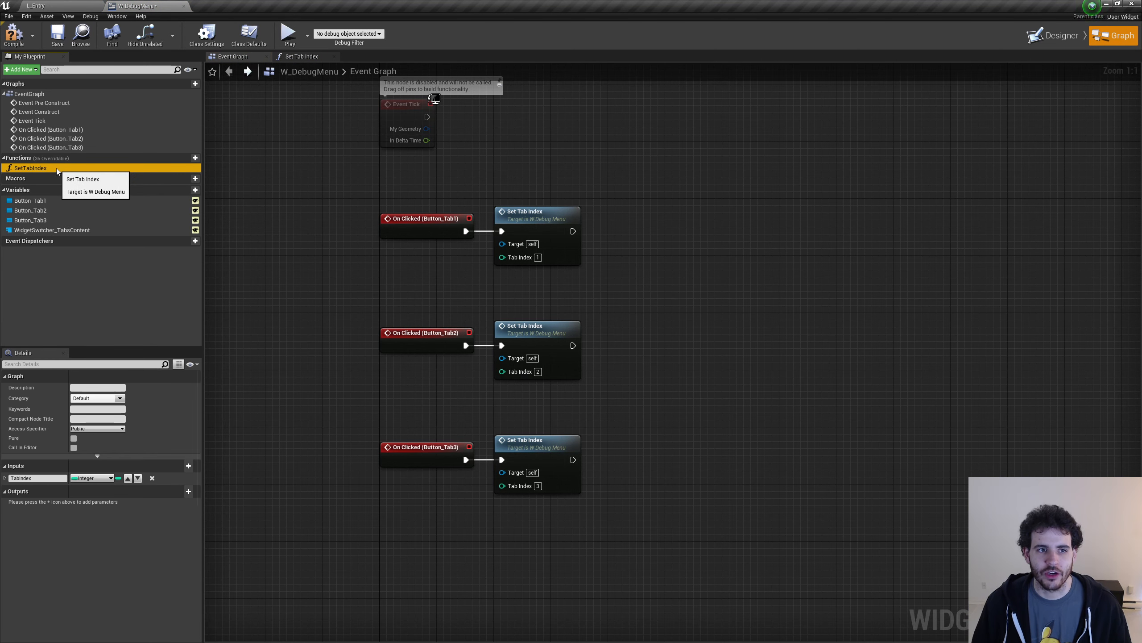
{"action": "double_click", "coordinate": [56, 168]}
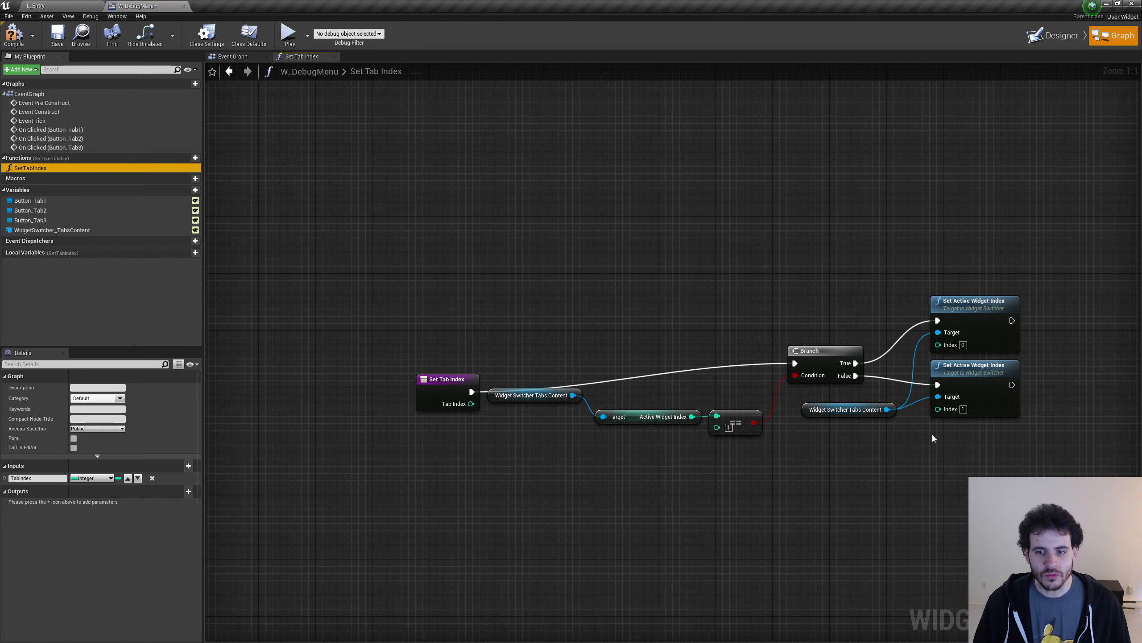
Line up the switcher, comparison, Branch and Set Active Widget Index nodes with the Set Tab Index entry node.
{"action": "right_click_drag", "start_coordinate": [932, 434], "coordinate": [870, 366]}
{"action": "left_click_drag", "start_coordinate": [947, 462], "coordinate": [495, 270]}
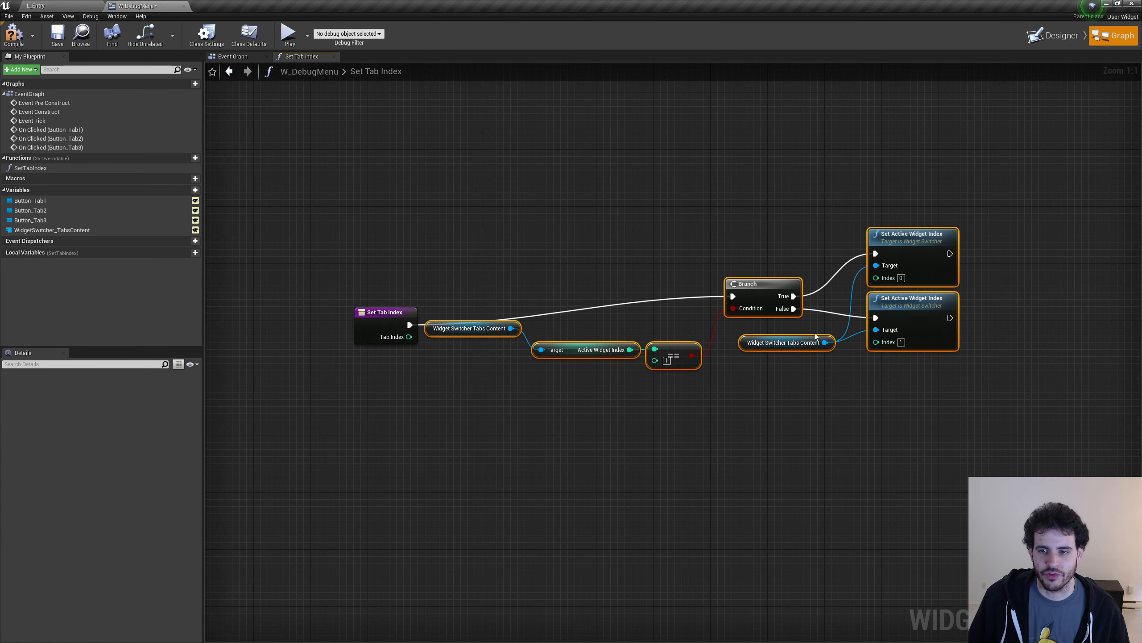
{"action": "left_click_drag", "start_coordinate": [758, 284], "coordinate": [729, 313]}
{"action": "left_click", "coordinate": [488, 378]}
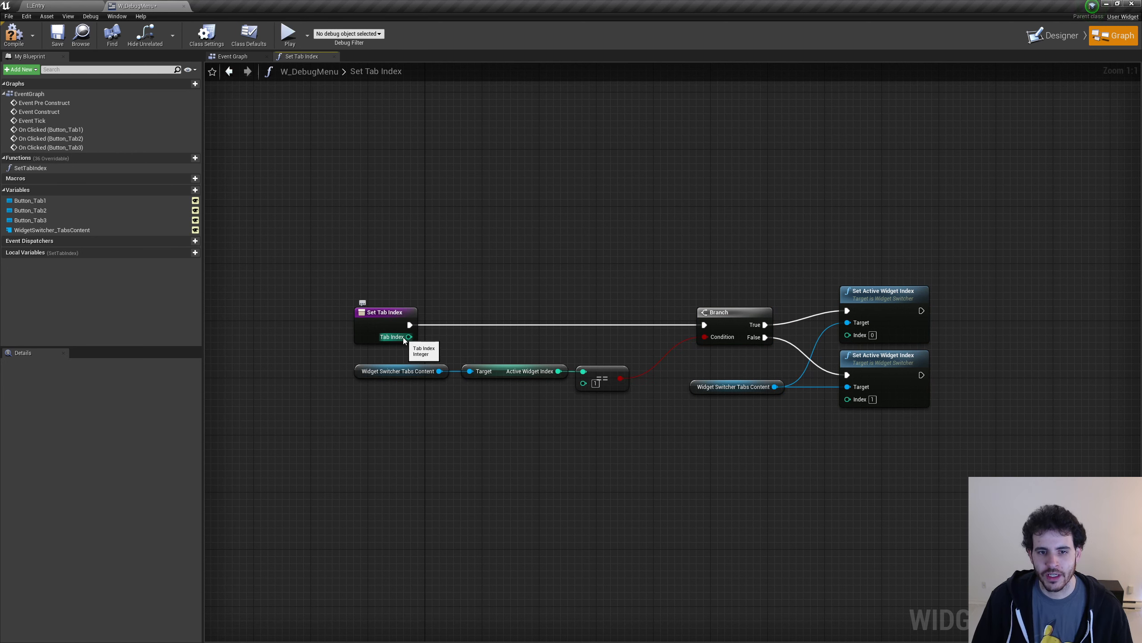
{"action": "left_click", "coordinate": [724, 345]}
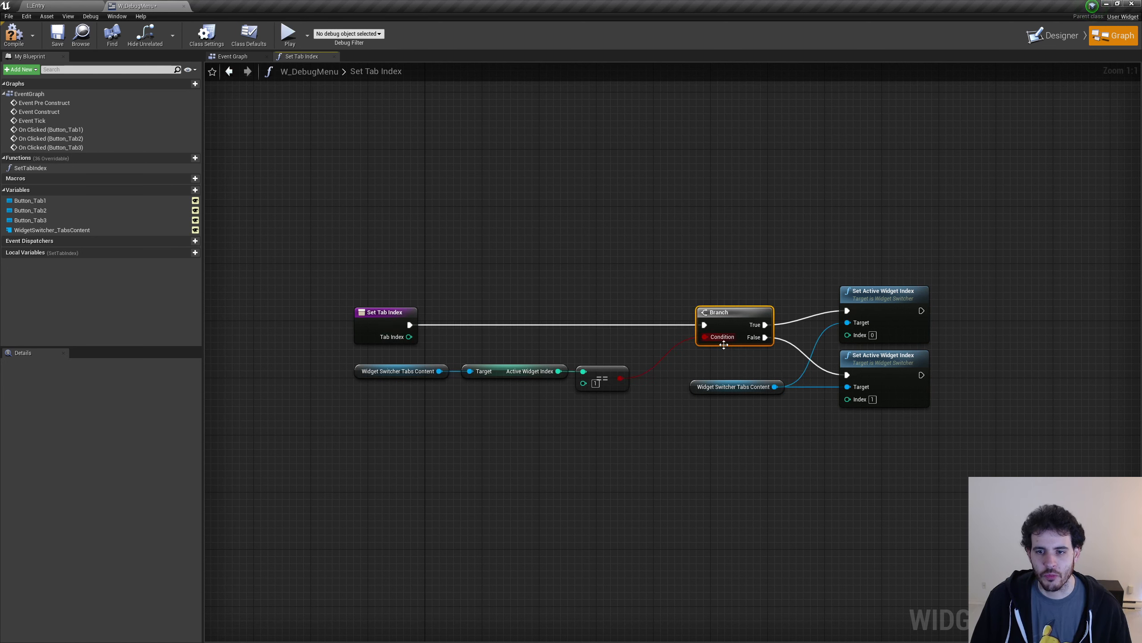
{"action": "left_click_drag", "start_coordinate": [940, 468], "coordinate": [907, 283]}
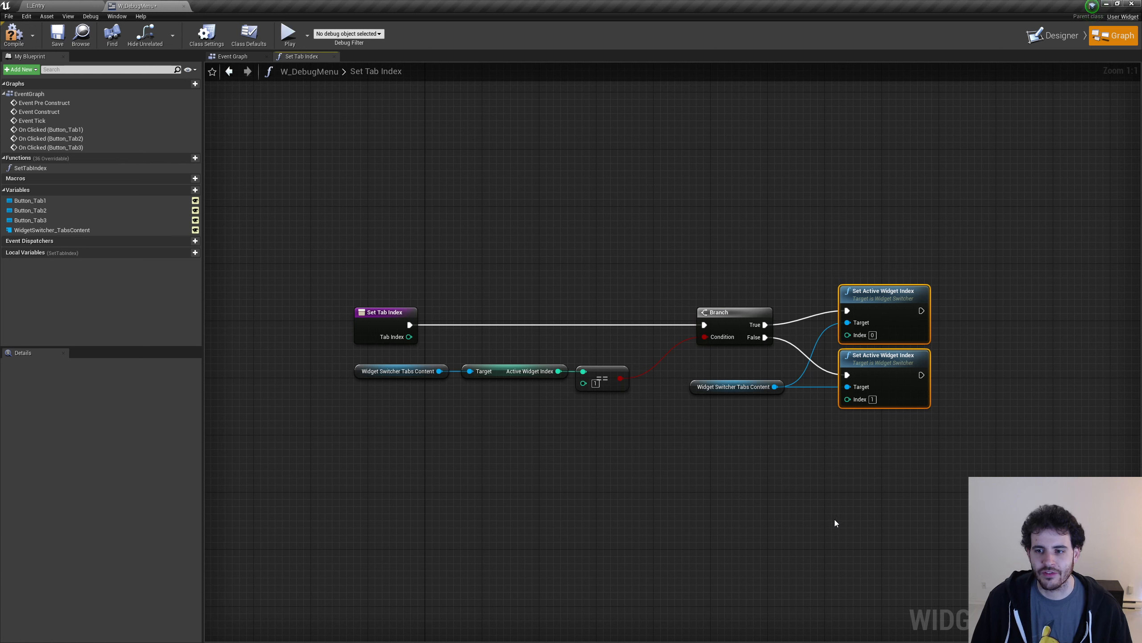
{"action": "left_click", "coordinate": [822, 468]}
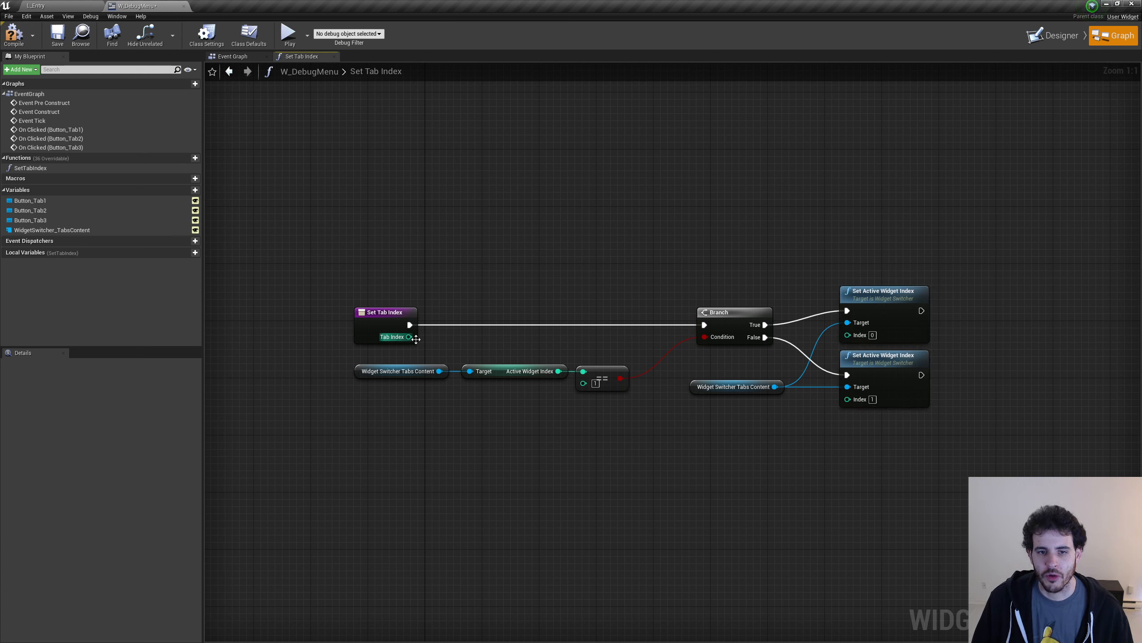
Connect the entry's Tab Index to the second input of the equality comparison and to Index on the False branch's Set Active Widget Index.
{"action": "left_click_drag", "start_coordinate": [409, 336], "coordinate": [591, 388]}
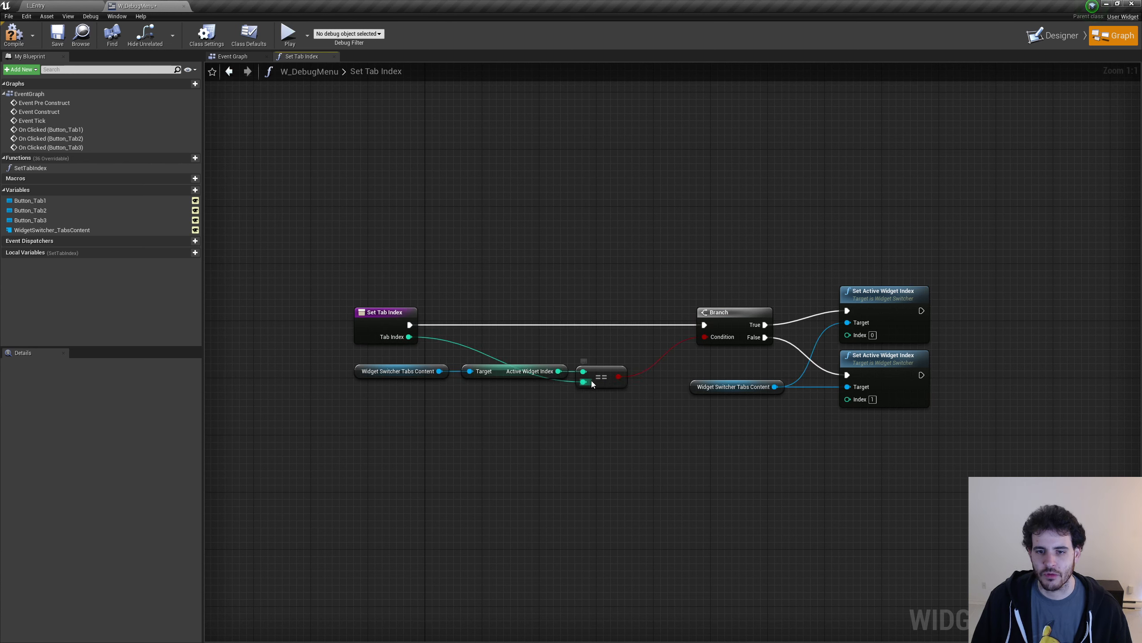
{"action": "left_click_drag", "start_coordinate": [722, 268], "coordinate": [744, 339]}
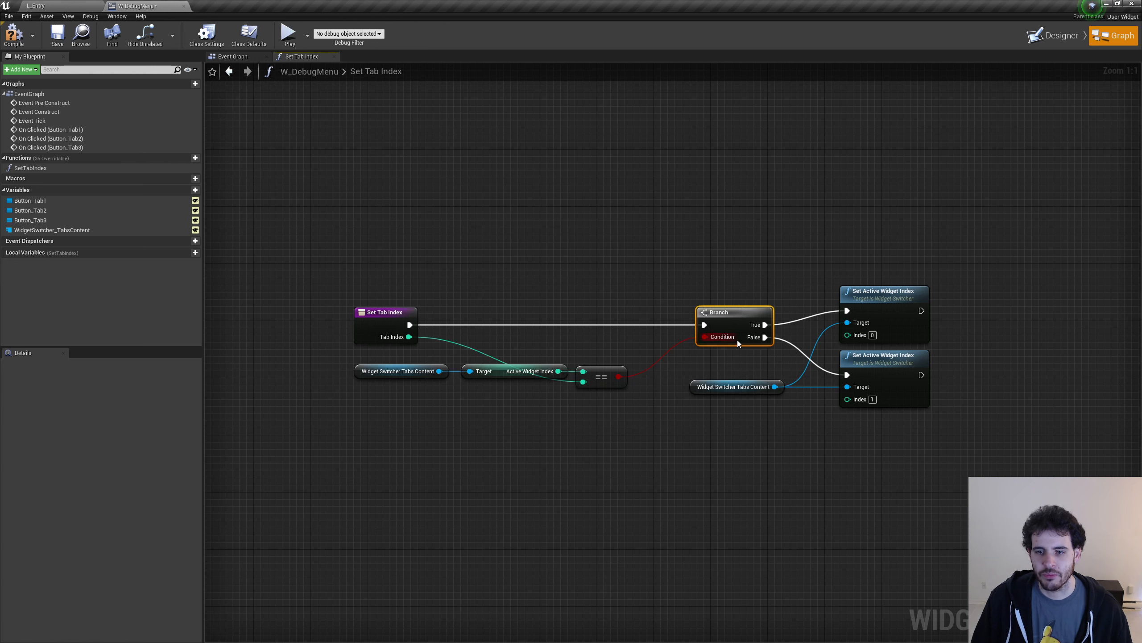
{"action": "left_click_drag", "start_coordinate": [410, 337], "coordinate": [865, 400]}
{"action": "left_click_drag", "start_coordinate": [863, 495], "coordinate": [874, 398]}
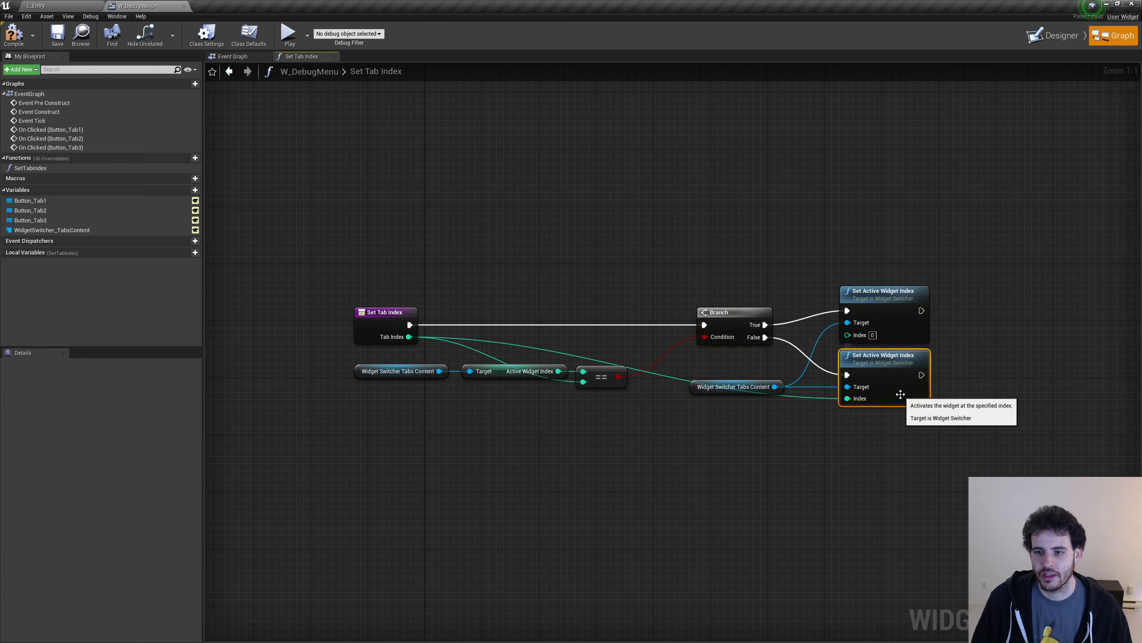
{"action": "left_click", "coordinate": [265, 353]}
{"action": "left_click", "coordinate": [375, 338]}
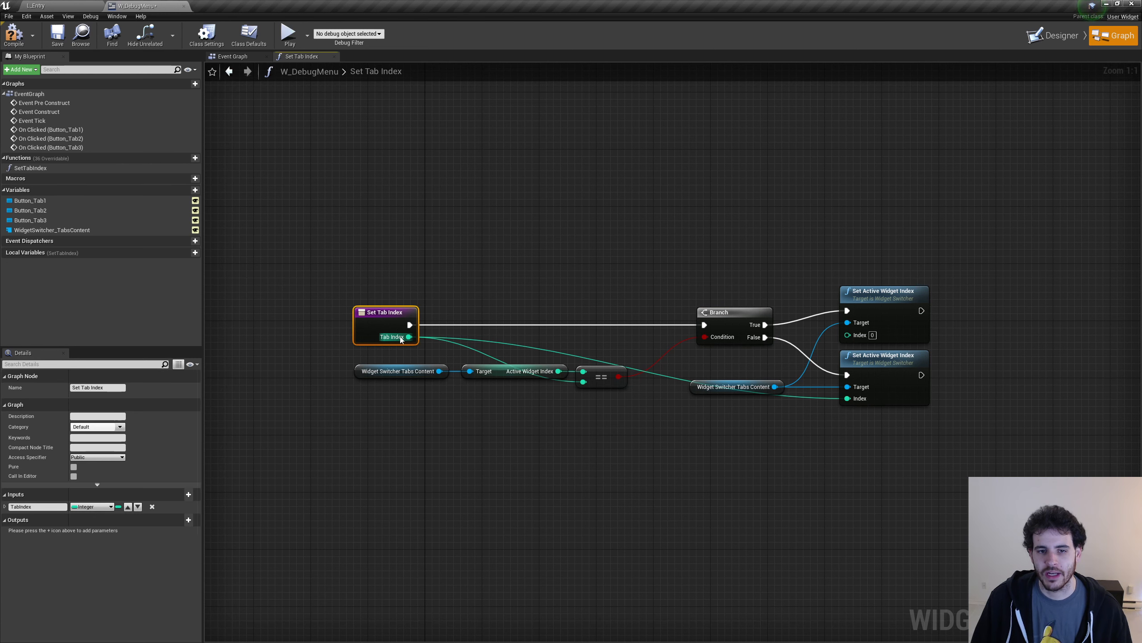
{"action": "left_click_drag", "start_coordinate": [407, 338], "coordinate": [583, 383]}
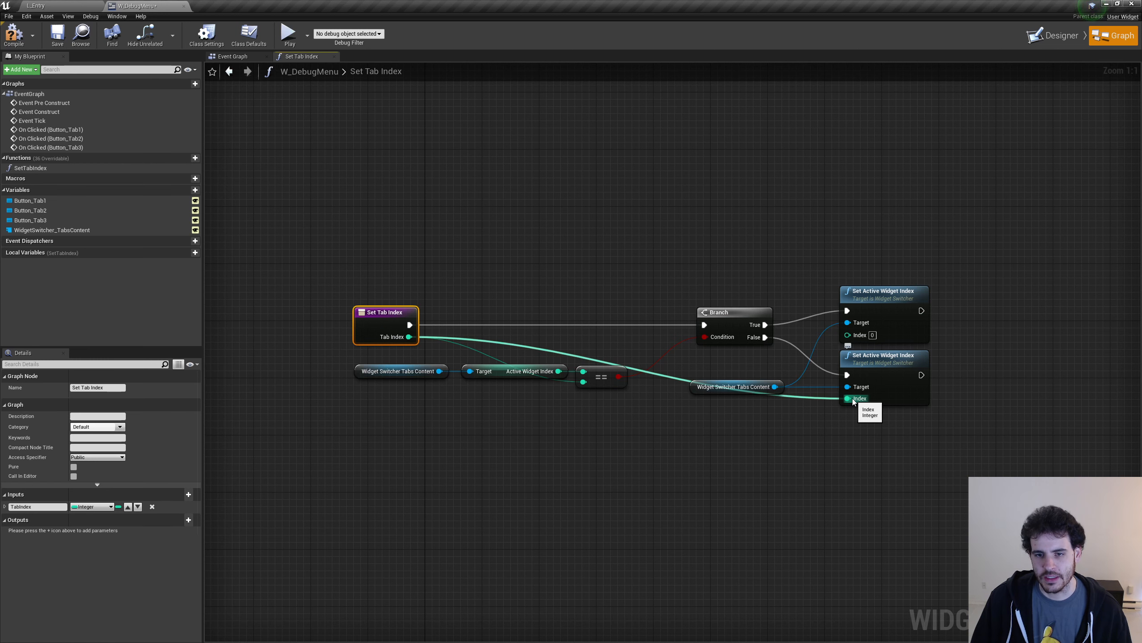
{"action": "left_click", "coordinate": [808, 434]}
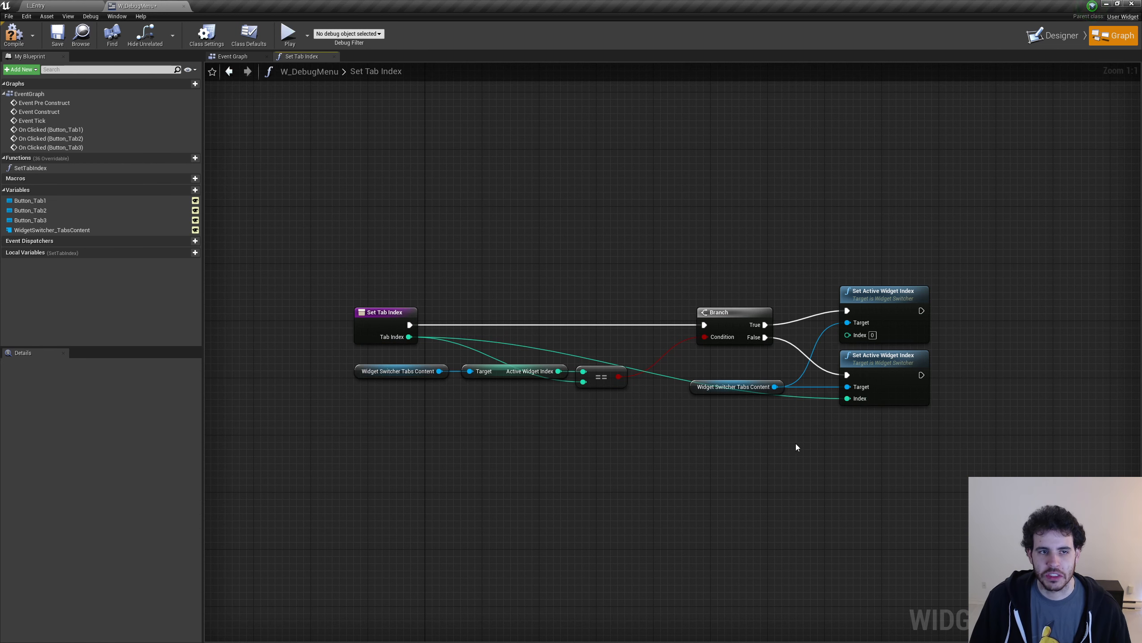
Compile and save W_DebugMenu, and start playing the L_Entry level in the editor.
{"action": "right_click_drag", "start_coordinate": [796, 444], "coordinate": [787, 437]}
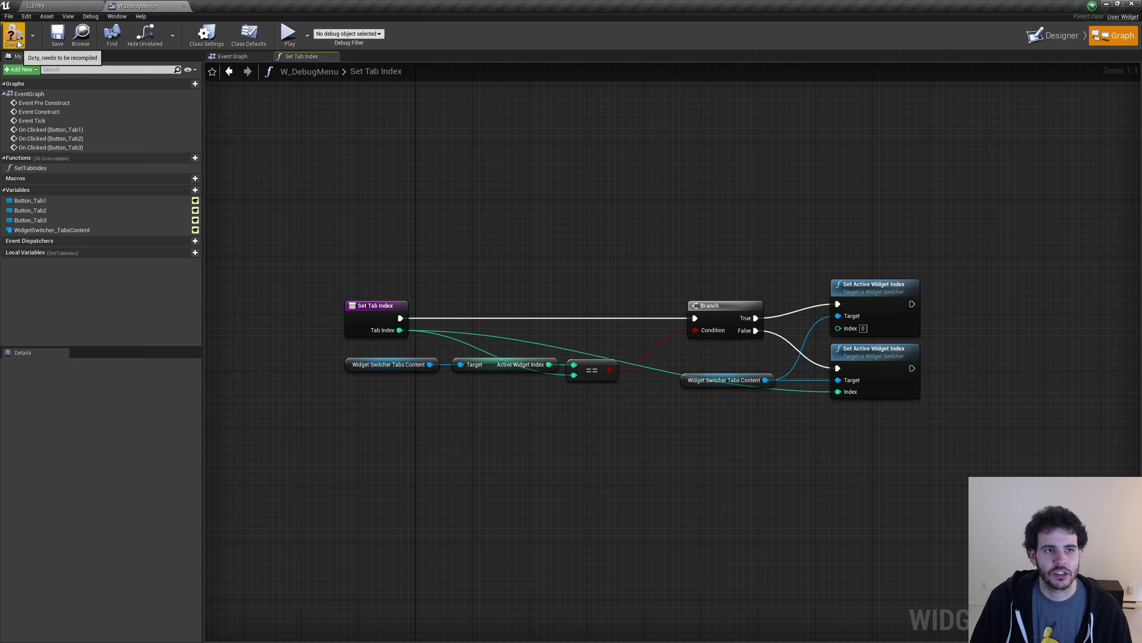
{"action": "left_click", "coordinate": [17, 44]}
{"action": "left_click", "coordinate": [64, 38]}
{"action": "left_click", "coordinate": [68, 7]}
{"action": "left_click", "coordinate": [573, 37]}
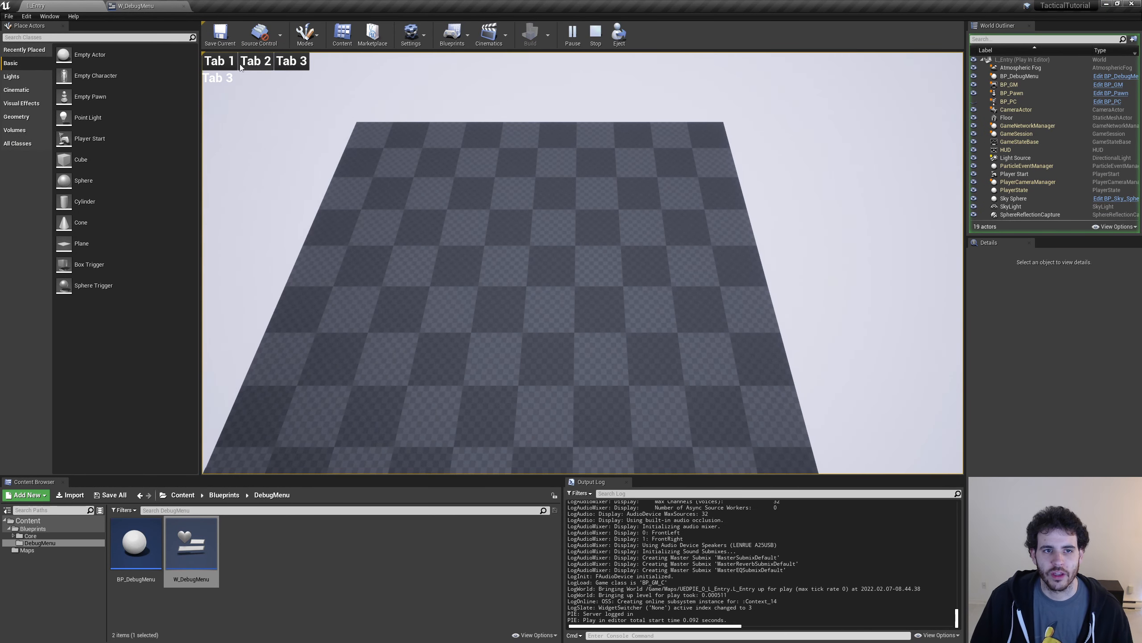
Switch through Tab 1, Tab 2 and Tab 3 in the running debug menu and toggle Tab 1 on and off repeatedly.
{"action": "left_click", "coordinate": [219, 61]}
{"action": "left_click", "coordinate": [256, 61]}
{"action": "left_click", "coordinate": [291, 61]}
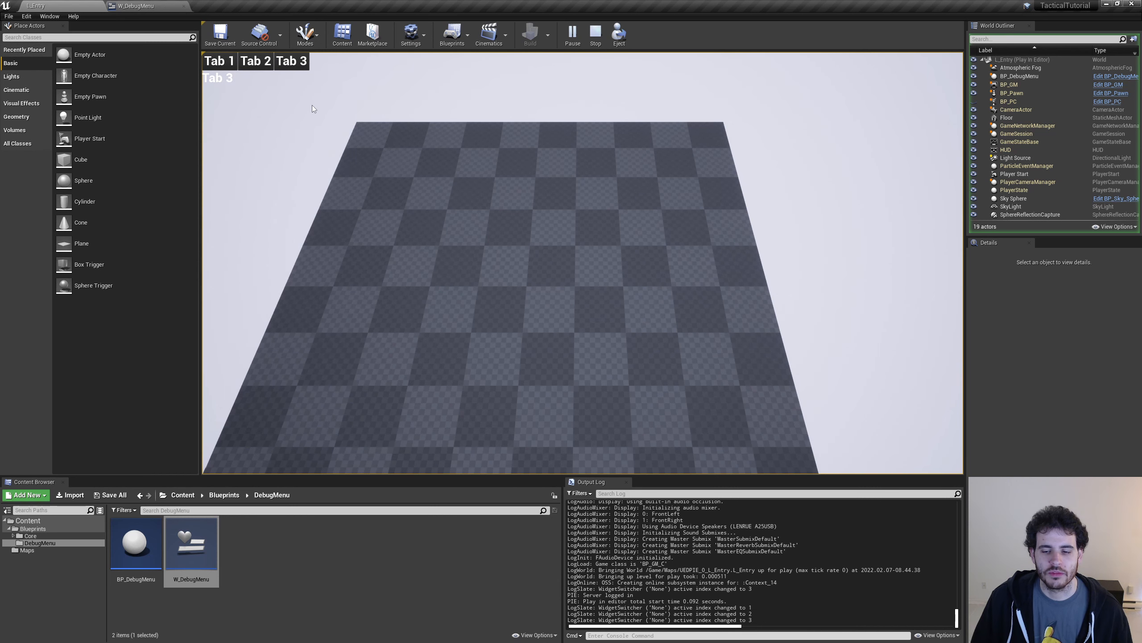
{"action": "left_click", "coordinate": [225, 68]}
{"action": "left_click", "coordinate": [229, 65]}
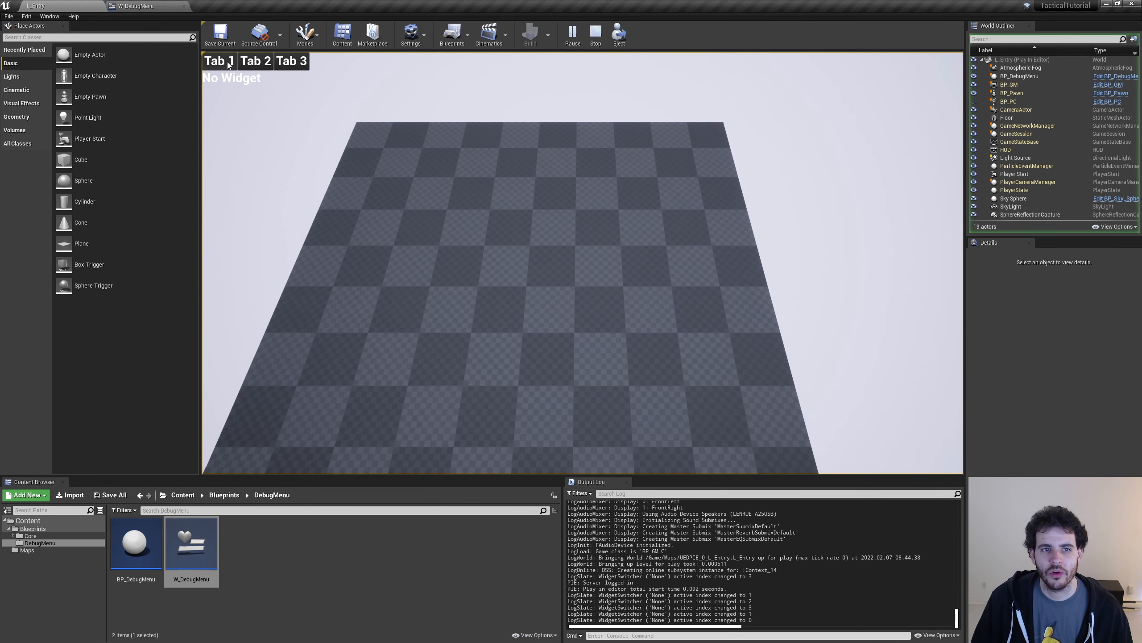
{"action": "left_click", "coordinate": [228, 67]}
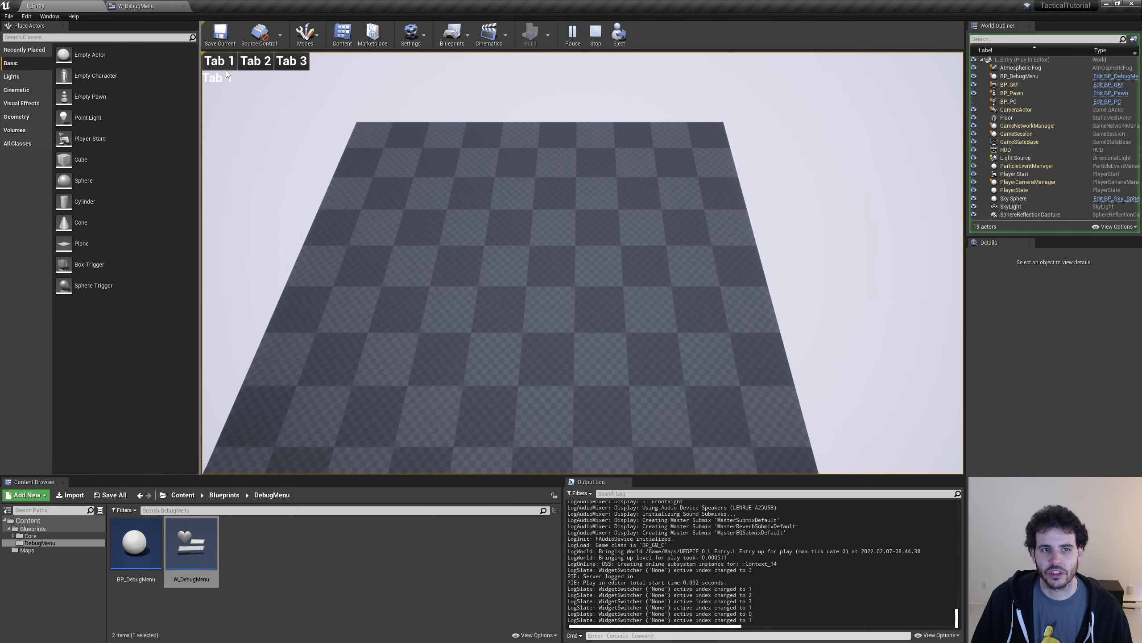
{"action": "left_click", "coordinate": [220, 66]}
{"action": "left_click", "coordinate": [221, 66]}
{"action": "left_click", "coordinate": [221, 66]}
{"action": "left_click", "coordinate": [221, 66]}
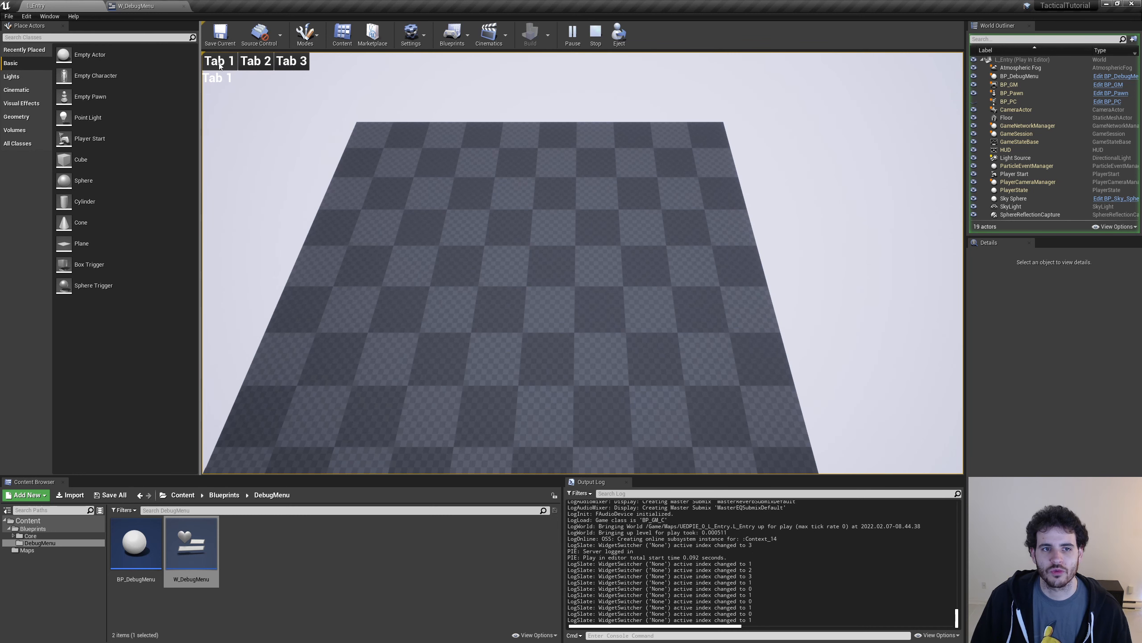
{"action": "left_click", "coordinate": [223, 66]}
Test toggling the content of Tab 2 and of Tab 3 on and off repeatedly.
{"action": "left_click", "coordinate": [256, 63]}
{"action": "left_click", "coordinate": [256, 63]}
{"action": "left_click", "coordinate": [256, 63]}
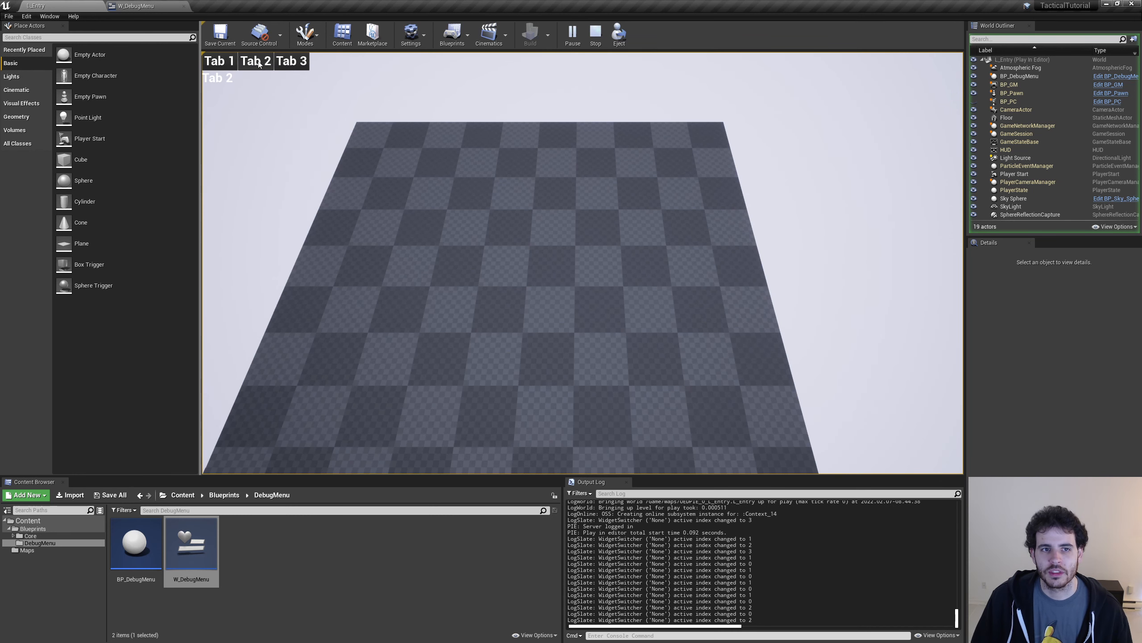
{"action": "left_click", "coordinate": [259, 62]}
{"action": "left_click", "coordinate": [295, 63]}
{"action": "left_click", "coordinate": [295, 63]}
{"action": "left_click", "coordinate": [295, 63]}
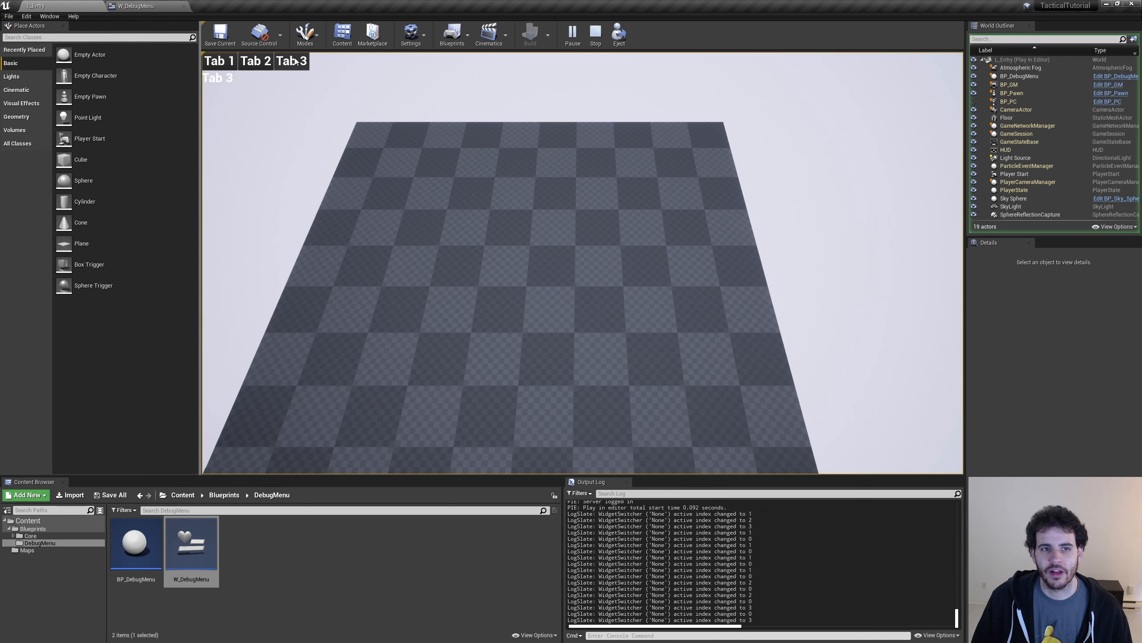
{"action": "left_click", "coordinate": [295, 63]}
Test switching between the three tabs in mixed order and closing their content, and stop the play session.
{"action": "left_click", "coordinate": [253, 66]}
{"action": "left_click", "coordinate": [220, 67]}
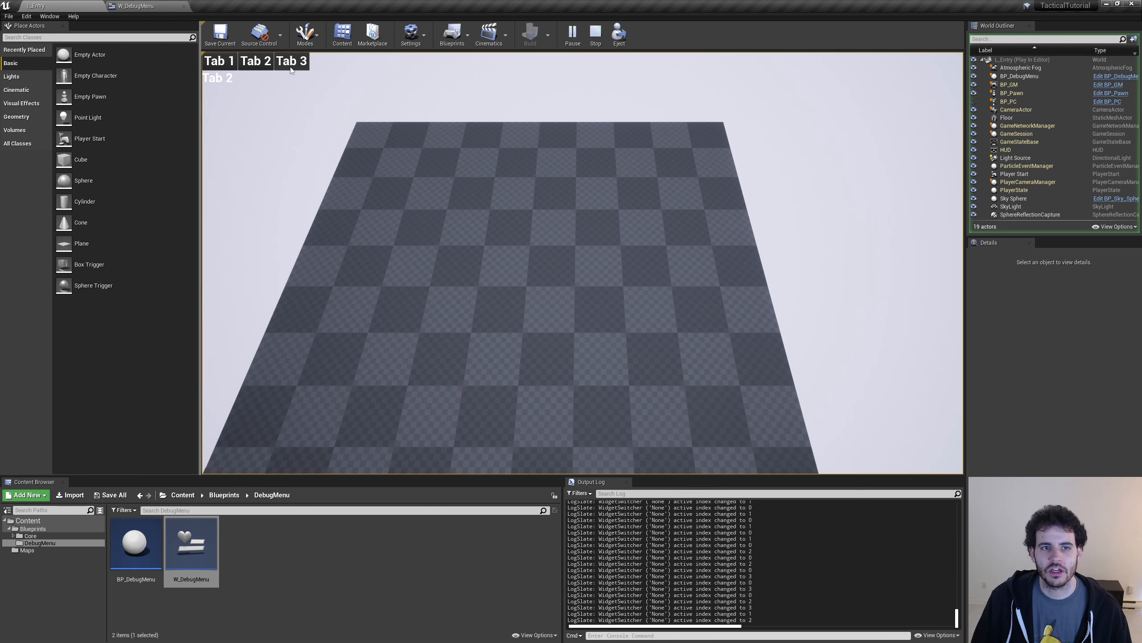
{"action": "left_click", "coordinate": [229, 68]}
{"action": "left_click", "coordinate": [230, 67]}
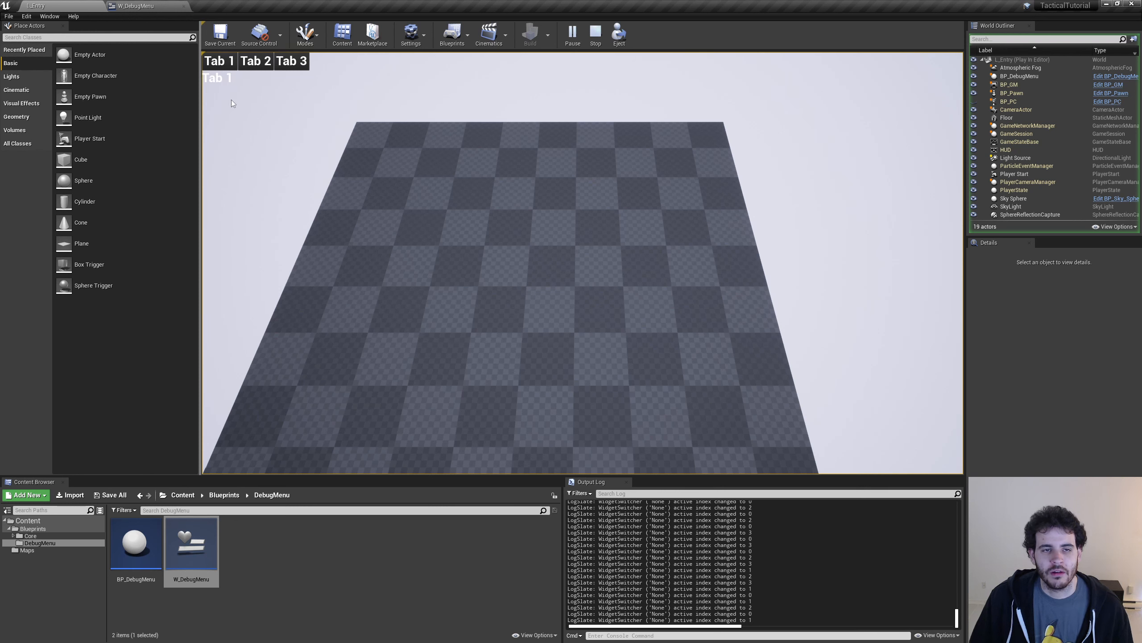
{"action": "left_click", "coordinate": [252, 64]}
{"action": "left_click", "coordinate": [253, 64]}
{"action": "left_click", "coordinate": [227, 64]}
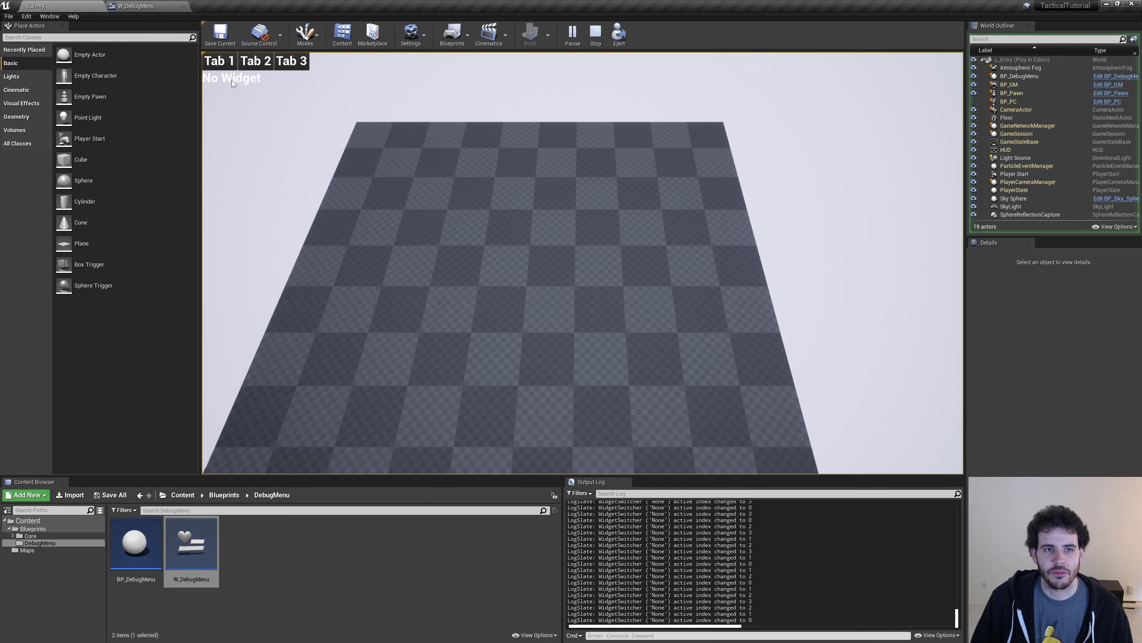
{"action": "left_click", "coordinate": [270, 62]}
{"action": "left_click", "coordinate": [291, 62]}
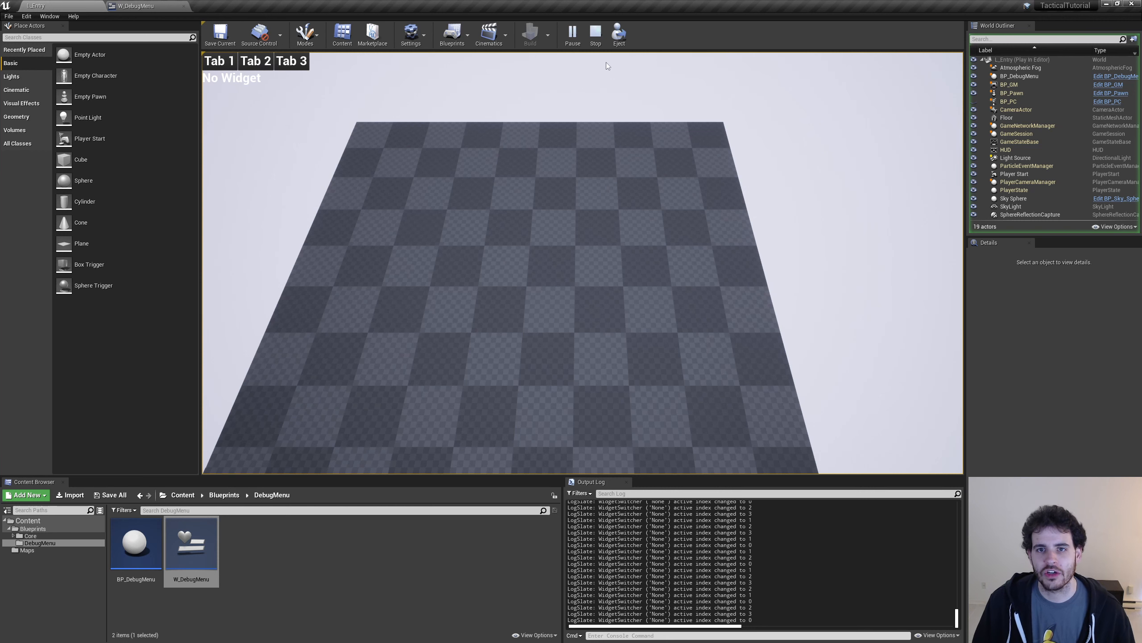
{"action": "left_click", "coordinate": [595, 33]}
Return to W_DebugMenu's Set Tab Index graph and place references to Button_Tab1, Button_Tab2 and Button_Tab3 beyond the Set Active Widget Index nodes.
{"action": "left_click", "coordinate": [136, 6]}
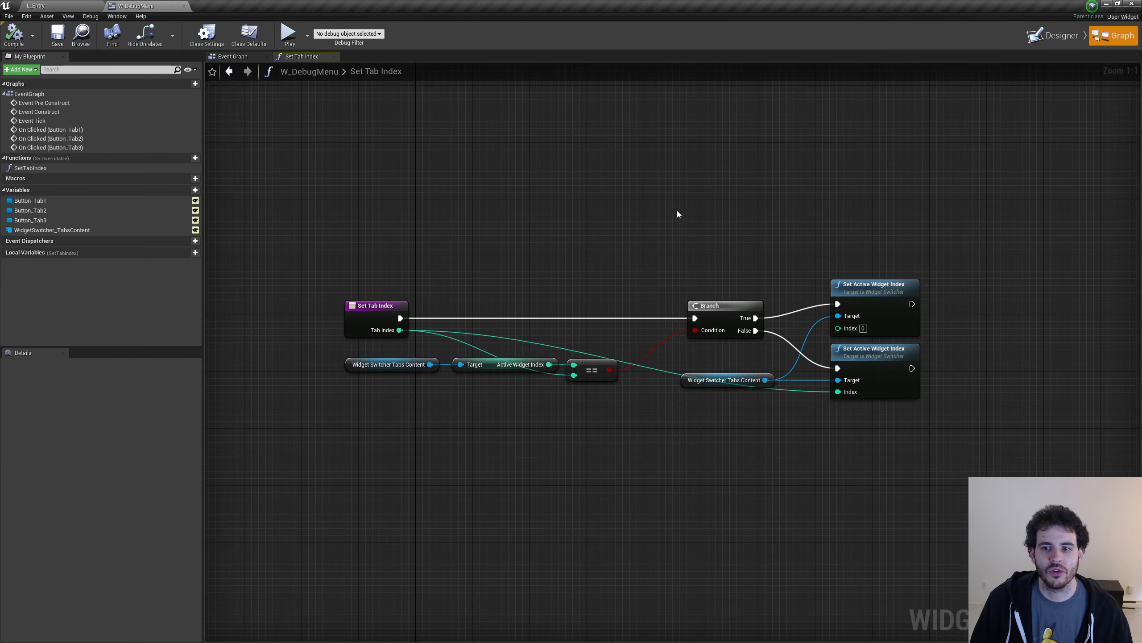
{"action": "right_click_drag", "start_coordinate": [1024, 495], "coordinate": [616, 534]}
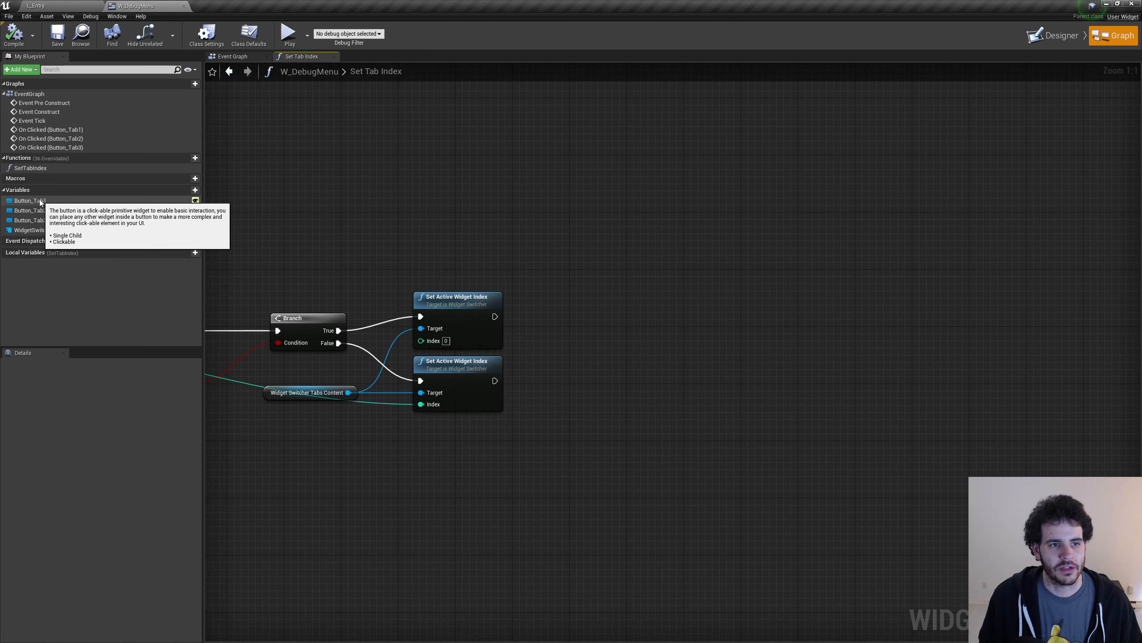
{"action": "left_click_drag", "start_coordinate": [40, 199], "coordinate": [585, 306]}
{"action": "left_click_drag", "start_coordinate": [674, 313], "coordinate": [630, 312]}
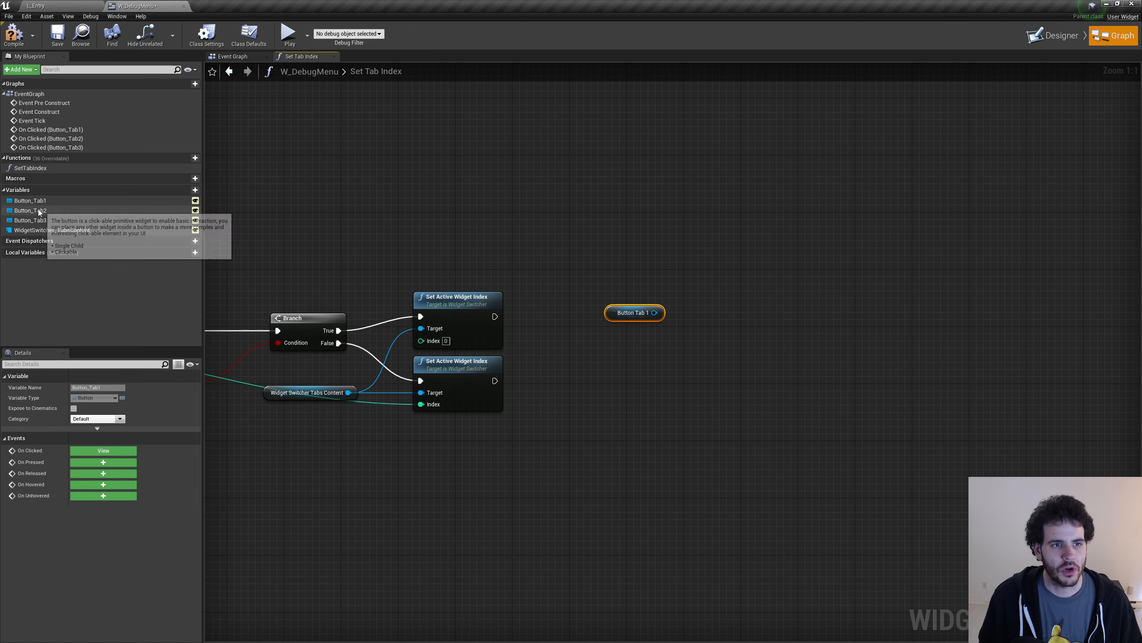
{"action": "left_click_drag", "start_coordinate": [30, 210], "coordinate": [635, 350]}
{"action": "left_click_drag", "start_coordinate": [30, 220], "coordinate": [633, 398]}
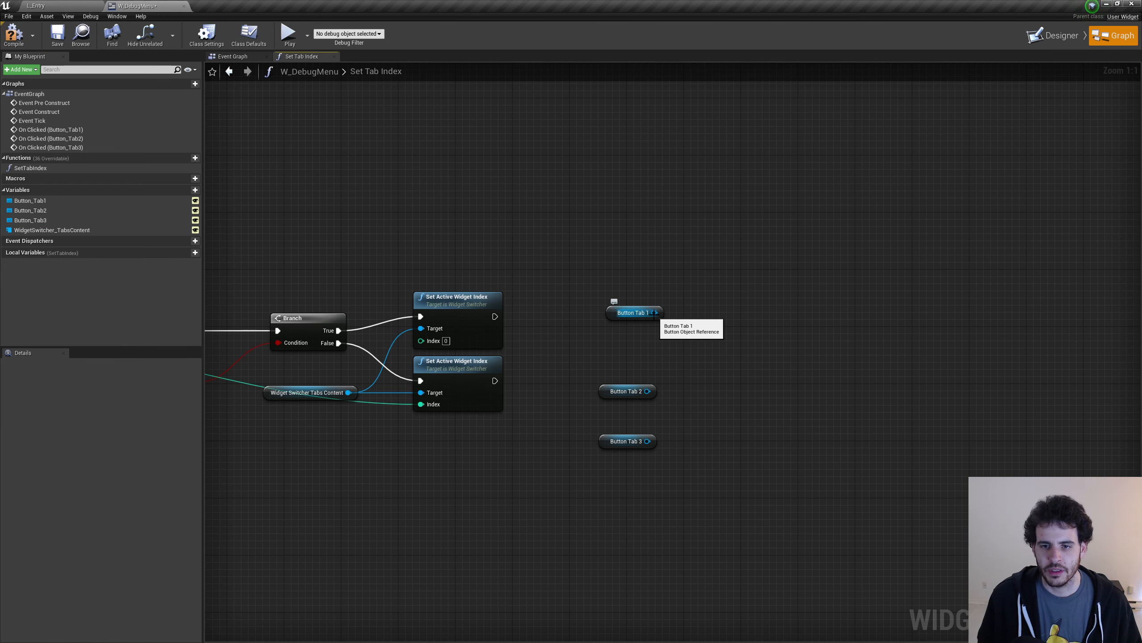
Add a Set Background Color node targeting the Button Tab 1 reference and place it beside that reference.
{"action": "left_click_drag", "start_coordinate": [654, 313], "coordinate": [727, 297]}
{"action": "type", "text": "set backg"}
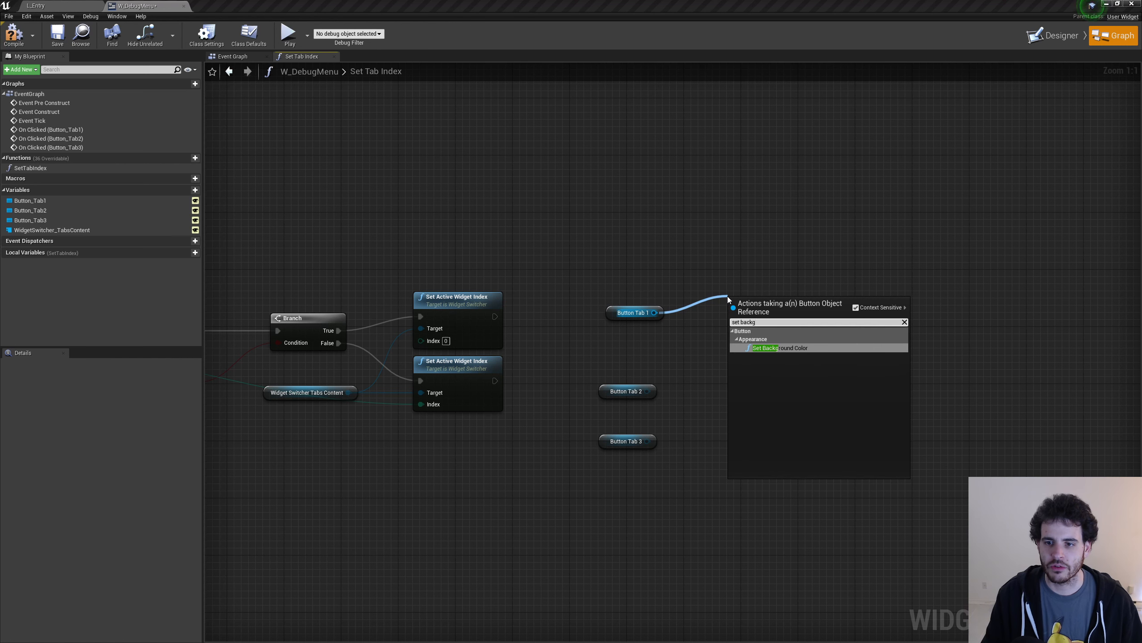
{"action": "key", "text": "Return"}
{"action": "left_click_drag", "start_coordinate": [753, 330], "coordinate": [746, 316]}
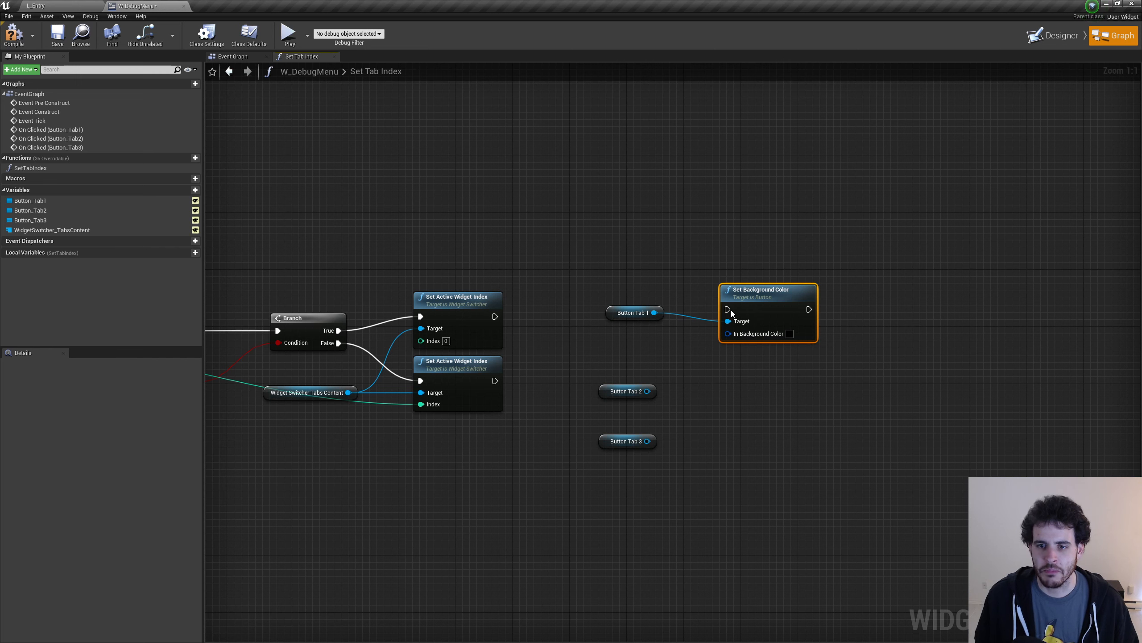
{"action": "left_click_drag", "start_coordinate": [856, 304], "coordinate": [848, 333]}
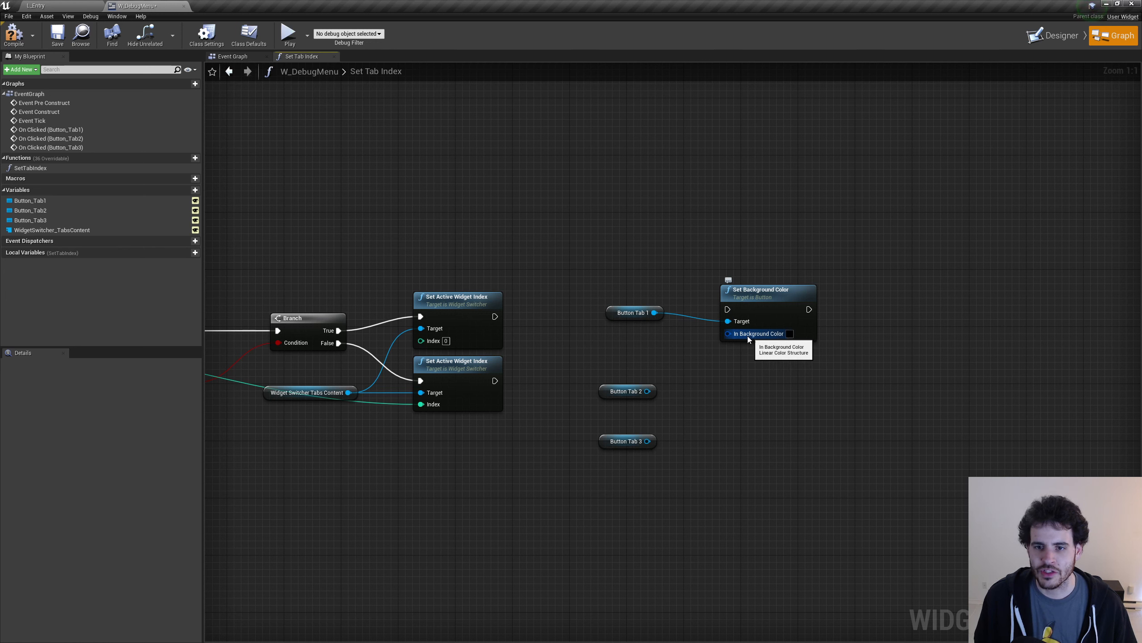
Duplicate the Widget Switcher Tabs Content, Active Widget Index and equality nodes near the Button Tab 1 reference.
{"action": "right_click_drag", "start_coordinate": [595, 365], "coordinate": [857, 349]}
{"action": "left_click_drag", "start_coordinate": [416, 394], "coordinate": [279, 360]}
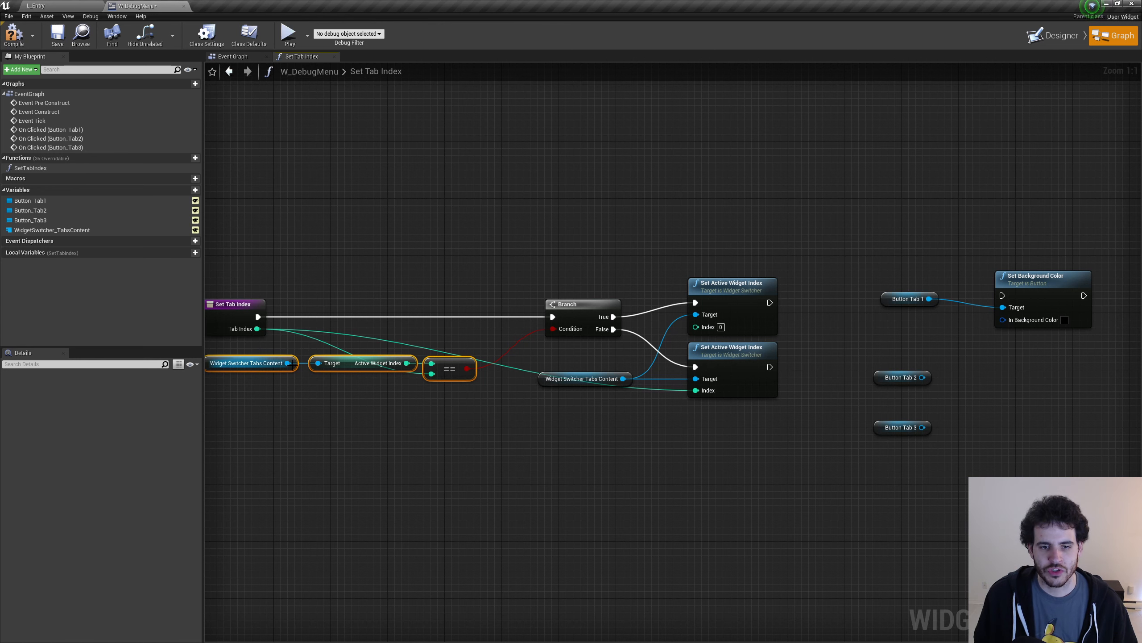
{"action": "right_click_drag", "start_coordinate": [889, 348], "coordinate": [679, 355]}
{"action": "key", "text": "ctrl+v"}
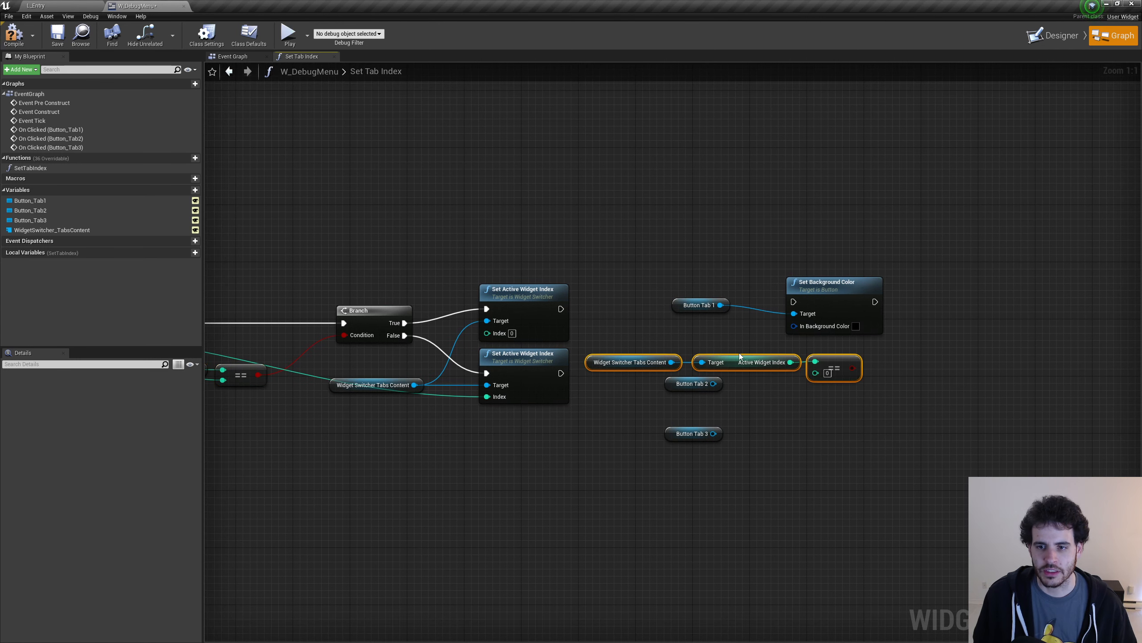
{"action": "right_click_drag", "start_coordinate": [757, 363], "coordinate": [642, 356]}
Spread out the Button Tab 1 colour nodes and the Button Tab 2 and 3 references around the duplicated comparison nodes.
{"action": "left_click_drag", "start_coordinate": [801, 237], "coordinate": [581, 326]}
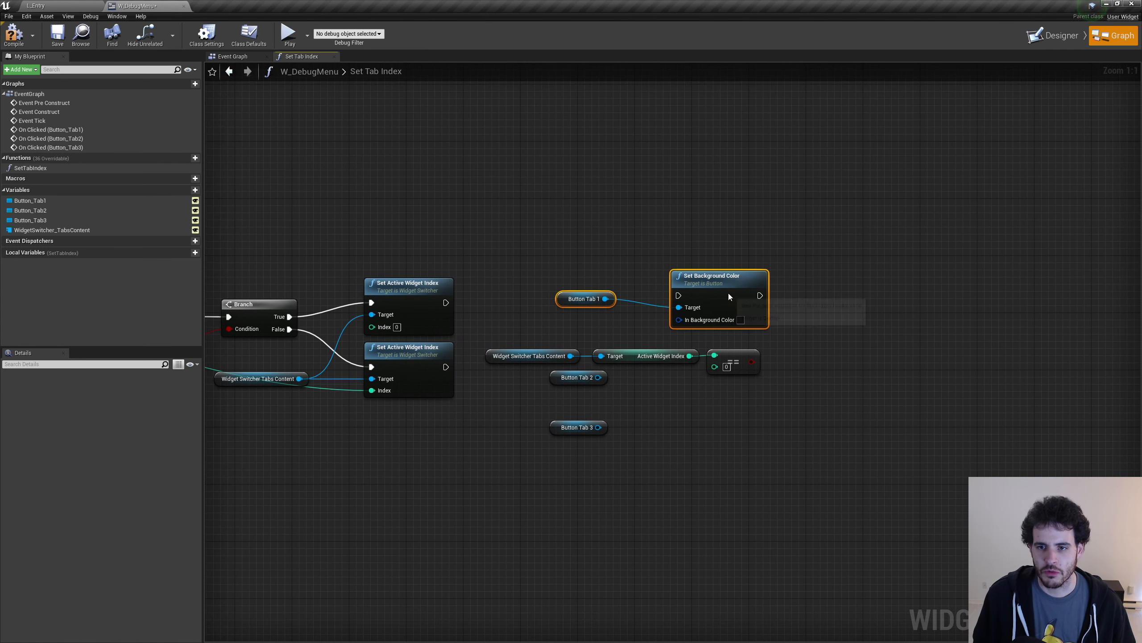
{"action": "left_click_drag", "start_coordinate": [729, 293], "coordinate": [920, 293]}
{"action": "left_click_drag", "start_coordinate": [688, 495], "coordinate": [546, 367]}
{"action": "left_click_drag", "start_coordinate": [580, 377], "coordinate": [763, 495]}
{"action": "left_click", "coordinate": [850, 427]}
{"action": "right_click_drag", "start_coordinate": [850, 427], "coordinate": [740, 420]}
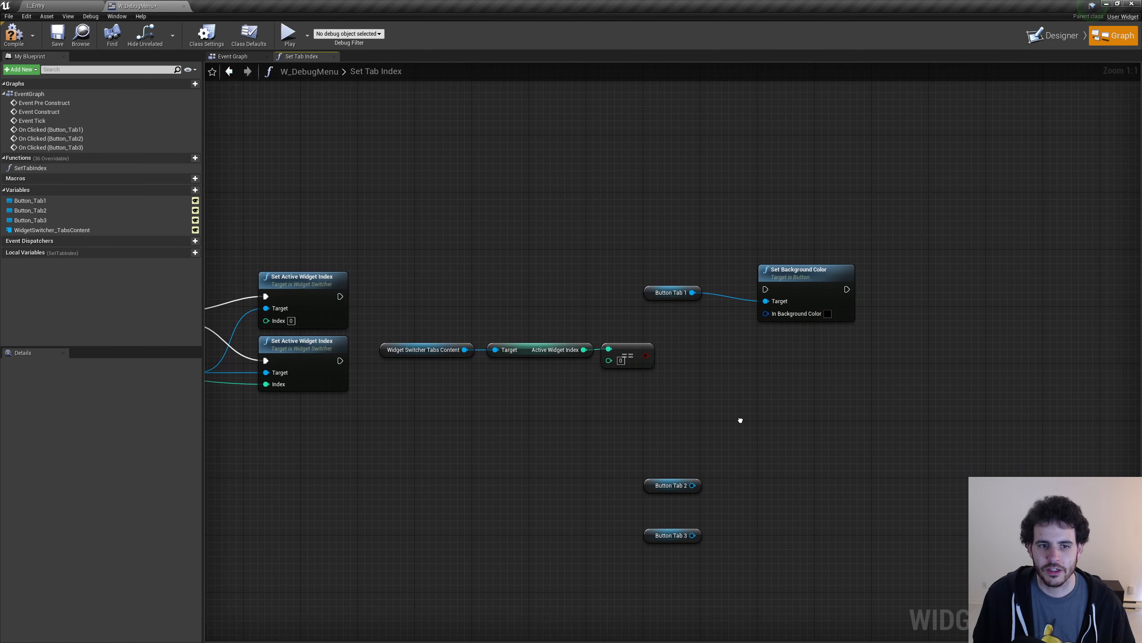
Feed In Background Color from a Select Color node whose Pick A is driven by comparing the active widget index with 1.
{"action": "left_click_drag", "start_coordinate": [646, 356], "coordinate": [671, 313]}
{"action": "left_click", "coordinate": [667, 327]}
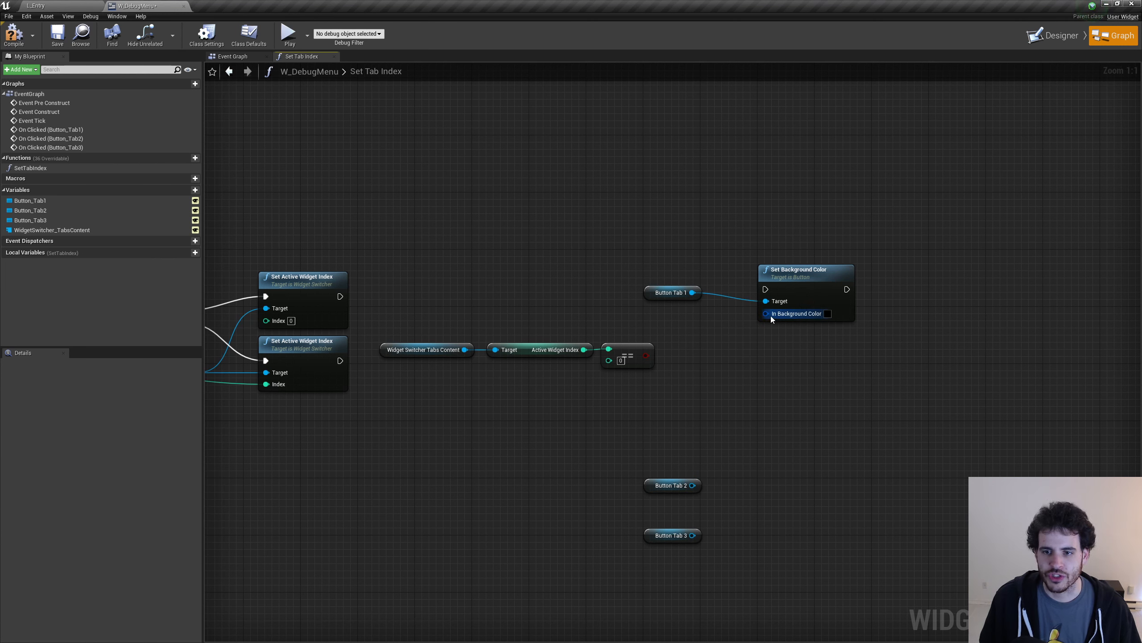
{"action": "left_click_drag", "start_coordinate": [765, 314], "coordinate": [720, 337]}
{"action": "type", "text": "select"}
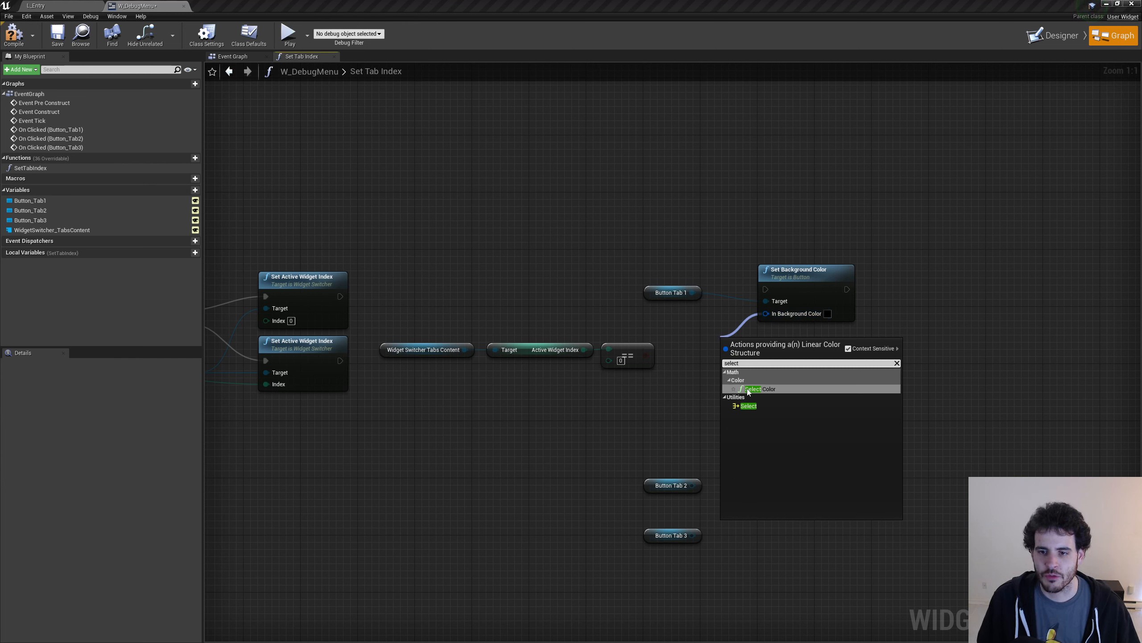
{"action": "left_click", "coordinate": [773, 390]}
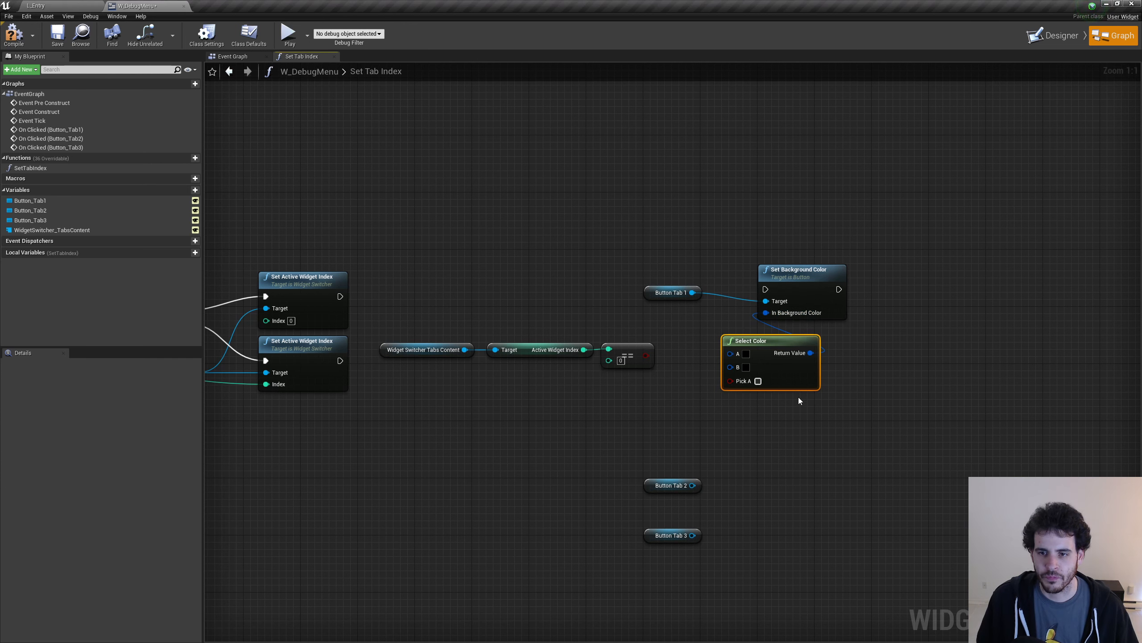
{"action": "left_click_drag", "start_coordinate": [756, 376], "coordinate": [750, 377]}
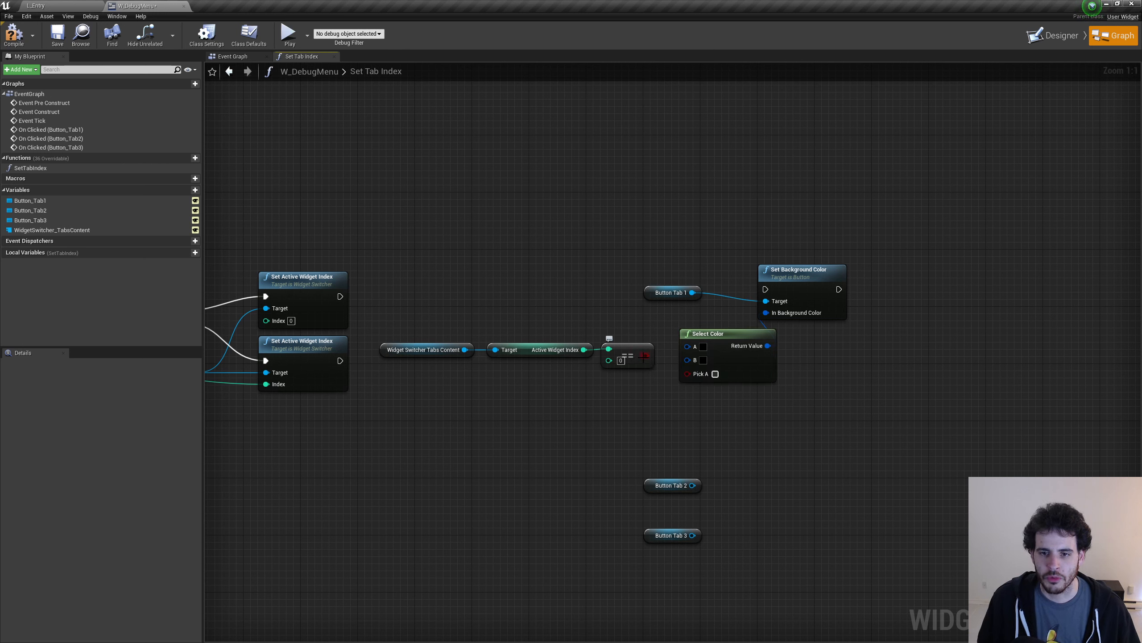
{"action": "left_click_drag", "start_coordinate": [646, 356], "coordinate": [720, 365]}
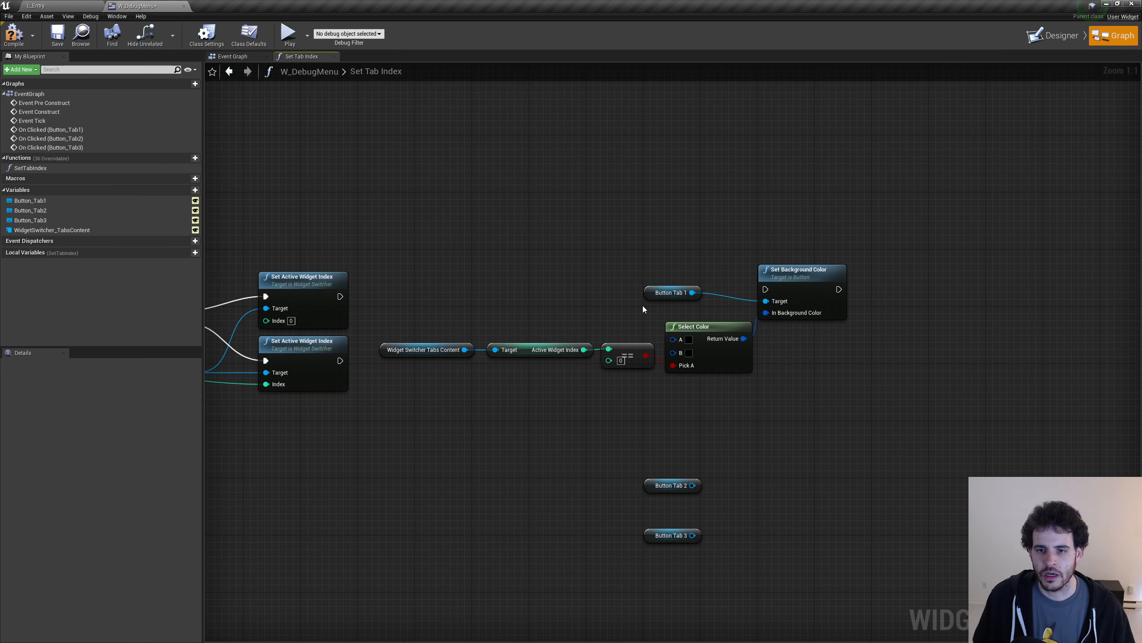
{"action": "left_click_drag", "start_coordinate": [684, 290], "coordinate": [680, 295]}
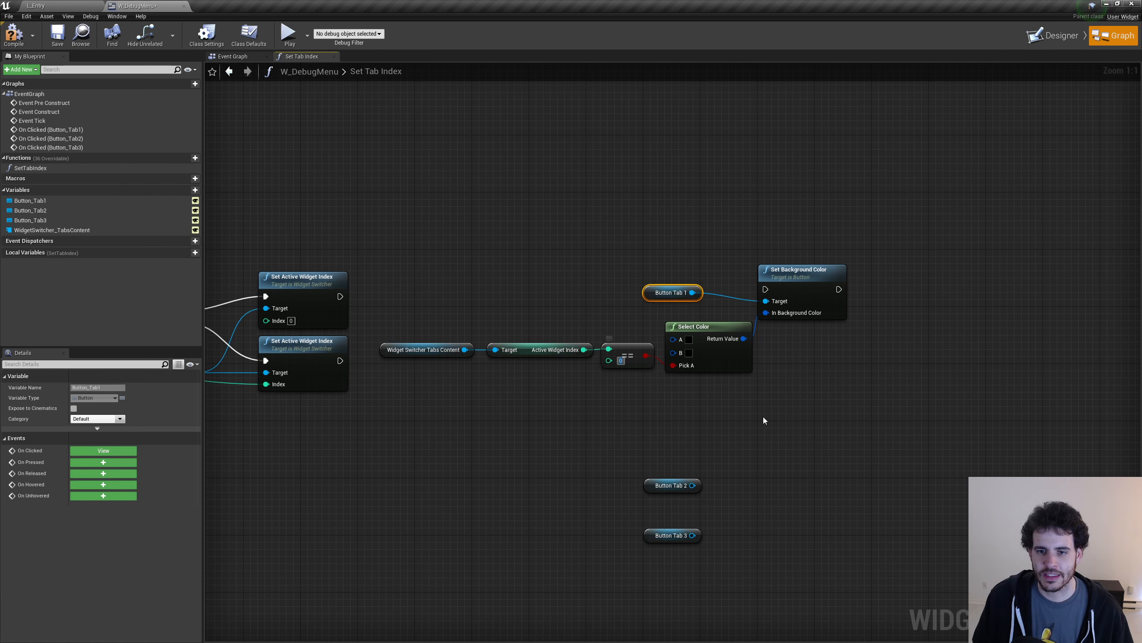
{"action": "left_click", "coordinate": [629, 380]}
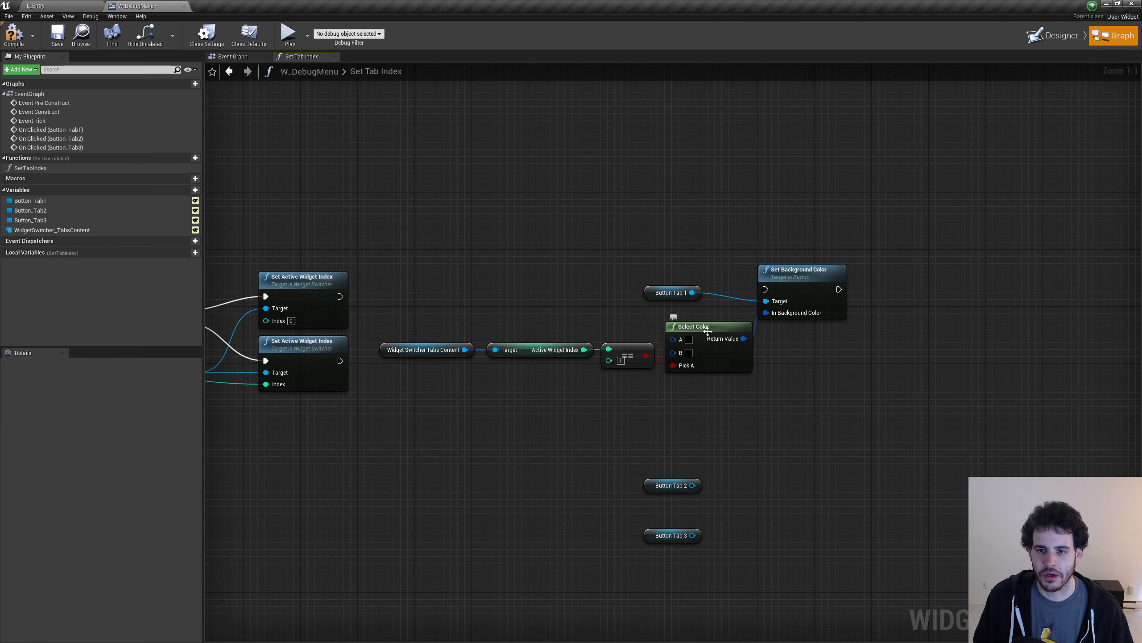
Set colour A of the Select Color node to a light blue, about 65AEE6FF in Hex sRGB.
{"action": "left_click", "coordinate": [692, 340]}
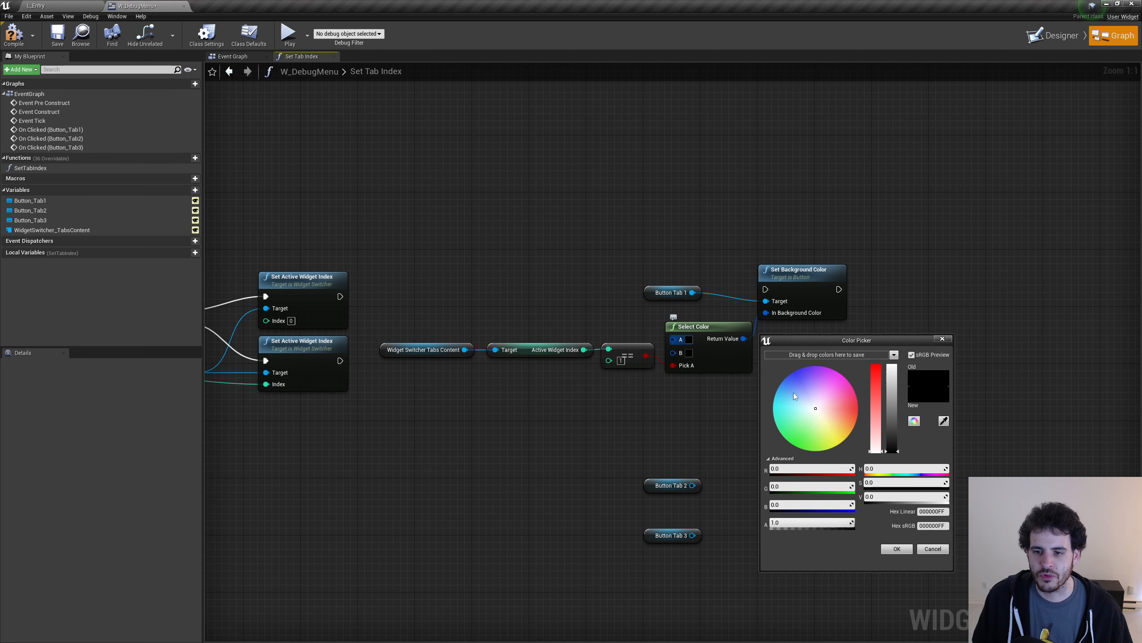
{"action": "left_click_drag", "start_coordinate": [795, 389], "coordinate": [783, 390]}
{"action": "left_click_drag", "start_coordinate": [892, 432], "coordinate": [895, 387]}
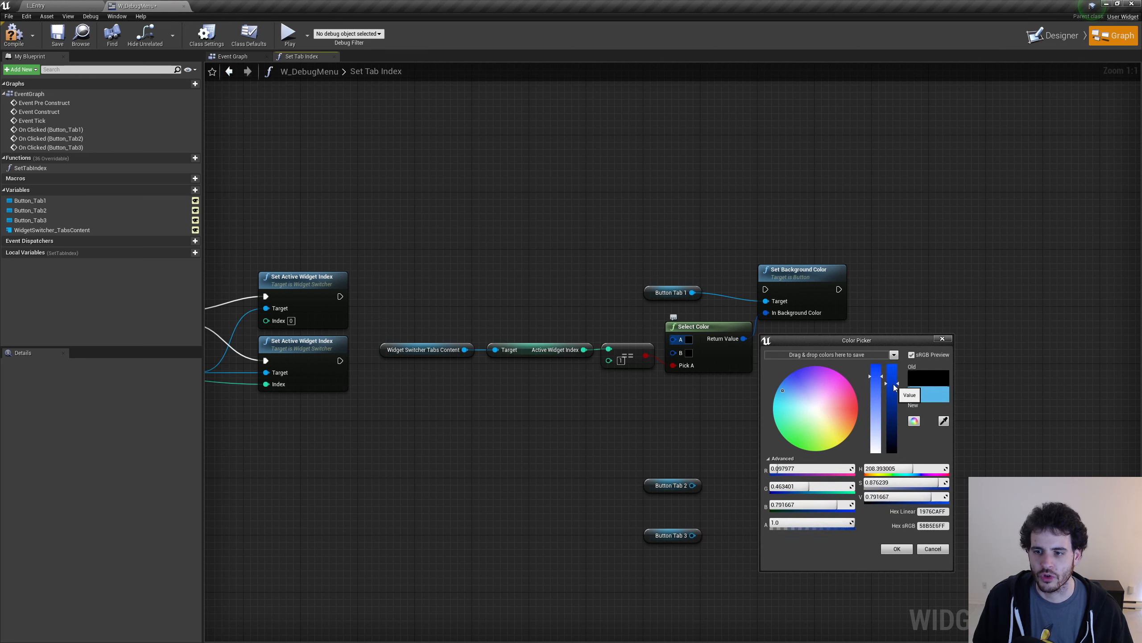
{"action": "left_click_drag", "start_coordinate": [774, 390], "coordinate": [787, 389]}
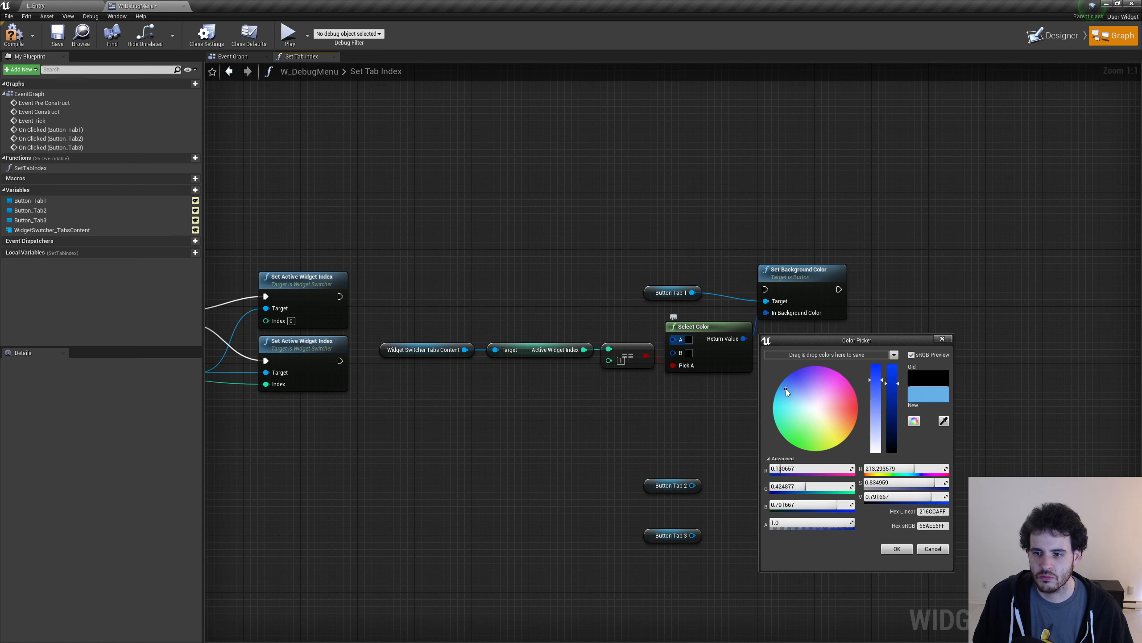
{"action": "left_click", "coordinate": [894, 550]}
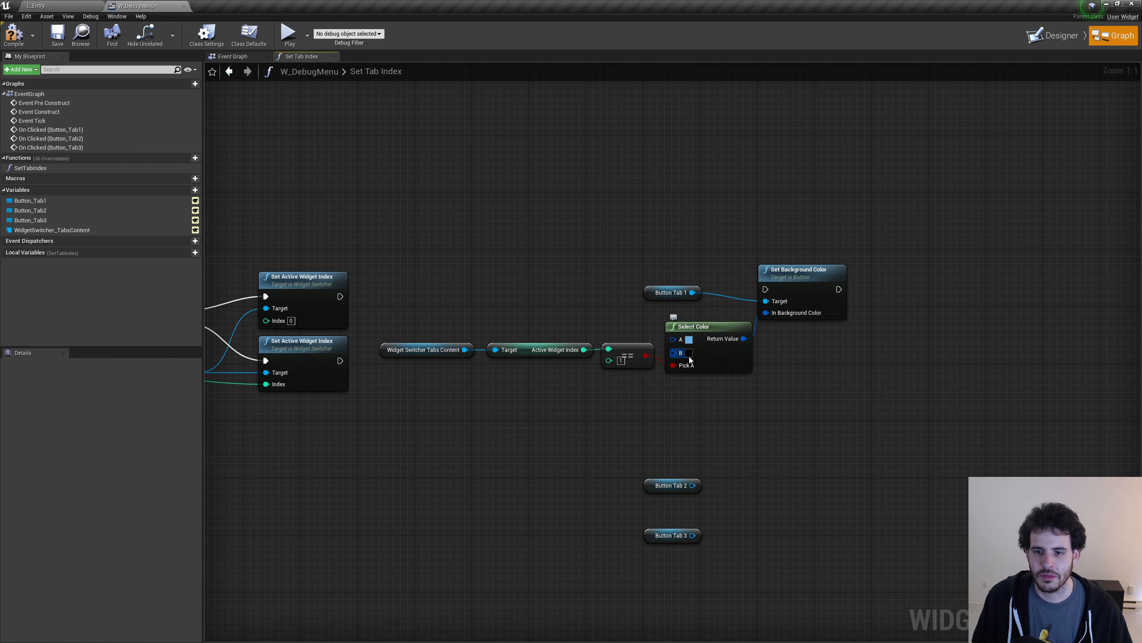
Copy the Hex Linear value of Button_Tab1's background colour from the Designer view.
{"action": "left_click", "coordinate": [1050, 37]}
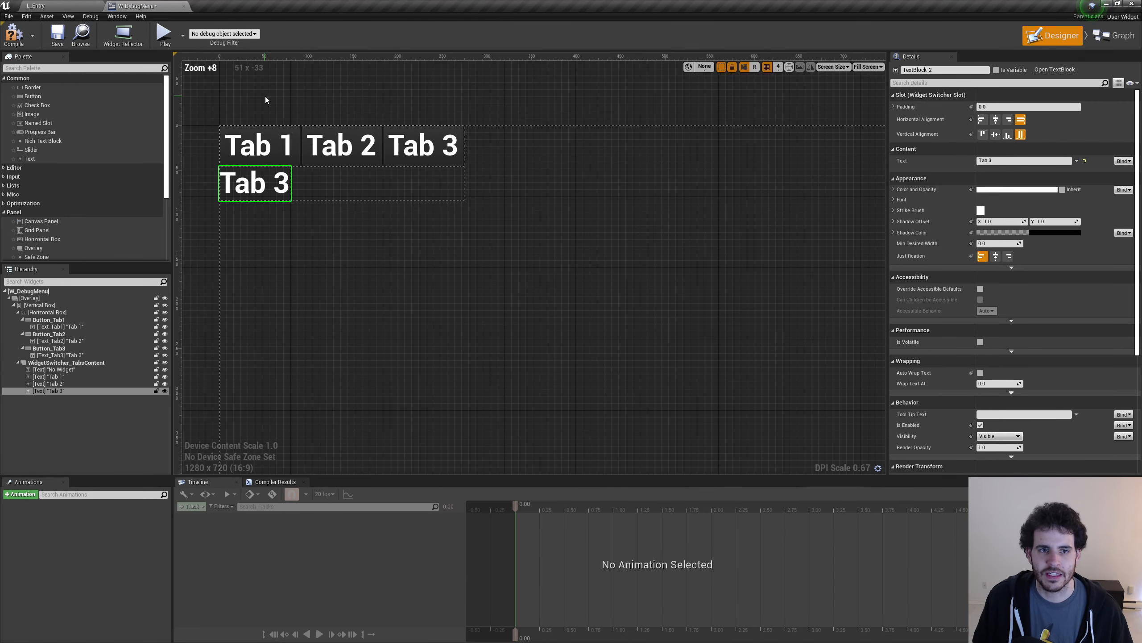
{"action": "scroll", "coordinate": [306, 142], "scroll_direction": "up", "scroll_amount": 6}
{"action": "left_click", "coordinate": [296, 146]}
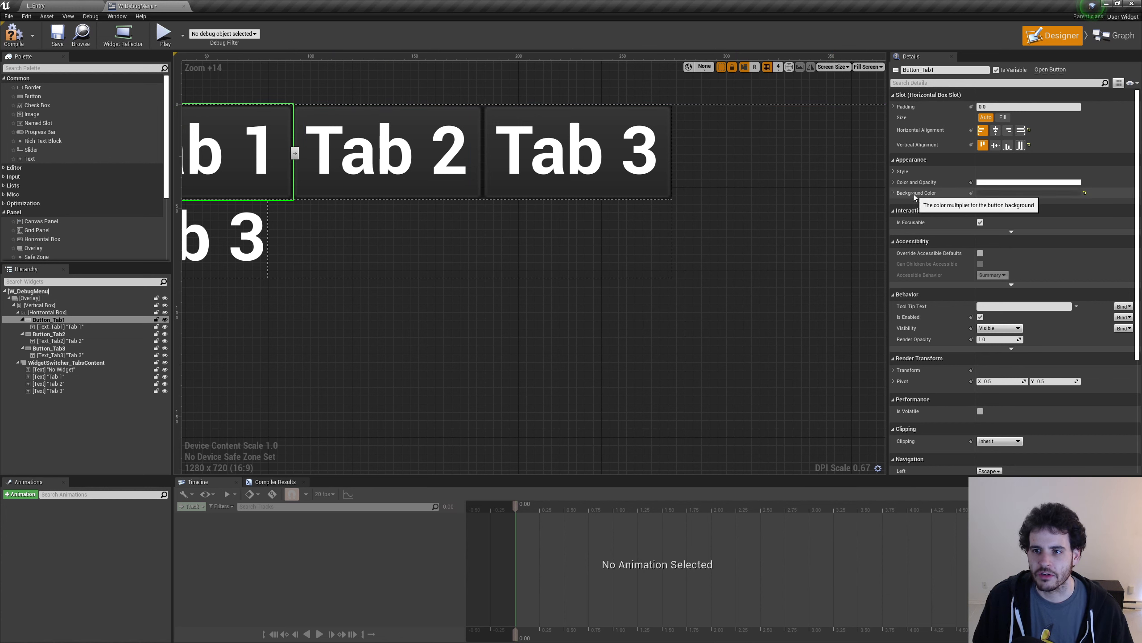
{"action": "left_click", "coordinate": [998, 194]}
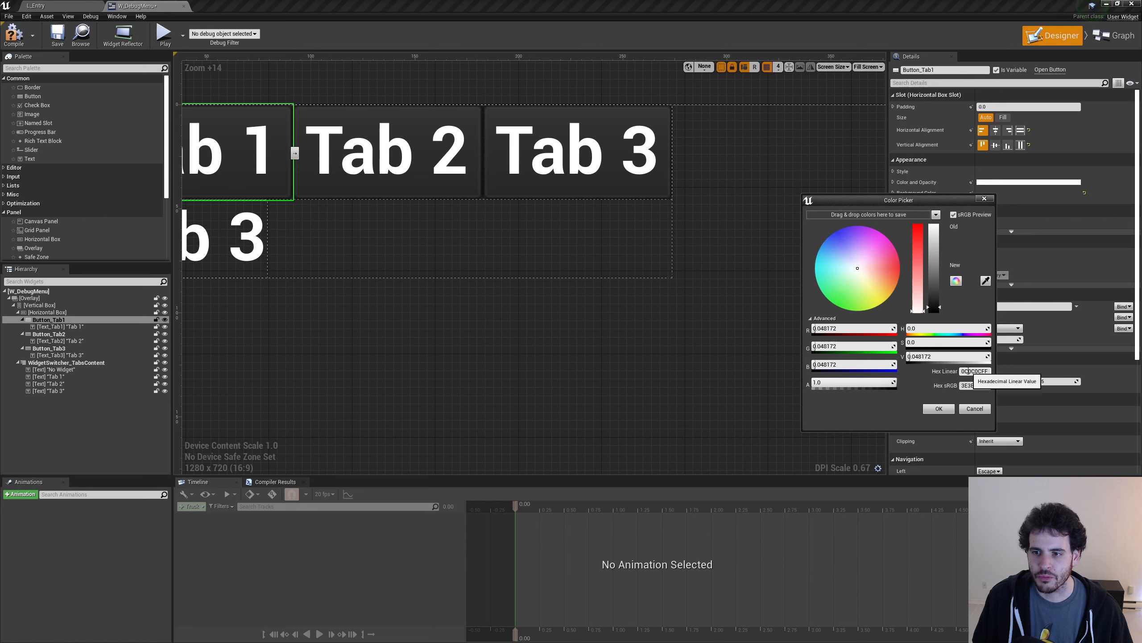
{"action": "left_click", "coordinate": [988, 371]}
{"action": "key", "text": "ctrl+c"}
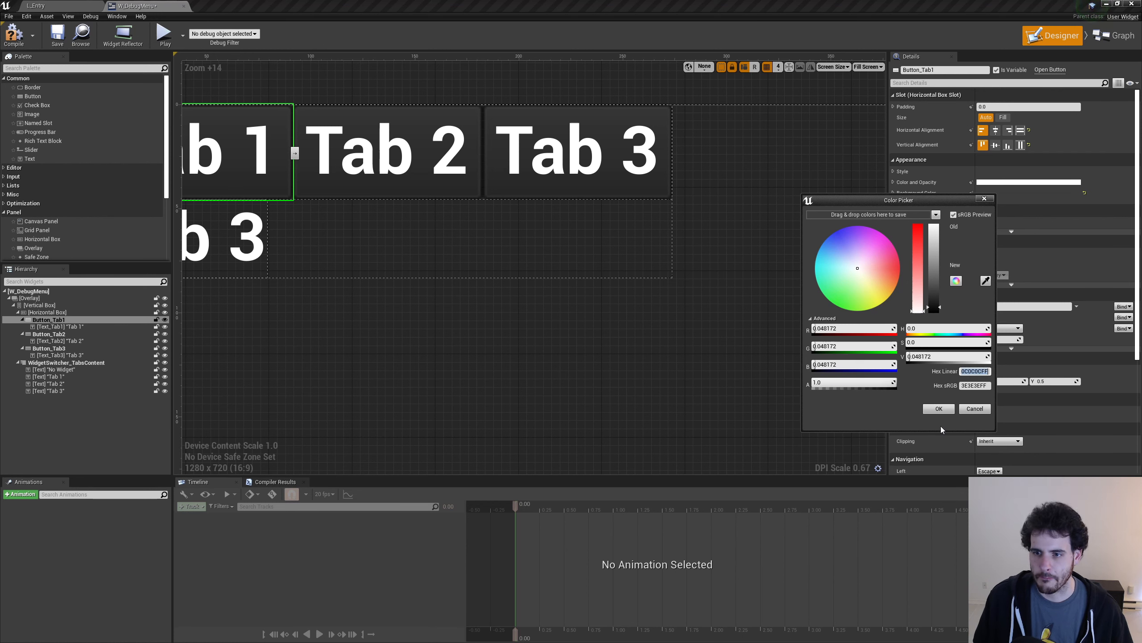
{"action": "left_click", "coordinate": [939, 408]}
Set colour B of the Select Color node in the Set Tab Index graph to the copied Hex Linear value 0C0C0CFF.
{"action": "left_click", "coordinate": [1108, 42]}
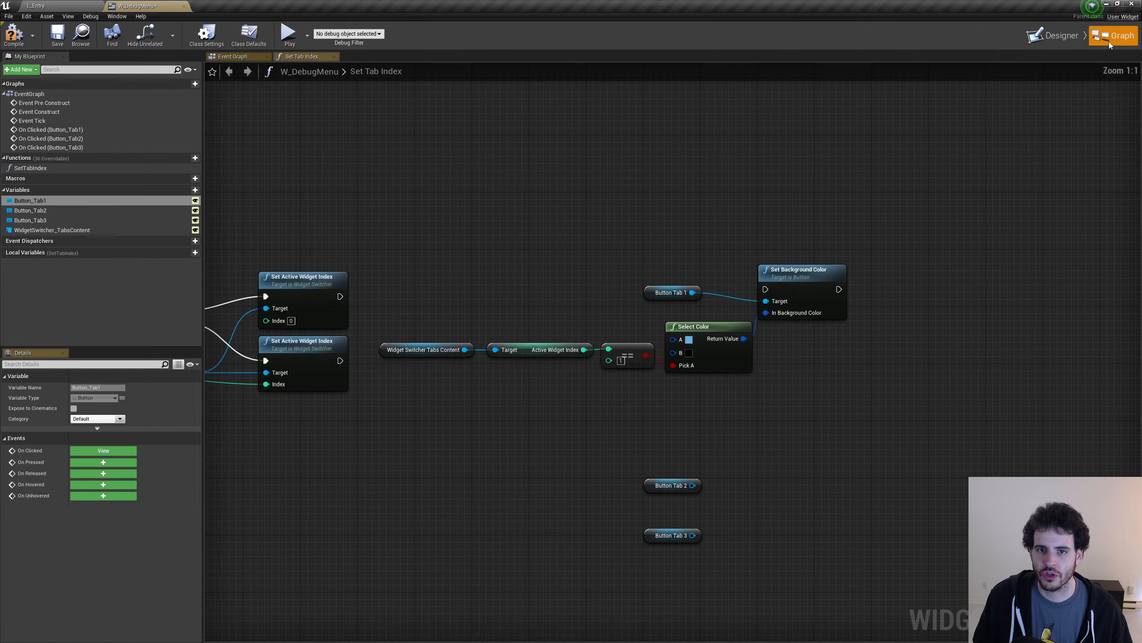
{"action": "left_click", "coordinate": [688, 353]}
{"action": "left_click", "coordinate": [862, 537]}
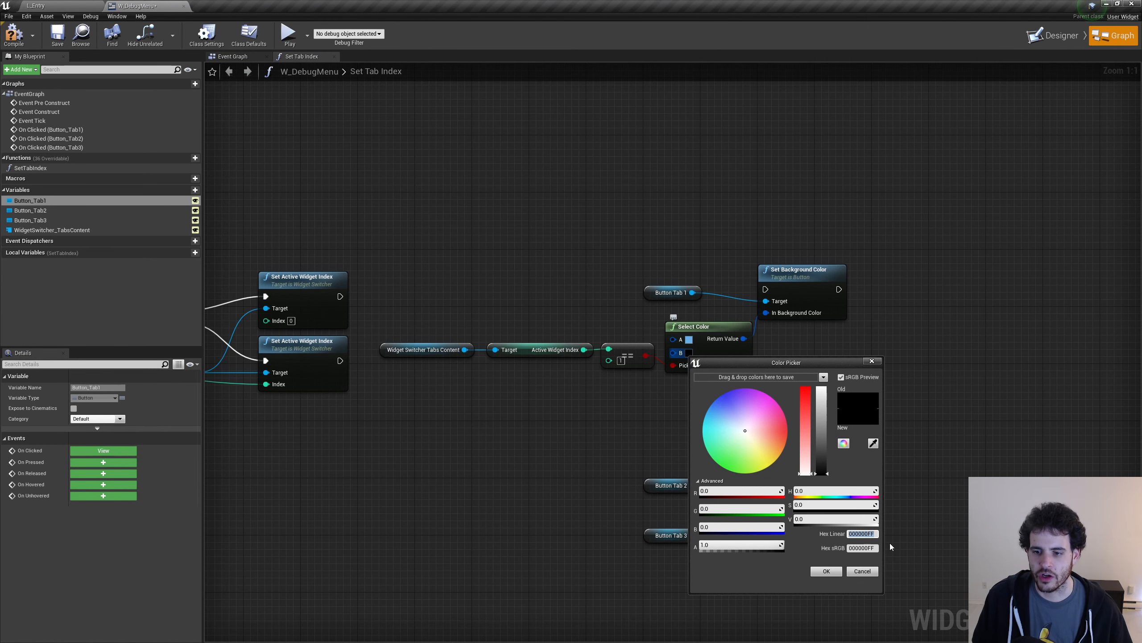
{"action": "key", "text": "ctrl+v"}
{"action": "left_click", "coordinate": [801, 561]}
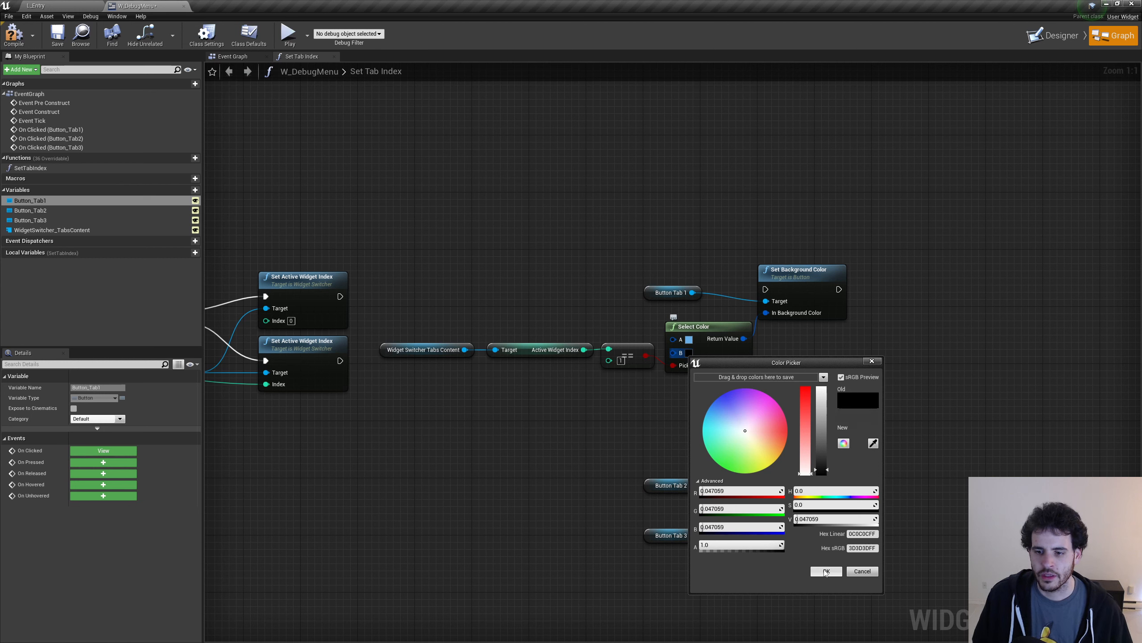
{"action": "left_click", "coordinate": [825, 572]}
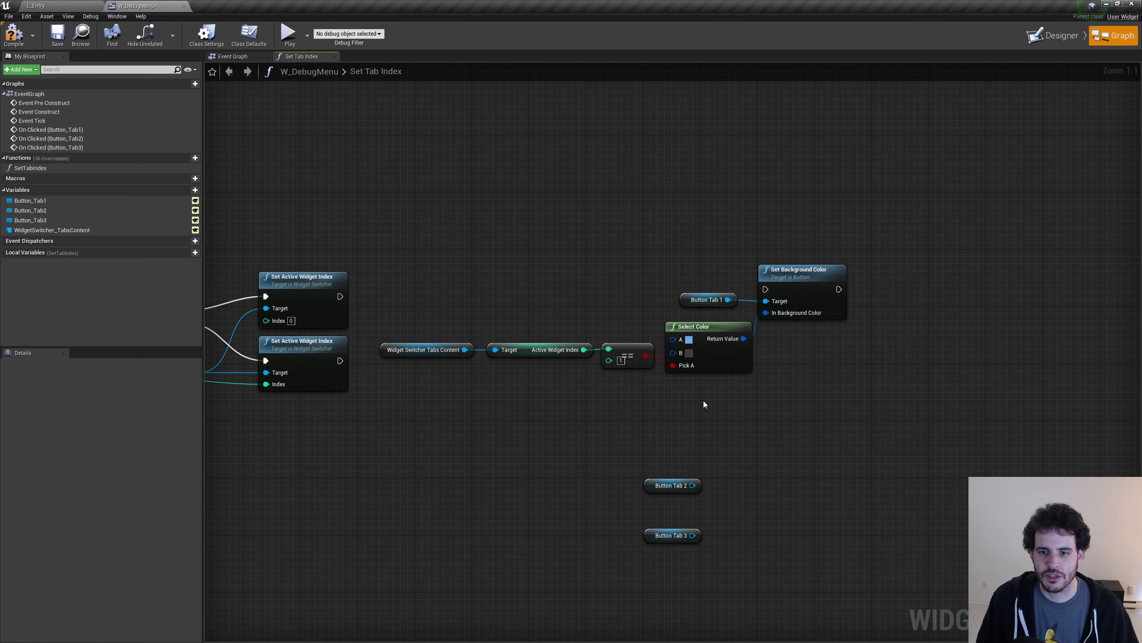
Connect the execution outputs of both Set Active Widget Index nodes to Set Background Color and align the Tab 1 colour nodes with them.
{"action": "left_click_drag", "start_coordinate": [765, 289], "coordinate": [340, 360]}
{"action": "left_click_drag", "start_coordinate": [340, 296], "coordinate": [766, 289]}
{"action": "left_click_drag", "start_coordinate": [854, 398], "coordinate": [390, 248]}
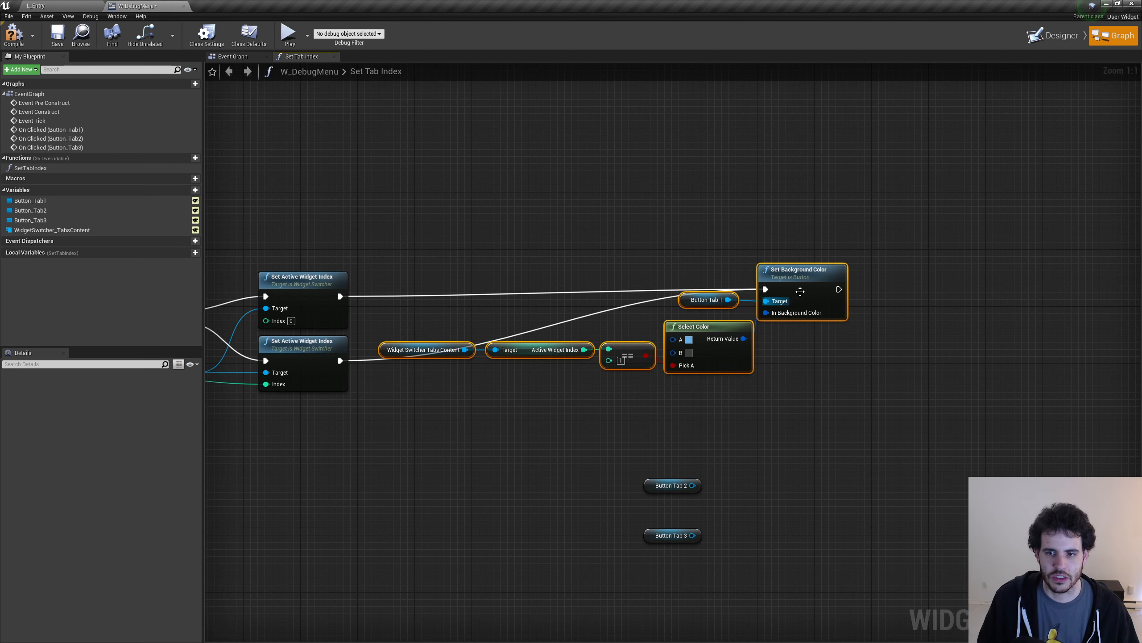
{"action": "left_click_drag", "start_coordinate": [798, 289], "coordinate": [719, 361]}
{"action": "right_click_drag", "start_coordinate": [400, 341], "coordinate": [644, 332]}
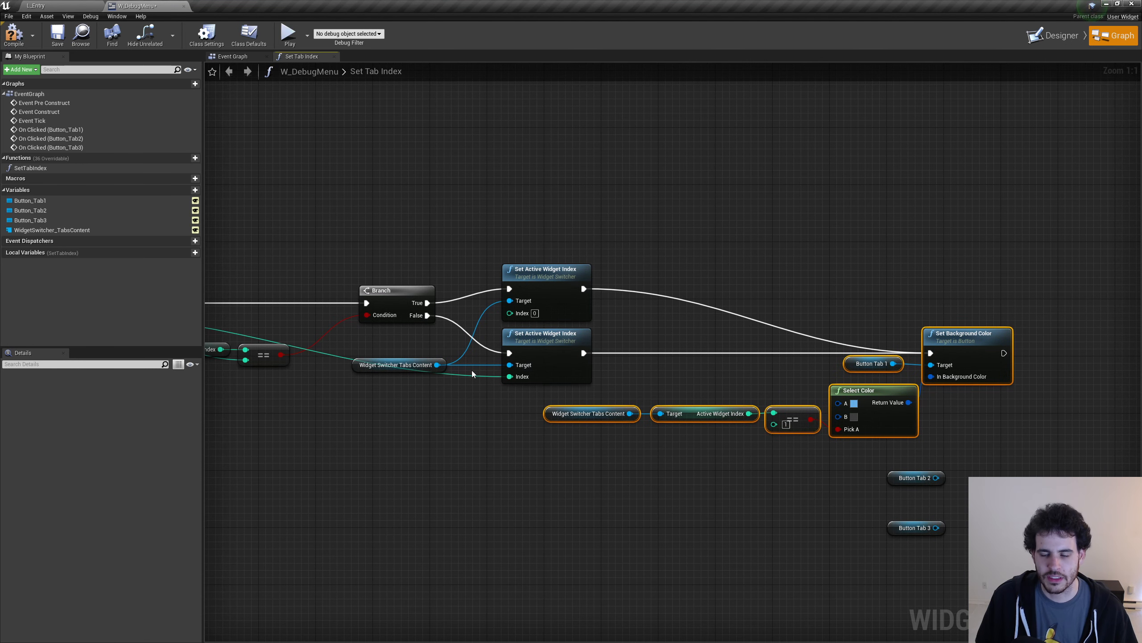
Reposition the Button Tab 2 and Button Tab 3 references below the Tab 1 colour nodes, leaving space between them.
{"action": "right_click_drag", "start_coordinate": [471, 370], "coordinate": [644, 429]}
{"action": "left_click_drag", "start_coordinate": [623, 473], "coordinate": [634, 388]}
{"action": "left_click", "coordinate": [623, 469]}
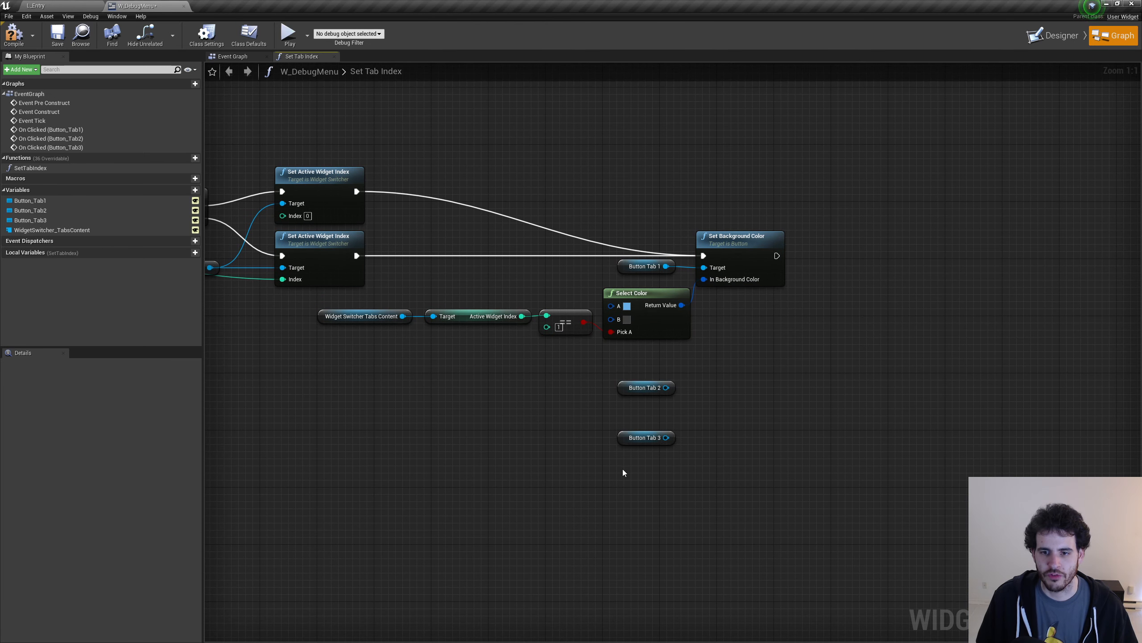
{"action": "left_click_drag", "start_coordinate": [646, 437], "coordinate": [653, 523]}
Duplicate the Set Background Color, Select Color and index comparison nodes and place the copies beside the Button Tab 2 reference.
{"action": "left_click_drag", "start_coordinate": [783, 363], "coordinate": [390, 284]}
{"action": "key", "text": "ctrl+c"}
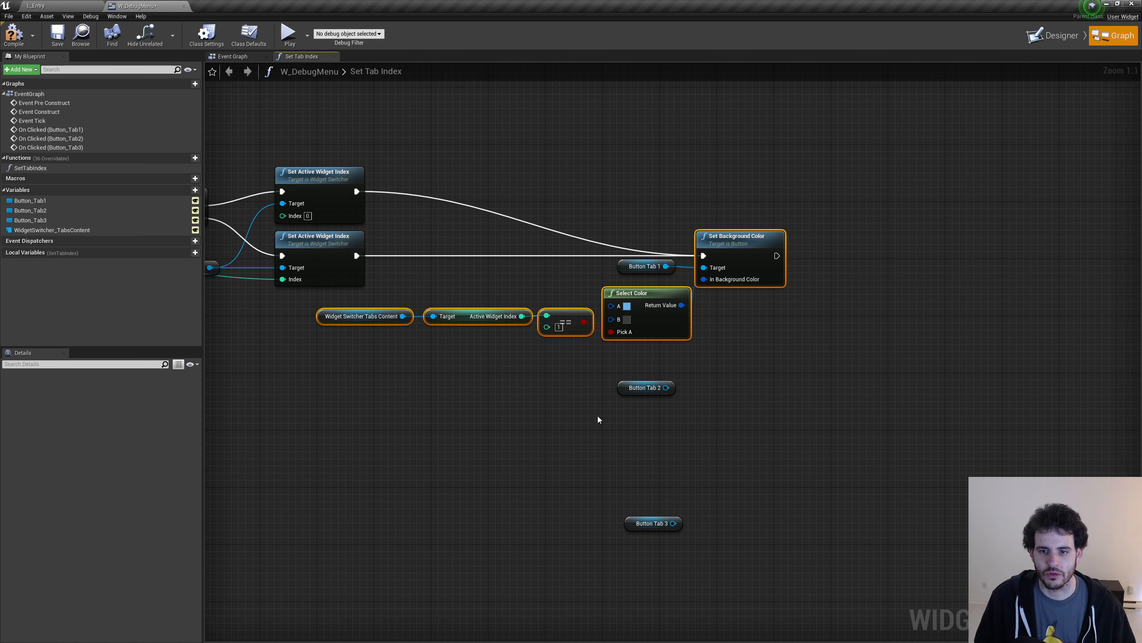
{"action": "key", "text": "ctrl+v"}
{"action": "left_click_drag", "start_coordinate": [778, 389], "coordinate": [738, 374]}
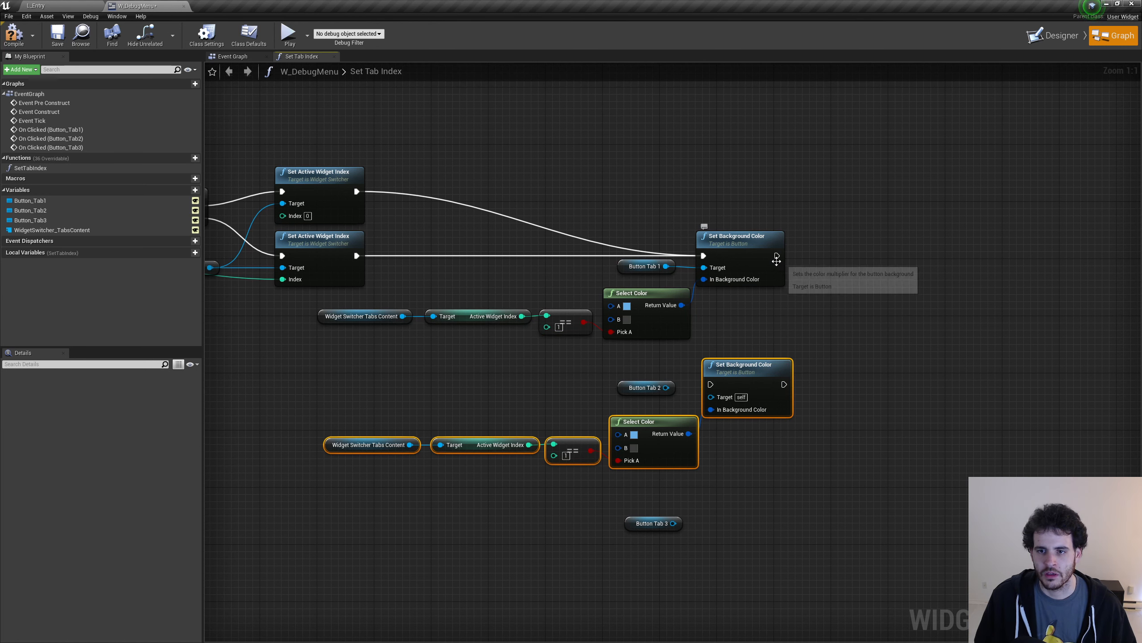
Chain Tab 2's Set Background Color after Tab 1's, target it at Button Tab 2 and compare the active index with 2.
{"action": "left_click_drag", "start_coordinate": [777, 256], "coordinate": [738, 362]}
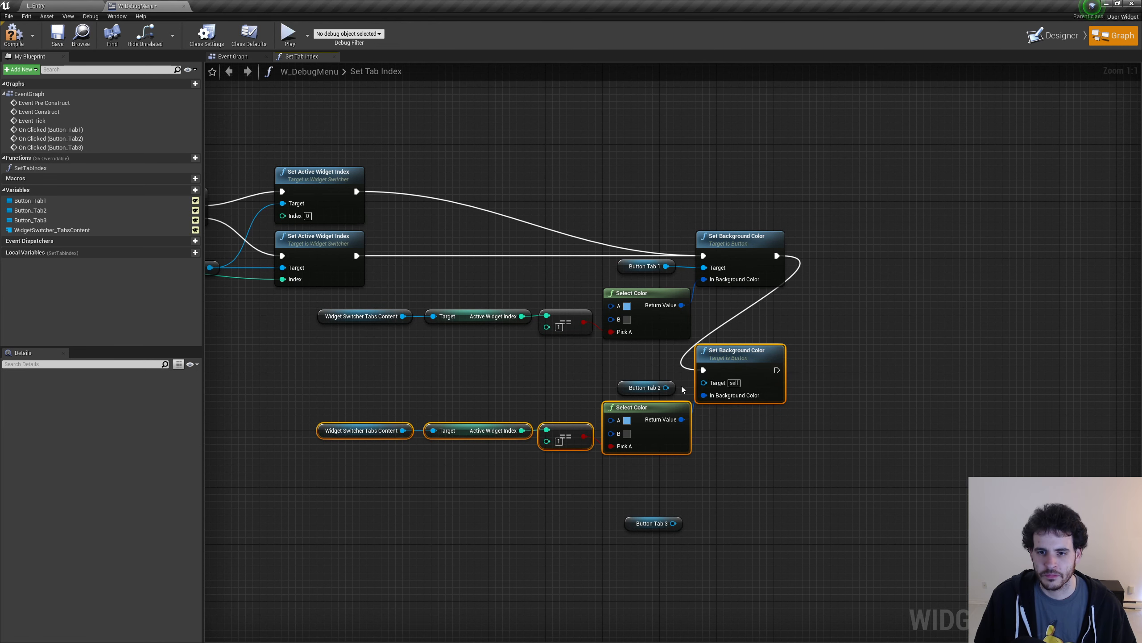
{"action": "mouse_move", "coordinate": [667, 387]}
{"action": "left_mouse_down"}
{"action": "mouse_move", "coordinate": [704, 381]}
{"action": "mouse_move", "coordinate": [644, 385]}
{"action": "left_mouse_up"}
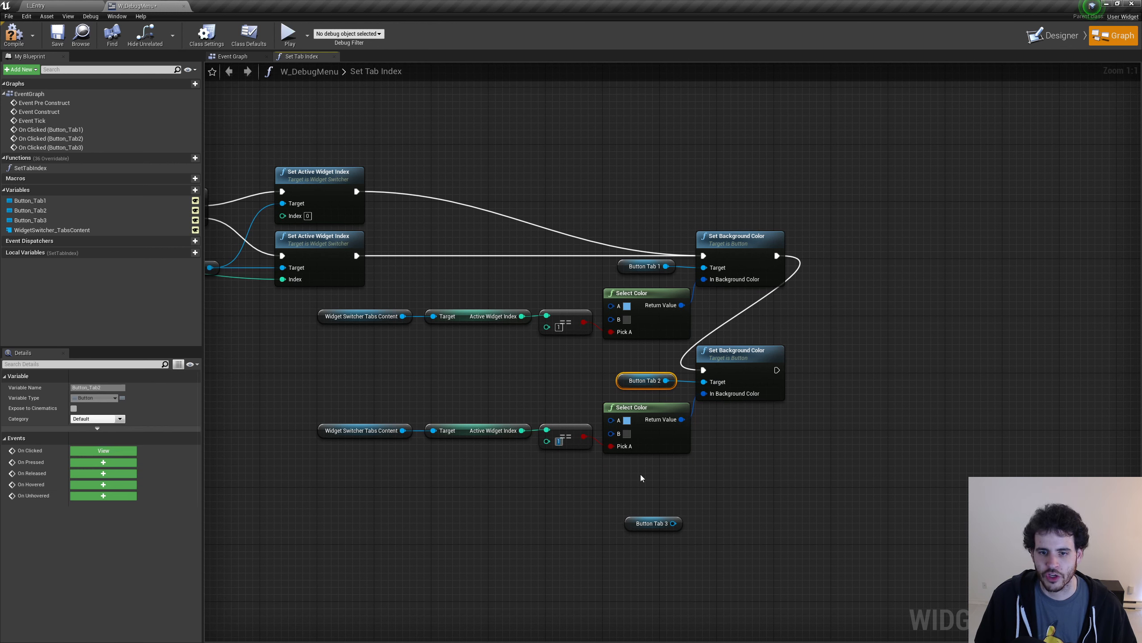
{"action": "type", "text": "2"}
{"action": "left_click", "coordinate": [605, 481]}
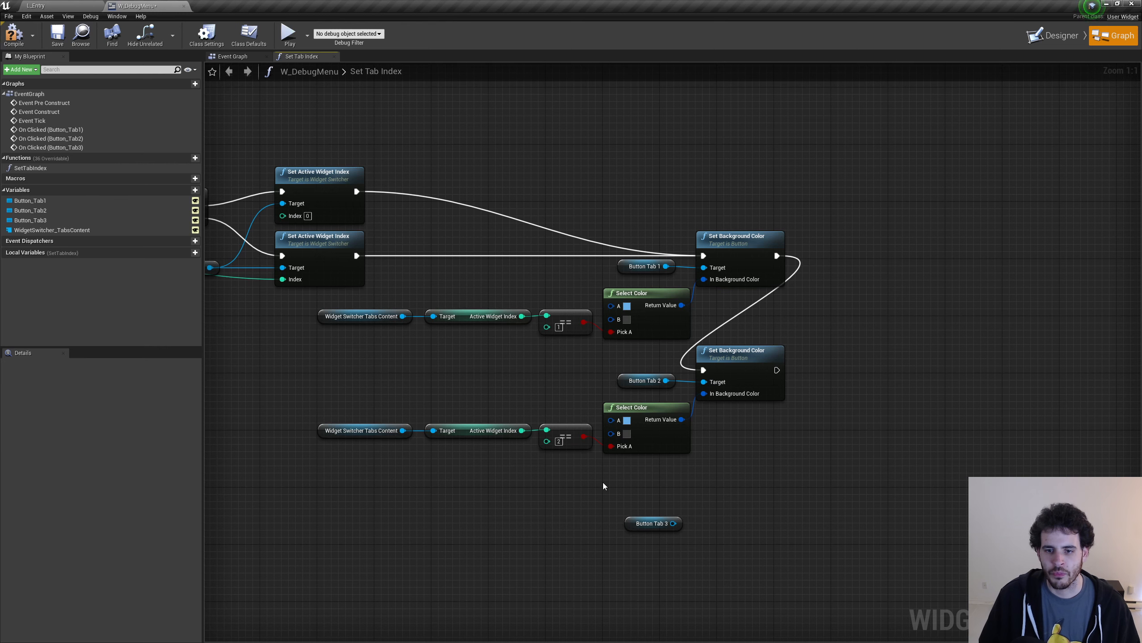
Paste a third set of colour nodes for Button Tab 3, chain it after Tab 2's and compare the active index with 3.
{"action": "right_click_drag", "start_coordinate": [609, 502], "coordinate": [599, 455]}
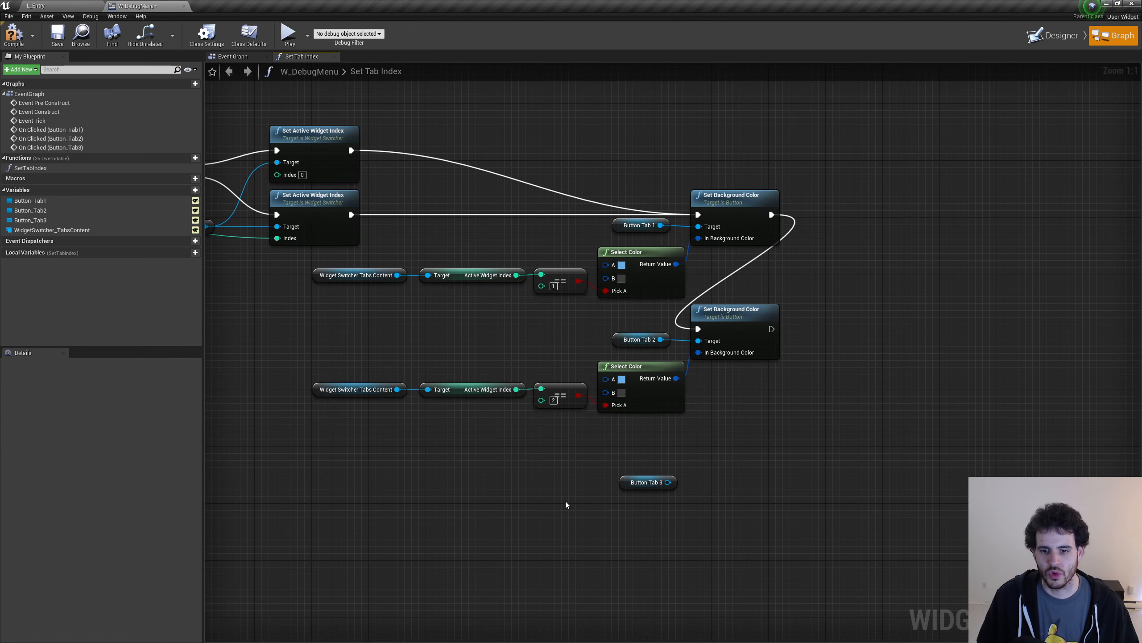
{"action": "key", "text": "ctrl+v"}
{"action": "left_click_drag", "start_coordinate": [791, 468], "coordinate": [739, 461]}
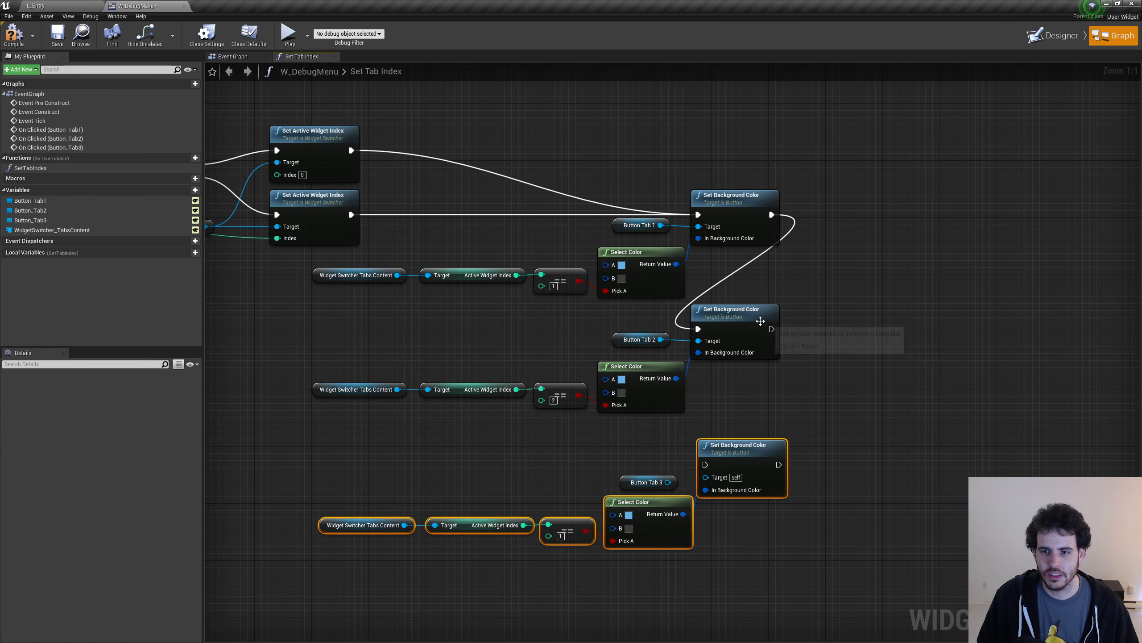
{"action": "left_click_drag", "start_coordinate": [772, 328], "coordinate": [649, 474]}
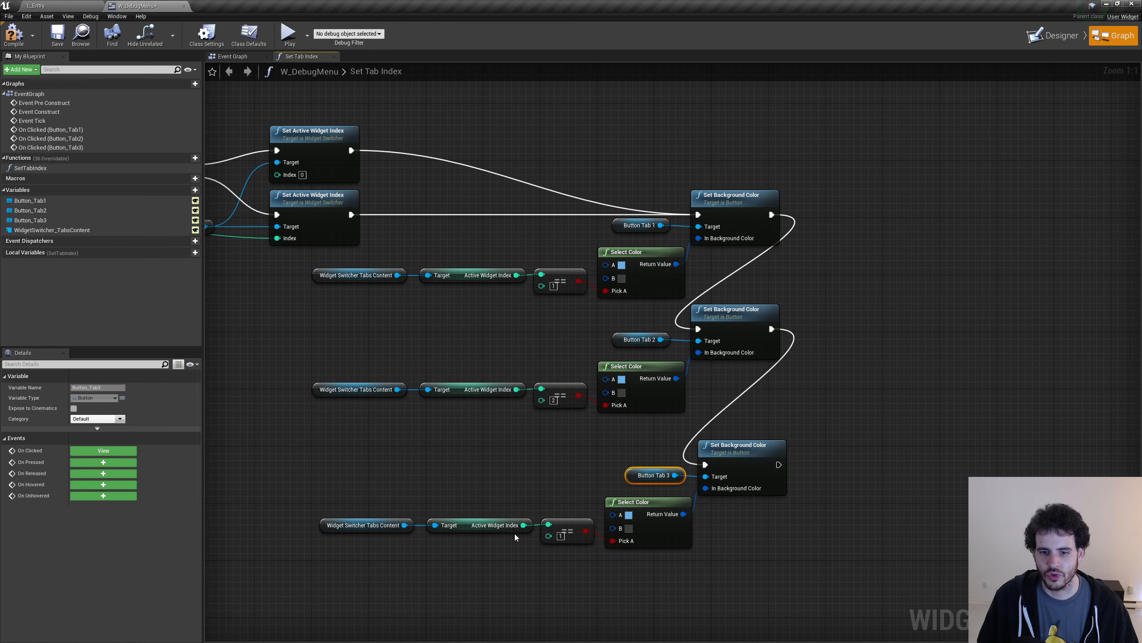
{"action": "left_click", "coordinate": [561, 536]}
{"action": "left_click", "coordinate": [707, 578]}
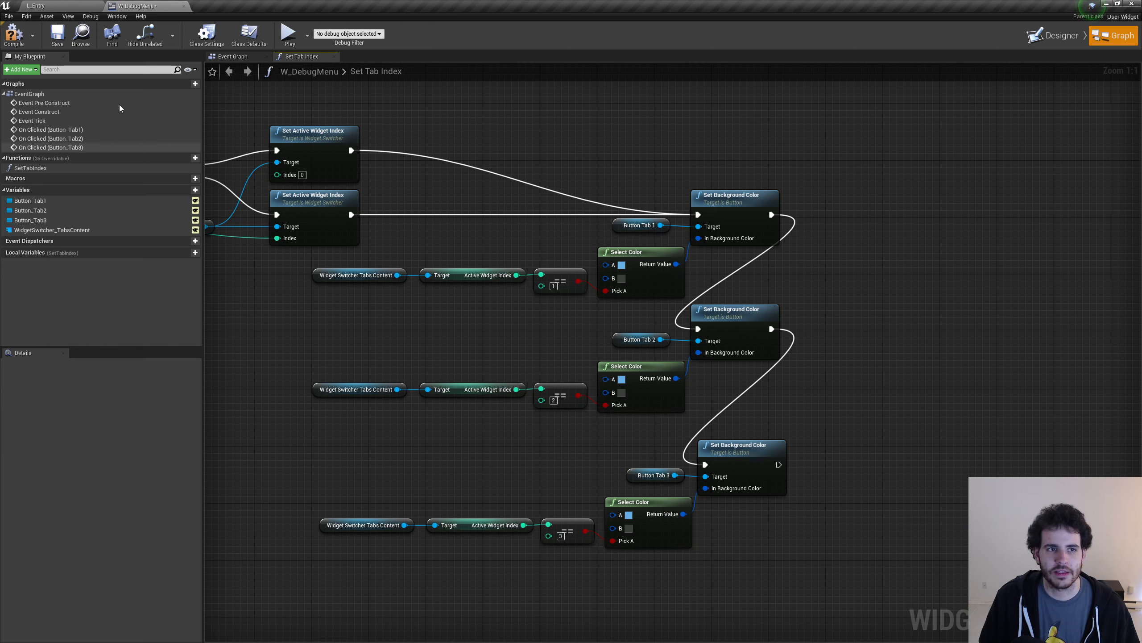
Save W_DebugMenu and start playing the L_Entry level.
{"action": "left_click", "coordinate": [57, 35]}
{"action": "left_click", "coordinate": [65, 4]}
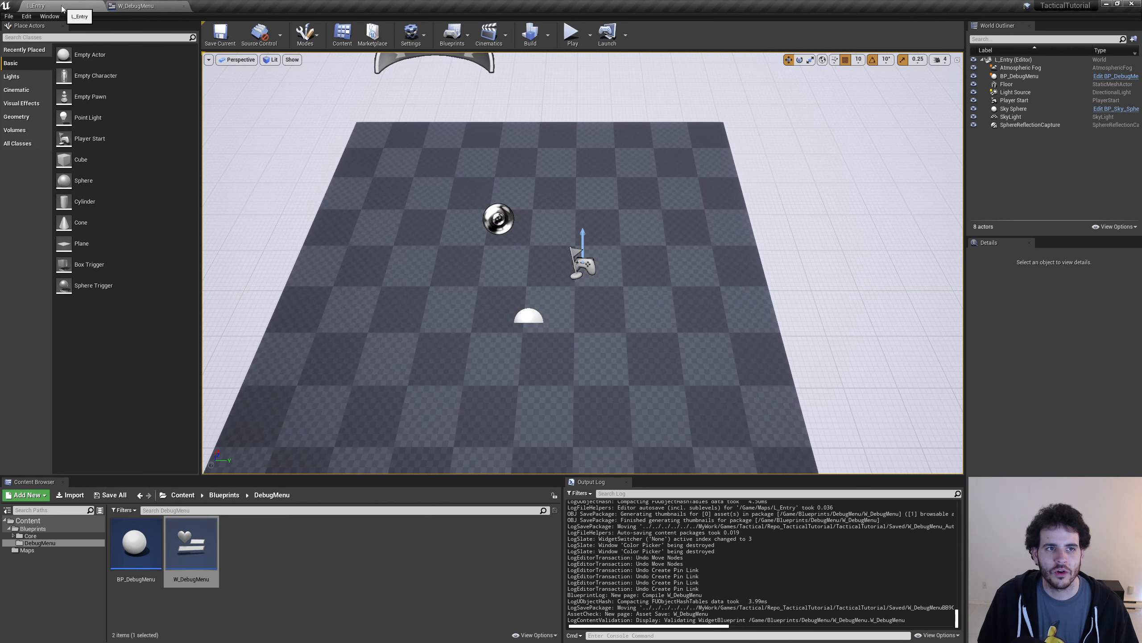
{"action": "left_click", "coordinate": [572, 35]}
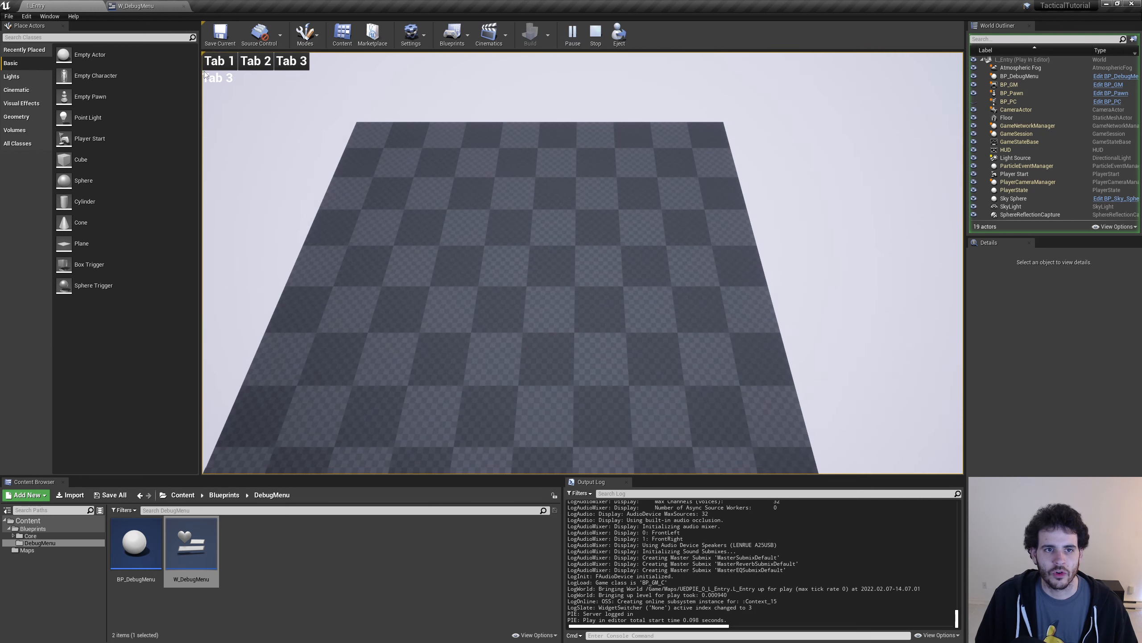
Switch back and forth between Tab 1, Tab 2 and Tab 3 in the running level to check the active button's highlight.
{"action": "left_click", "coordinate": [220, 63]}
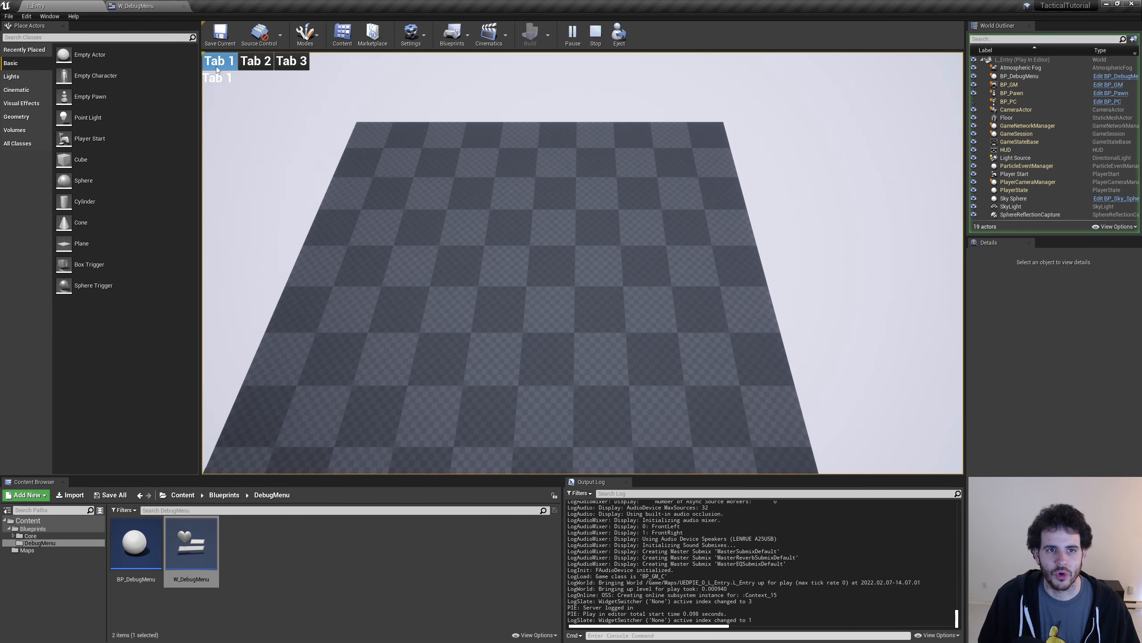
{"action": "left_click", "coordinate": [255, 62]}
{"action": "left_click", "coordinate": [292, 66]}
{"action": "left_click", "coordinate": [255, 63]}
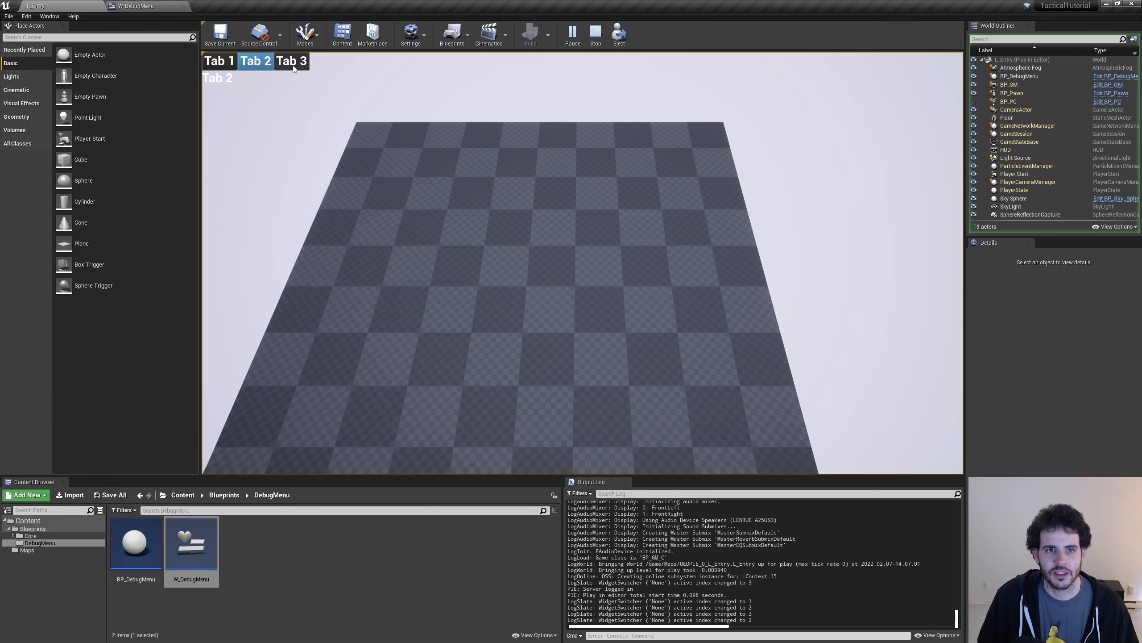
{"action": "left_click", "coordinate": [292, 63]}
{"action": "left_click", "coordinate": [256, 63]}
{"action": "left_click", "coordinate": [219, 63]}
{"action": "left_click", "coordinate": [262, 66]}
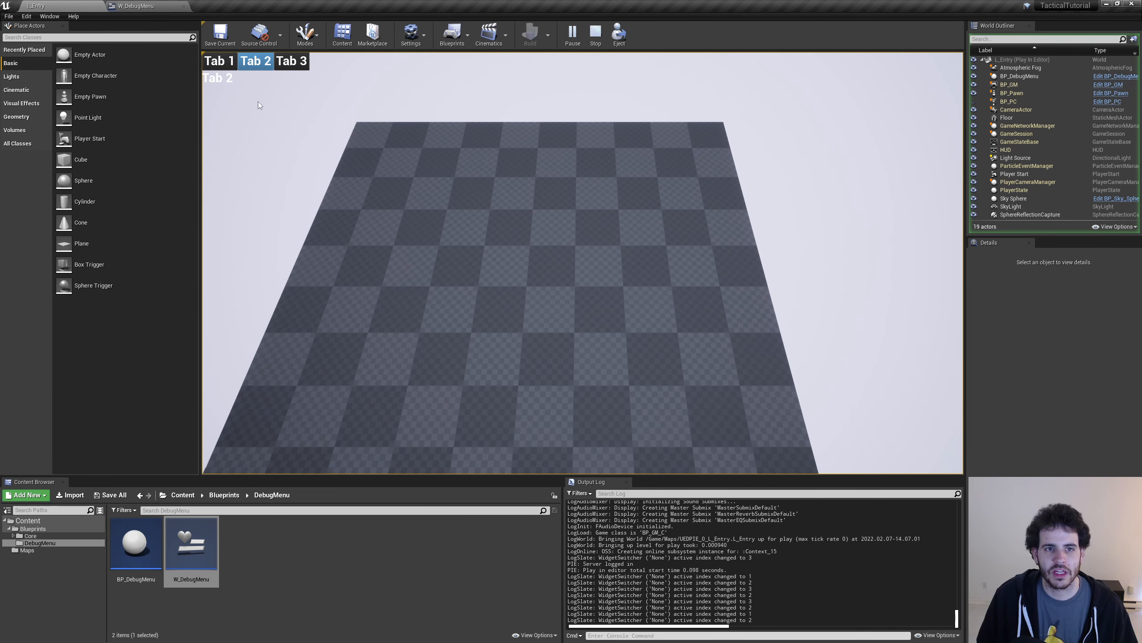
Test toggling the active tab off and on along with switching tabs, and stop the play session.
{"action": "left_click", "coordinate": [255, 66]}
{"action": "left_click", "coordinate": [261, 66]}
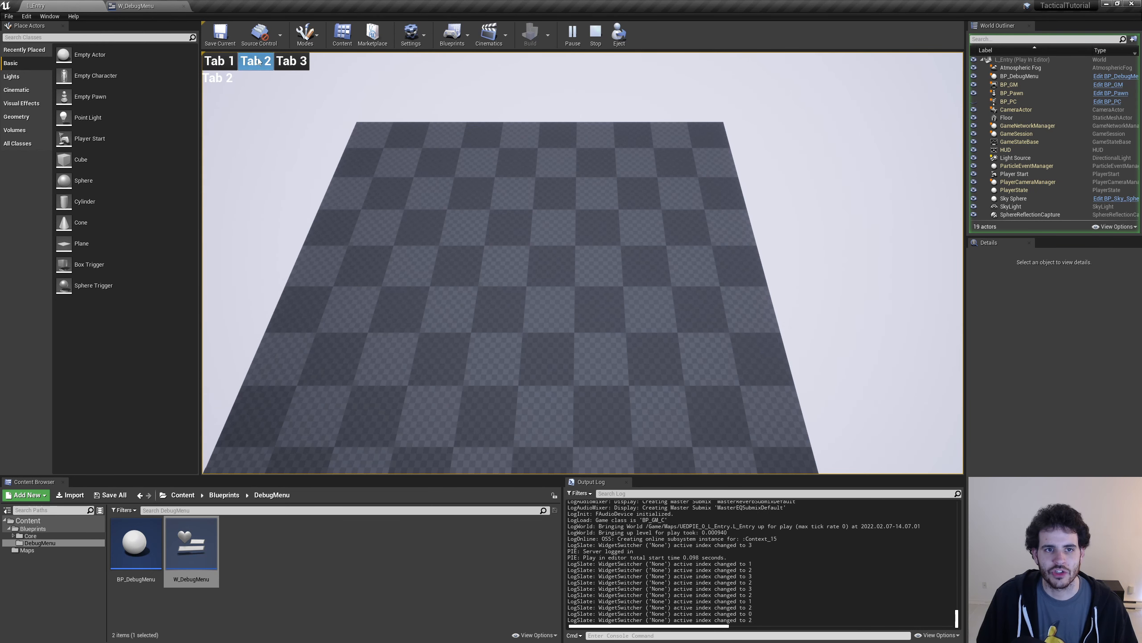
{"action": "left_click", "coordinate": [258, 64]}
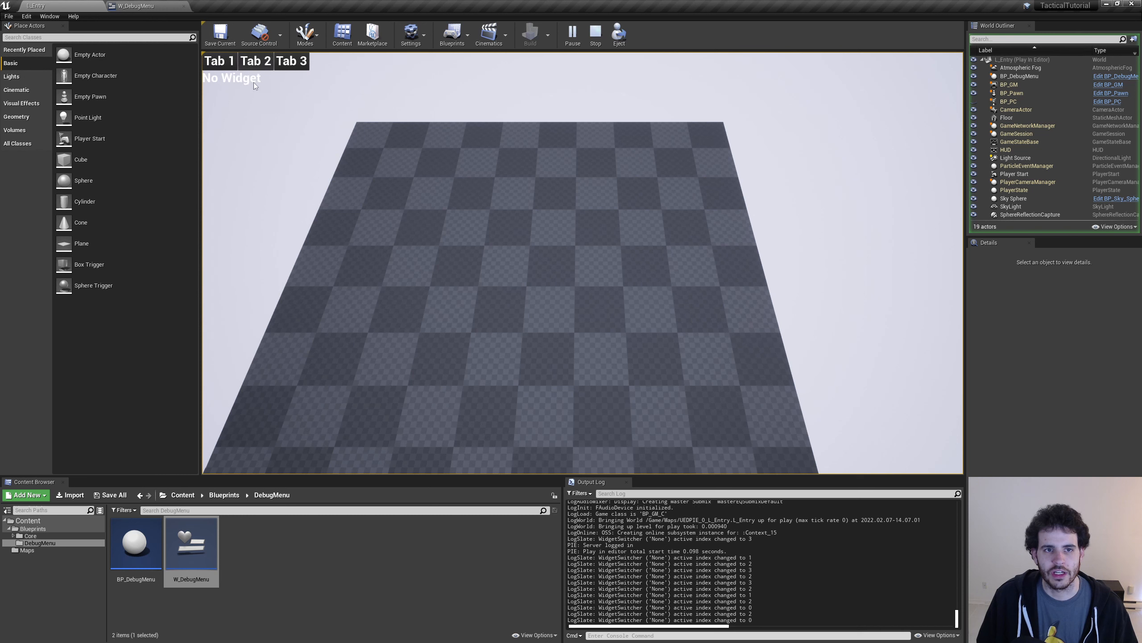
{"action": "left_click", "coordinate": [283, 63]}
{"action": "left_click", "coordinate": [287, 64]}
{"action": "left_click", "coordinate": [291, 65]}
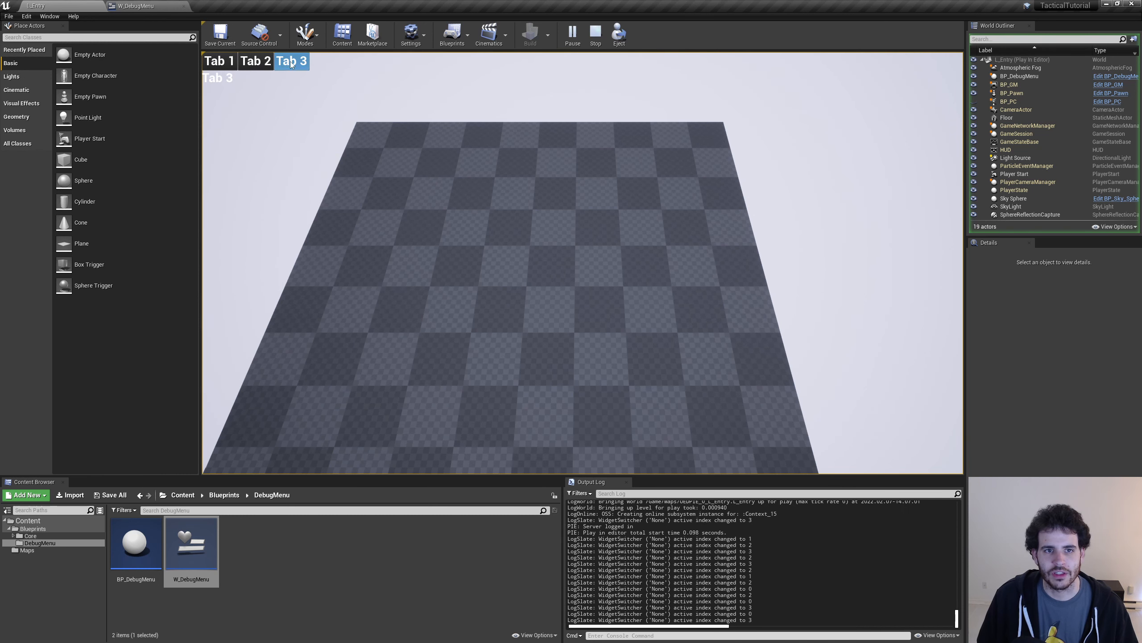
{"action": "left_click", "coordinate": [256, 63]}
{"action": "left_click", "coordinate": [219, 62]}
{"action": "left_click", "coordinate": [258, 63]}
{"action": "left_click", "coordinate": [262, 65]}
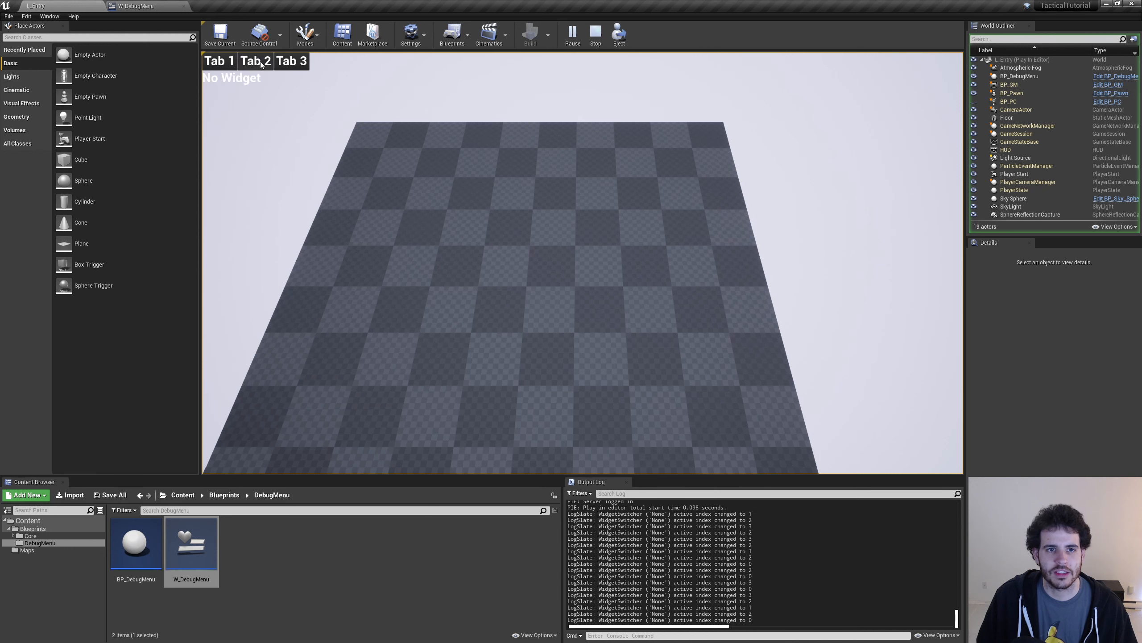
{"action": "left_click", "coordinate": [261, 64]}
{"action": "left_click", "coordinate": [263, 64]}
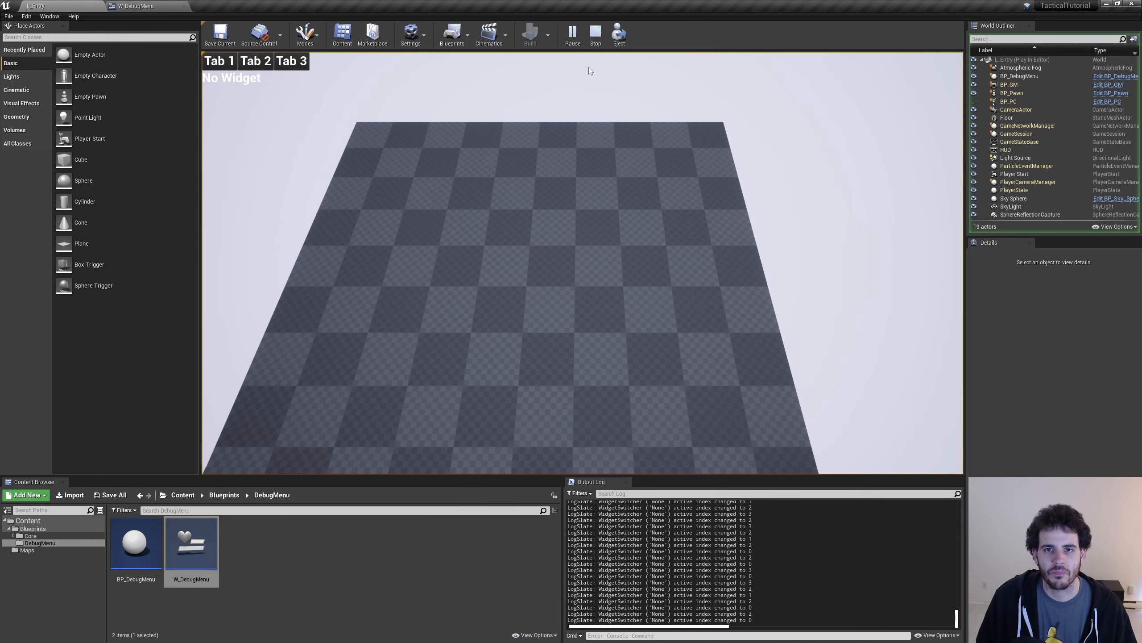
{"action": "left_click", "coordinate": [595, 32]}
In W_DebugMenu's Set Tab Index graph, move all tab colour nodes lower and disconnect the execution input of Tab 1's Set Background Color.
{"action": "left_click", "coordinate": [156, 8]}
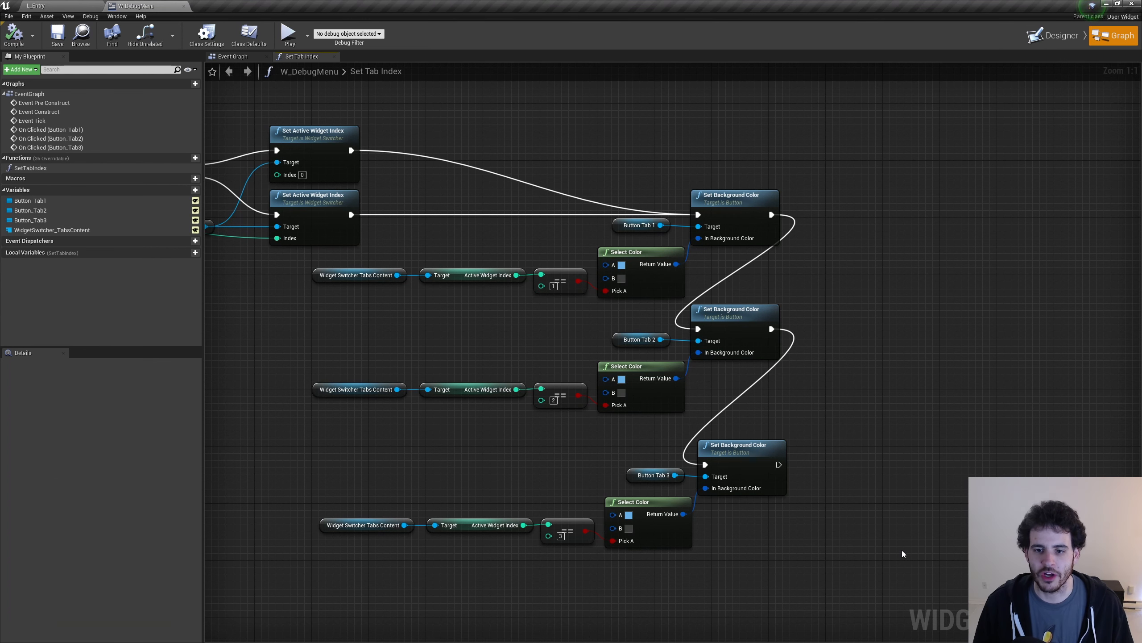
{"action": "left_click_drag", "start_coordinate": [904, 625], "coordinate": [391, 243]}
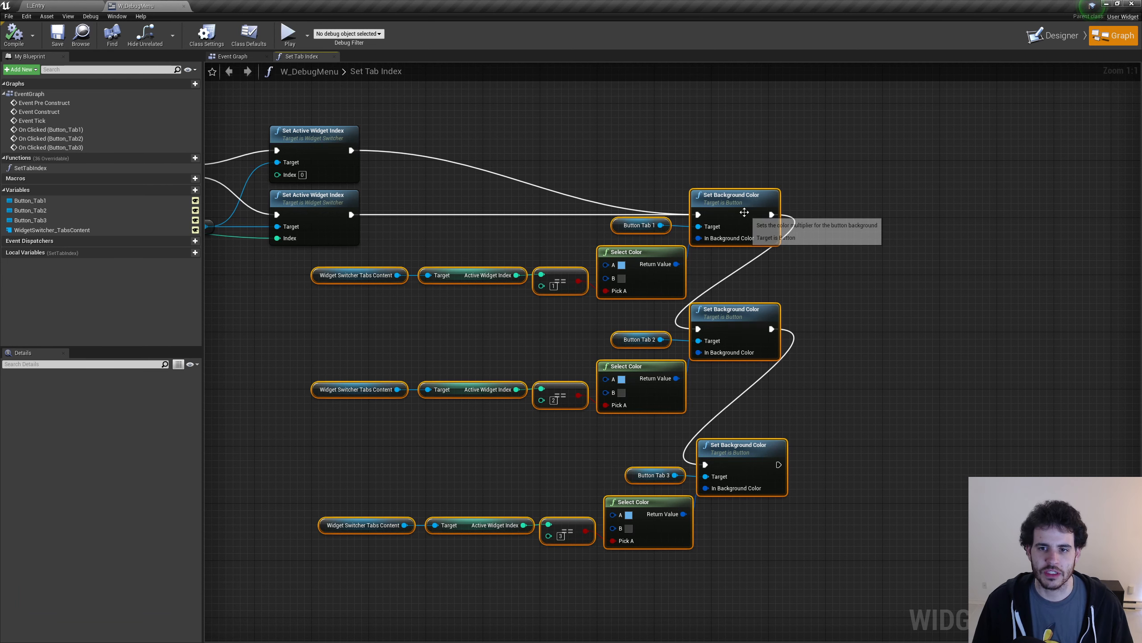
{"action": "left_click_drag", "start_coordinate": [744, 212], "coordinate": [561, 381]}
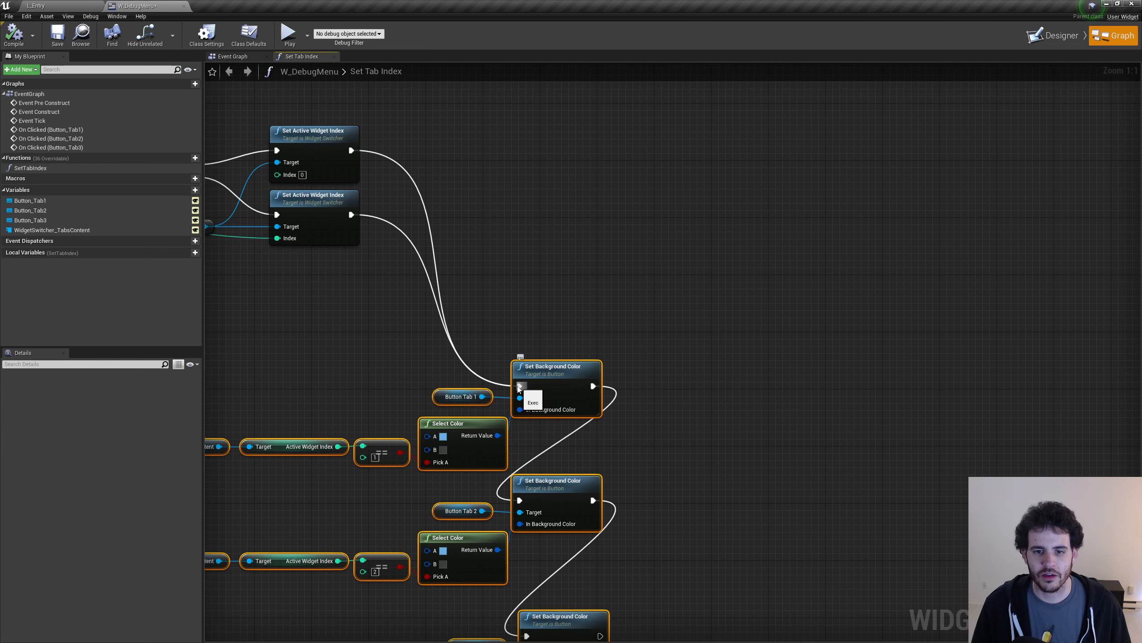
{"action": "left_click", "coordinate": [520, 387], "text": "alt"}
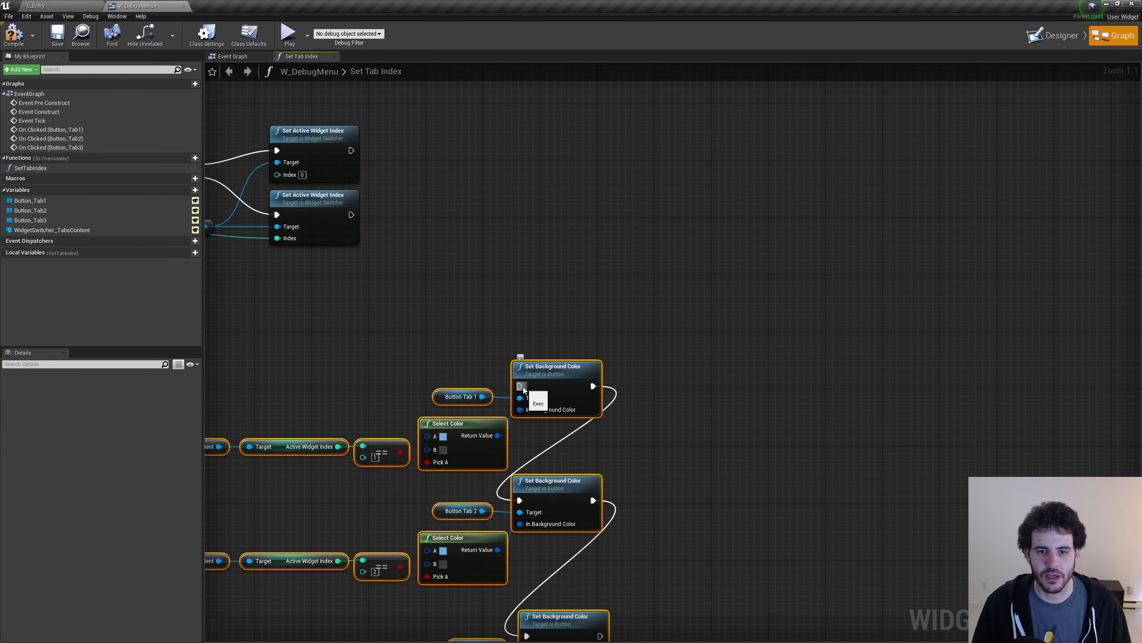
{"action": "left_click", "coordinate": [659, 353]}
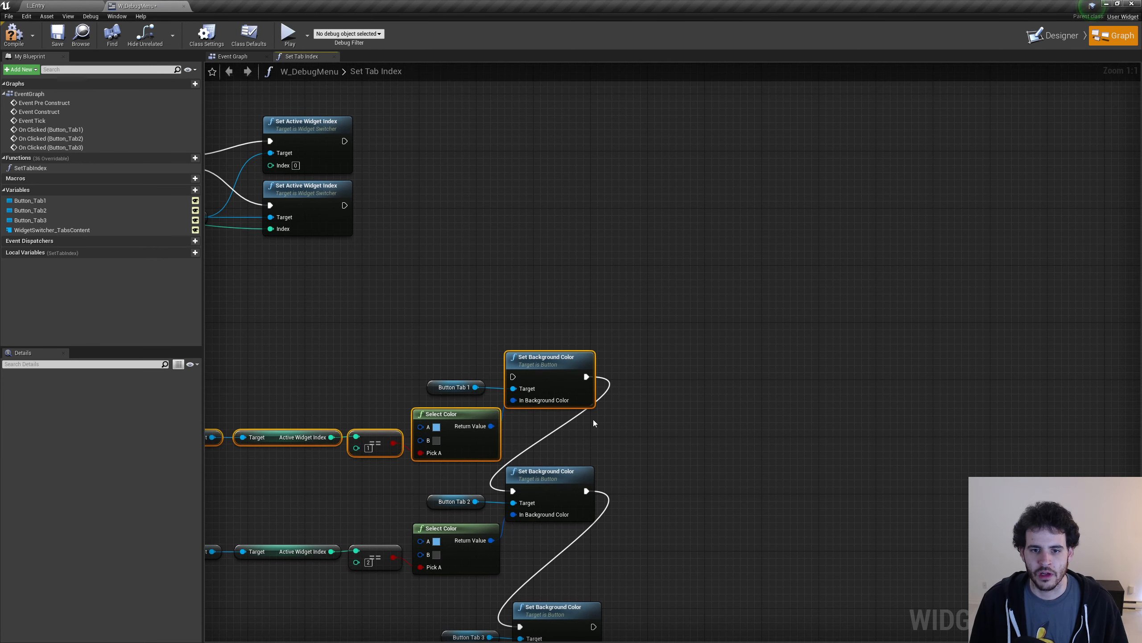
Copy Tab 1's Set Background Color, Select Color and index comparison nodes and paste them in the free space above the old nodes.
{"action": "right_click_drag", "start_coordinate": [569, 428], "coordinate": [668, 413]}
{"action": "left_click_drag", "start_coordinate": [712, 435], "coordinate": [289, 384]}
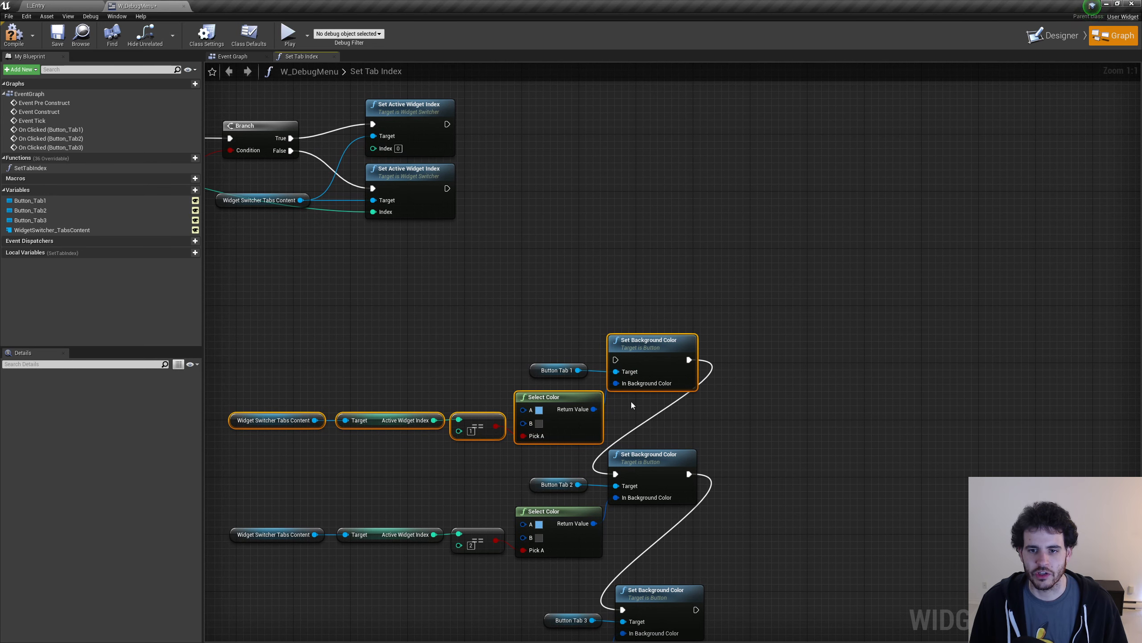
{"action": "key", "text": "ctrl+c"}
{"action": "right_click_drag", "start_coordinate": [675, 312], "coordinate": [602, 342]}
{"action": "key", "text": "ctrl+v"}
{"action": "mouse_move", "coordinate": [783, 205]}
{"action": "left_mouse_down"}
{"action": "mouse_move", "coordinate": [782, 220]}
{"action": "mouse_move", "coordinate": [781, 210]}
{"action": "left_mouse_up"}
{"action": "left_click", "coordinate": [521, 397]}
{"action": "left_click", "coordinate": [478, 404]}
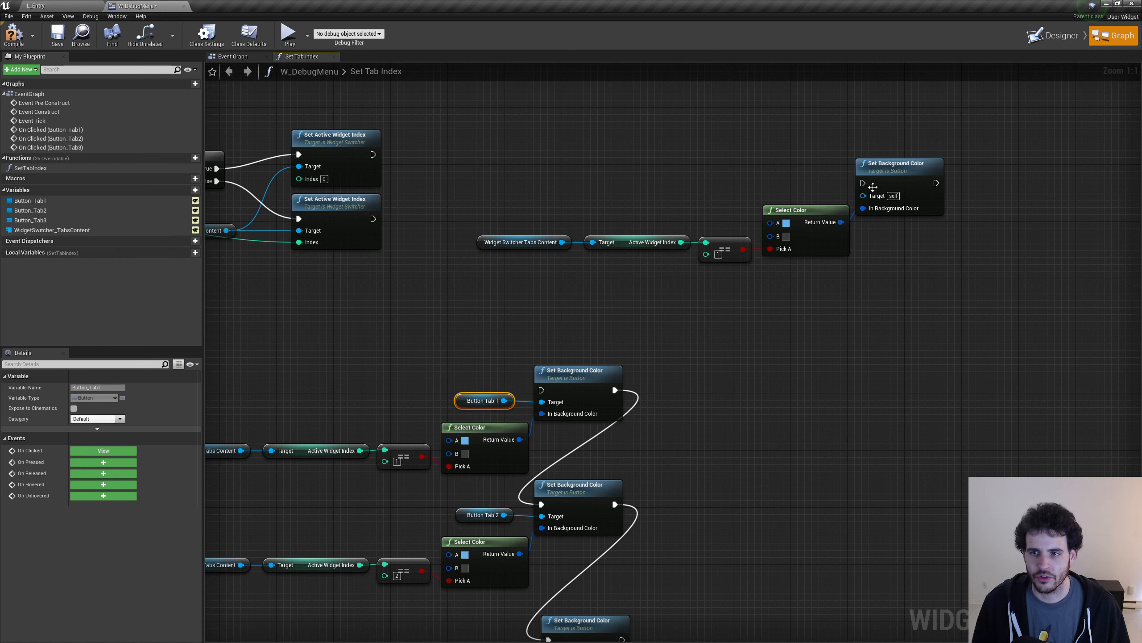
Add a For Each Loop whose Array Element feeds the Target of the pasted Set Background Color.
{"action": "left_click_drag", "start_coordinate": [865, 196], "coordinate": [707, 160]}
{"action": "type", "text": "fore"}
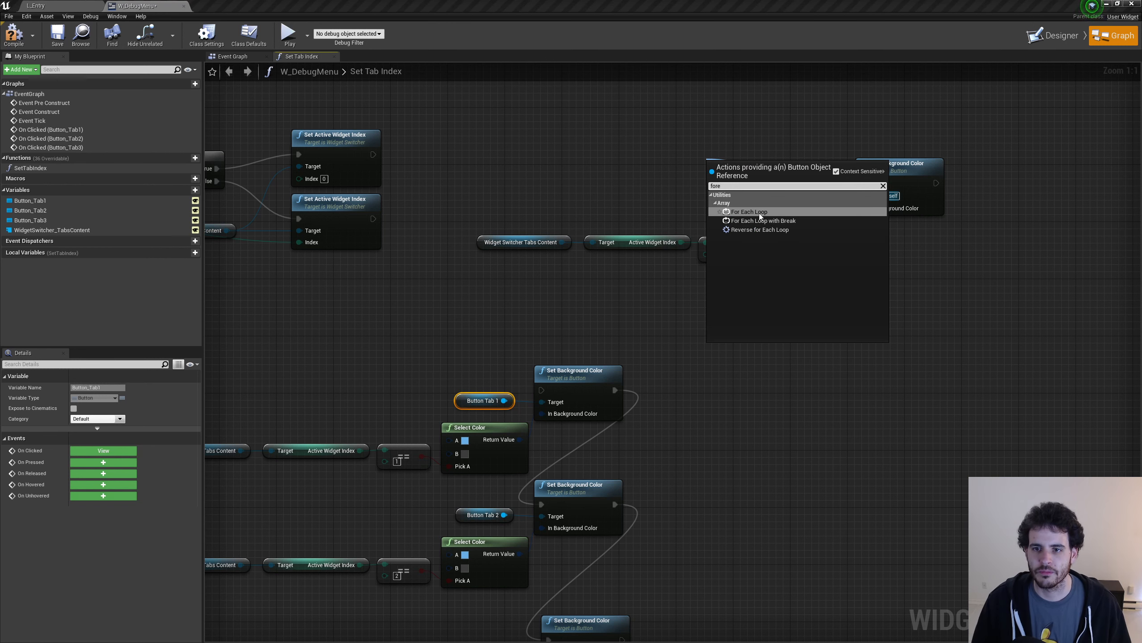
{"action": "left_click", "coordinate": [755, 211]}
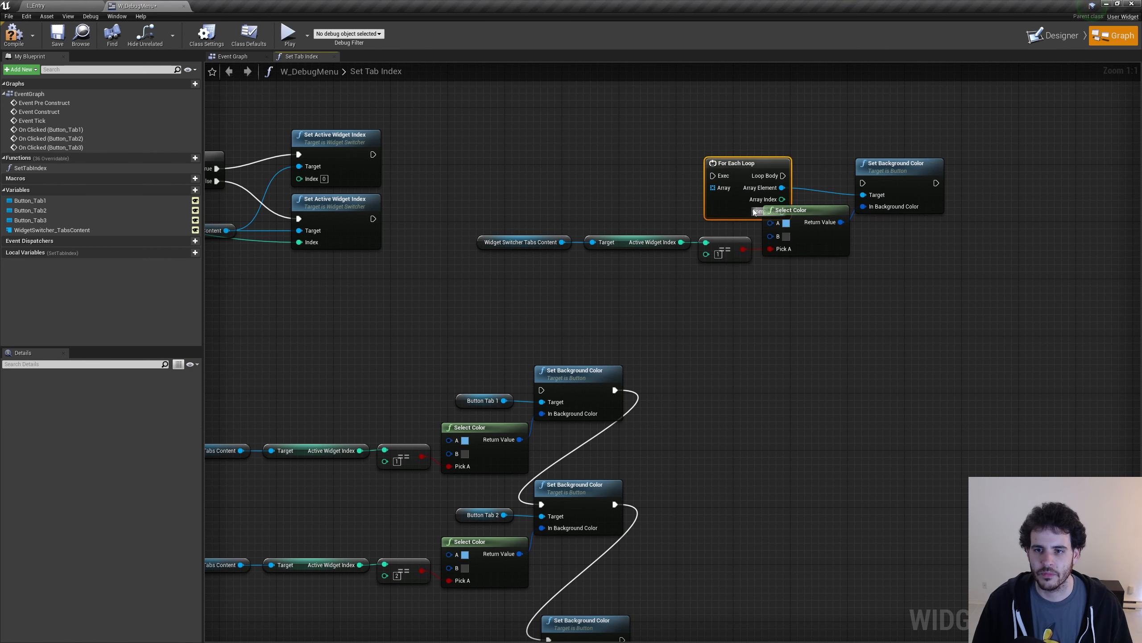
Feed the For Each Loop's Array input from a Make Array node with four entries, 0 to 3.
{"action": "left_click_drag", "start_coordinate": [713, 191], "coordinate": [559, 221]}
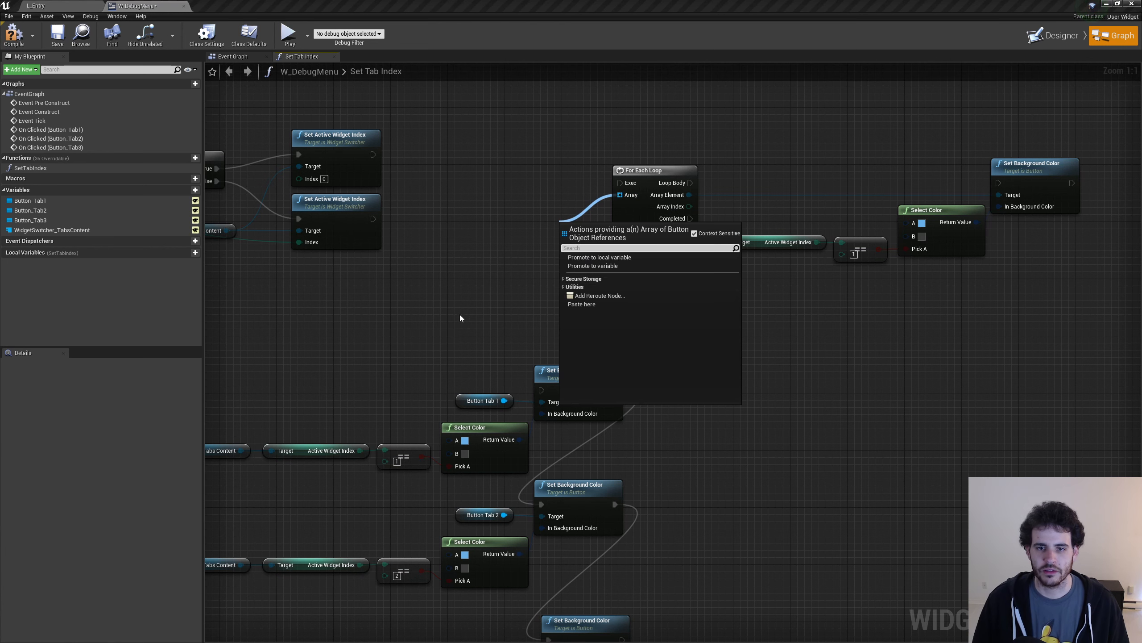
{"action": "type", "text": "make array"}
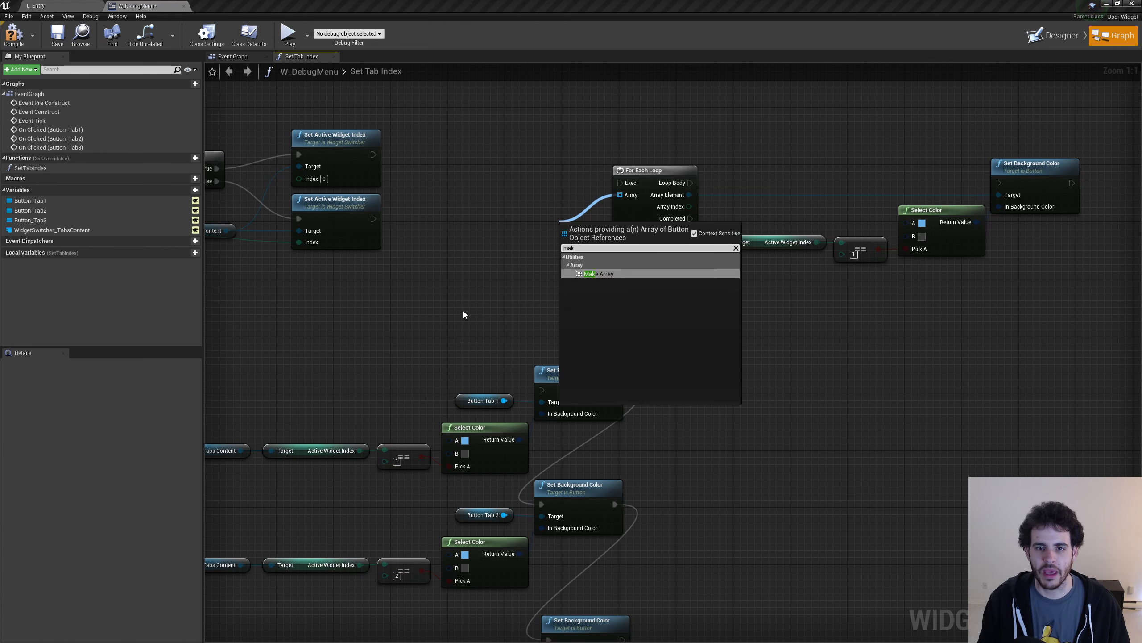
{"action": "key", "text": "Return"}
{"action": "left_click_drag", "start_coordinate": [589, 253], "coordinate": [510, 223]}
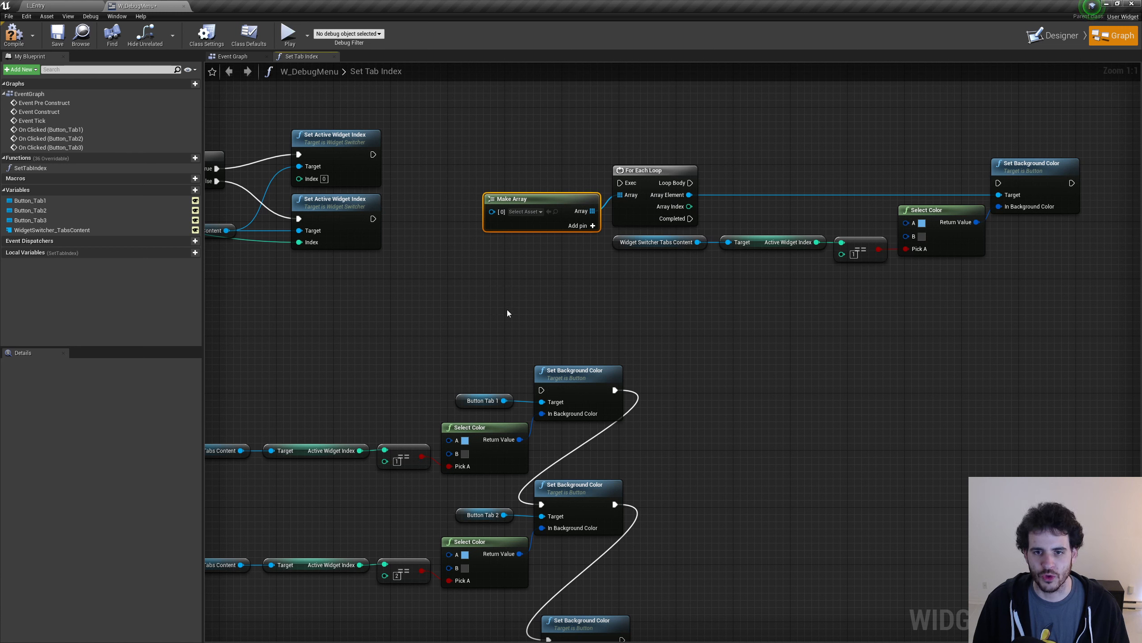
{"action": "left_click", "coordinate": [584, 226]}
{"action": "left_click", "coordinate": [584, 227]}
{"action": "left_click", "coordinate": [584, 228]}
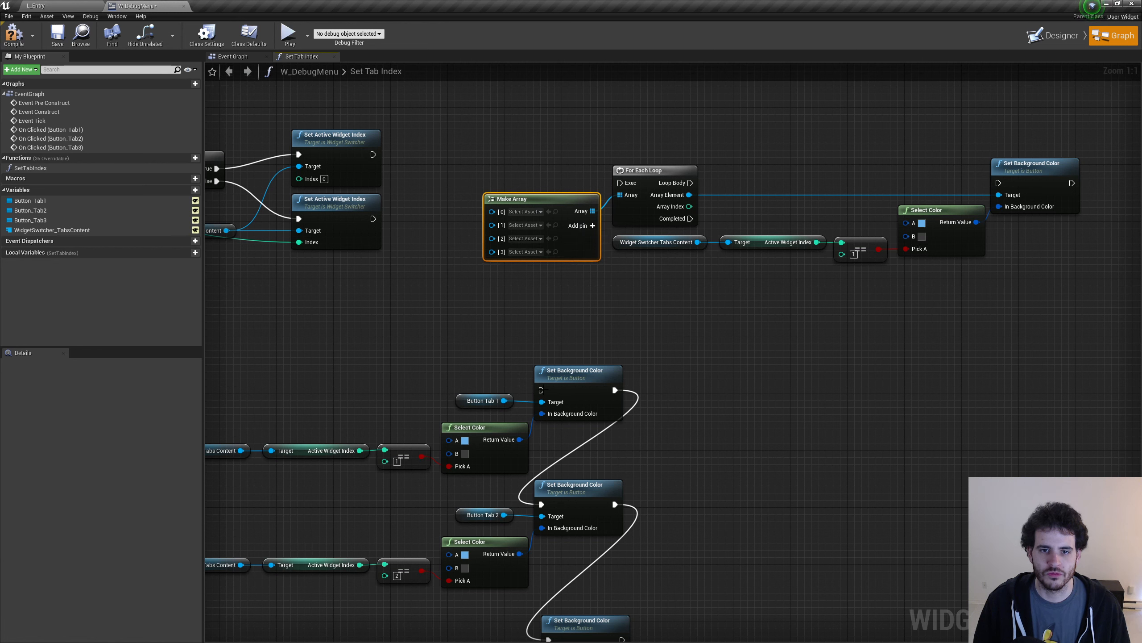
Connect Button Tab 1, 2 and 3 references to Make Array entries 1, 2 and 3 and straighten their connections.
{"action": "left_click_drag", "start_coordinate": [508, 350], "coordinate": [465, 406]}
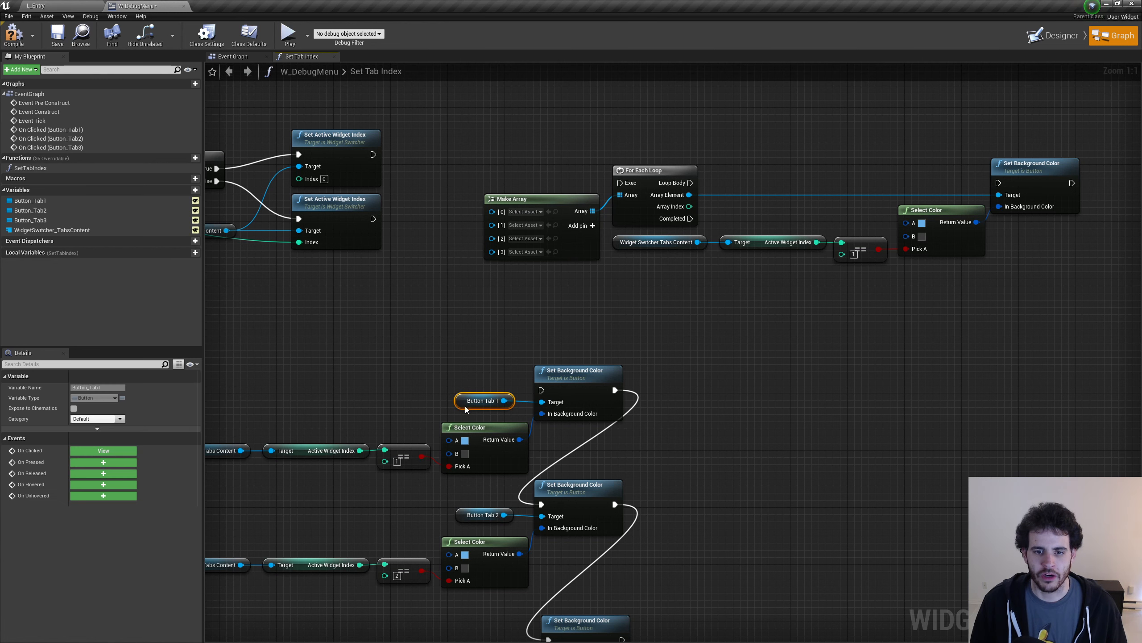
{"action": "key", "text": "ctrl+v"}
{"action": "left_click_drag", "start_coordinate": [468, 229], "coordinate": [493, 224]}
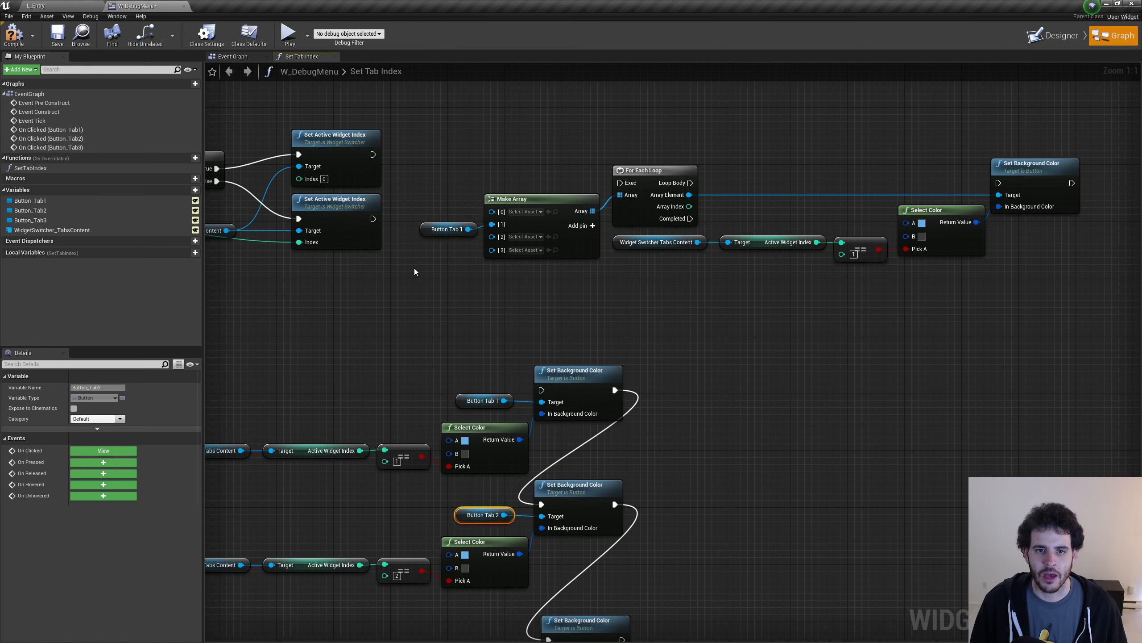
{"action": "key", "text": "ctrl+v"}
{"action": "left_click_drag", "start_coordinate": [468, 272], "coordinate": [492, 236]}
{"action": "left_click_drag", "start_coordinate": [427, 273], "coordinate": [427, 251]}
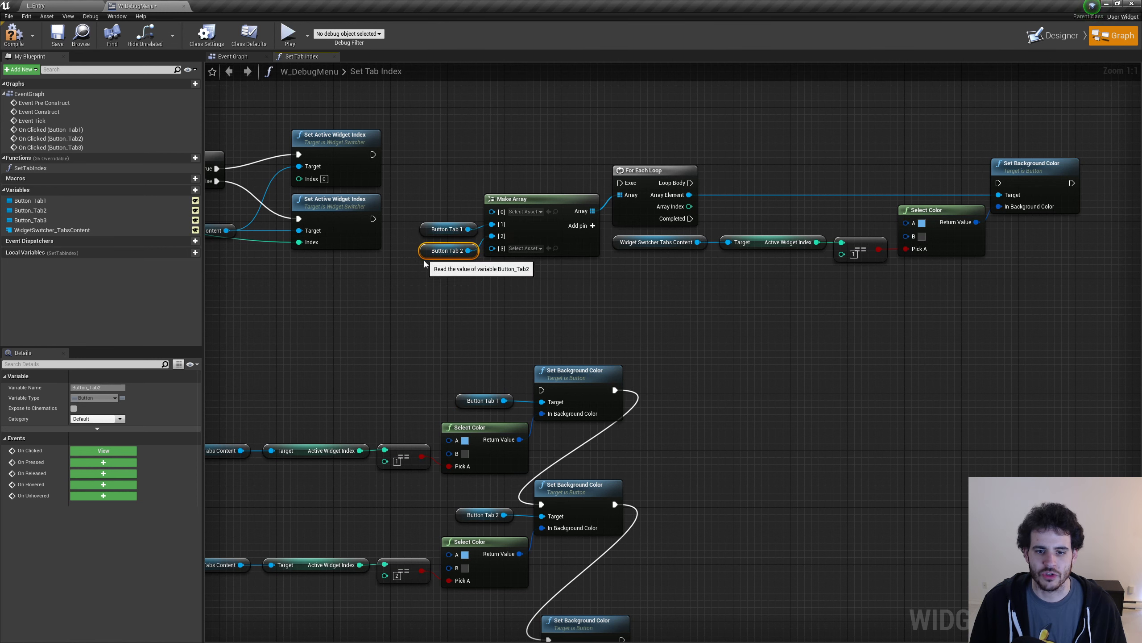
{"action": "left_click_drag", "start_coordinate": [30, 220], "coordinate": [492, 247]}
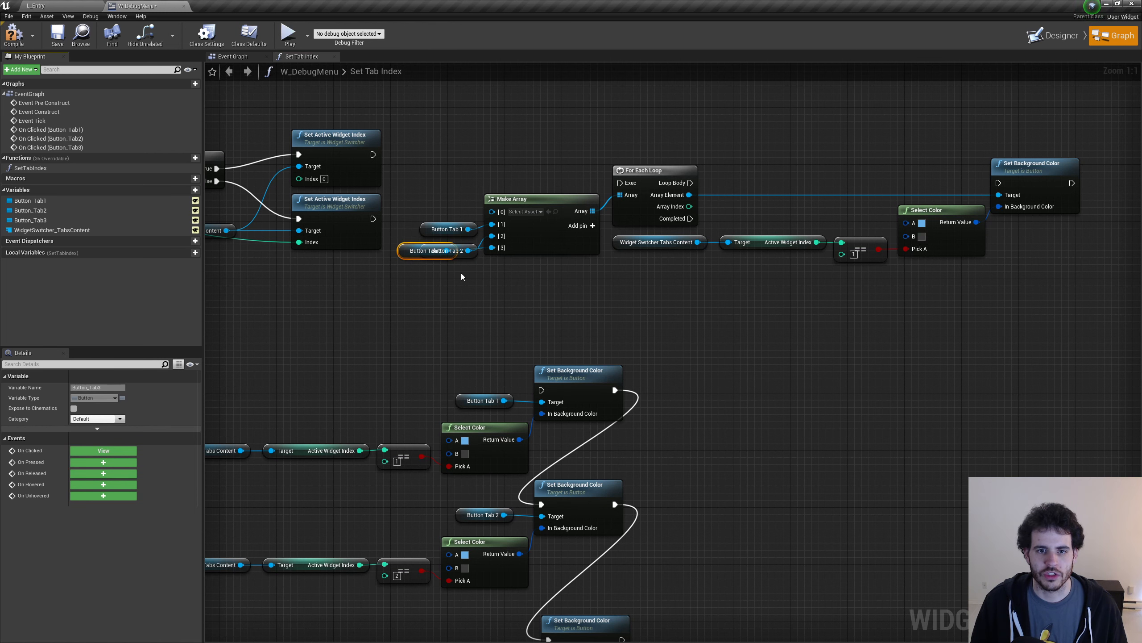
{"action": "left_click_drag", "start_coordinate": [403, 255], "coordinate": [425, 269]}
{"action": "left_click_drag", "start_coordinate": [520, 307], "coordinate": [441, 190]}
{"action": "key", "text": "q"}
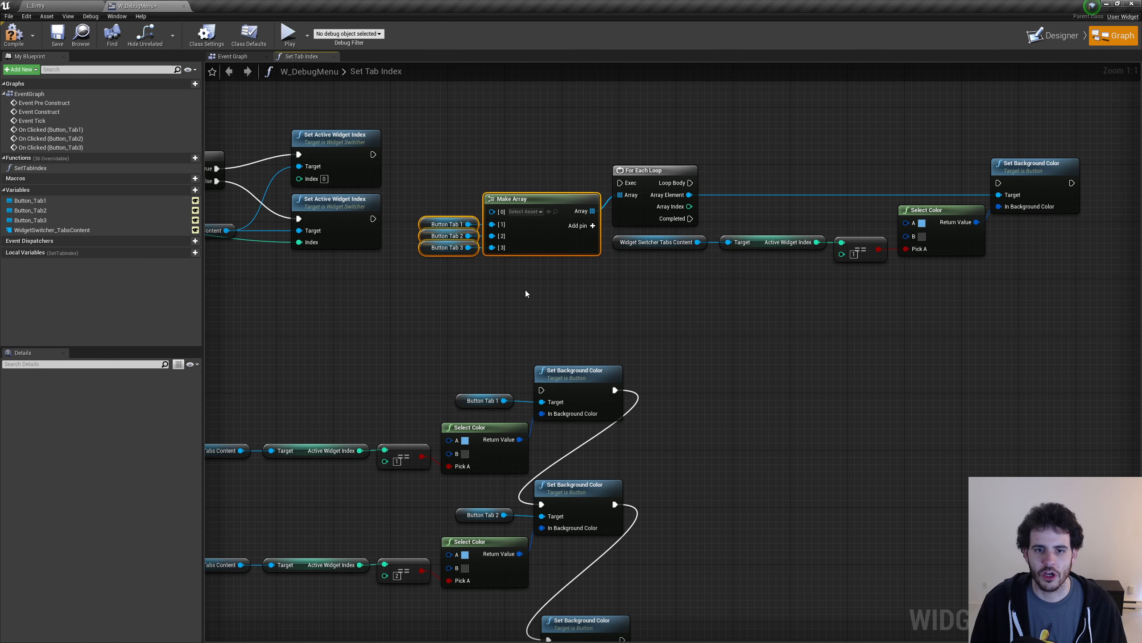
{"action": "left_click", "coordinate": [526, 291]}
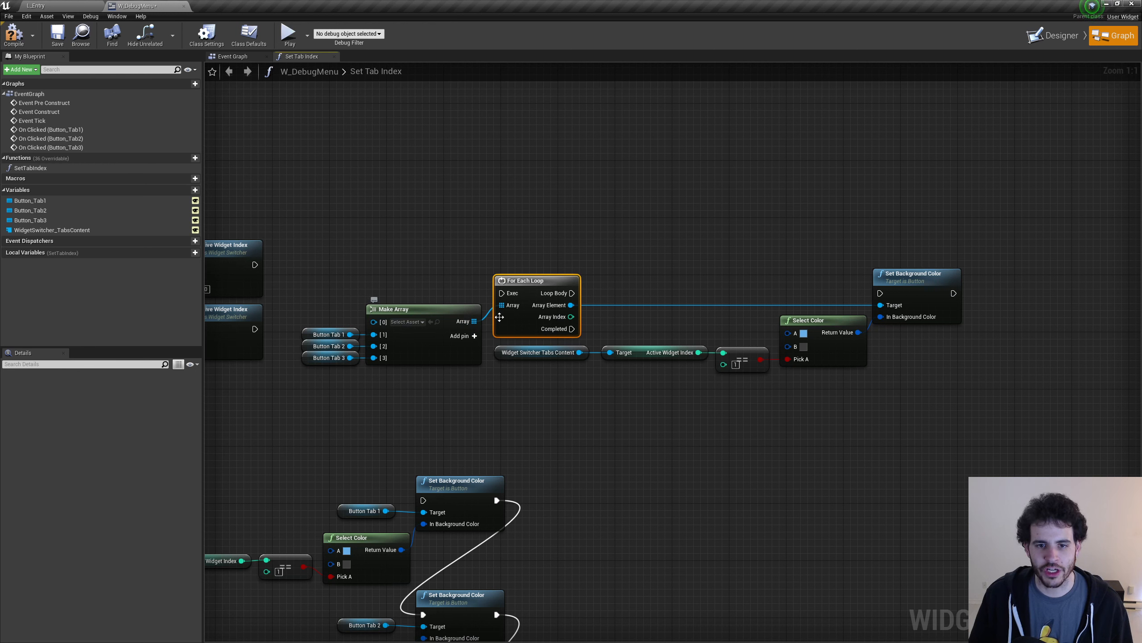
{"action": "left_click_drag", "start_coordinate": [572, 292], "coordinate": [660, 292]}
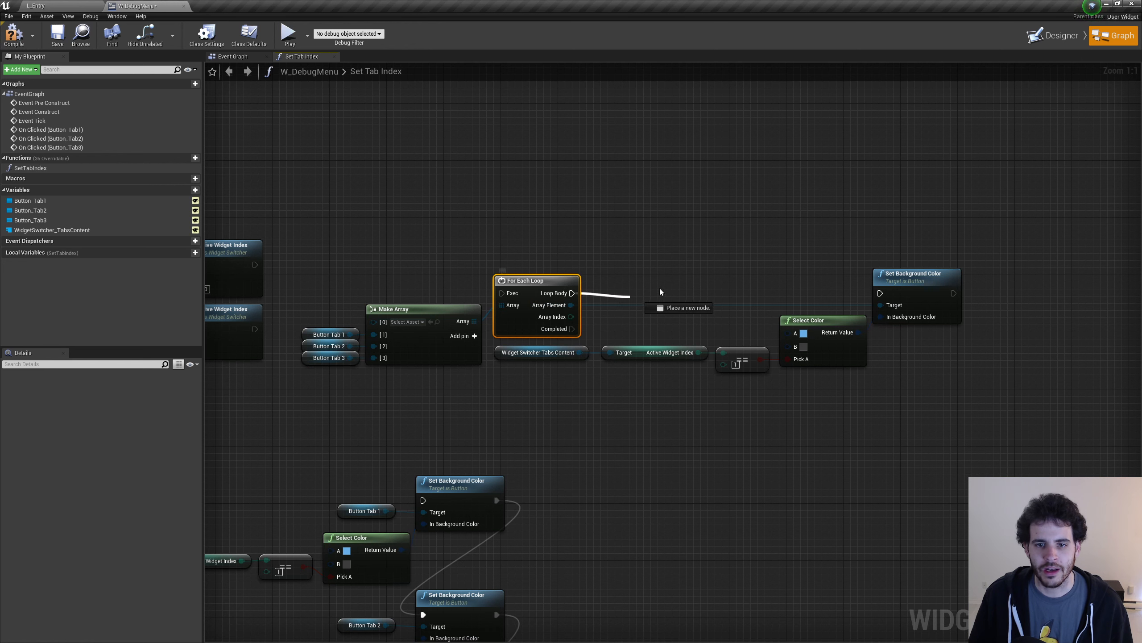
{"action": "mouse_move", "coordinate": [626, 244]}
{"action": "left_mouse_down"}
{"action": "mouse_move", "coordinate": [589, 243]}
{"action": "mouse_move", "coordinate": [642, 217]}
{"action": "mouse_move", "coordinate": [635, 258]}
{"action": "mouse_move", "coordinate": [626, 256]}
{"action": "left_mouse_up"}
{"action": "left_click_drag", "start_coordinate": [573, 293], "coordinate": [620, 239]}
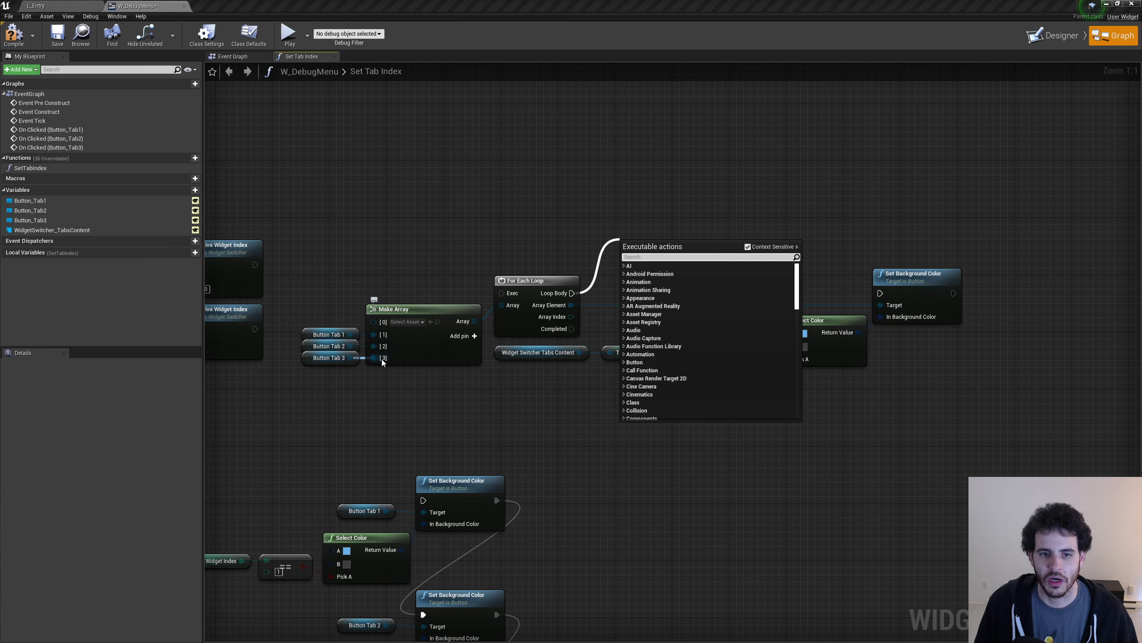
{"action": "left_click", "coordinate": [600, 276]}
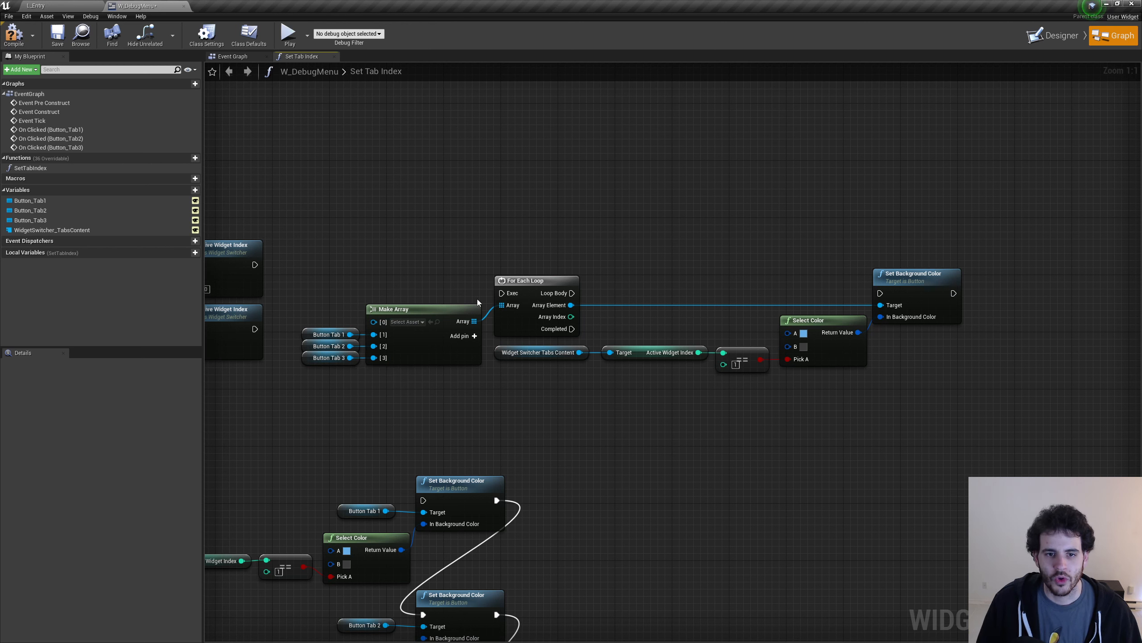
{"action": "left_click_drag", "start_coordinate": [324, 435], "coordinate": [490, 593]}
{"action": "left_click", "coordinate": [477, 560]}
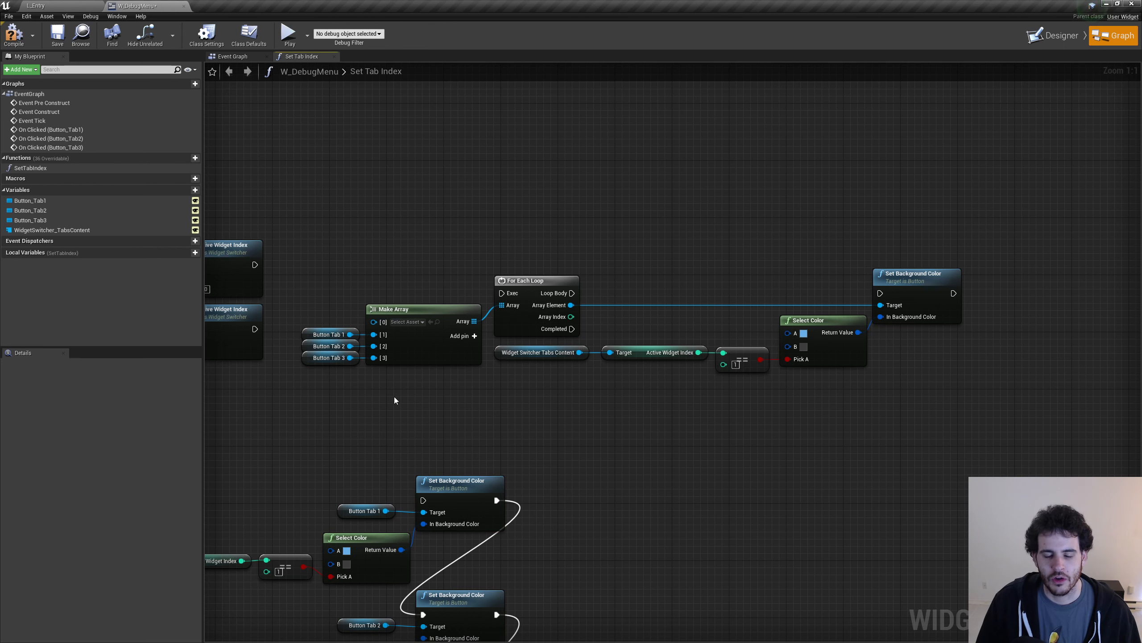
{"action": "left_click", "coordinate": [386, 310]}
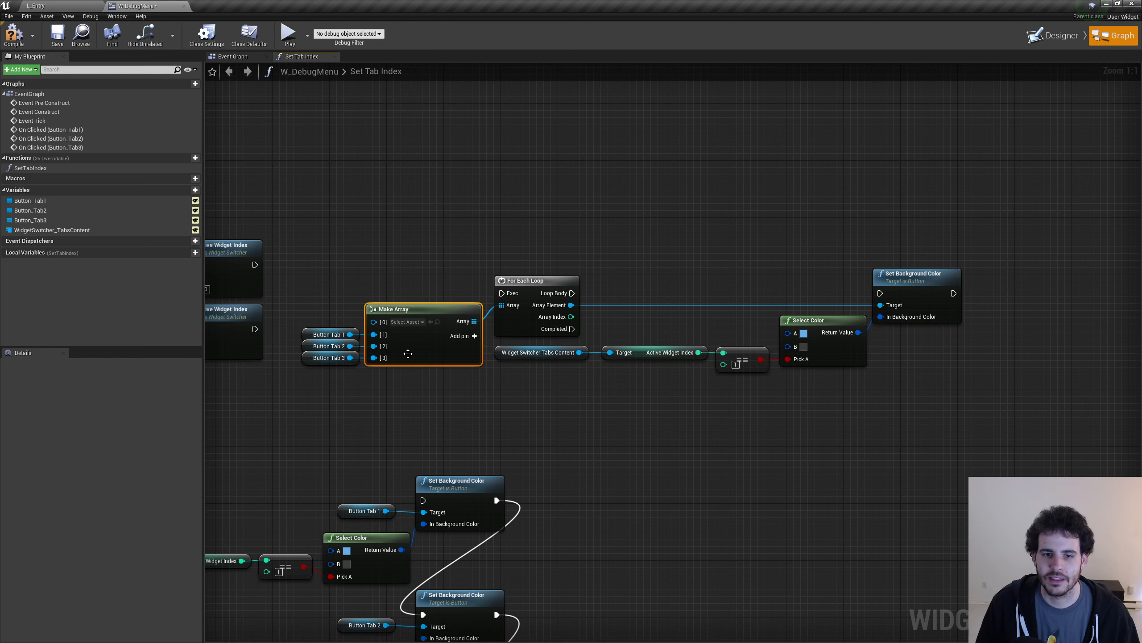
{"action": "left_click", "coordinate": [407, 391]}
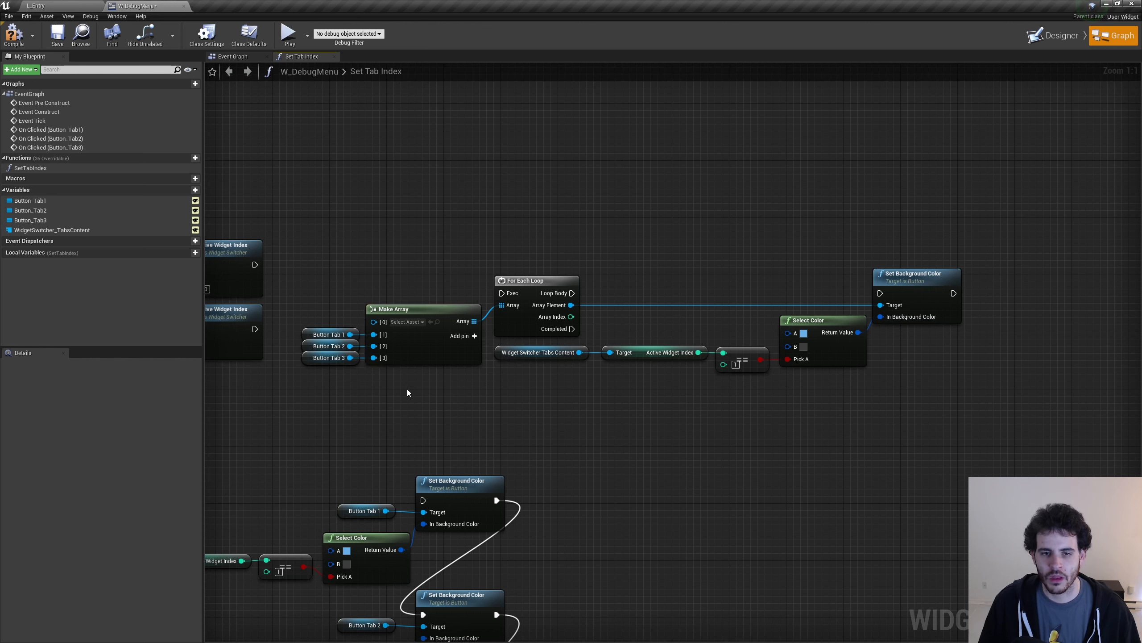
Connect the For Each Loop's Loop Body directly to the execution input of the new Set Background Color node.
{"action": "left_click_drag", "start_coordinate": [561, 283], "coordinate": [551, 299]}
{"action": "left_click_drag", "start_coordinate": [897, 207], "coordinate": [919, 359]}
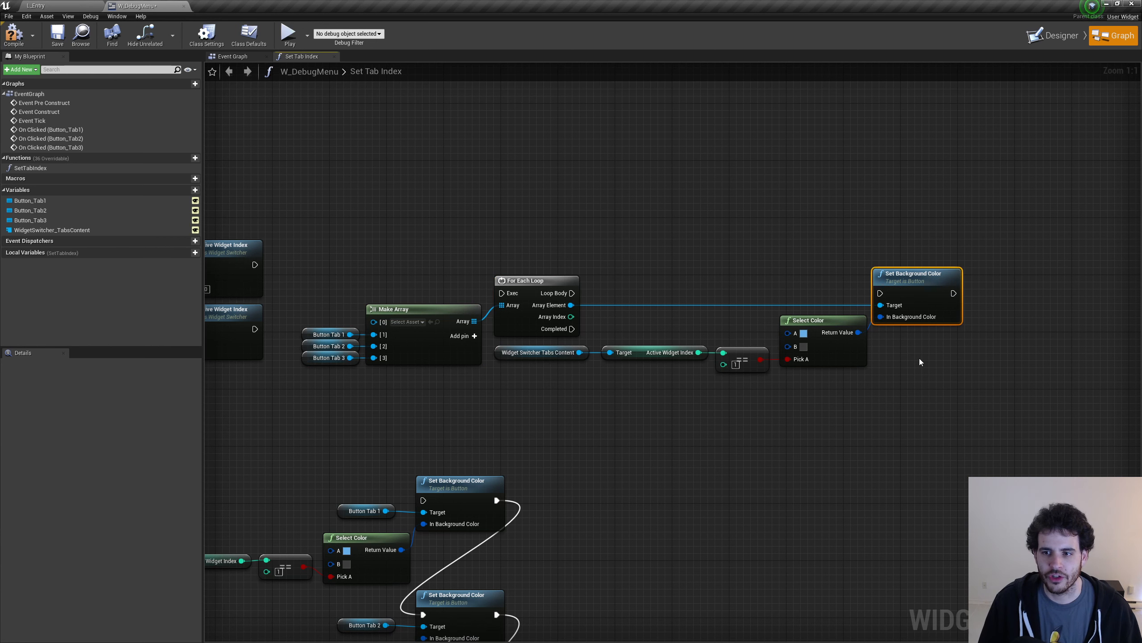
{"action": "left_click_drag", "start_coordinate": [566, 293], "coordinate": [882, 299]}
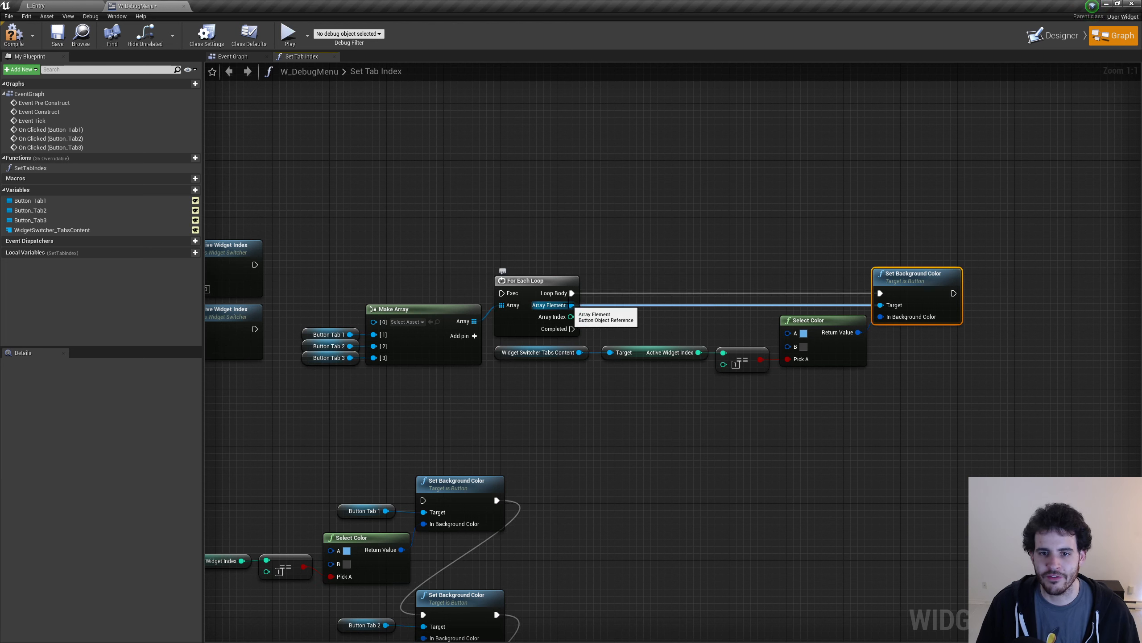
Add the execution version of the Is Valid node with the For Each Loop's Array Element as its Input Object.
{"action": "left_click_drag", "start_coordinate": [556, 307], "coordinate": [632, 270]}
{"action": "left_click_drag", "start_coordinate": [553, 308], "coordinate": [654, 260]}
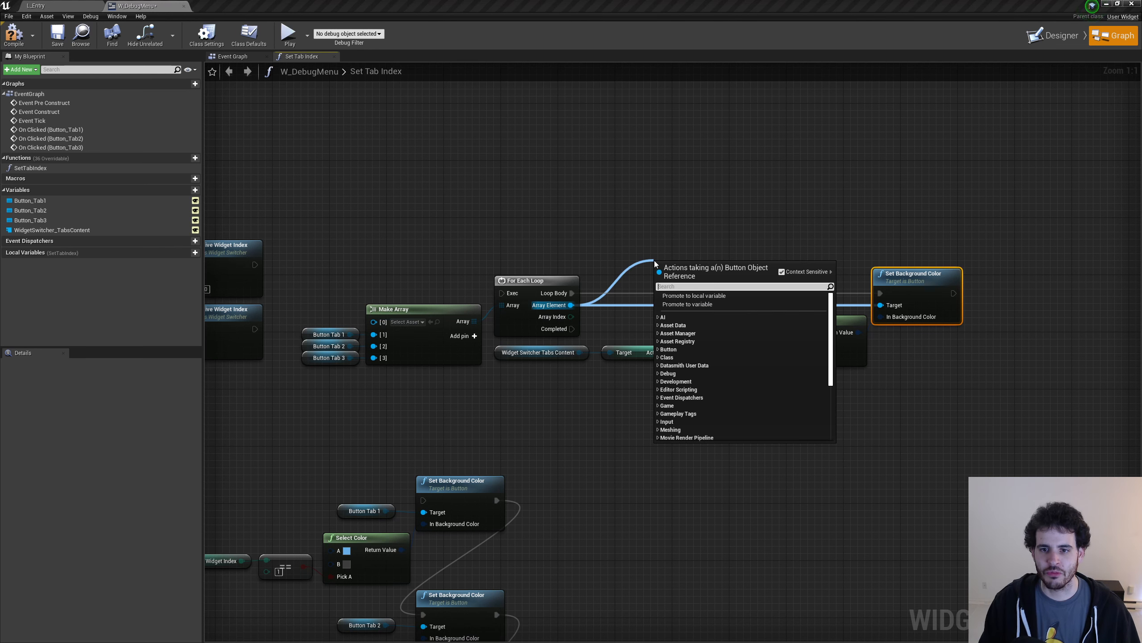
{"action": "type", "text": "is valid"}
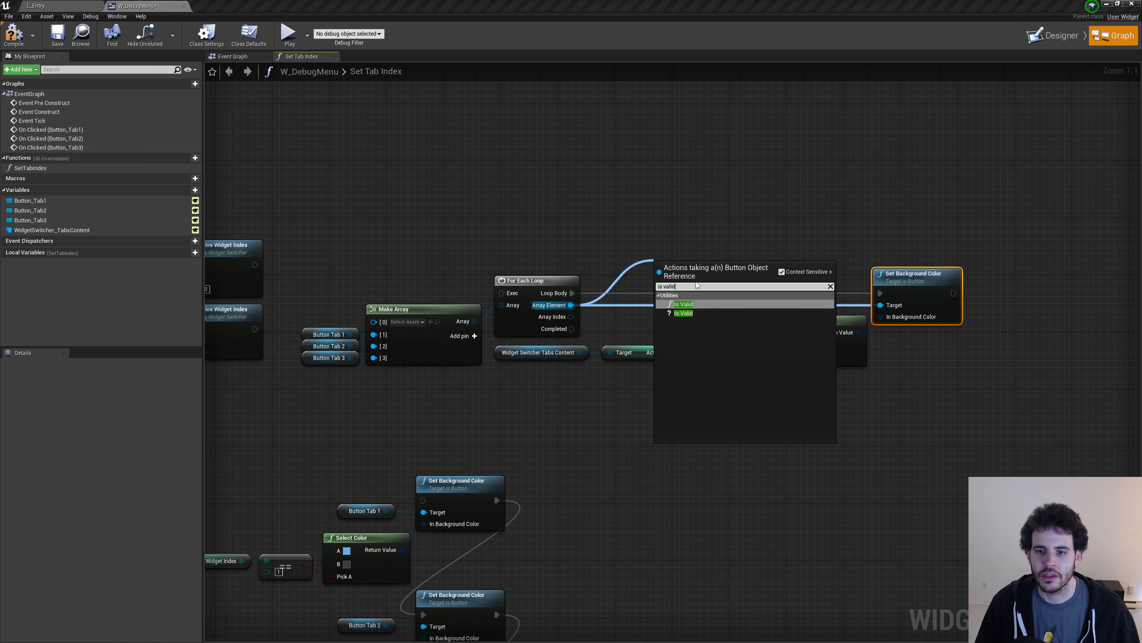
{"action": "left_click", "coordinate": [677, 315]}
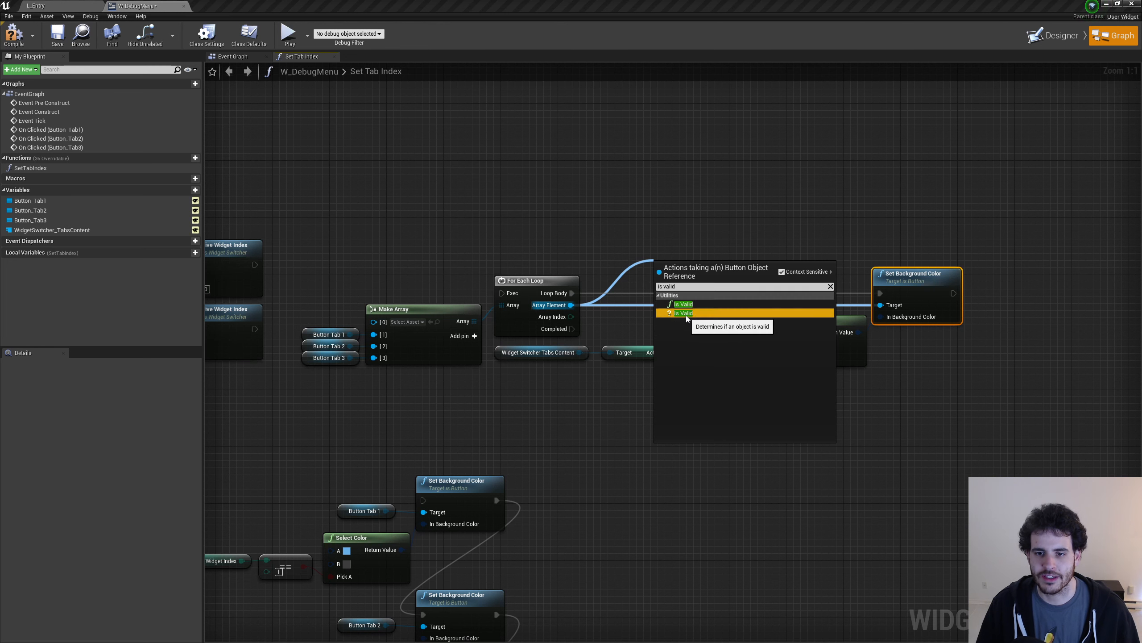
{"action": "left_click_drag", "start_coordinate": [677, 283], "coordinate": [741, 314]}
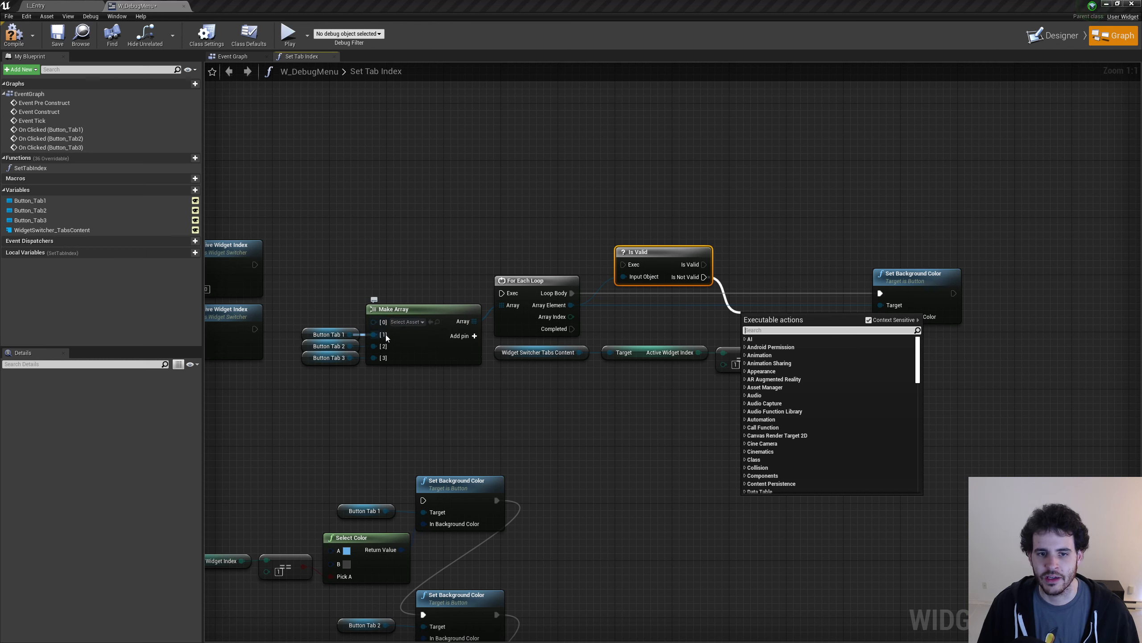
{"action": "left_click", "coordinate": [631, 323]}
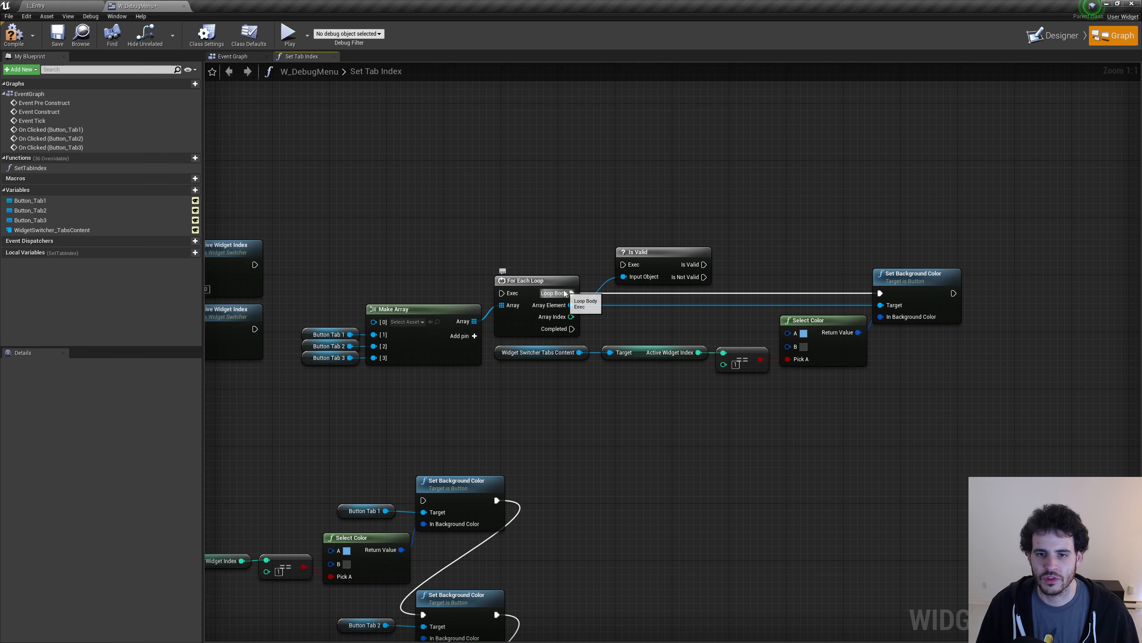
Route Loop Body through Is Valid to Set Background Color, and connect Array Index to the second input of the == comparison.
{"action": "left_click_drag", "start_coordinate": [572, 293], "coordinate": [624, 264]}
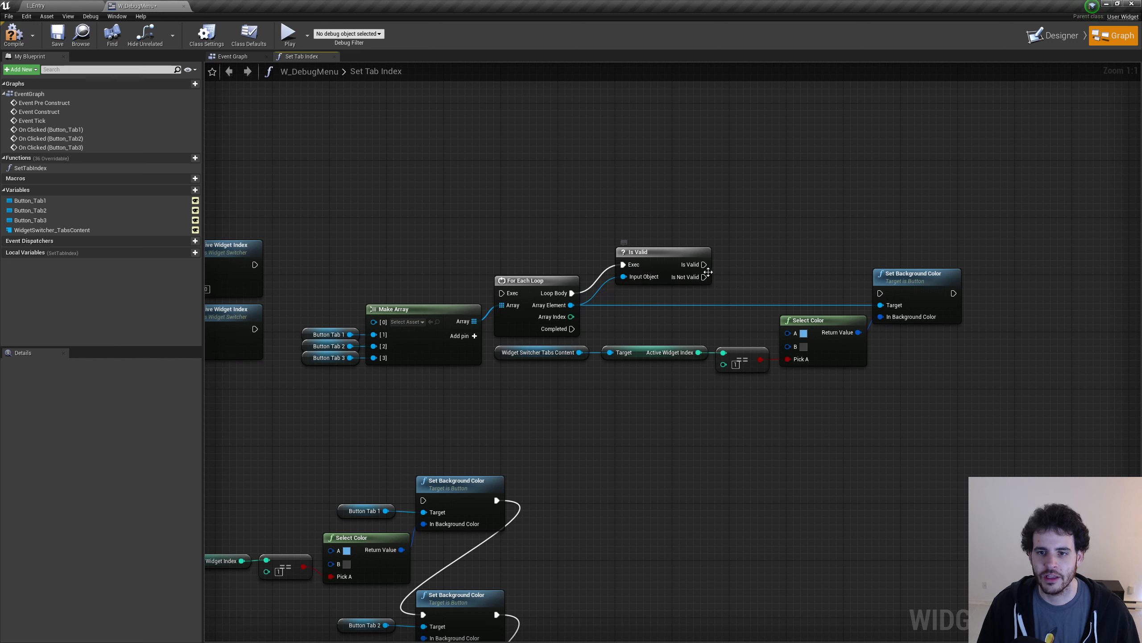
{"action": "left_click_drag", "start_coordinate": [704, 265], "coordinate": [880, 293]}
{"action": "left_click_drag", "start_coordinate": [668, 264], "coordinate": [653, 293]}
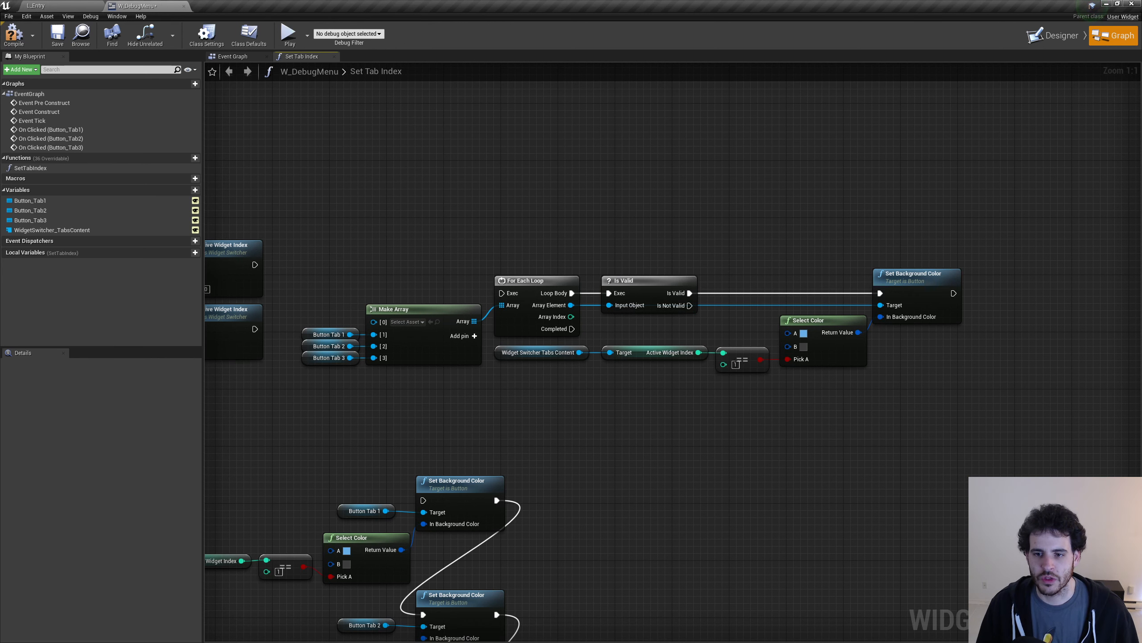
{"action": "mouse_move", "coordinate": [723, 364]}
{"action": "left_mouse_down"}
{"action": "mouse_move", "coordinate": [724, 385]}
{"action": "mouse_move", "coordinate": [723, 366]}
{"action": "left_mouse_up"}
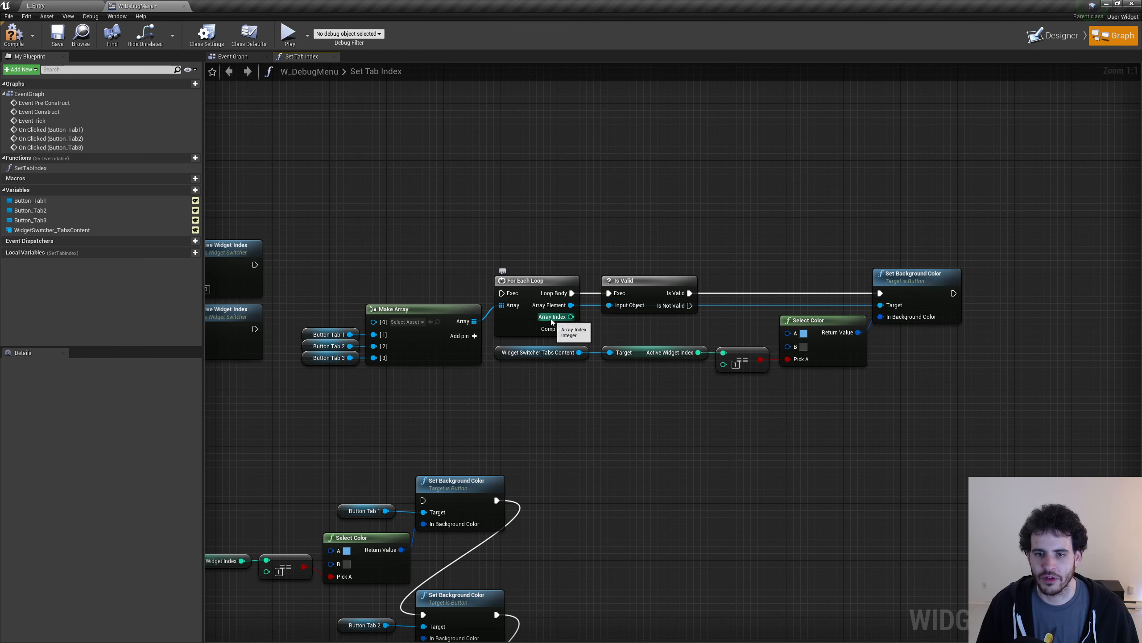
{"action": "left_click_drag", "start_coordinate": [571, 316], "coordinate": [724, 364]}
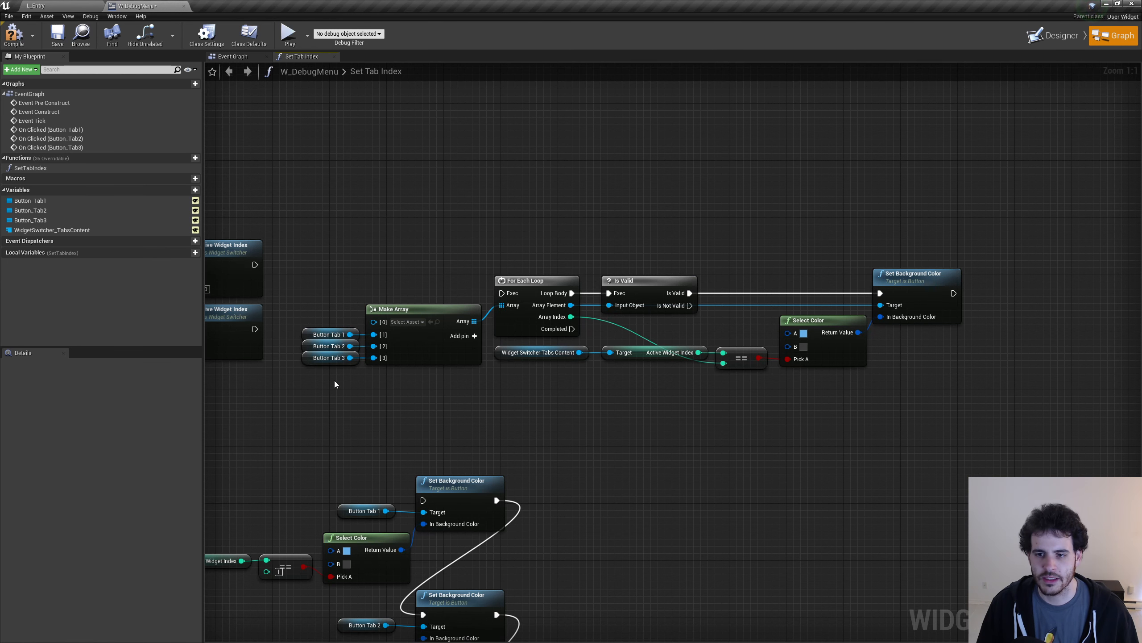
Connect both Set Active Widget Index nodes to the For Each Loop's Exec and line up the loop nodes with the lower one.
{"action": "right_click_drag", "start_coordinate": [540, 356], "coordinate": [581, 364]}
{"action": "left_click_drag", "start_coordinate": [295, 337], "coordinate": [296, 274]}
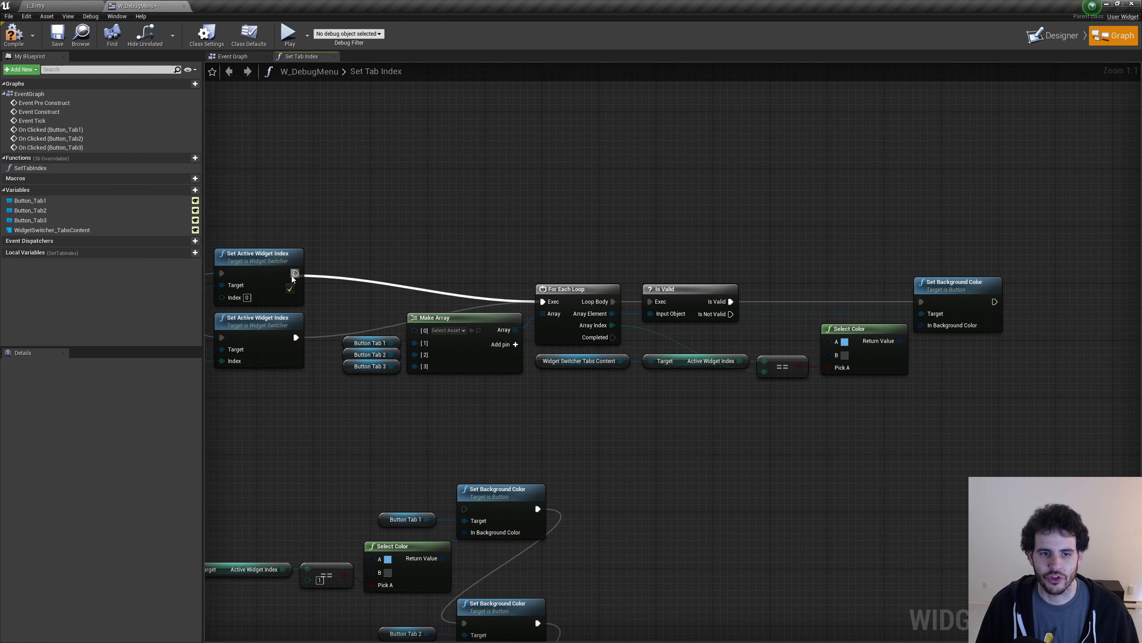
{"action": "left_click_drag", "start_coordinate": [382, 249], "coordinate": [1018, 389]}
{"action": "left_click_drag", "start_coordinate": [568, 315], "coordinate": [521, 344]}
{"action": "left_click", "coordinate": [652, 264]}
Delete the three old per-button Set Background Color chains below the loop, including their Select Color and comparison nodes.
{"action": "right_click_drag", "start_coordinate": [552, 505], "coordinate": [656, 359]}
{"action": "scroll", "coordinate": [656, 360], "scroll_direction": "down", "scroll_amount": 3}
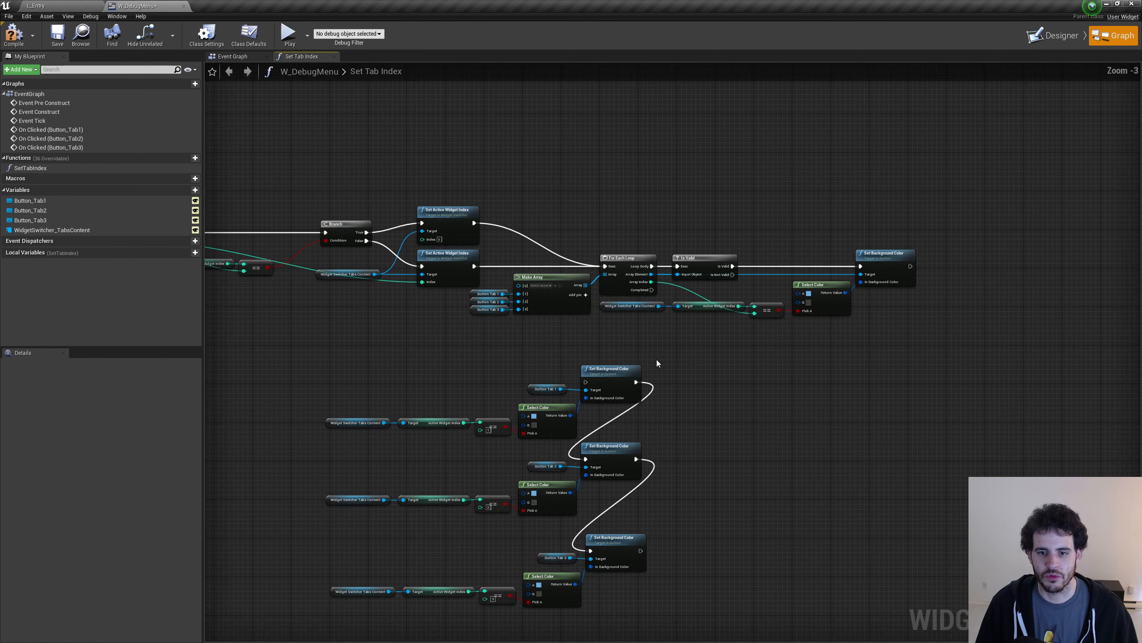
{"action": "left_click_drag", "start_coordinate": [656, 360], "coordinate": [327, 606]}
{"action": "key", "text": "Delete"}
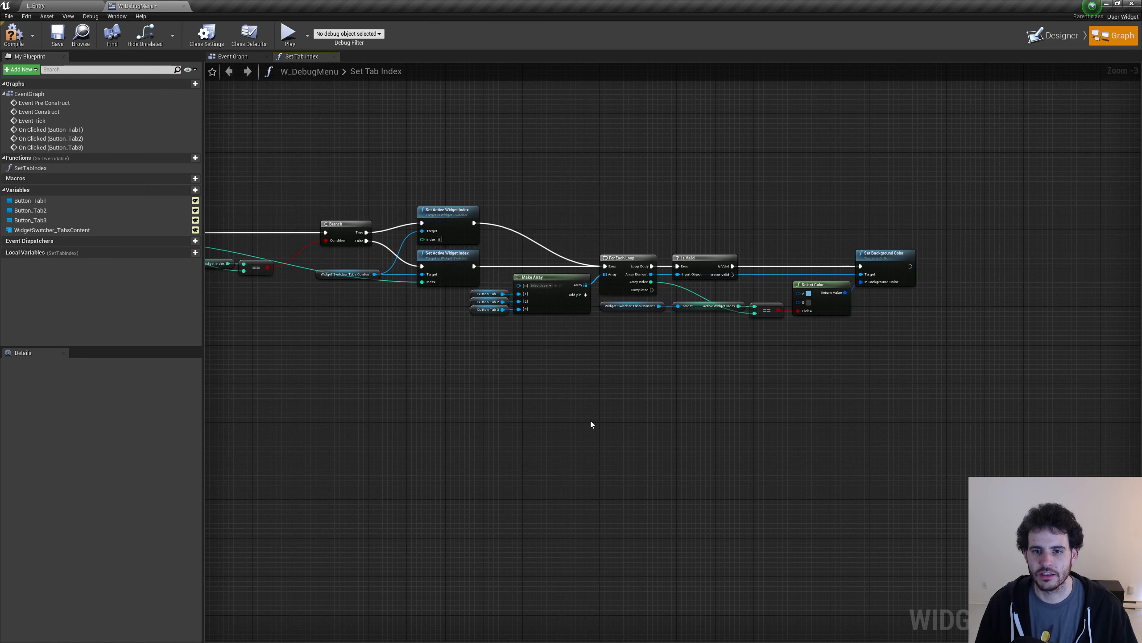
{"action": "scroll", "coordinate": [677, 331], "scroll_direction": "up", "scroll_amount": 3}
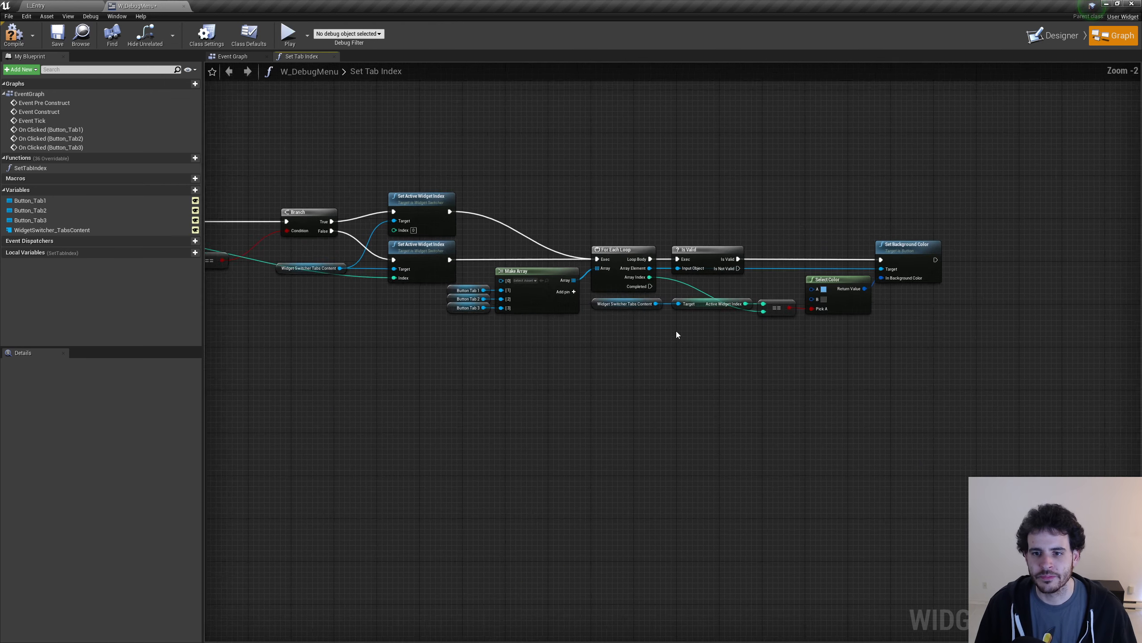
Save the W_DebugMenu widget and start a play session in the L_Entry level.
{"action": "left_click", "coordinate": [62, 41]}
{"action": "left_click", "coordinate": [56, 5]}
{"action": "left_click", "coordinate": [574, 35]}
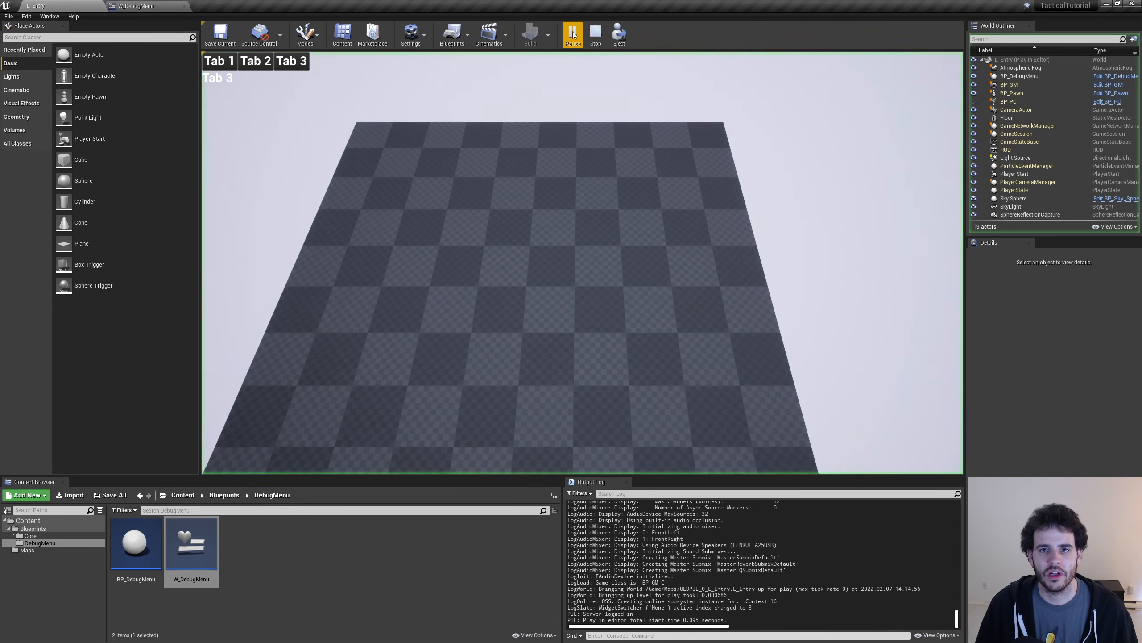
Check the active tab highlight by switching repeatedly between Tab 1, Tab 2 and Tab 3, and end the play session.
{"action": "left_click", "coordinate": [230, 59]}
{"action": "left_click", "coordinate": [255, 61]}
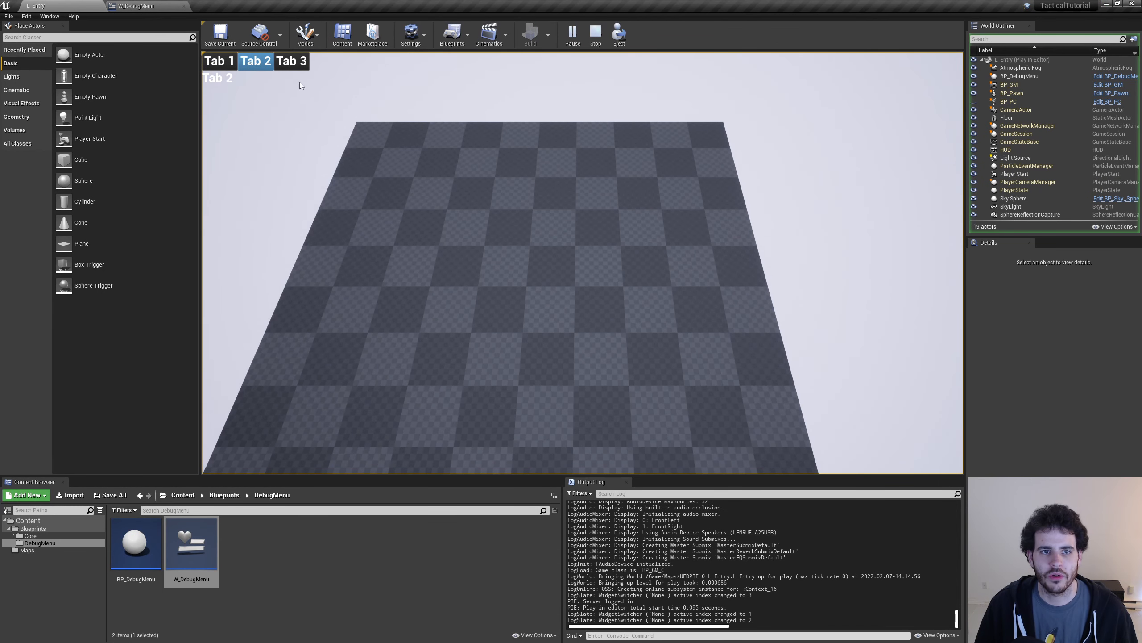
{"action": "left_click", "coordinate": [291, 61]}
{"action": "left_click", "coordinate": [256, 62]}
{"action": "left_click", "coordinate": [250, 79]}
{"action": "left_click", "coordinate": [254, 62]}
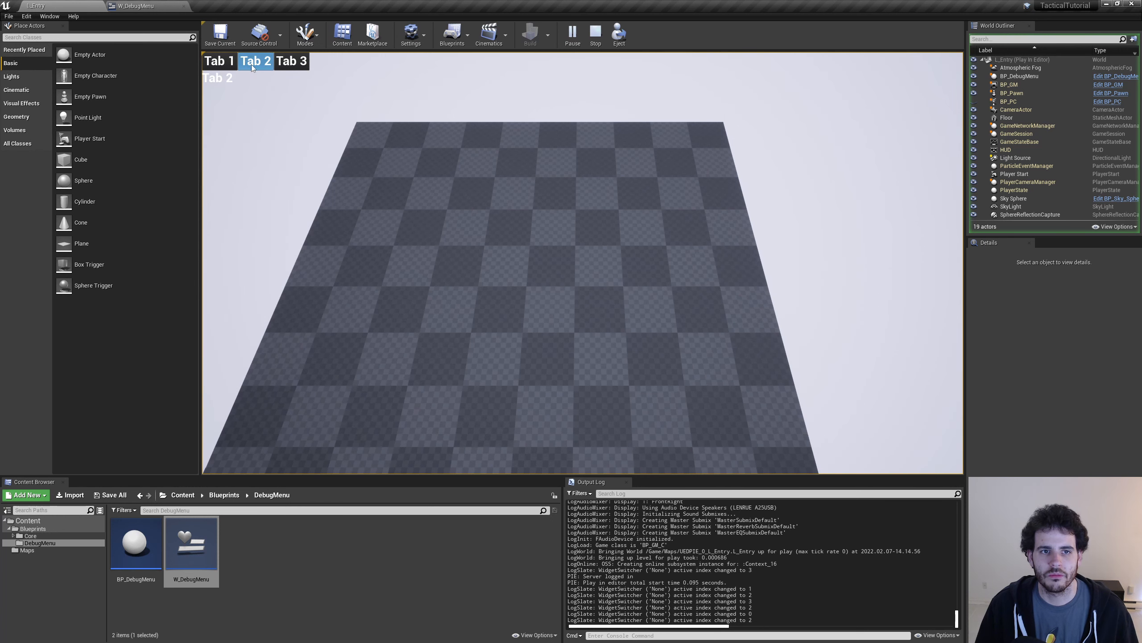
{"action": "left_click", "coordinate": [230, 63]}
{"action": "left_click", "coordinate": [255, 62]}
{"action": "left_click", "coordinate": [291, 61]}
{"action": "left_click", "coordinate": [256, 60]}
{"action": "left_click", "coordinate": [257, 62]}
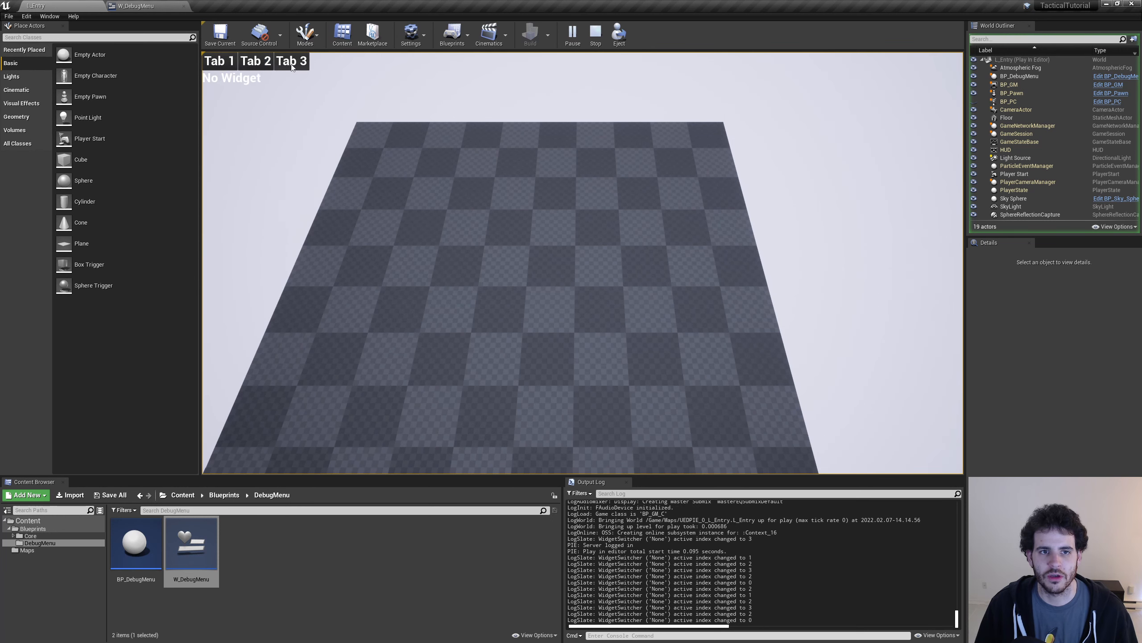
{"action": "left_click", "coordinate": [292, 61]}
{"action": "left_click", "coordinate": [292, 61]}
{"action": "left_click", "coordinate": [227, 62]}
{"action": "left_click", "coordinate": [229, 63]}
{"action": "left_click", "coordinate": [254, 62]}
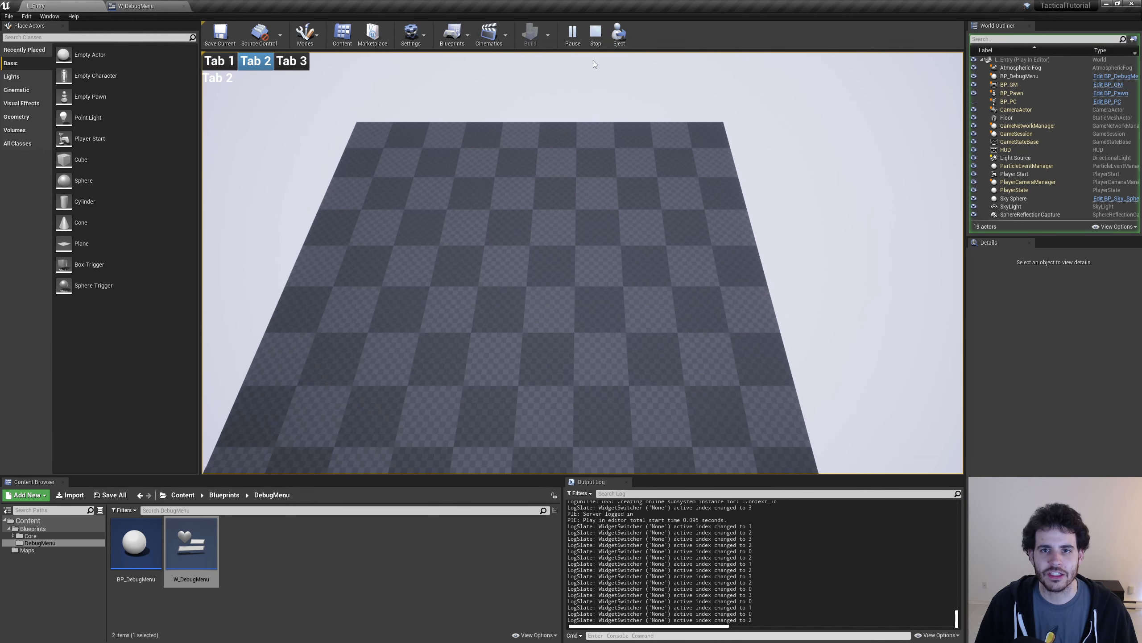
{"action": "left_click", "coordinate": [594, 36]}
Check the Tab 3 button's starting state in a new play session, toggle it off and on, and stop playing.
{"action": "left_click", "coordinate": [580, 40]}
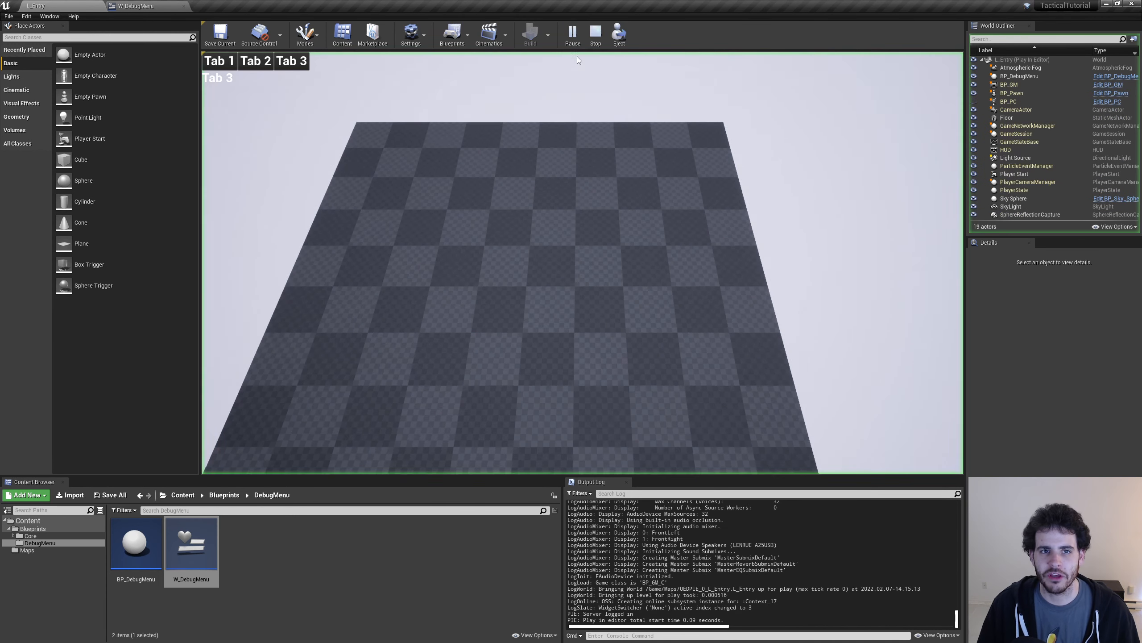
{"action": "left_click", "coordinate": [333, 126]}
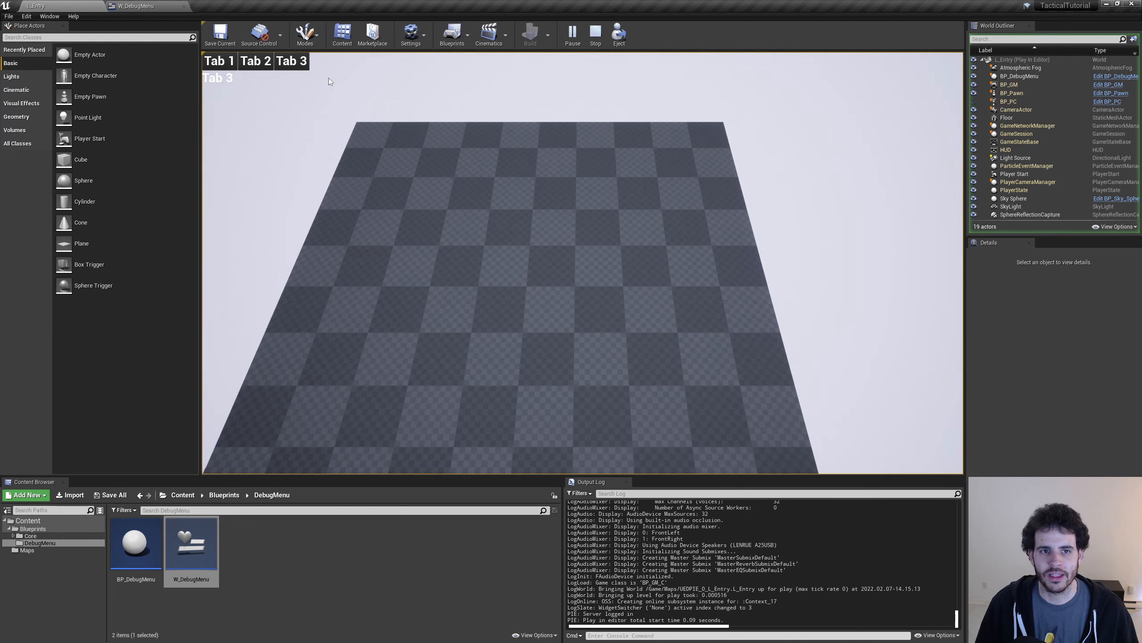
{"action": "left_click", "coordinate": [300, 65]}
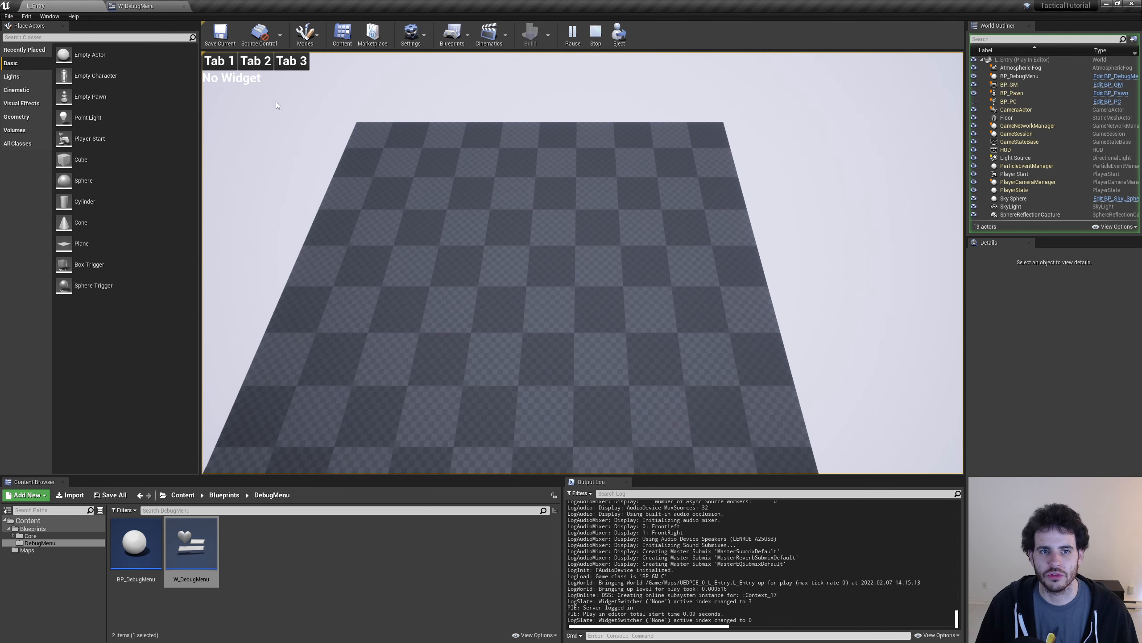
{"action": "left_click", "coordinate": [300, 62]}
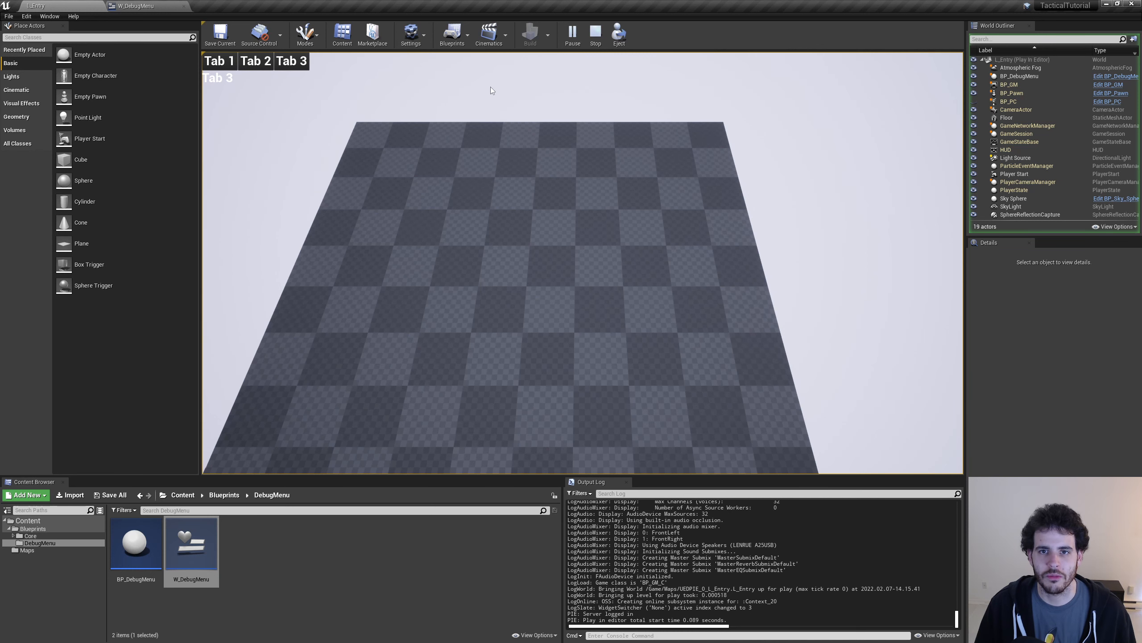
{"action": "left_click", "coordinate": [595, 32]}
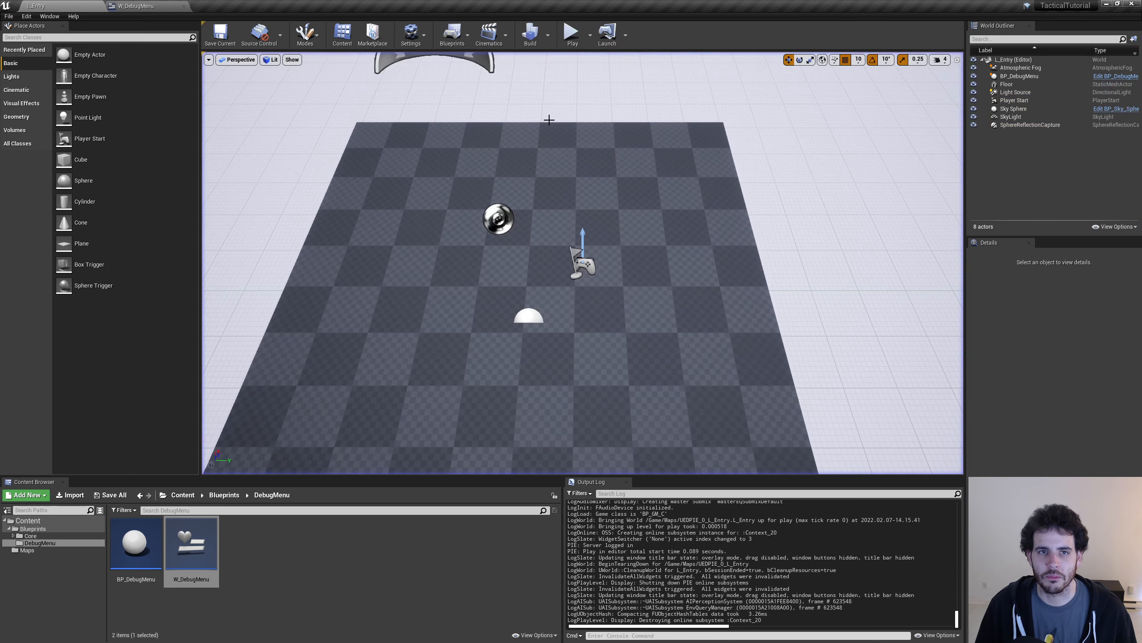
In W_DebugMenu's SetTabIndex graph, collapse the button array, loop and background color nodes into a function named UpdateButtonColor.
{"action": "left_click", "coordinate": [173, 4]}
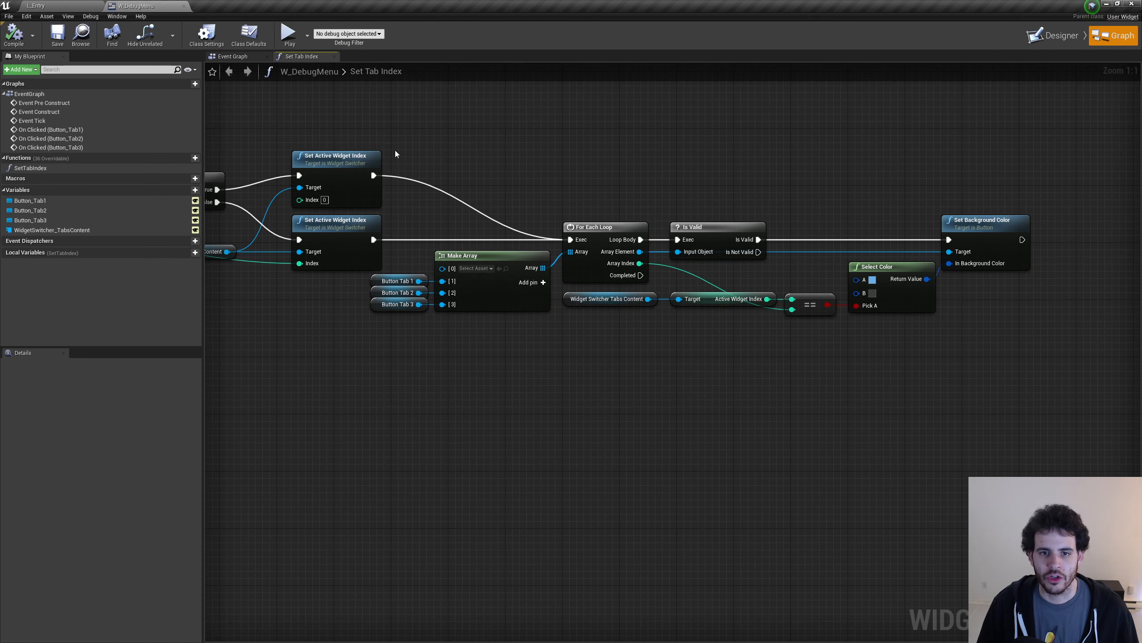
{"action": "mouse_move", "coordinate": [390, 128]}
{"action": "left_mouse_down"}
{"action": "mouse_move", "coordinate": [662, 351]}
{"action": "mouse_move", "coordinate": [1007, 369]}
{"action": "mouse_move", "coordinate": [593, 177]}
{"action": "mouse_move", "coordinate": [409, 136]}
{"action": "left_mouse_up"}
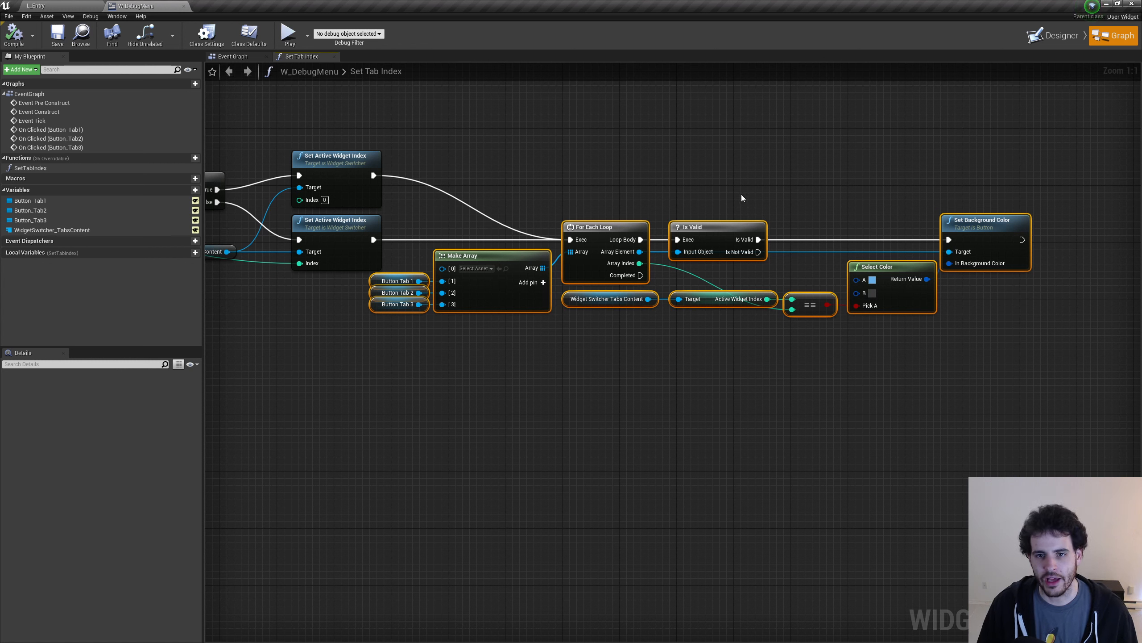
{"action": "right_click", "coordinate": [570, 269]}
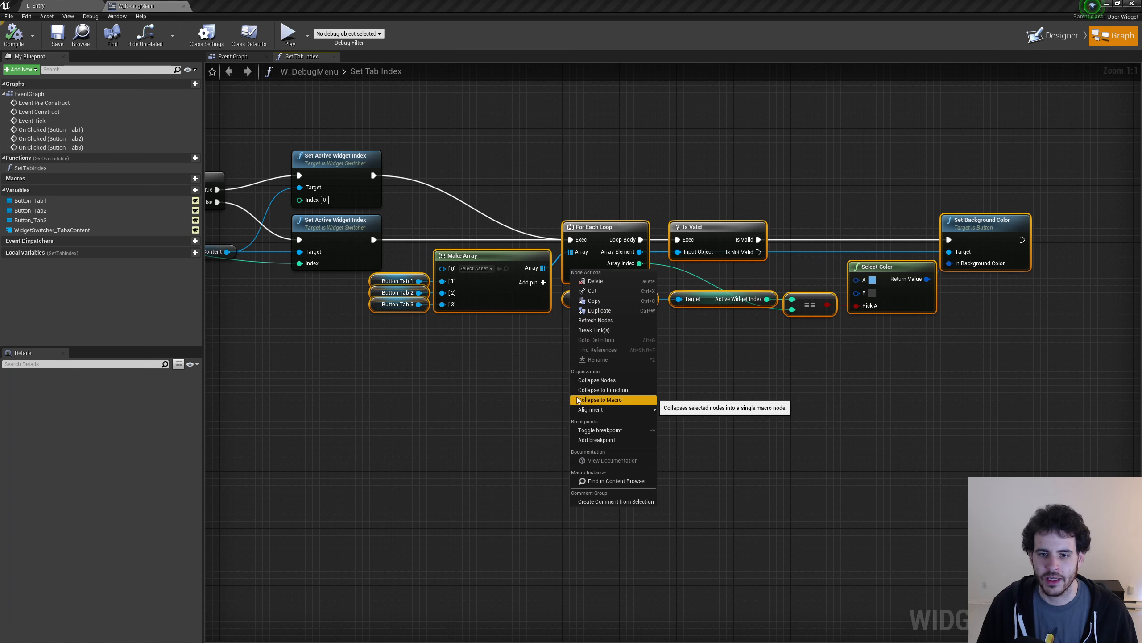
{"action": "left_click", "coordinate": [593, 390]}
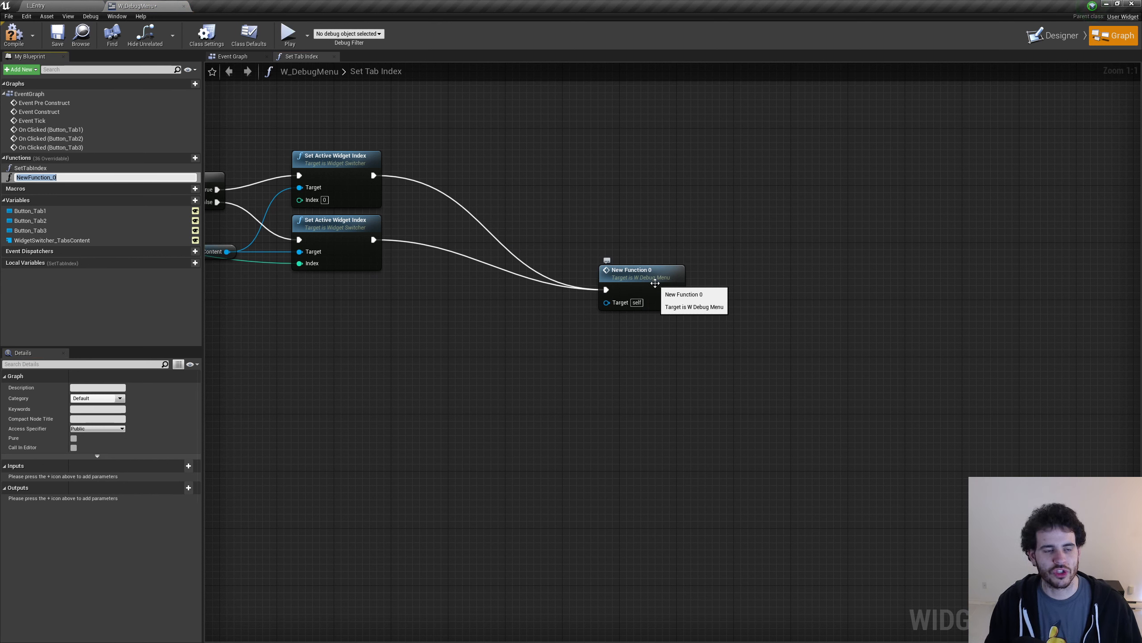
{"action": "type", "text": "UpdateB"}
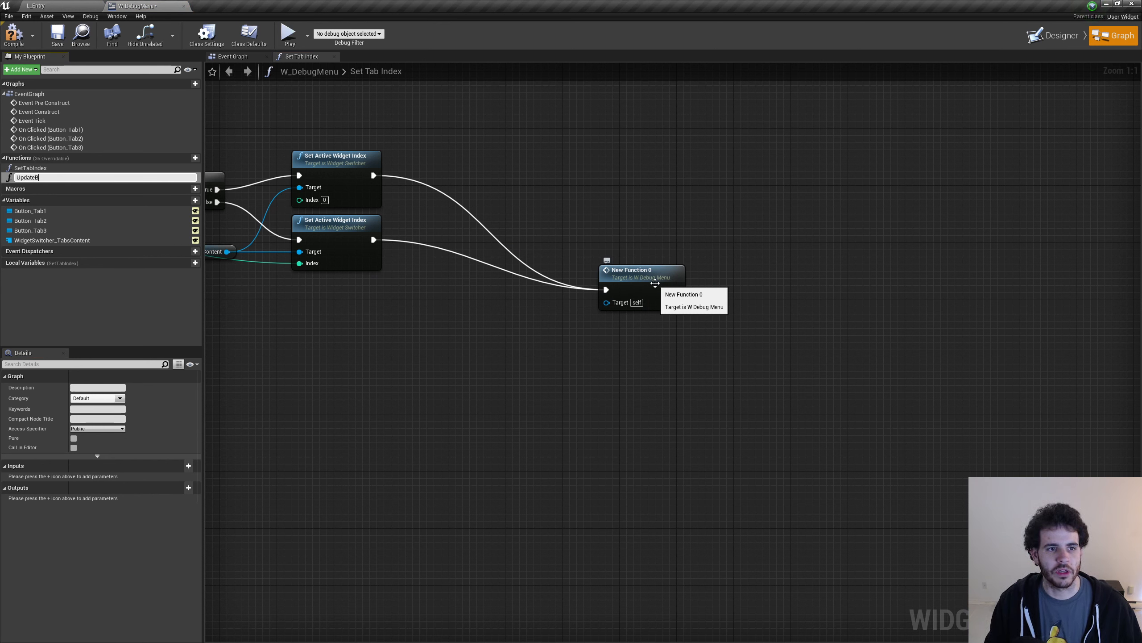
{"action": "type", "text": "uttonColor"}
{"action": "key", "text": "Return"}
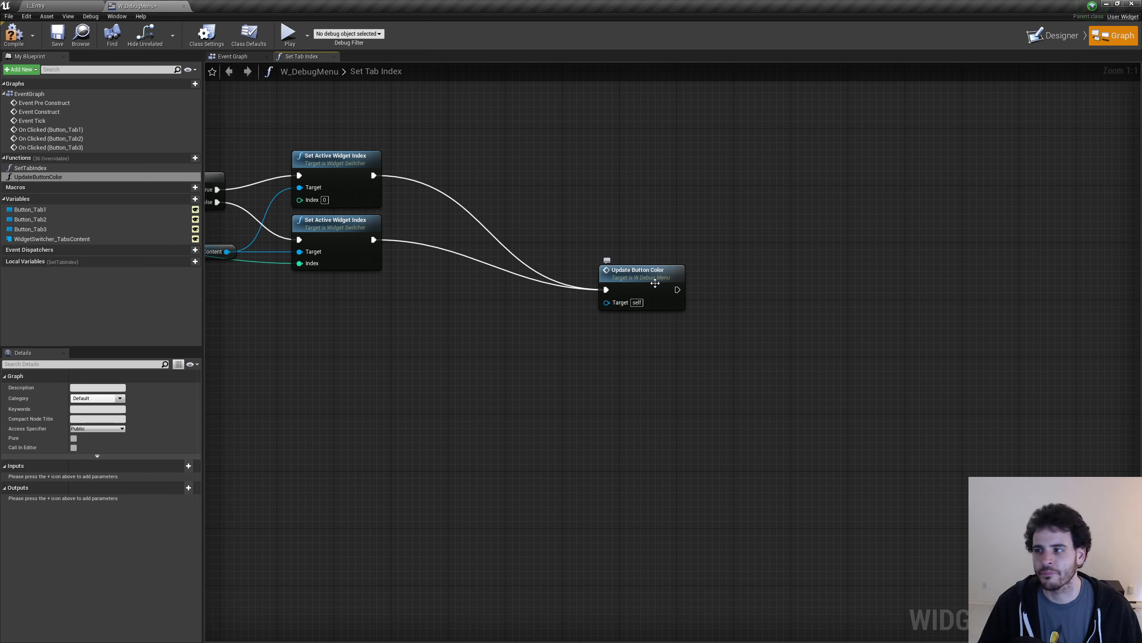
Move the Update Button Color node close beside the two Set Active Widget Index nodes.
{"action": "left_click_drag", "start_coordinate": [655, 283], "coordinate": [477, 215]}
{"action": "left_click", "coordinate": [439, 302]}
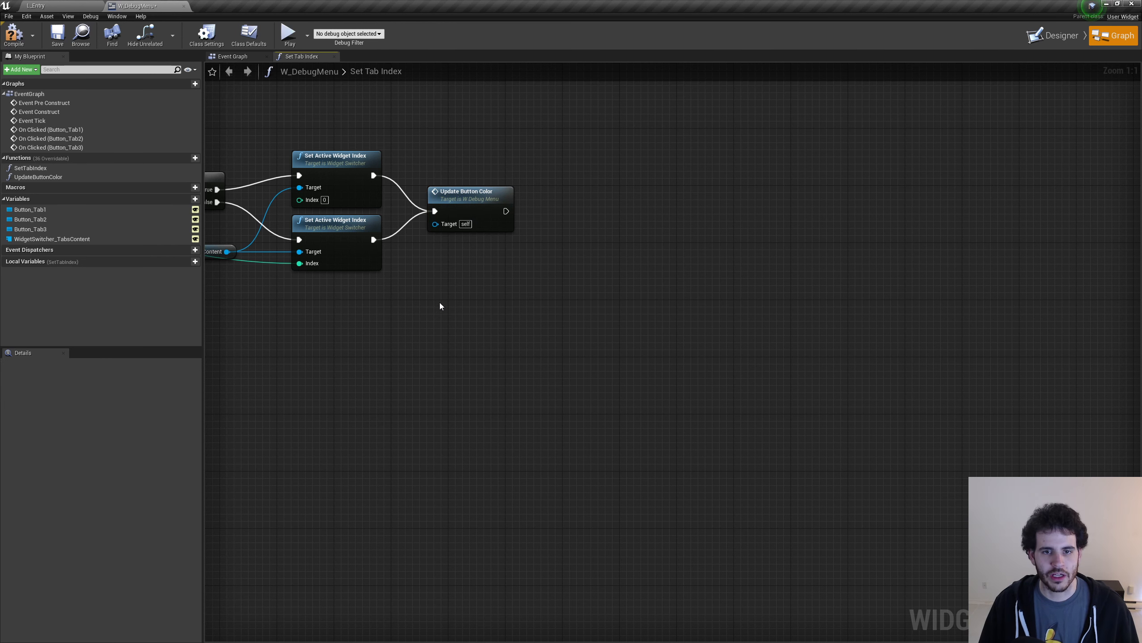
{"action": "left_click_drag", "start_coordinate": [440, 306], "coordinate": [550, 185]}
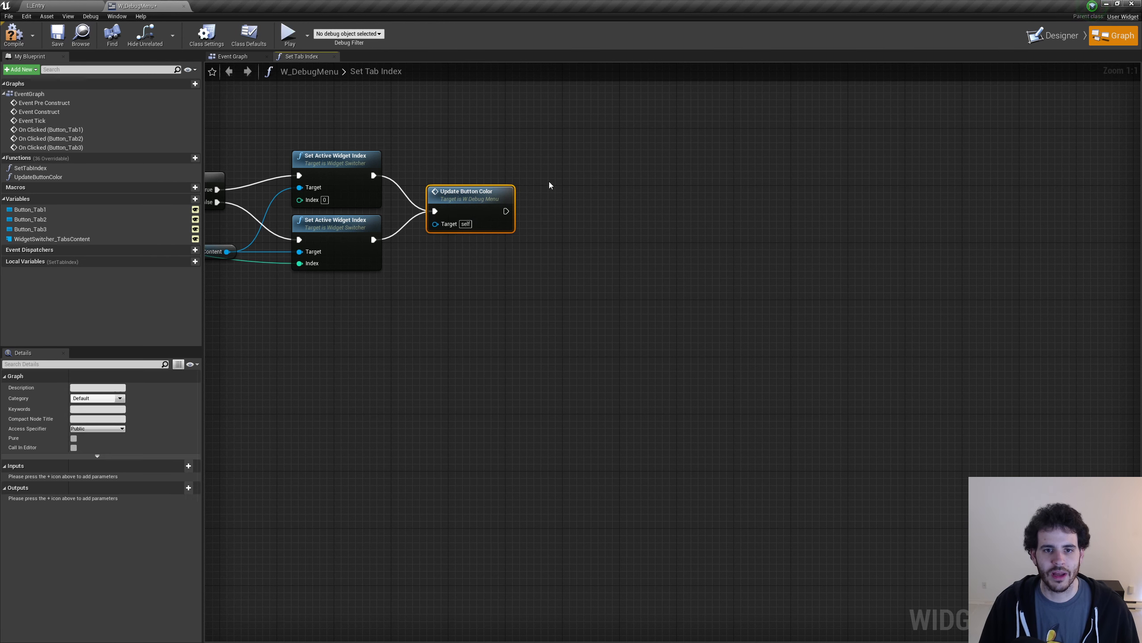
Delete the unused Event Tick and Event Pre Construct nodes from the Event Graph, keeping Event Construct.
{"action": "left_click", "coordinate": [247, 71]}
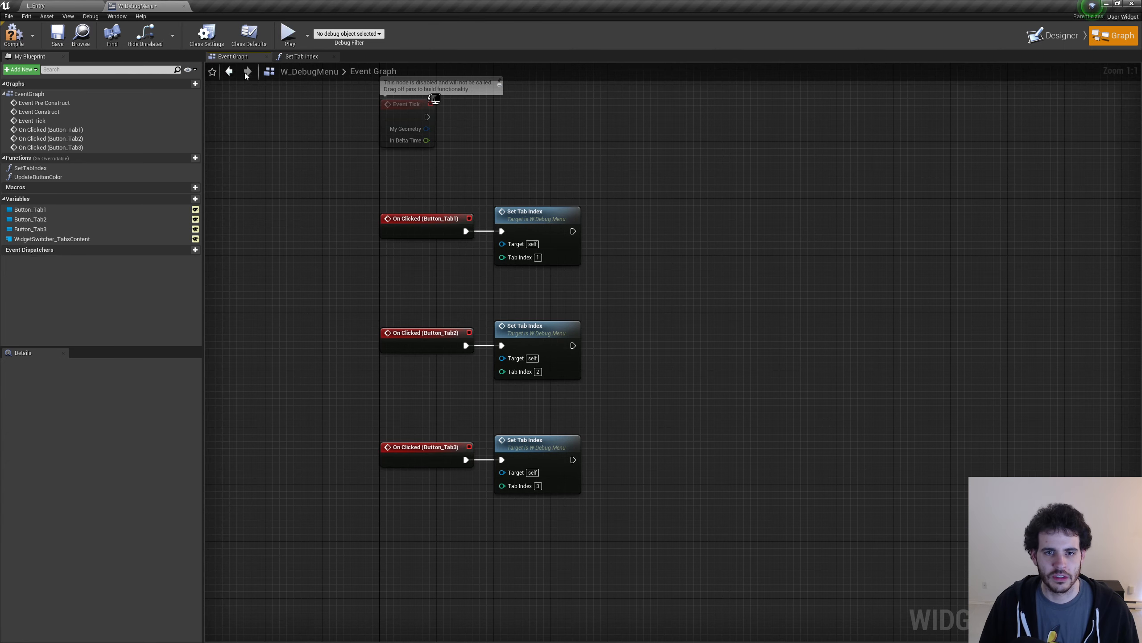
{"action": "right_click_drag", "start_coordinate": [587, 95], "coordinate": [565, 376]}
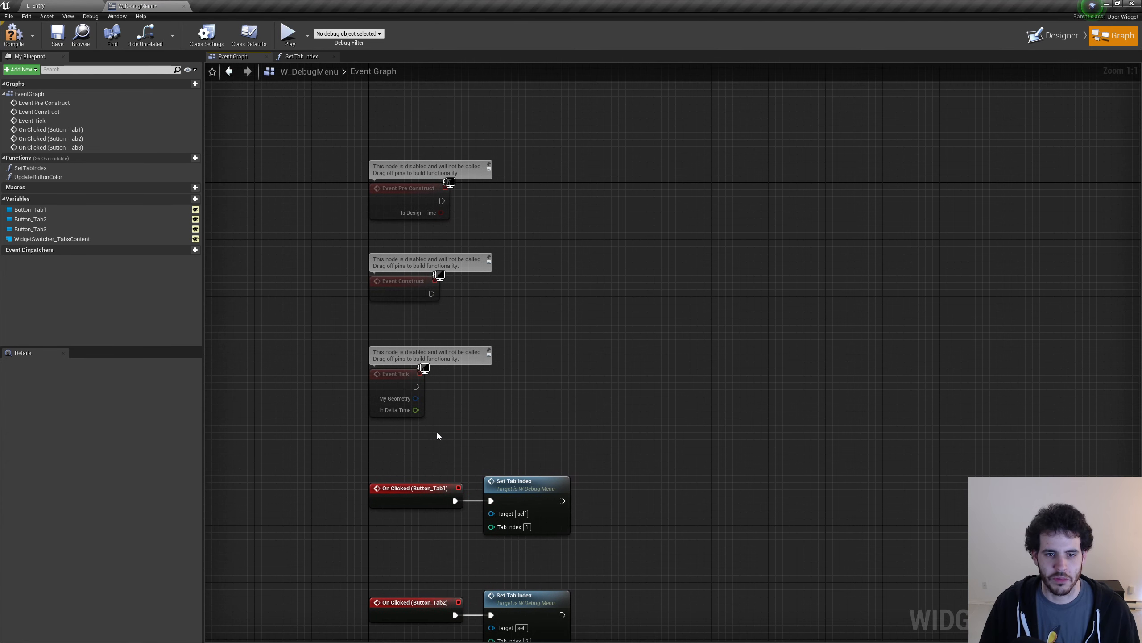
{"action": "left_click", "coordinate": [407, 200]}
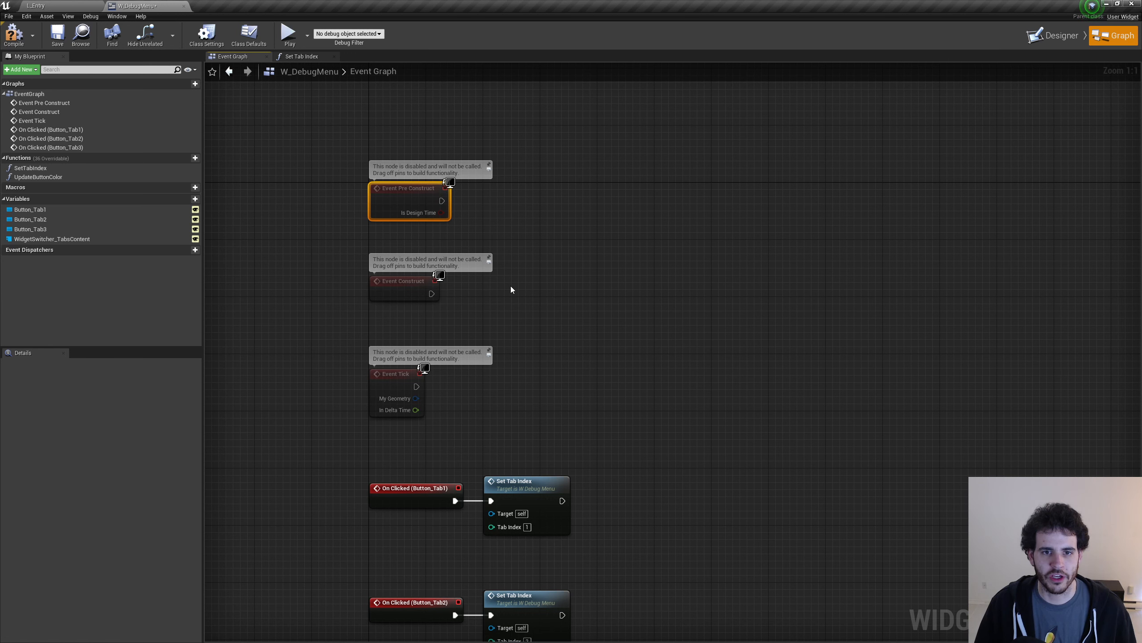
{"action": "left_click", "coordinate": [402, 292]}
{"action": "left_click_drag", "start_coordinate": [644, 376], "coordinate": [328, 398]}
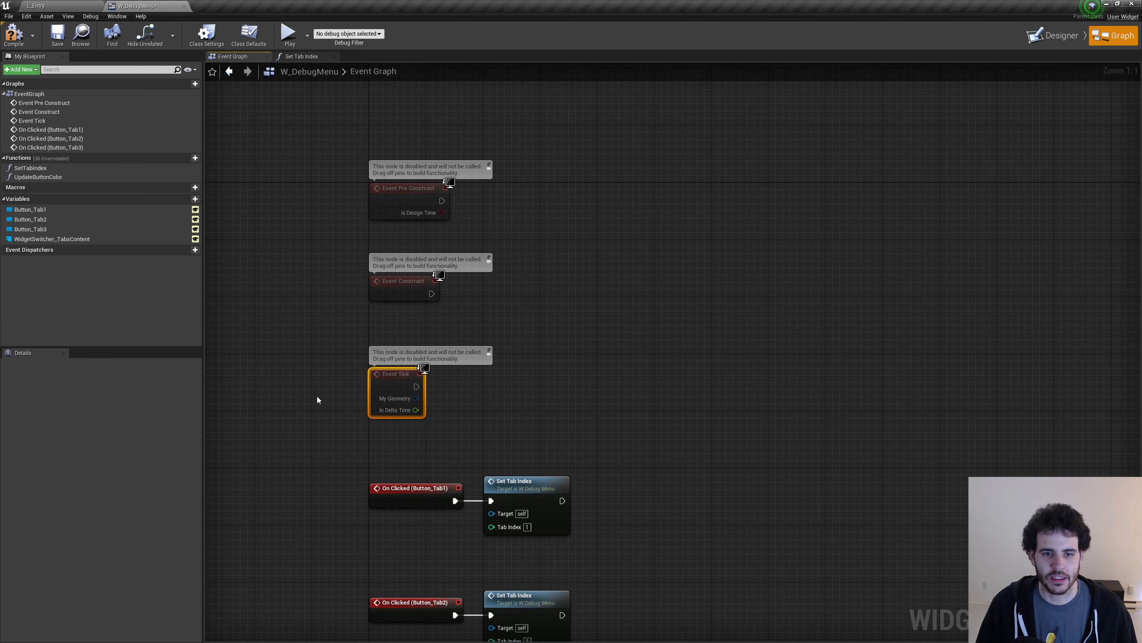
{"action": "key", "text": "Delete"}
{"action": "left_click", "coordinate": [443, 194]}
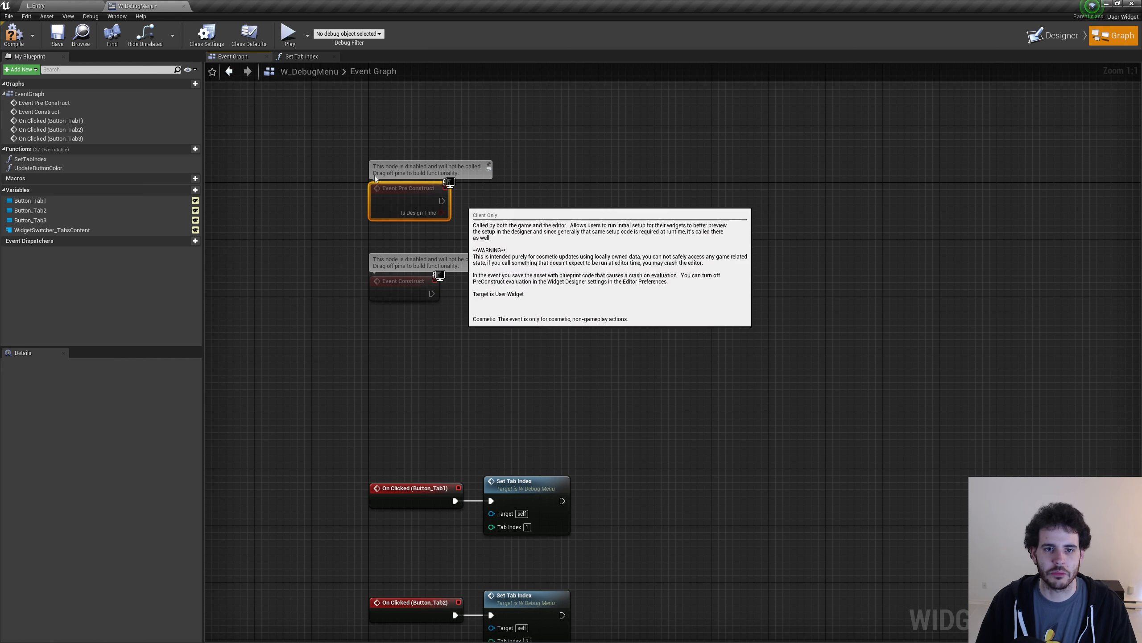
{"action": "key", "text": "Delete"}
Add an UpdateButtonColor call to the Event Graph and connect it to Event Construct's execution output.
{"action": "left_click_drag", "start_coordinate": [374, 370], "coordinate": [465, 199]}
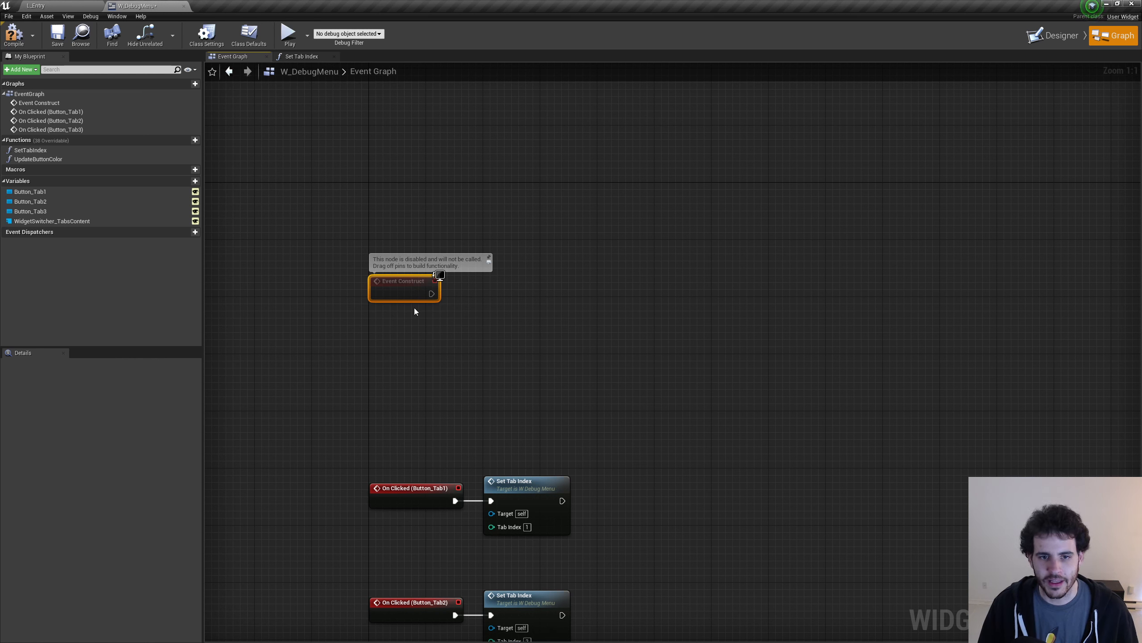
{"action": "left_click_drag", "start_coordinate": [432, 293], "coordinate": [454, 302]}
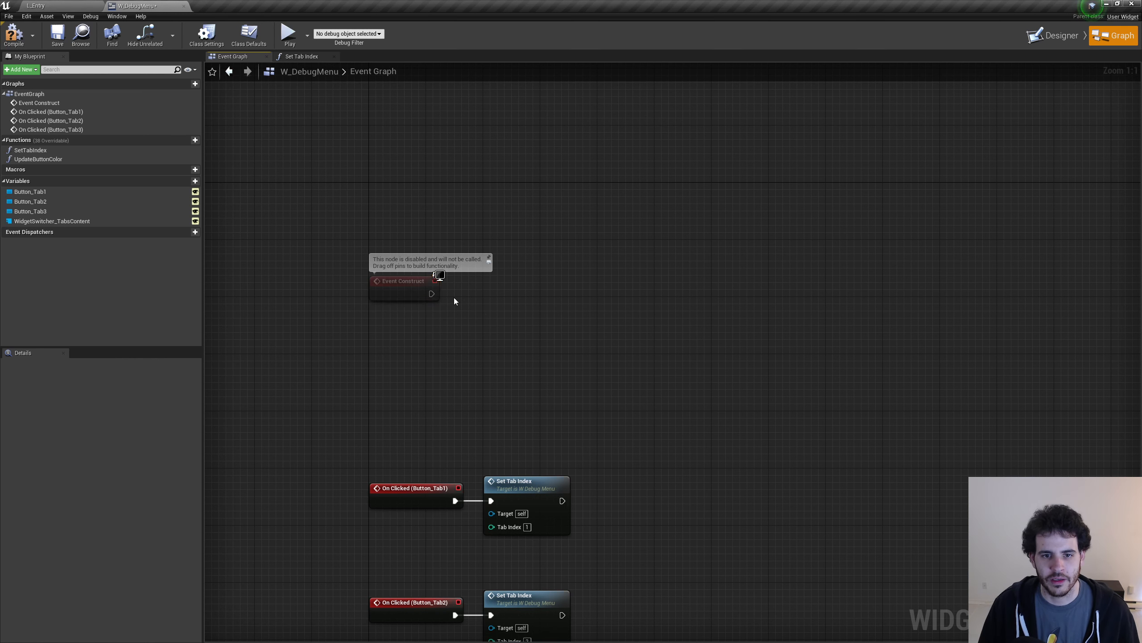
{"action": "left_click", "coordinate": [413, 298]}
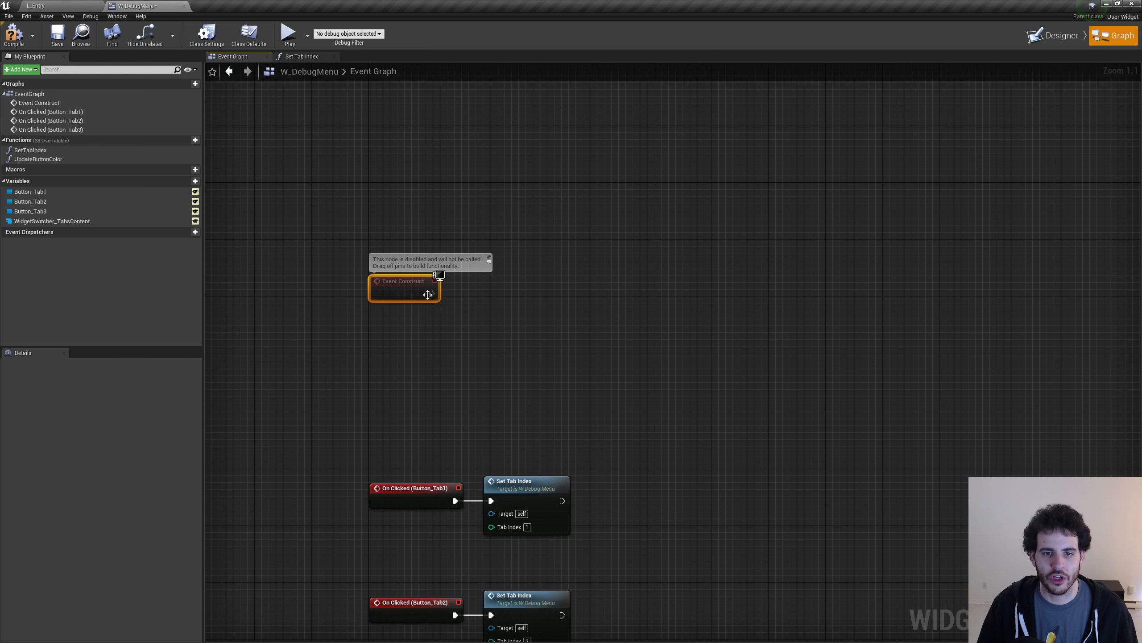
{"action": "left_click_drag", "start_coordinate": [45, 160], "coordinate": [487, 293]}
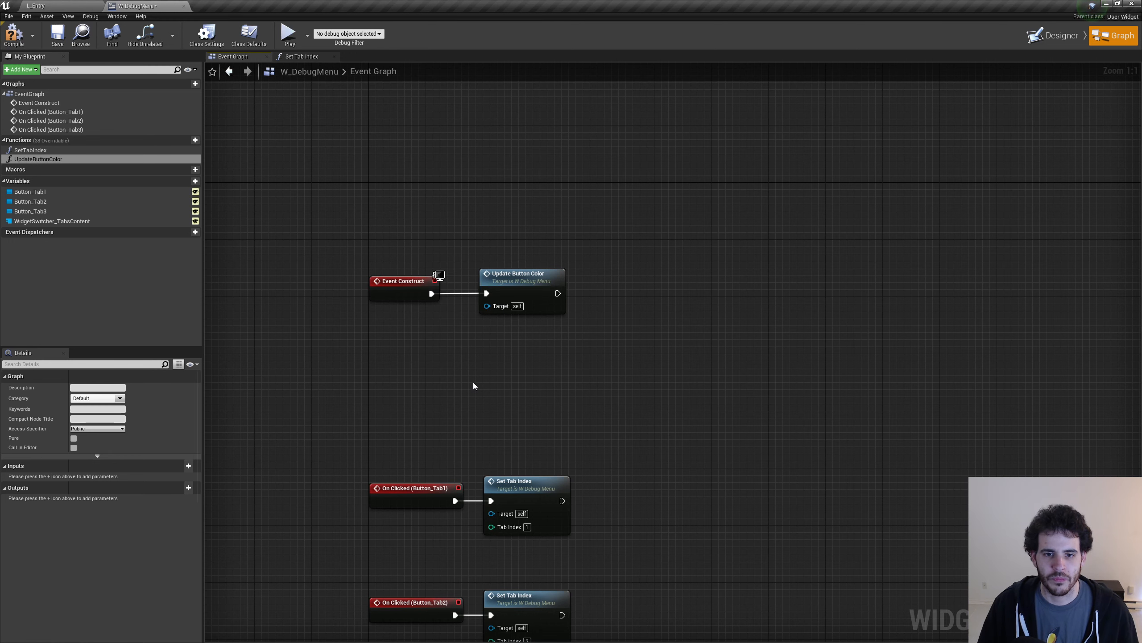
Open the Update Button Color function and rearrange its nodes so they line up with the entry node without overlapping.
{"action": "double_click", "coordinate": [527, 279]}
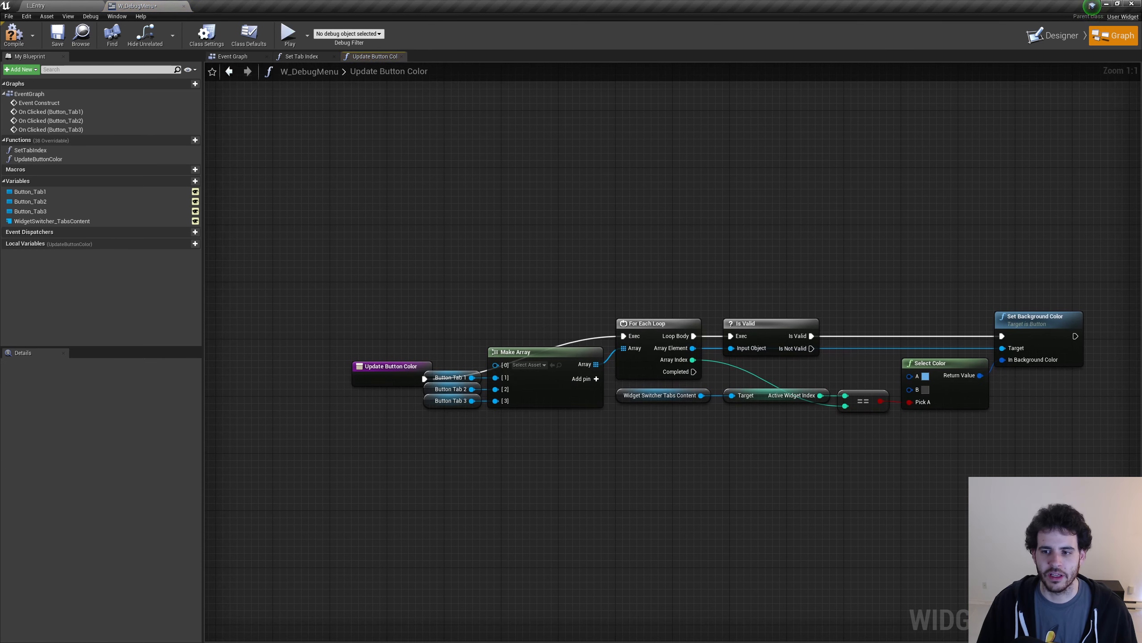
{"action": "left_click_drag", "start_coordinate": [1052, 489], "coordinate": [456, 295]}
{"action": "left_click_drag", "start_coordinate": [637, 364], "coordinate": [638, 404]}
{"action": "right_click_drag", "start_coordinate": [686, 517], "coordinate": [605, 482]}
{"action": "left_click_drag", "start_coordinate": [703, 440], "coordinate": [711, 389]}
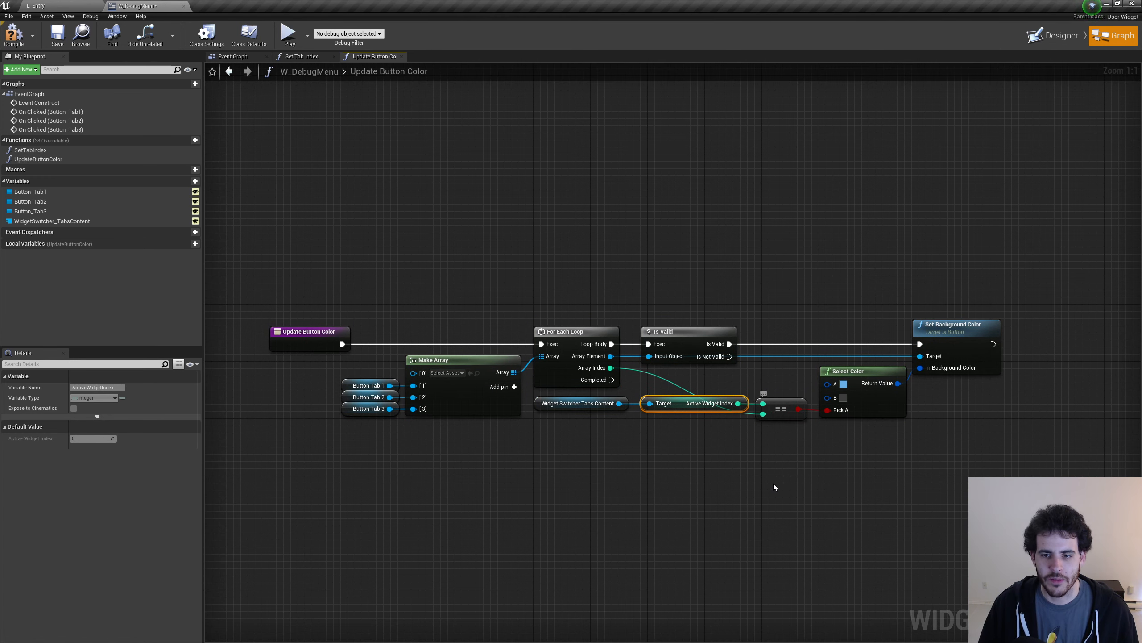
{"action": "left_click_drag", "start_coordinate": [951, 408], "coordinate": [951, 309]}
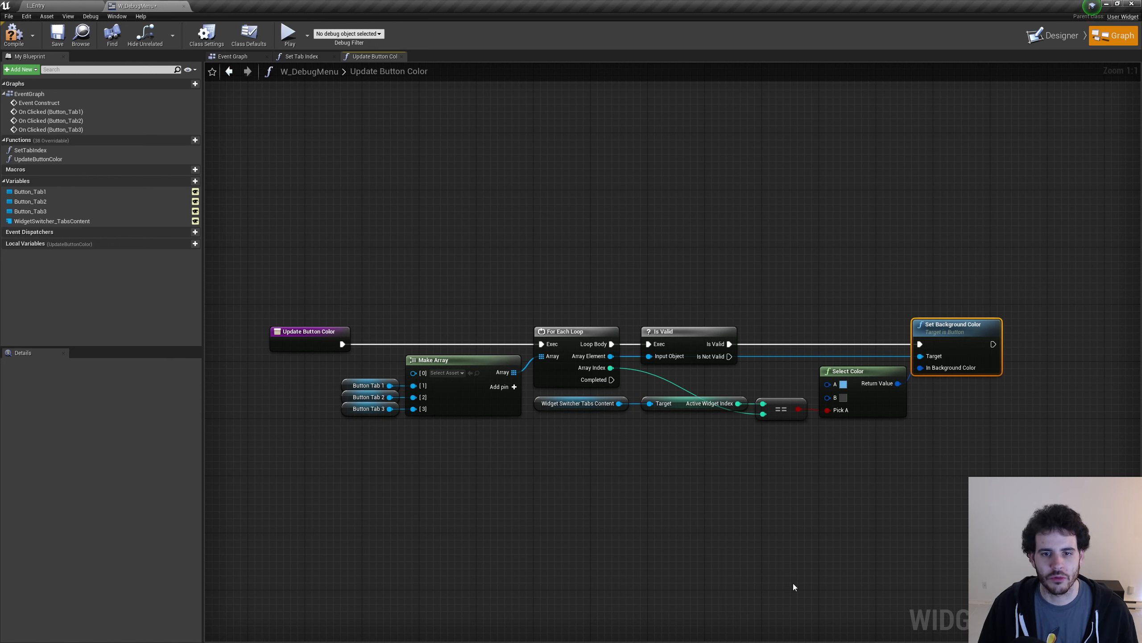
Compile and save W_DebugMenu, and start a play session in the L_Entry level.
{"action": "left_click", "coordinate": [13, 34]}
{"action": "left_click", "coordinate": [57, 34]}
{"action": "left_click", "coordinate": [36, 6]}
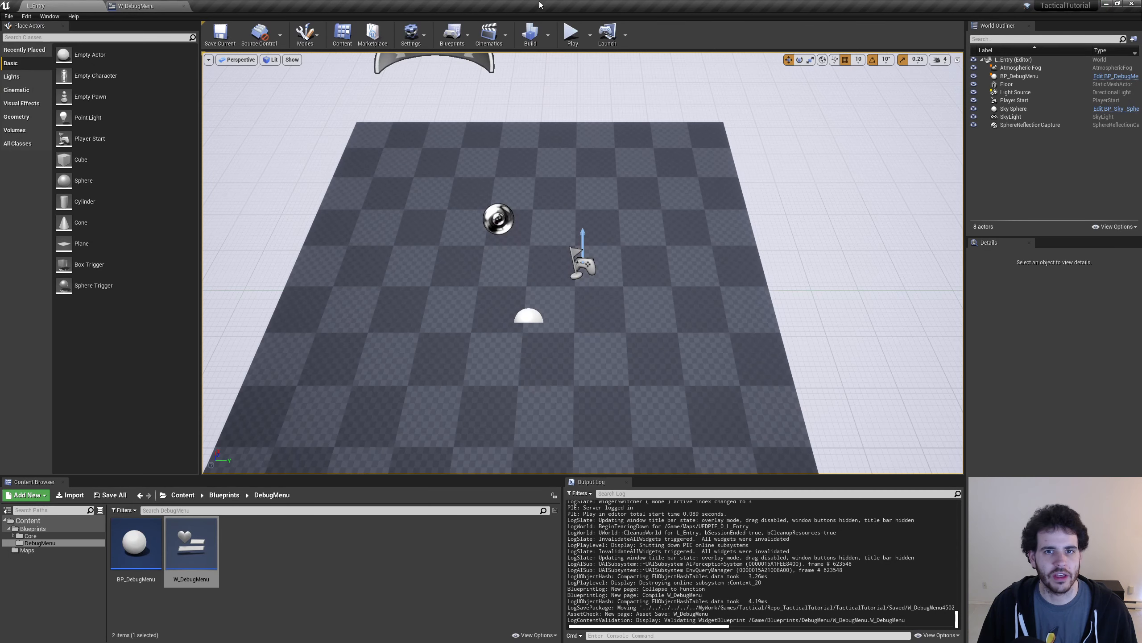
{"action": "left_click", "coordinate": [573, 34]}
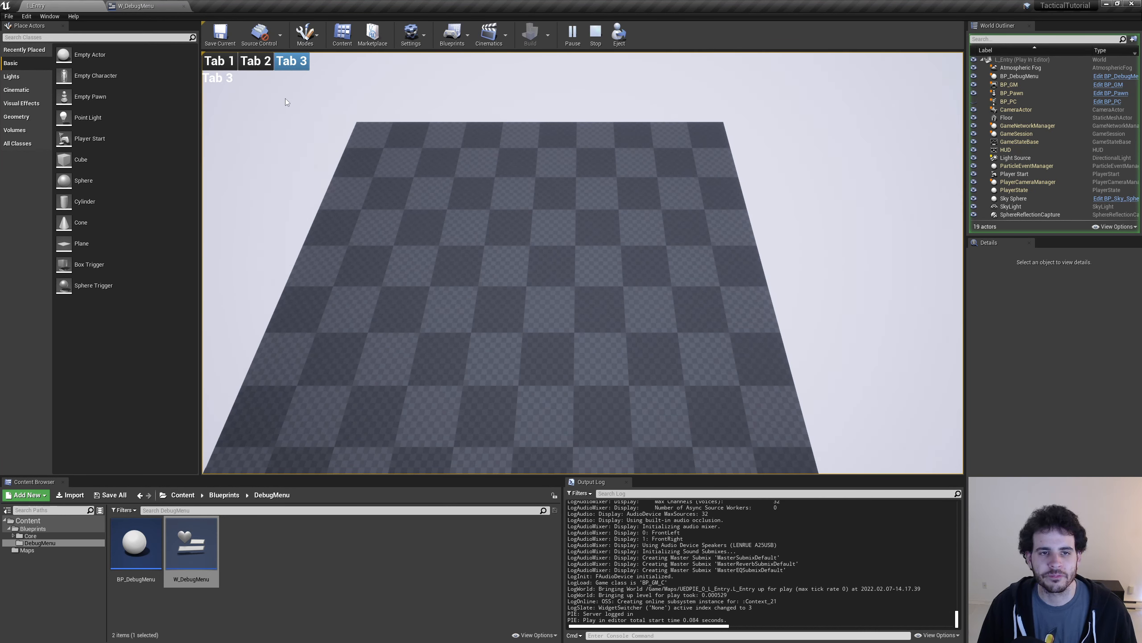
Check the tab highlighting by switching between Tab 1, Tab 2 and Tab 3, and end the play session.
{"action": "left_click", "coordinate": [219, 60]}
{"action": "left_click", "coordinate": [293, 61]}
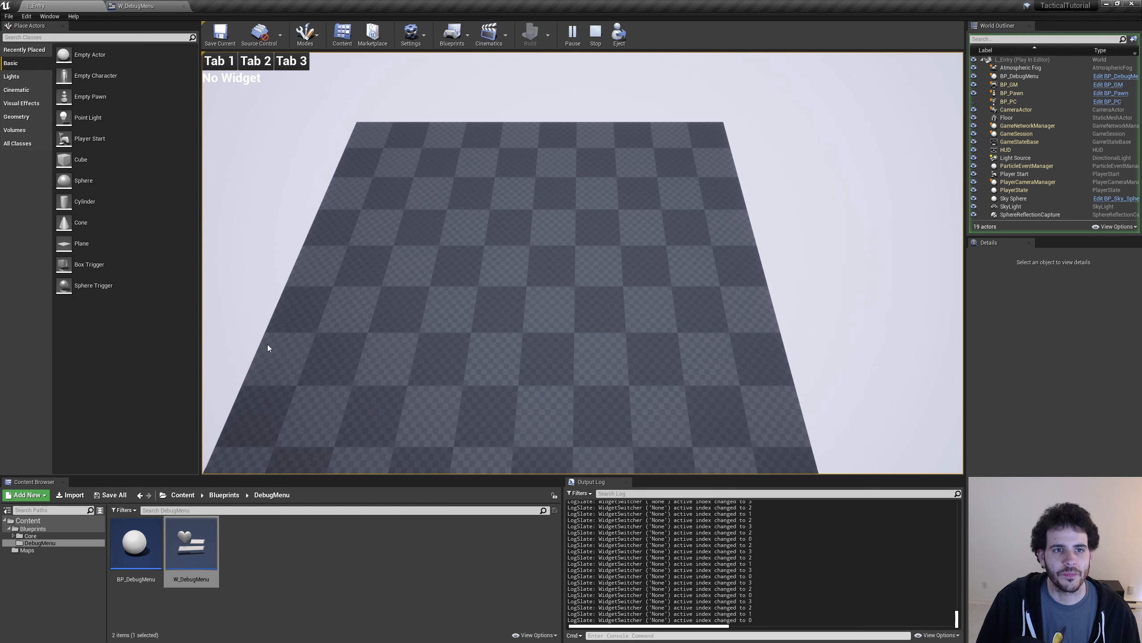
{"action": "left_click", "coordinate": [259, 65]}
{"action": "left_click", "coordinate": [288, 66]}
{"action": "left_click", "coordinate": [220, 64]}
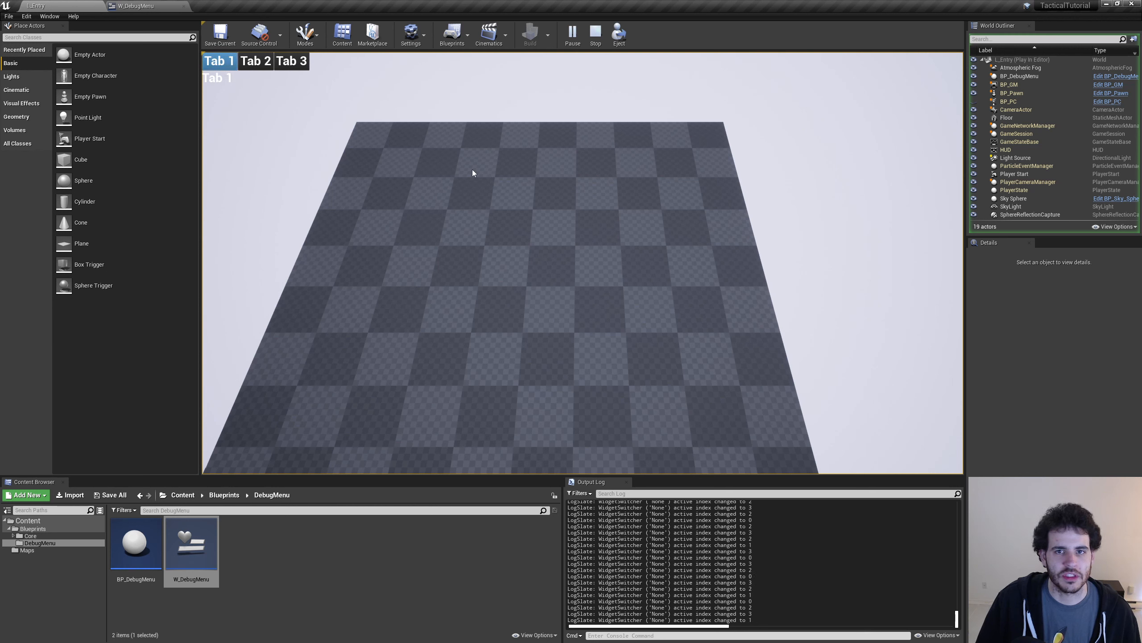
{"action": "left_click", "coordinate": [595, 33]}
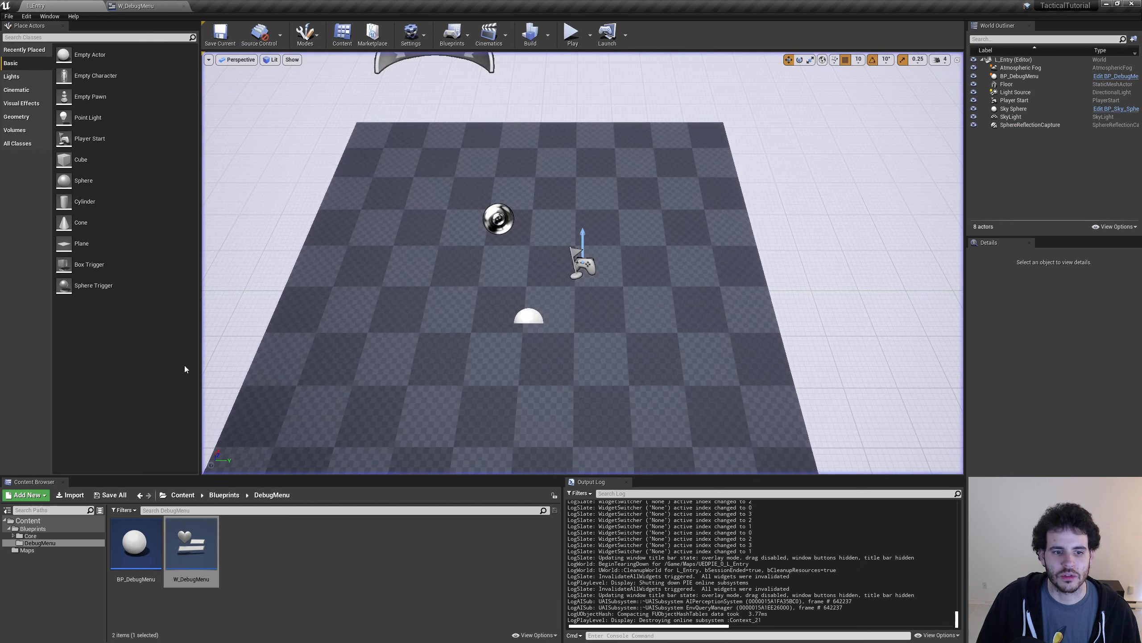
Switch to Sourcetree, review and stage all pending L_Entry and DebugMenu files, and open the commit message for editing.
{"action": "left_click", "coordinate": [417, 533]}
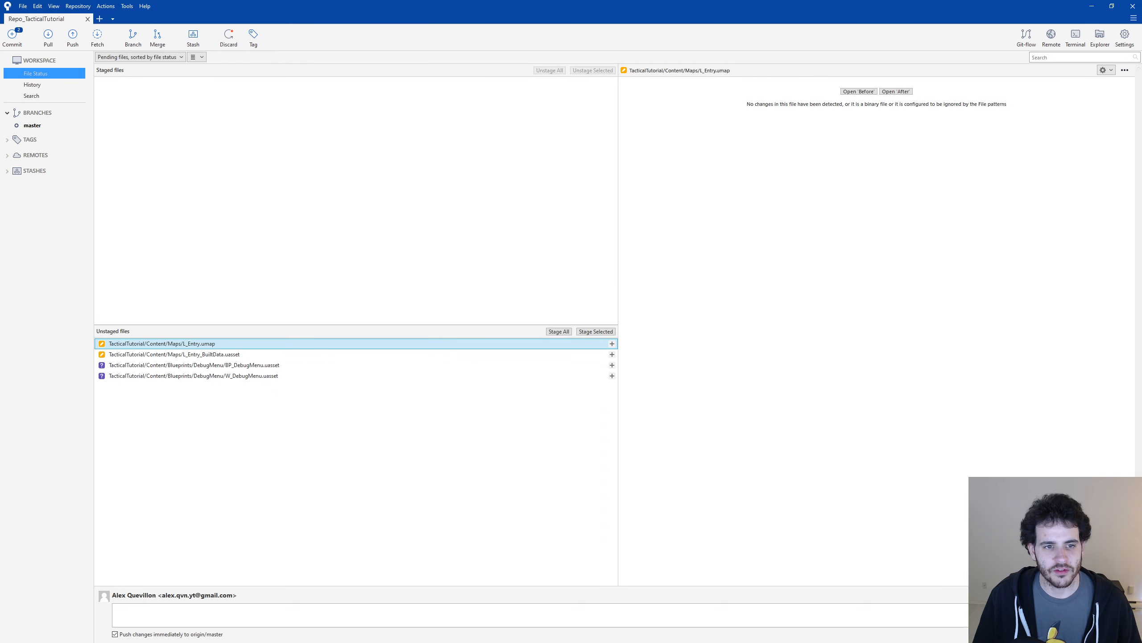
{"action": "left_click", "coordinate": [256, 355]}
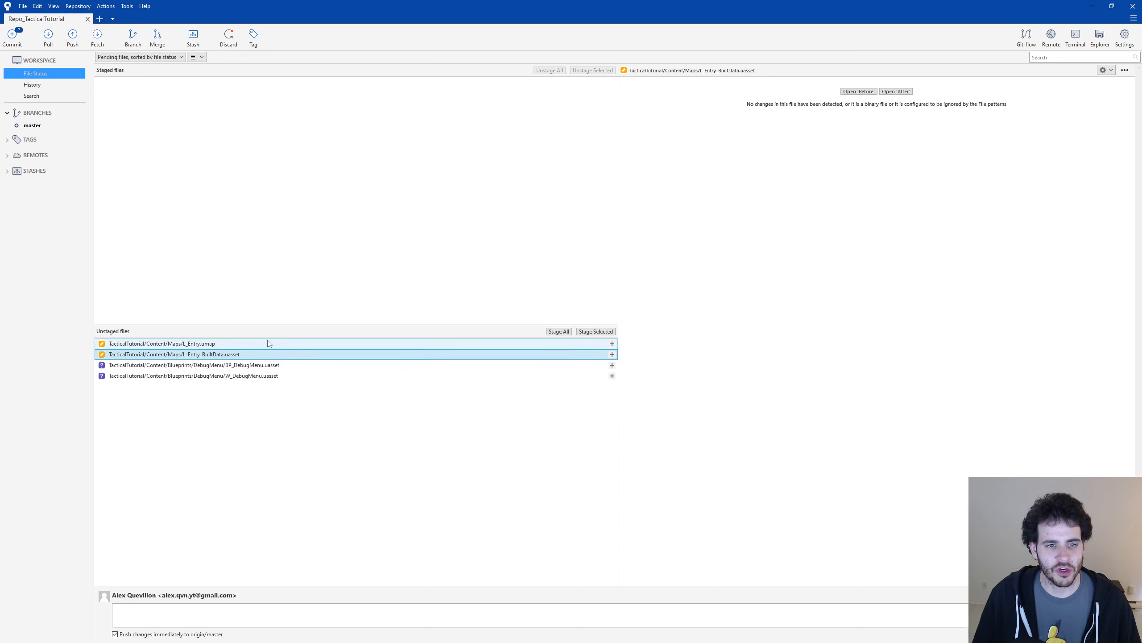
{"action": "left_click", "coordinate": [247, 367]}
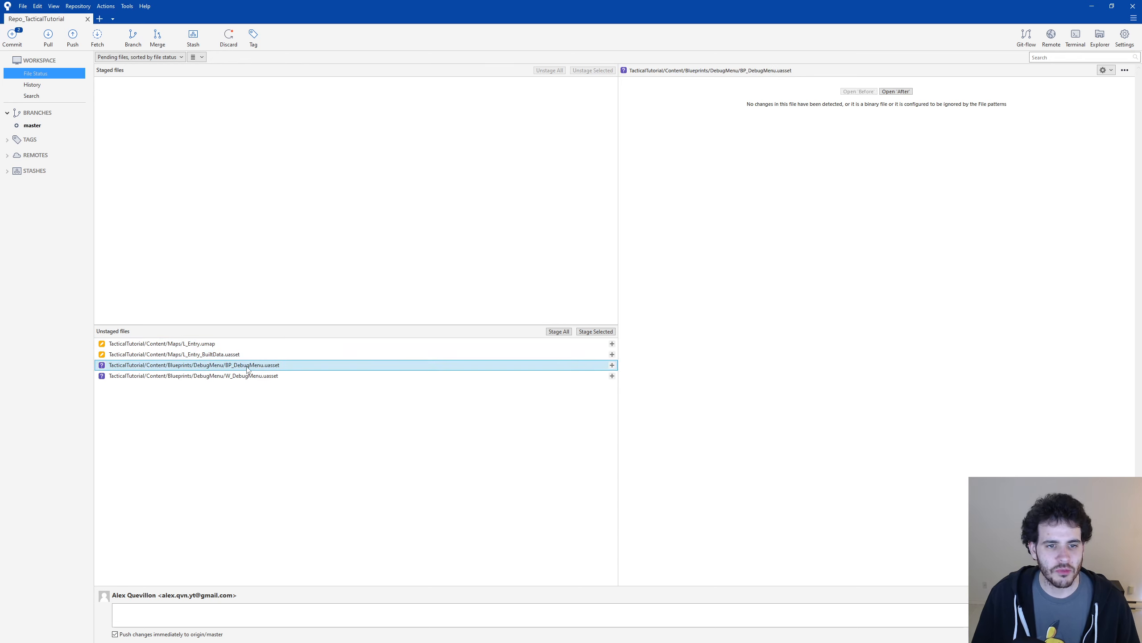
{"action": "left_click", "coordinate": [239, 376]}
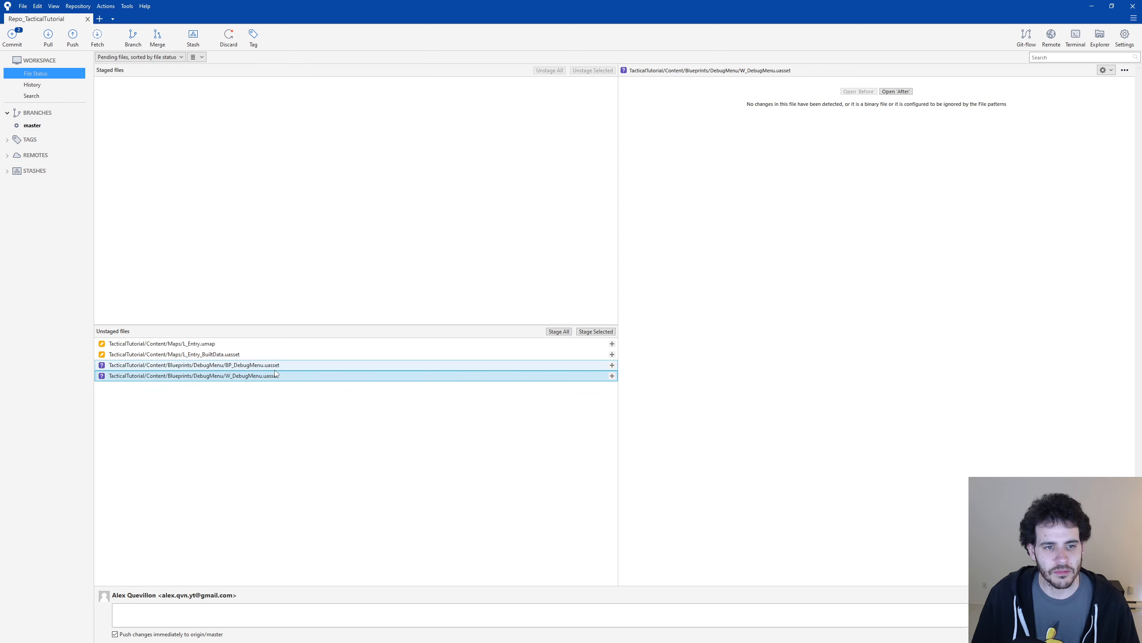
{"action": "left_click", "coordinate": [567, 331]}
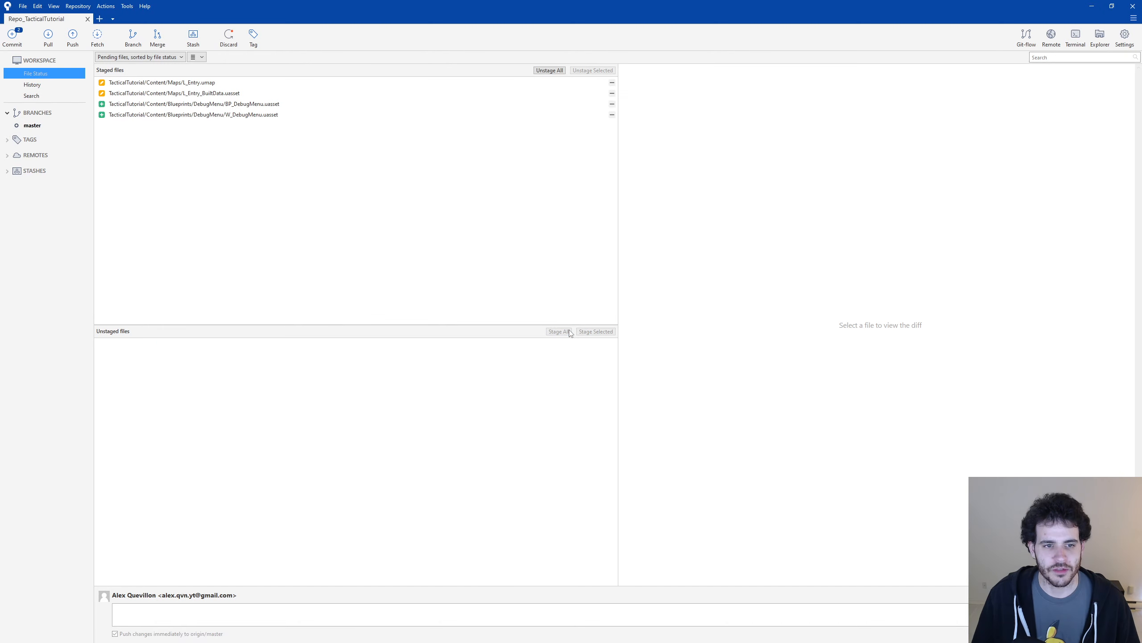
{"action": "left_click", "coordinate": [183, 619]}
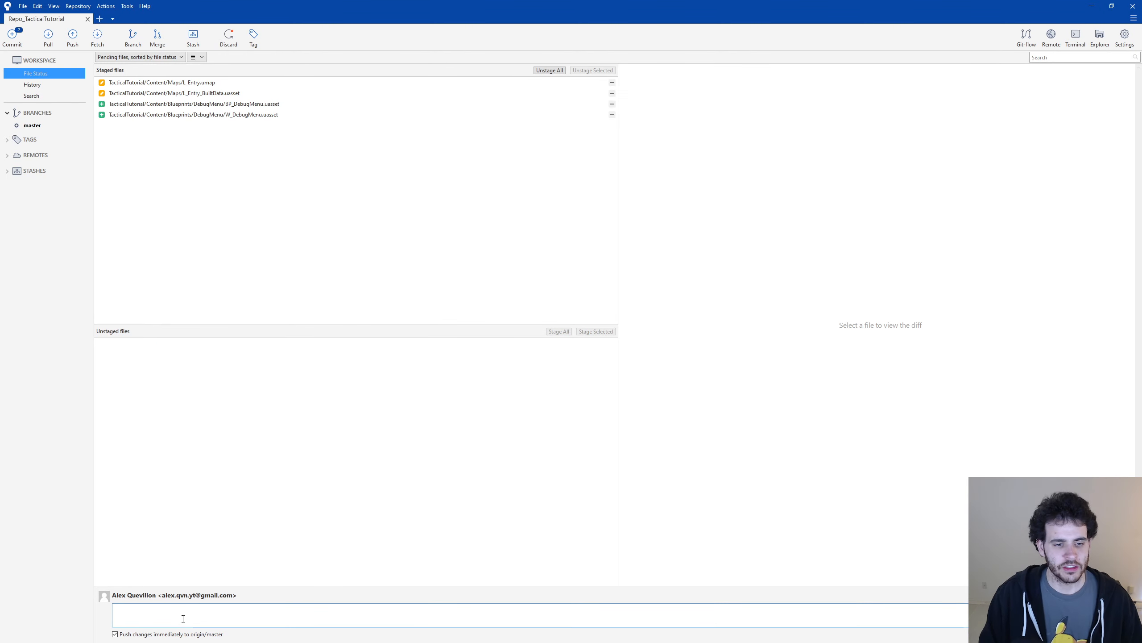